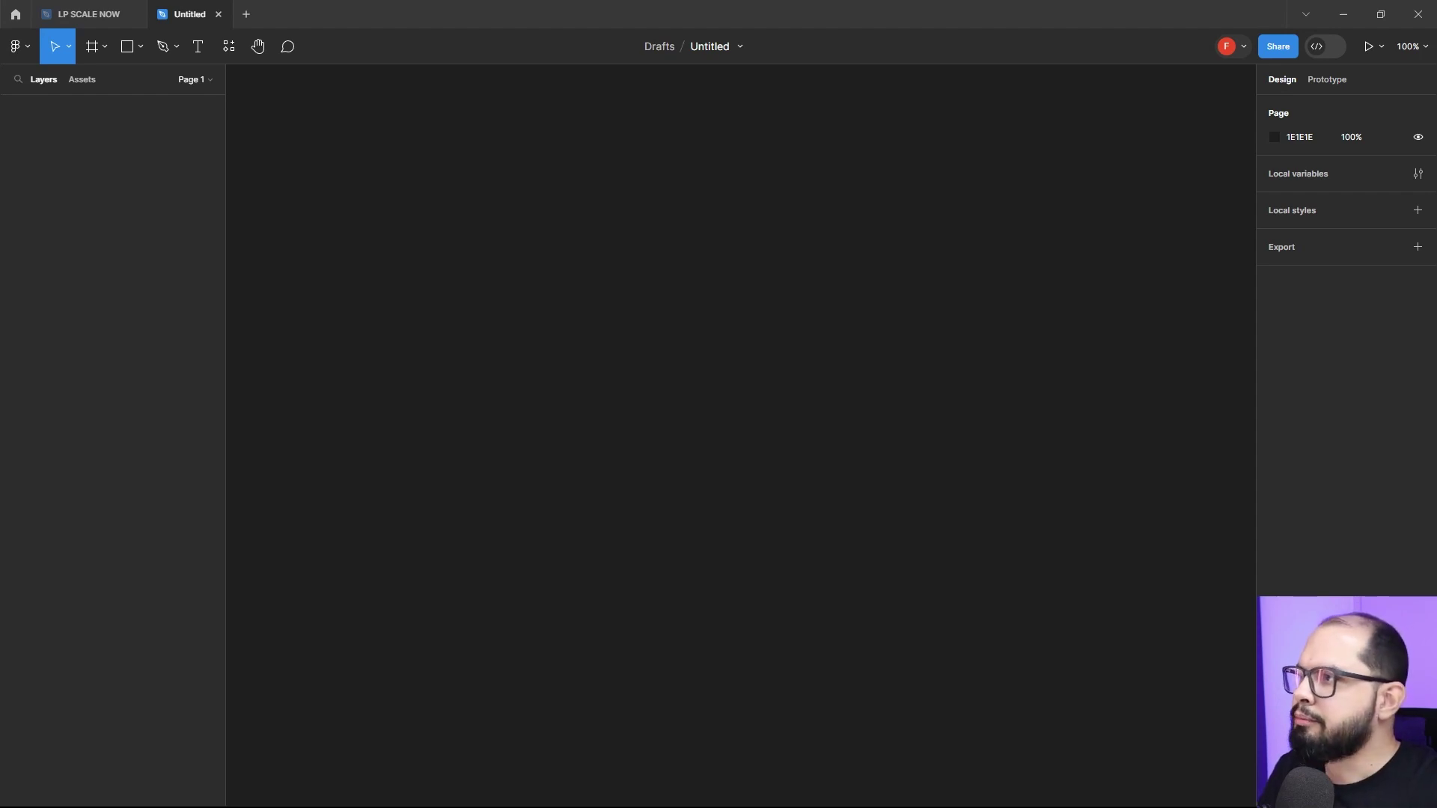
Draw a frame about 888 × 643 in the middle of the empty canvas.
{"action": "left_click", "coordinate": [98, 49]}
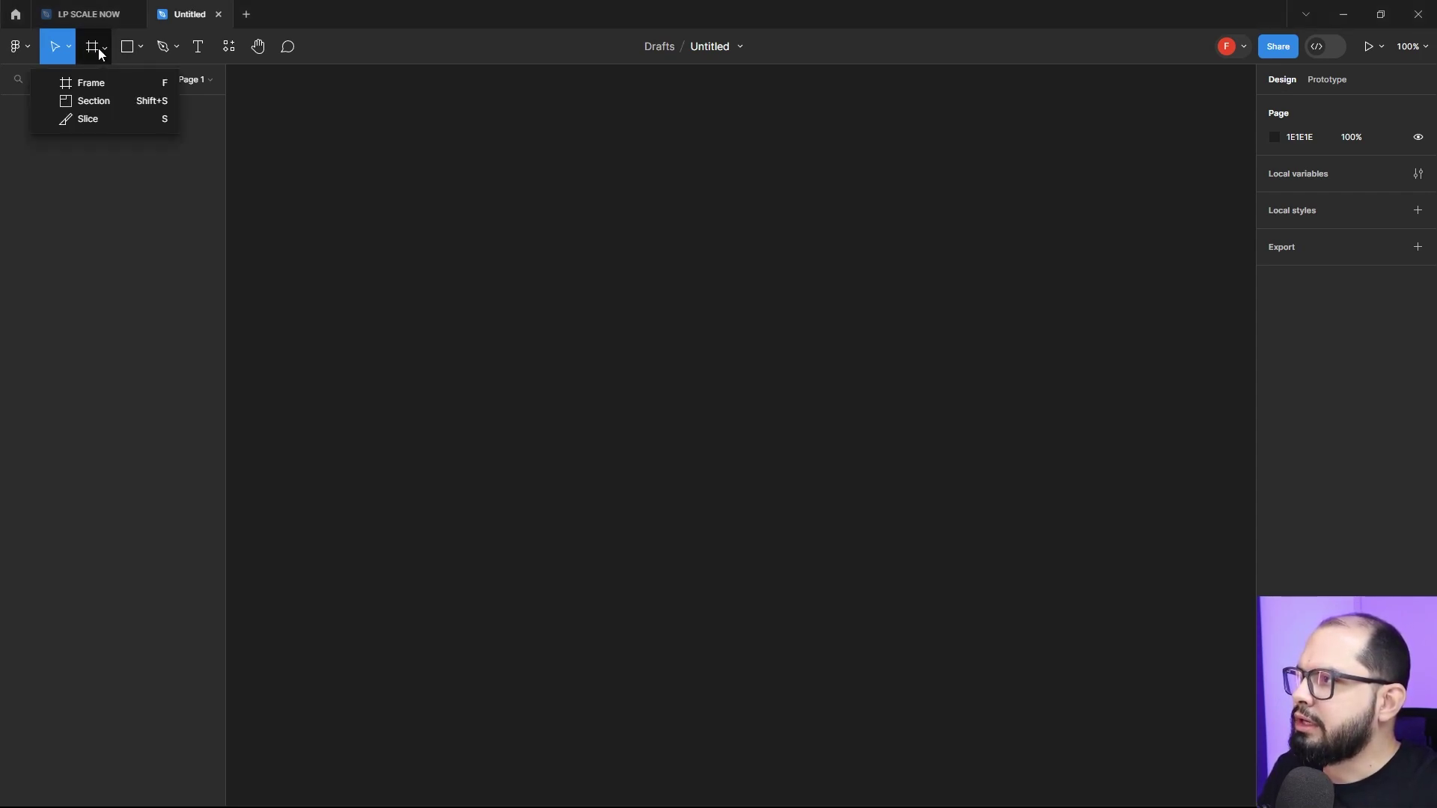
{"action": "left_click", "coordinate": [99, 83]}
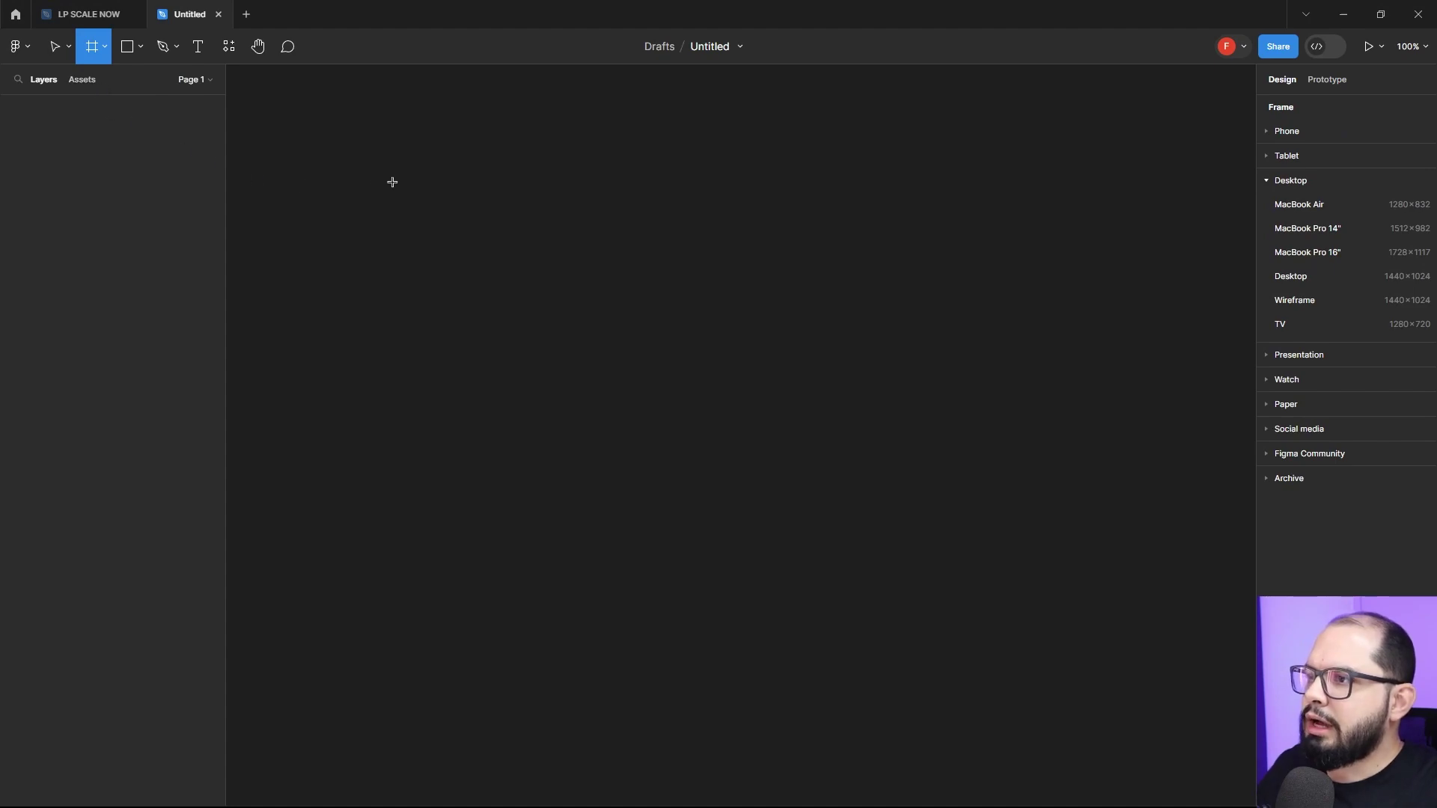
{"action": "left_click_drag", "start_coordinate": [405, 177], "coordinate": [1070, 659]}
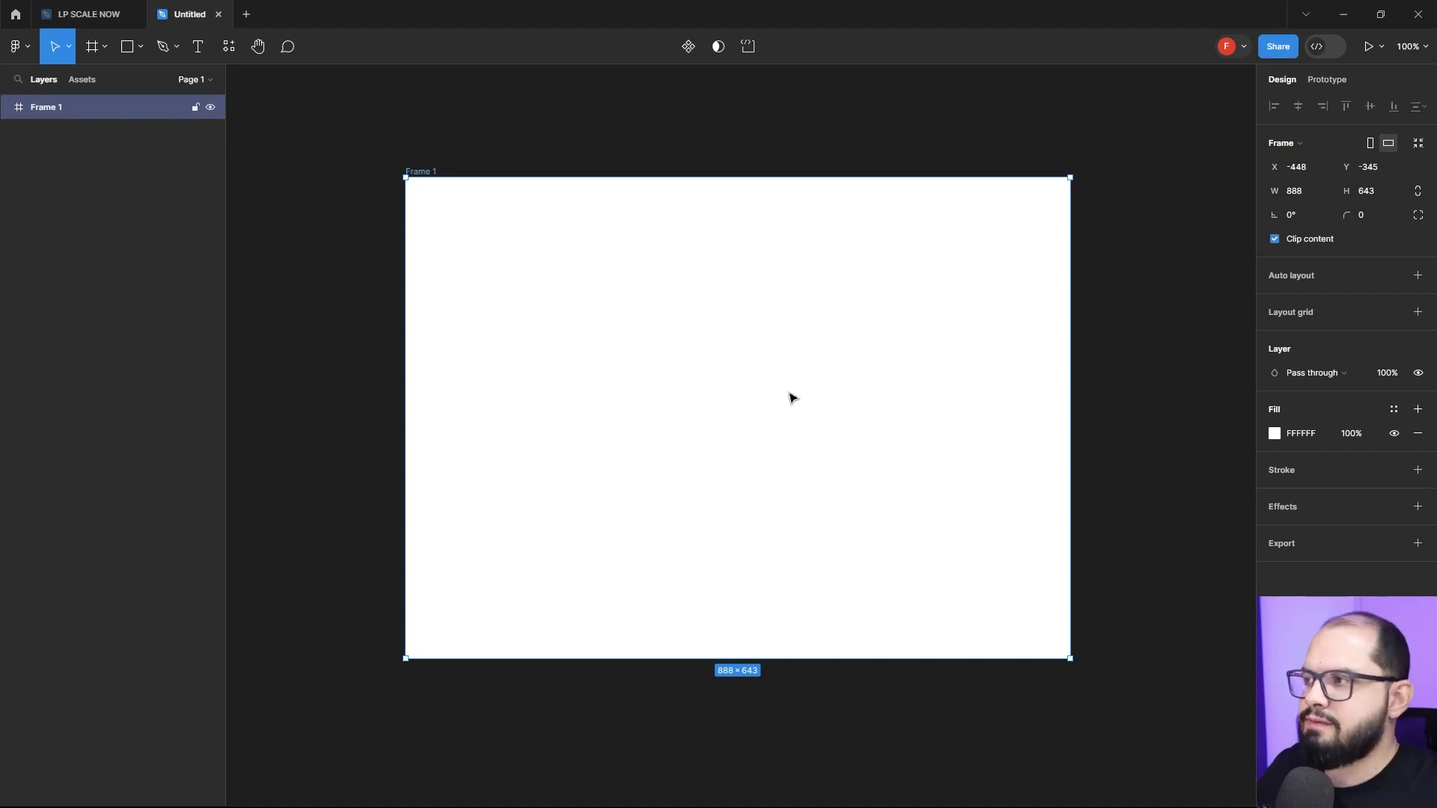
Draw a circle about 350 × 350 inside the frame and move it to about X 295, Y 146.
{"action": "left_click", "coordinate": [141, 45]}
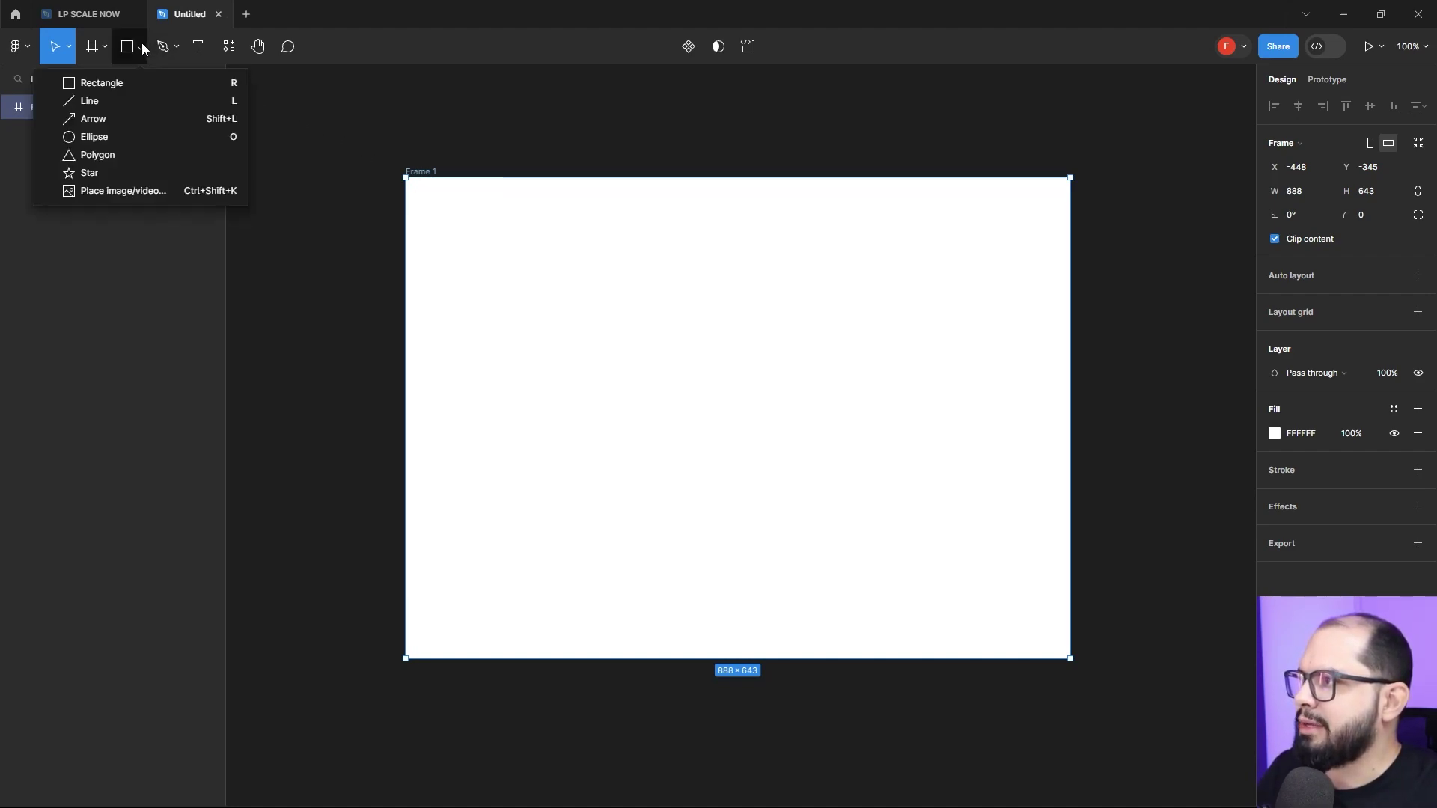
{"action": "left_click", "coordinate": [106, 139]}
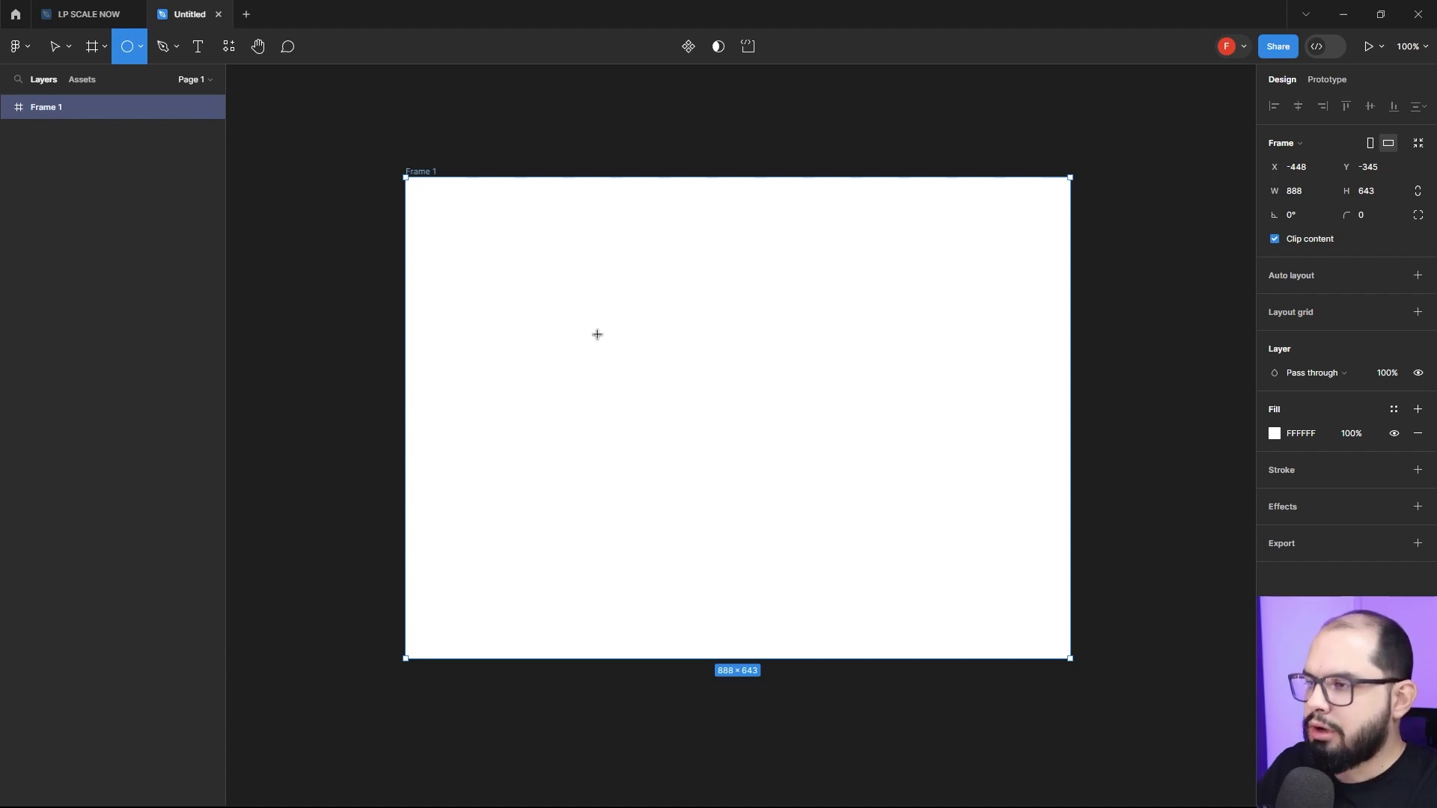
{"action": "left_click_drag", "start_coordinate": [597, 334], "coordinate": [760, 602]}
{"action": "left_click_drag", "start_coordinate": [773, 487], "coordinate": [794, 454]}
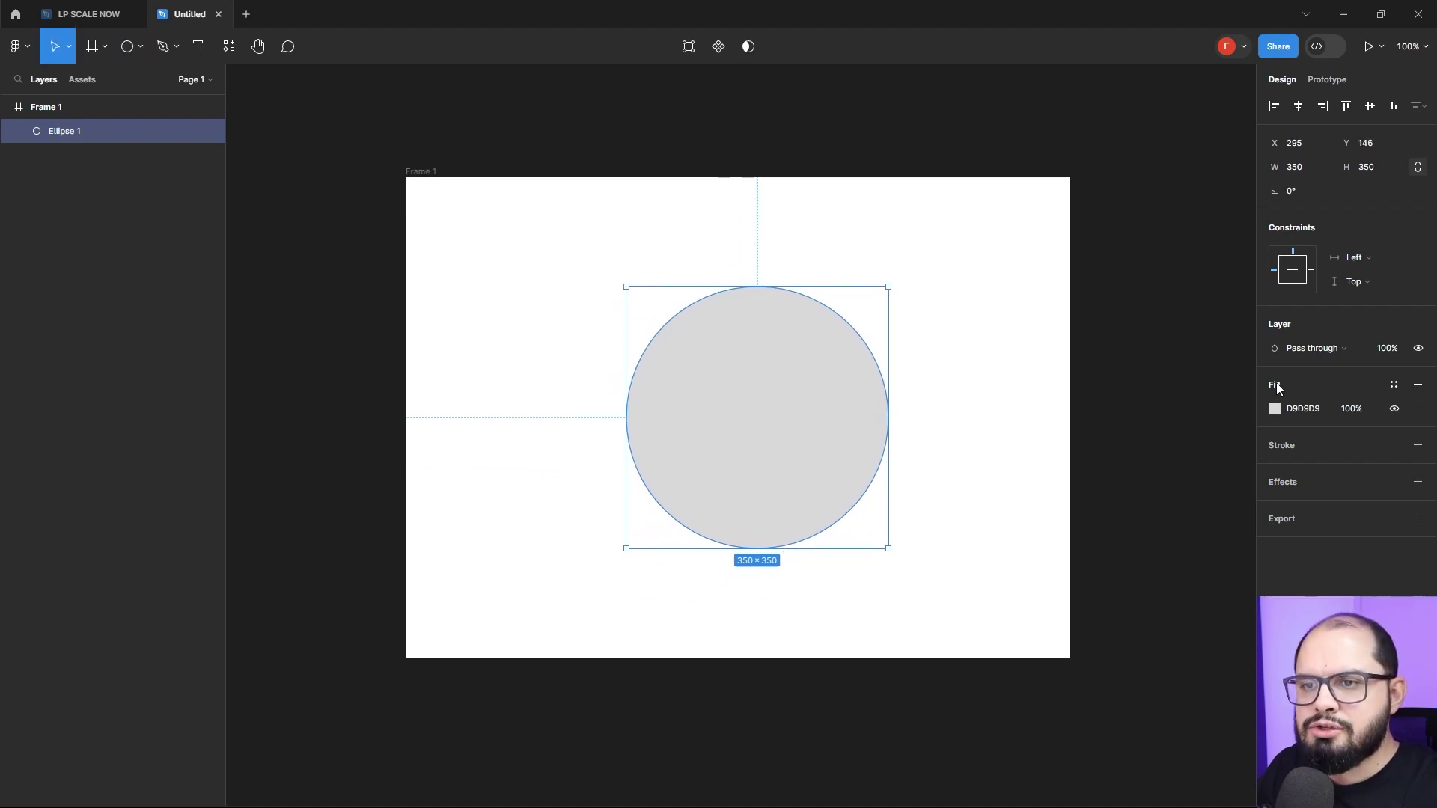
Change the circle's fill colour to black (000000).
{"action": "left_click", "coordinate": [1275, 411]}
{"action": "left_click_drag", "start_coordinate": [1167, 524], "coordinate": [1075, 620]}
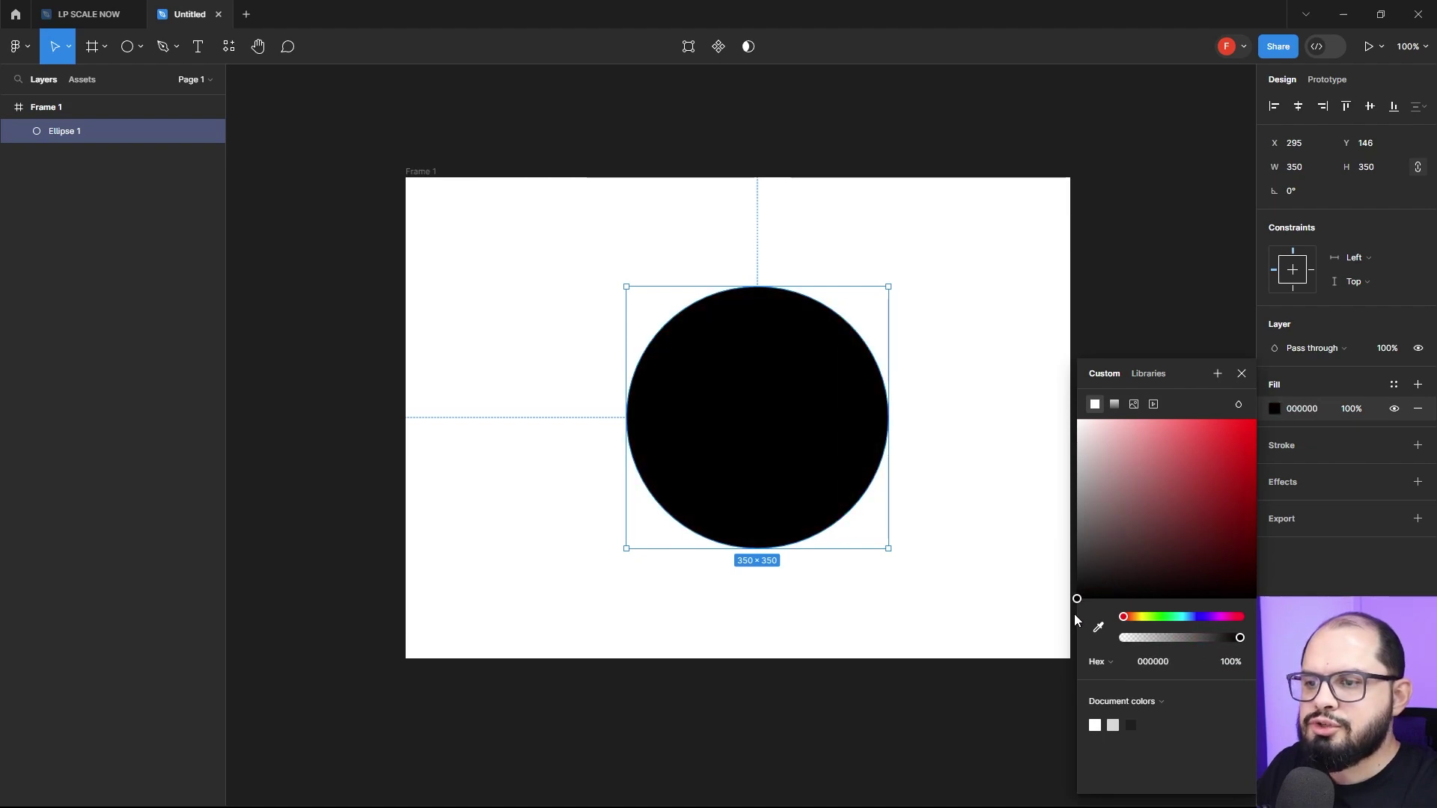
{"action": "left_click", "coordinate": [1241, 376]}
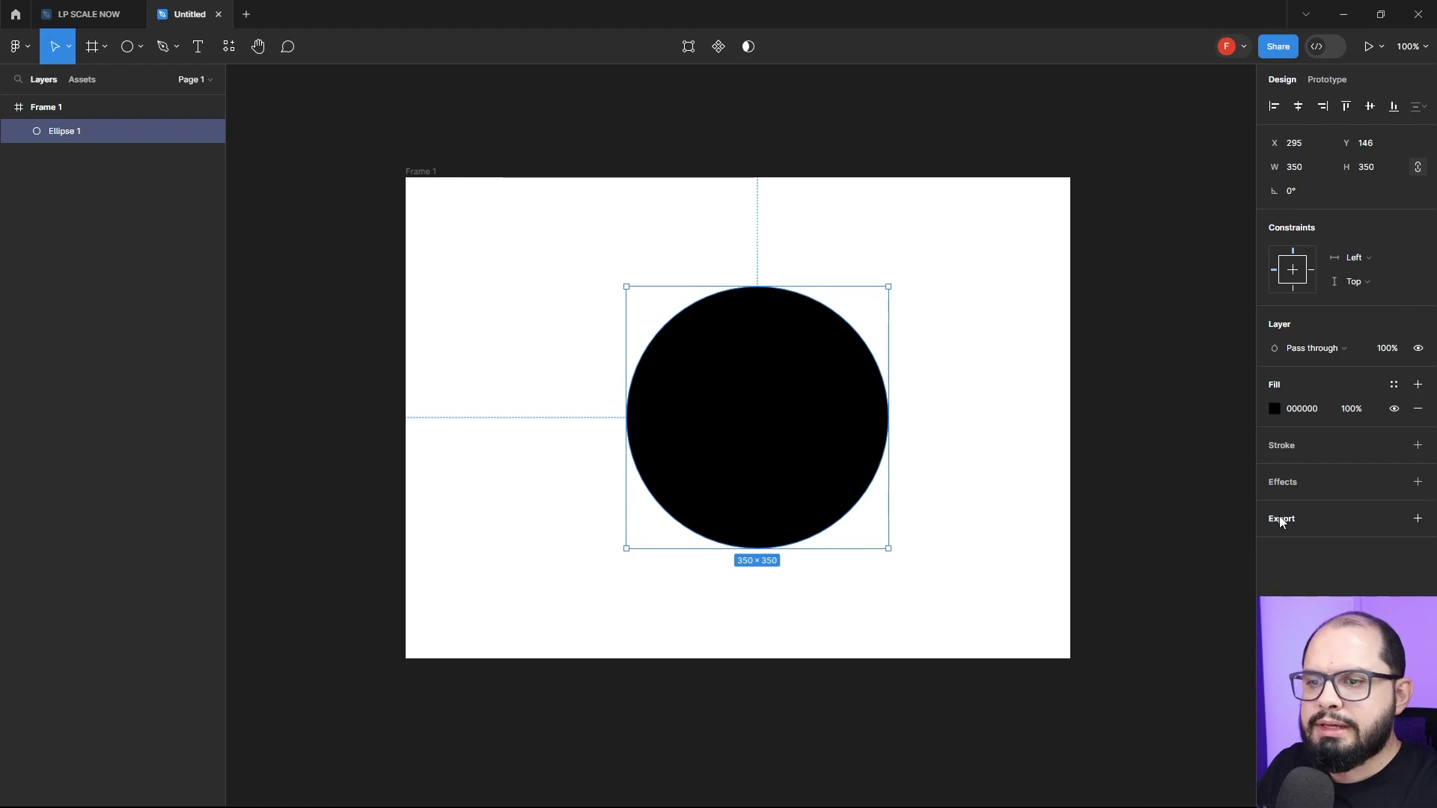
Add an export setting to the circle and set its format to SVG.
{"action": "left_click", "coordinate": [1416, 519]}
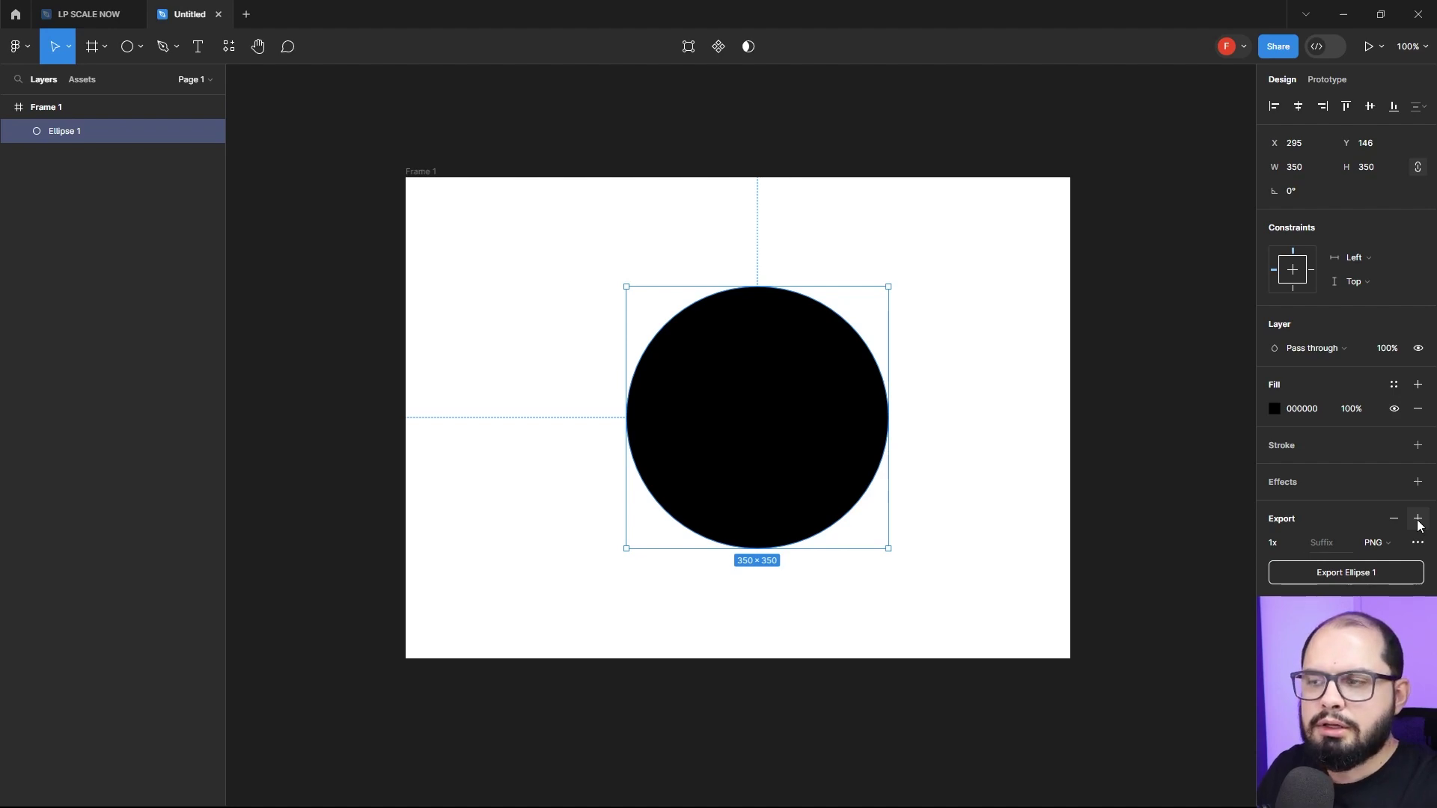
{"action": "left_click", "coordinate": [1392, 547]}
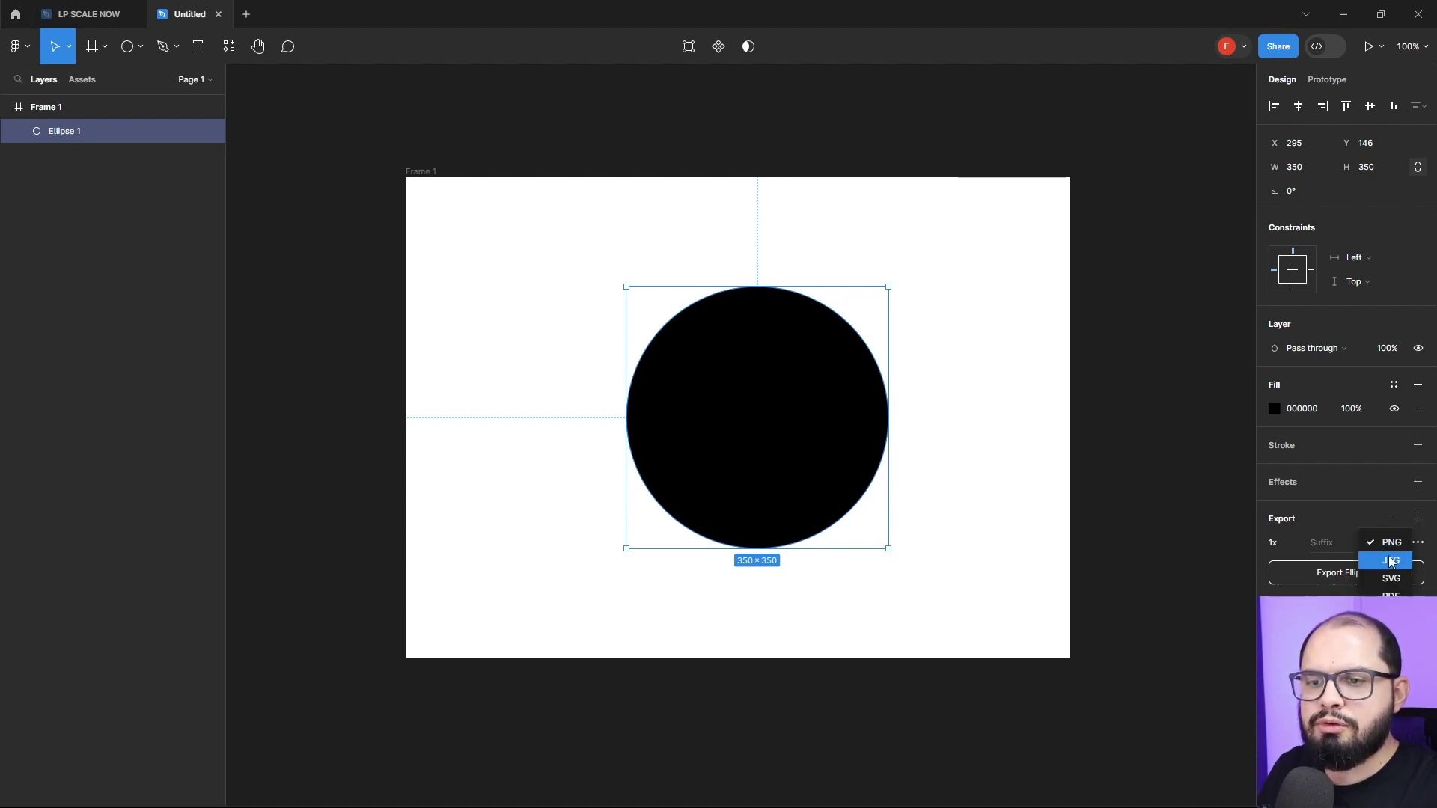
{"action": "left_click", "coordinate": [1390, 577]}
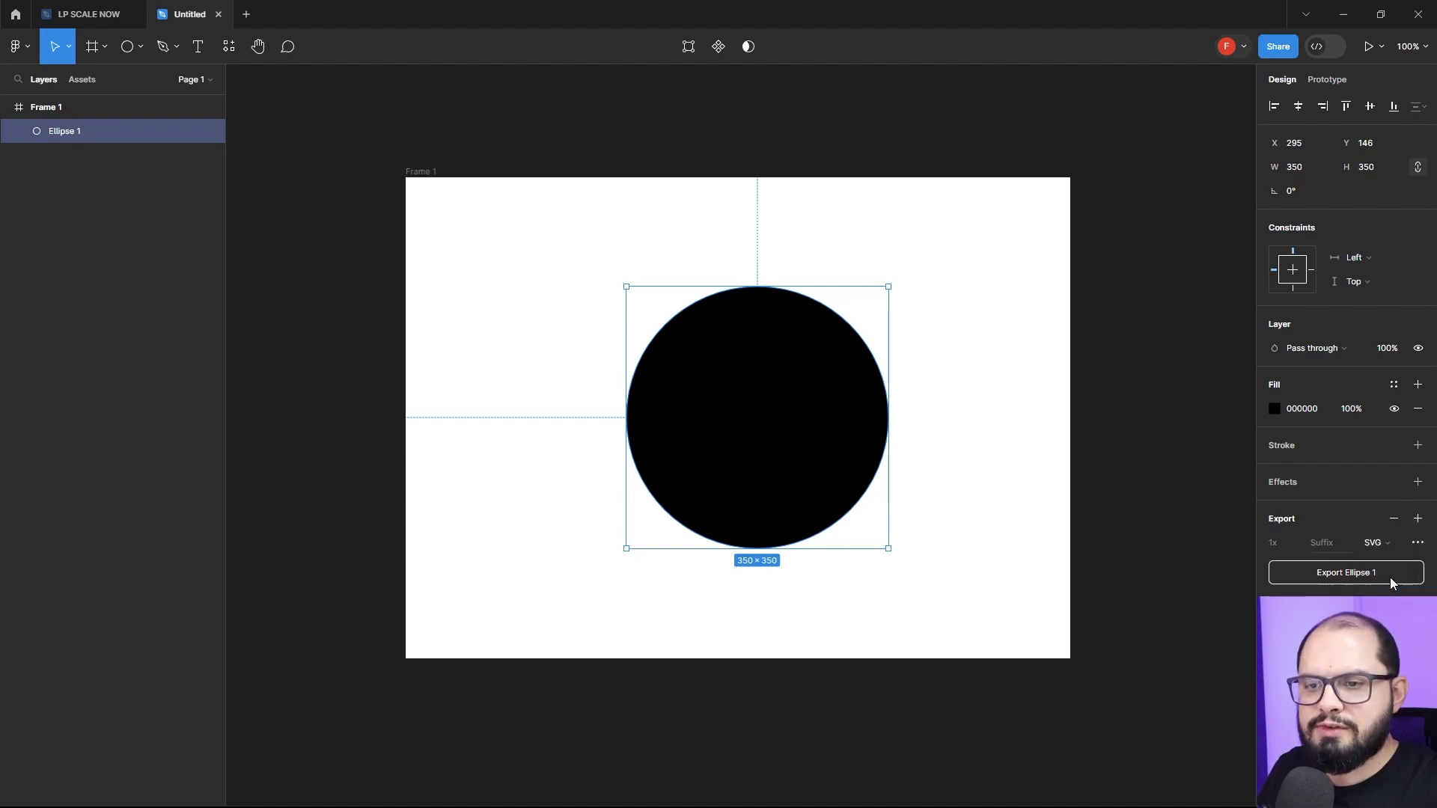
Export the circle to the Vídeo 131 folder under the file name elipse-preta-2.
{"action": "left_click", "coordinate": [1338, 578]}
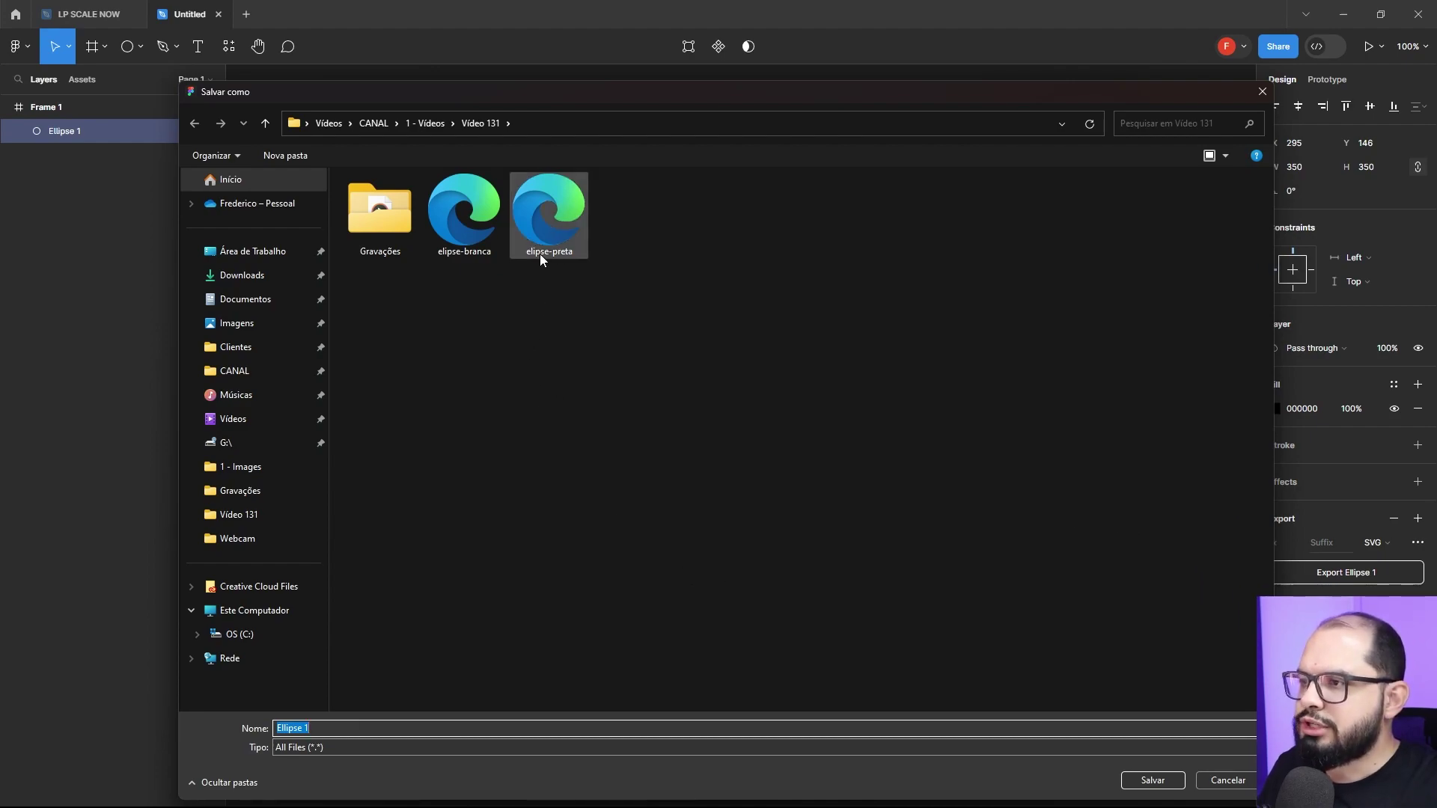
{"action": "left_click", "coordinate": [540, 224]}
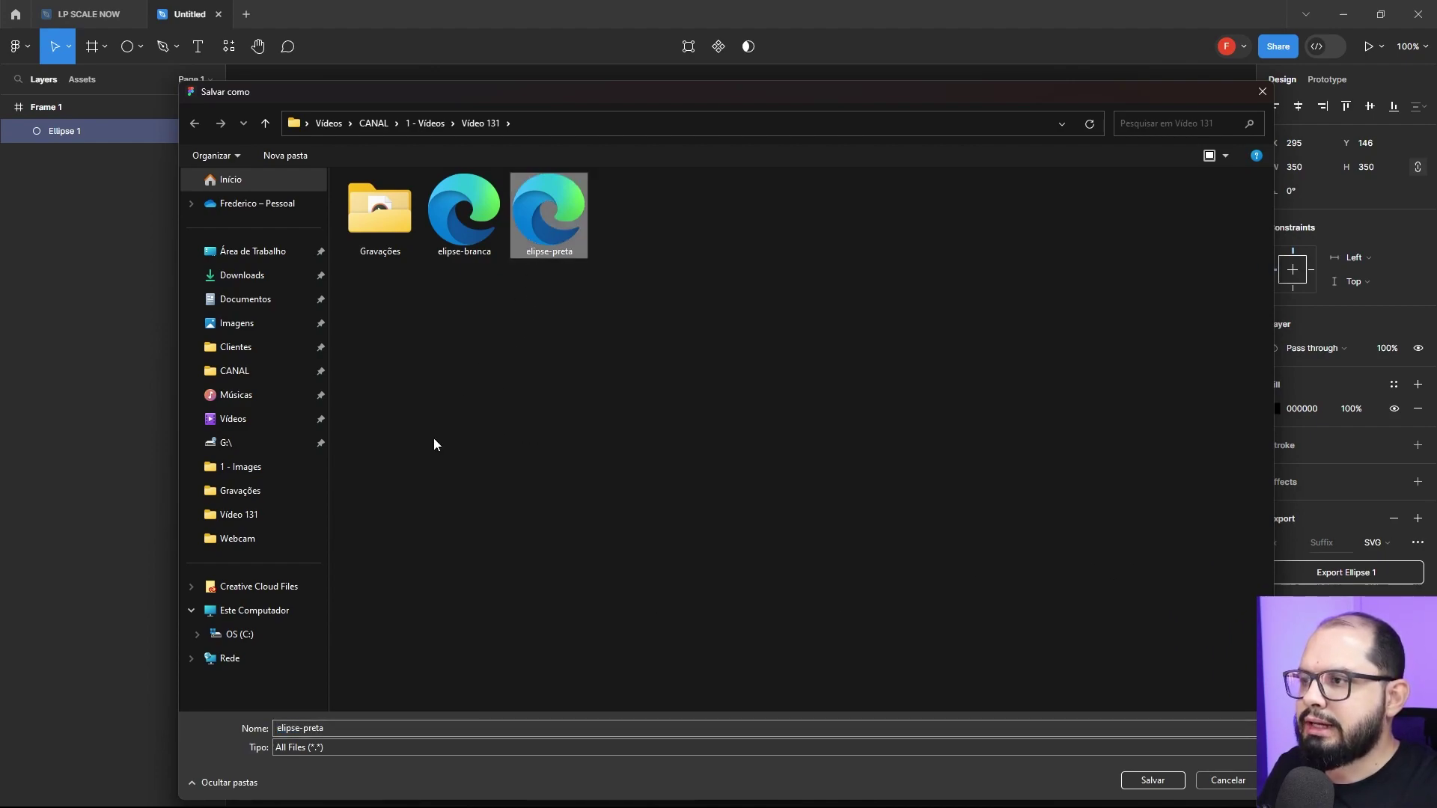
{"action": "left_click", "coordinate": [356, 728]}
{"action": "left_click", "coordinate": [358, 726]}
{"action": "type", "text": "-2"}
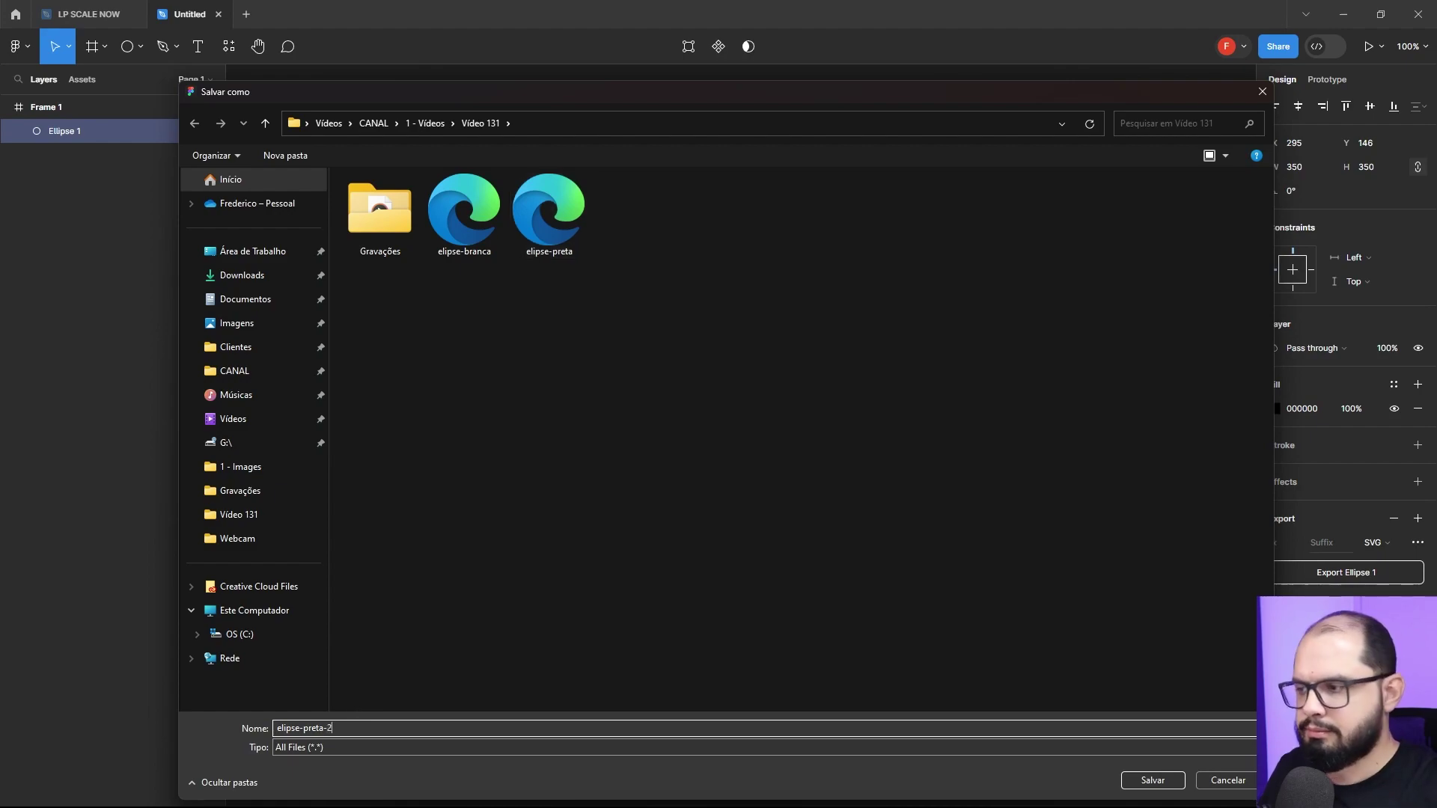
{"action": "left_click", "coordinate": [1146, 780]}
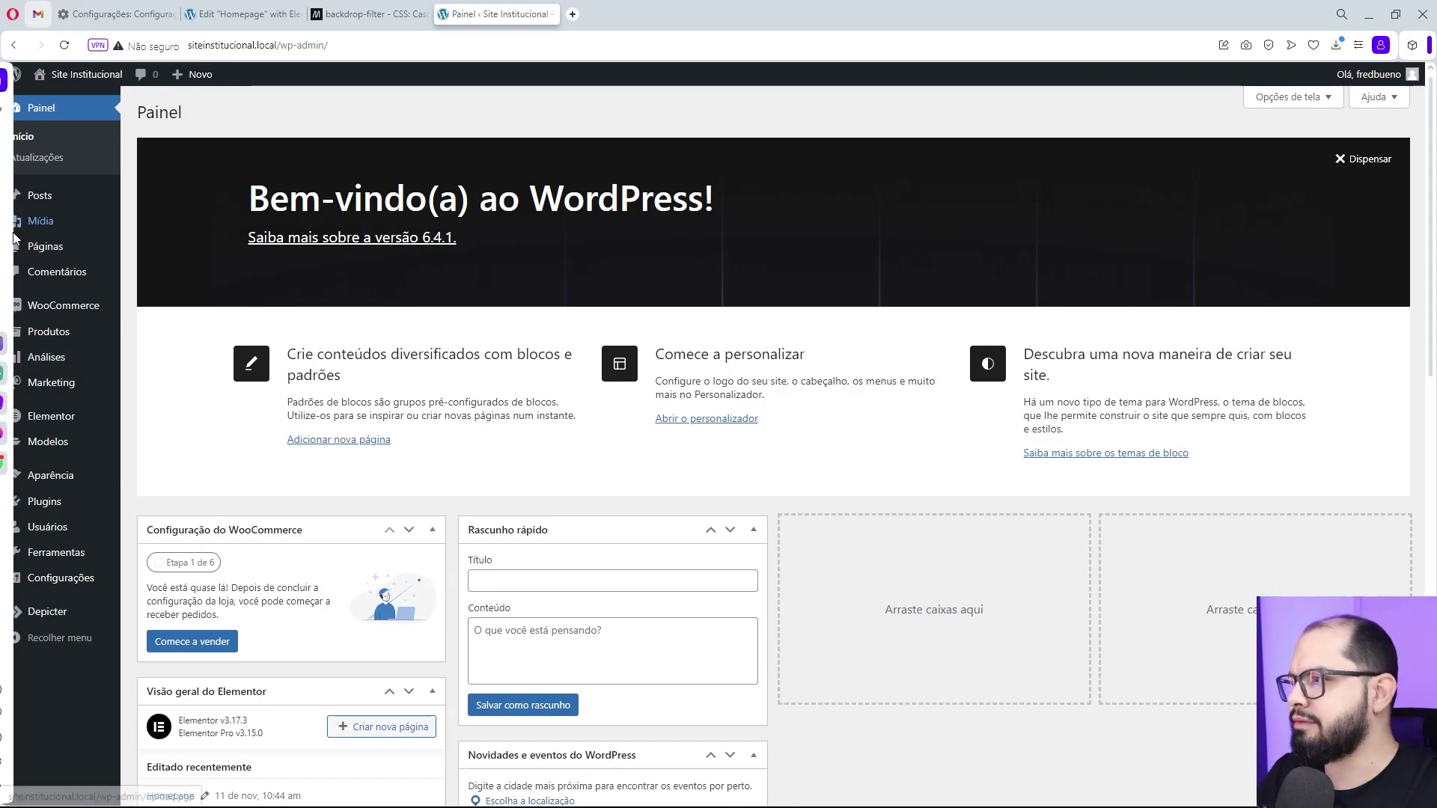
In the WordPress admin, add a new page and set its template to Elementor Canvas.
{"action": "mouse_move", "coordinate": [55, 255]}
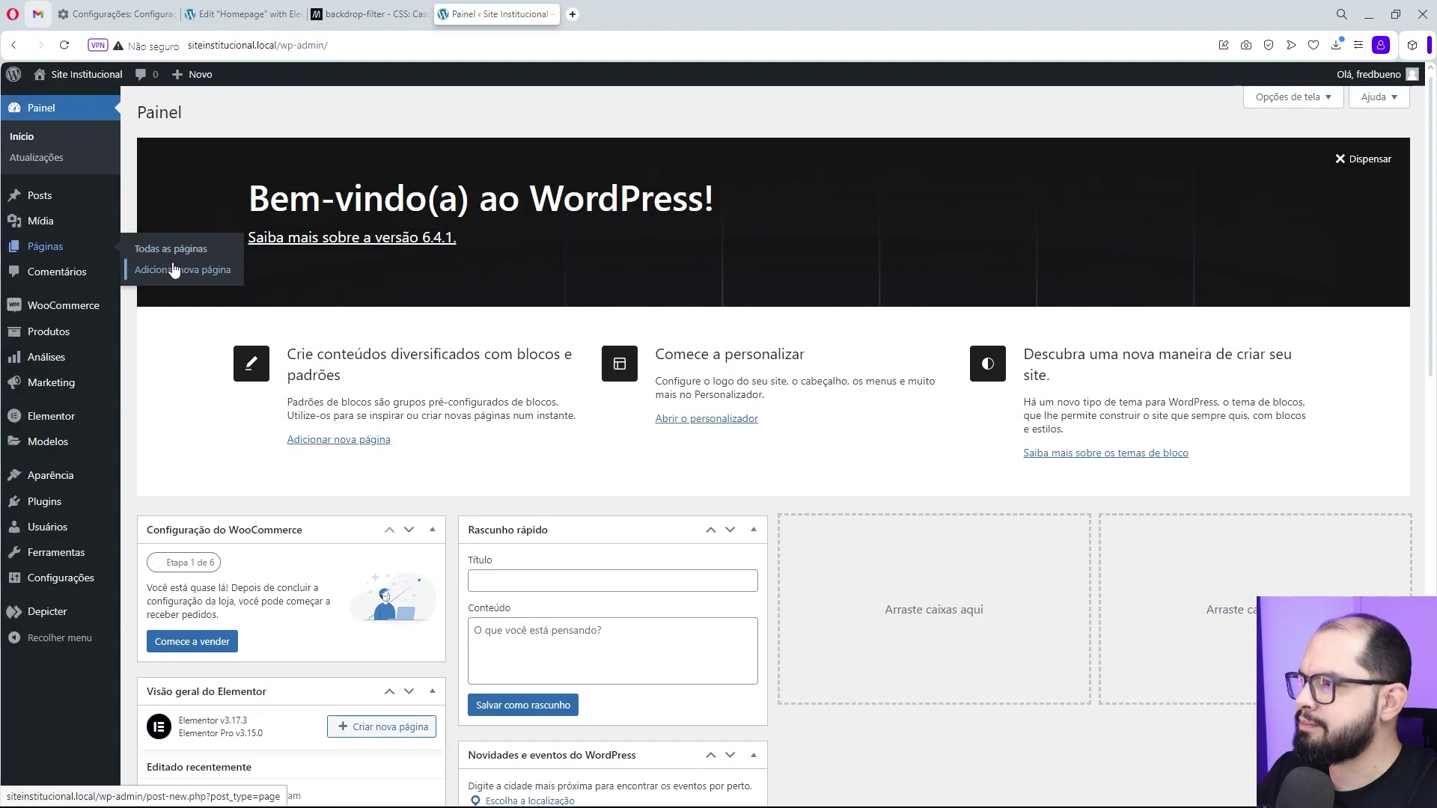
{"action": "left_click", "coordinate": [173, 271]}
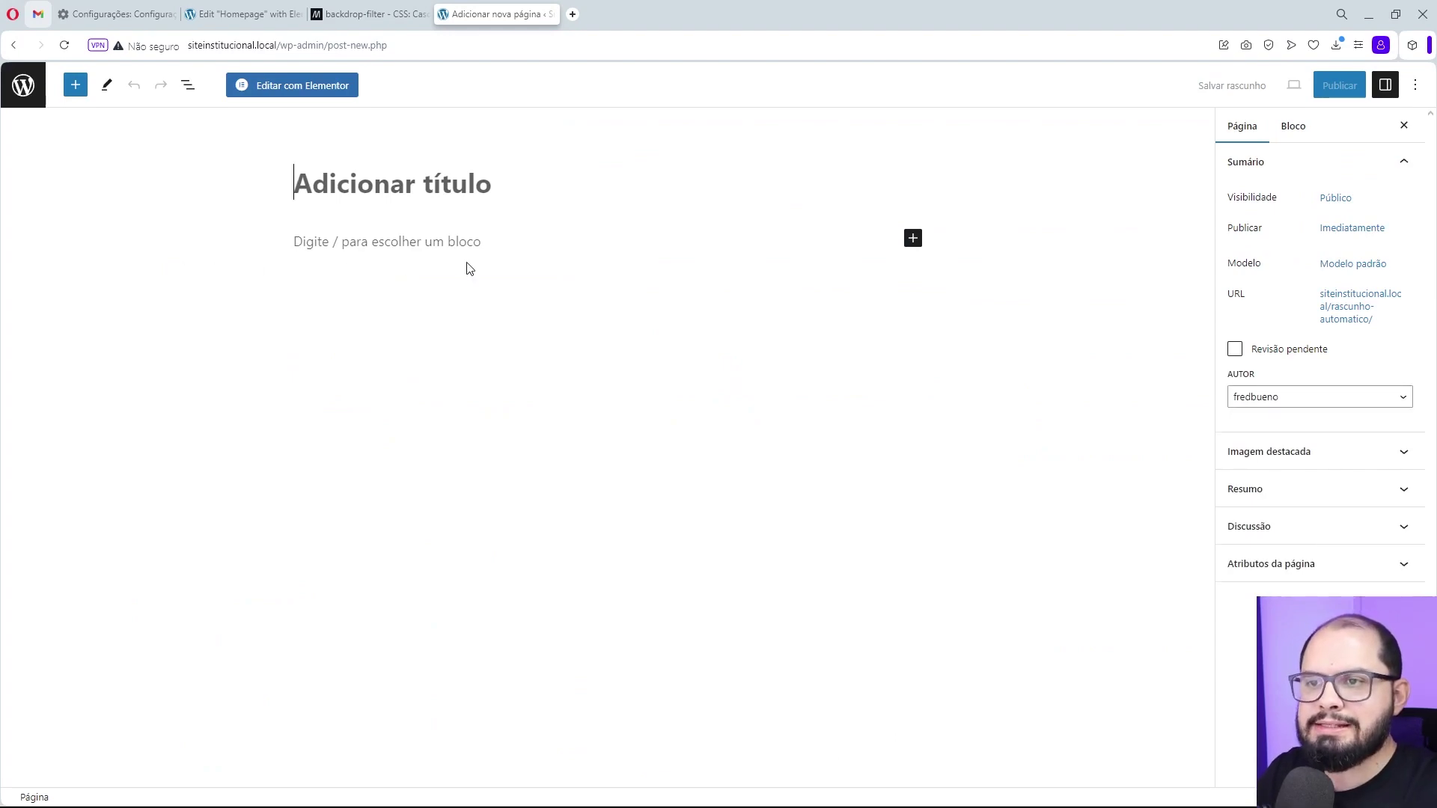
{"action": "left_click", "coordinate": [1343, 267]}
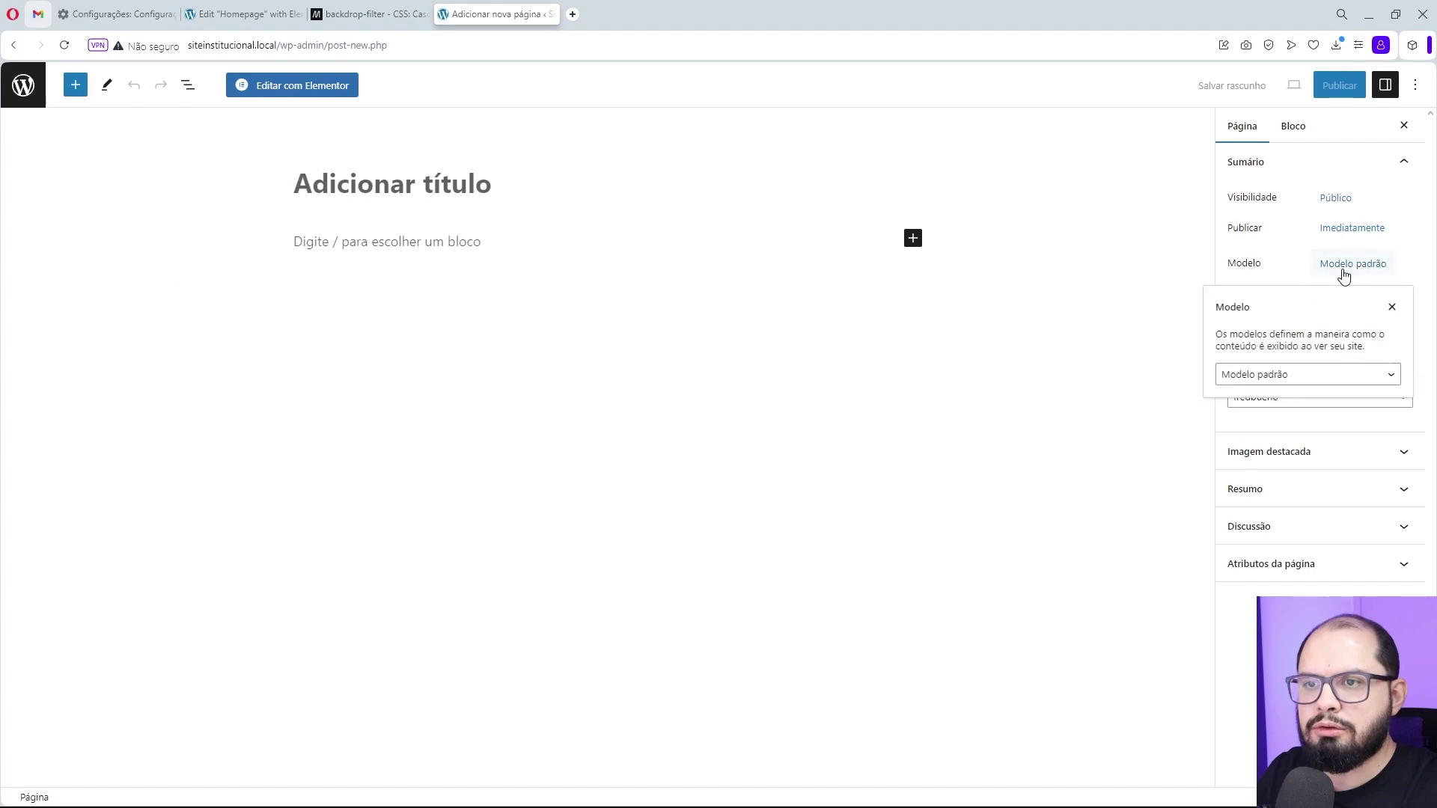
{"action": "left_click", "coordinate": [1286, 380]}
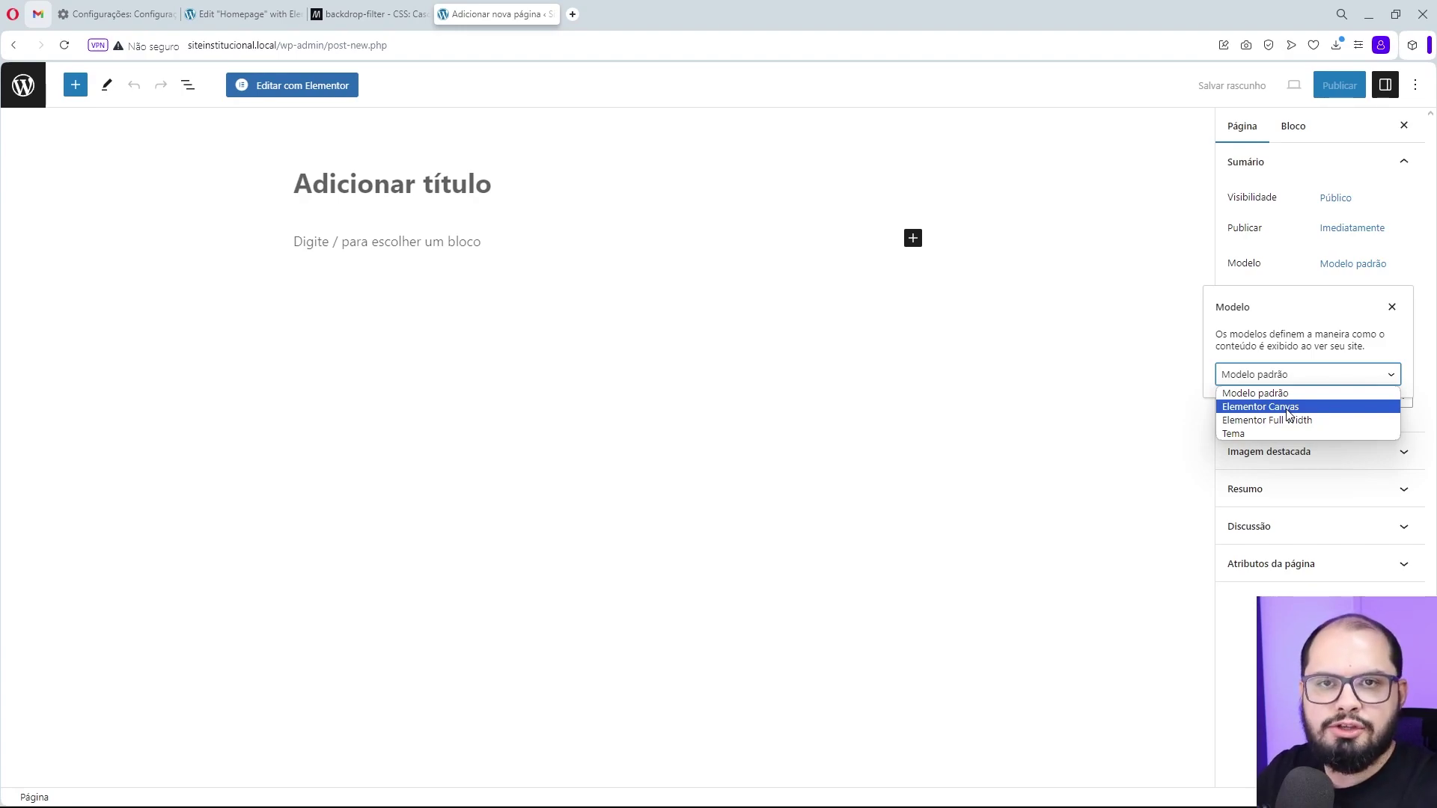
{"action": "left_click", "coordinate": [1286, 408]}
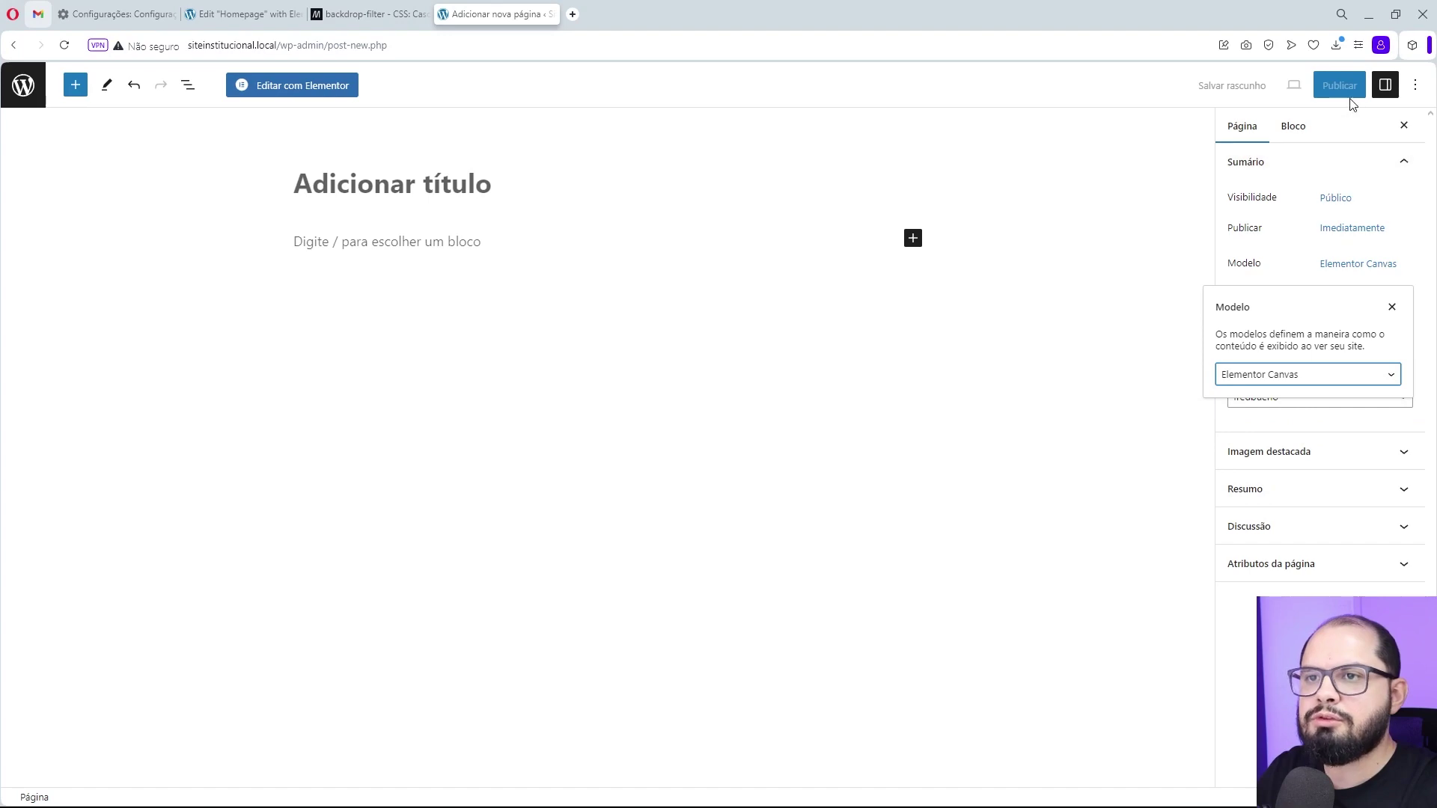
{"action": "left_click", "coordinate": [1090, 193]}
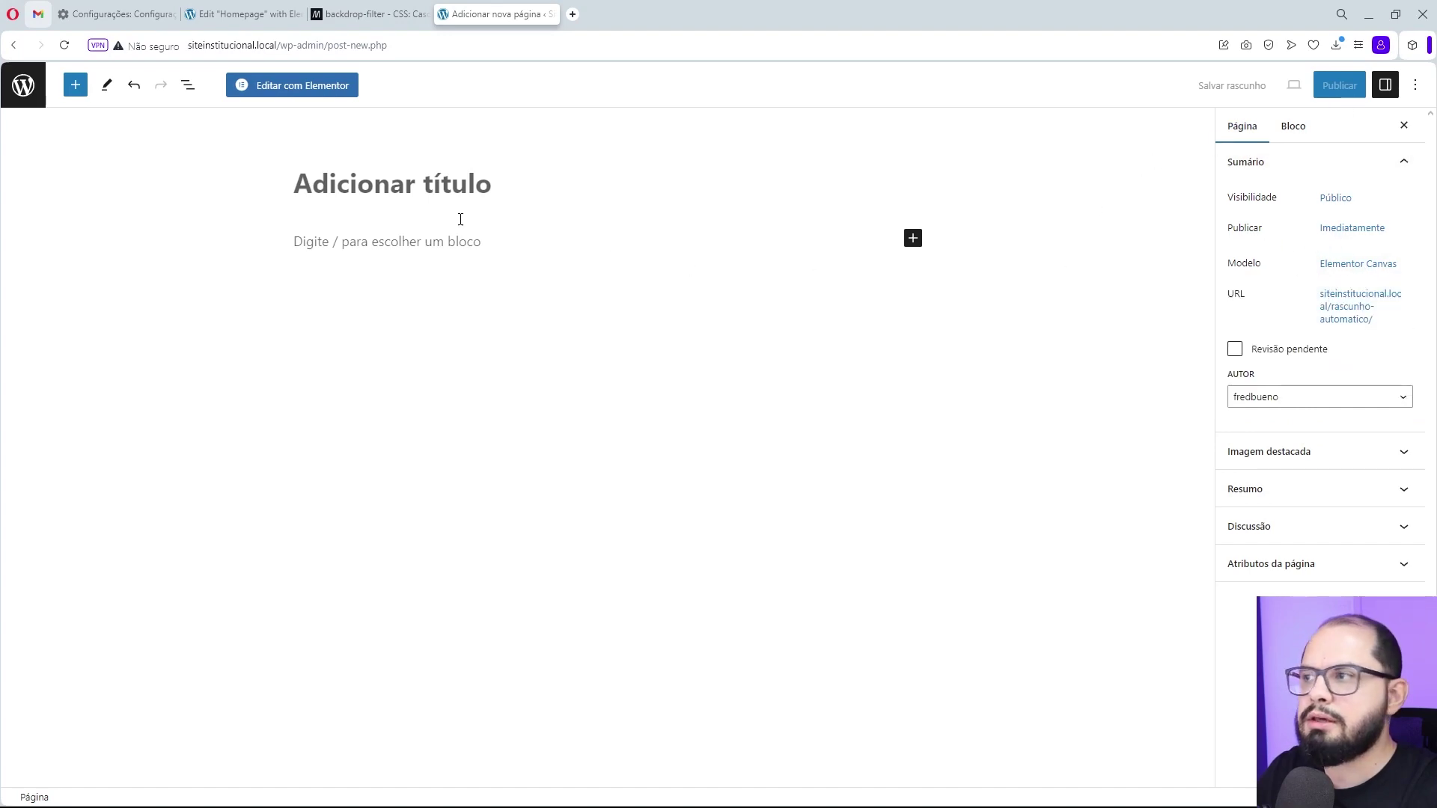
Title the new page "Teste" and publish it.
{"action": "left_click", "coordinate": [1339, 85]}
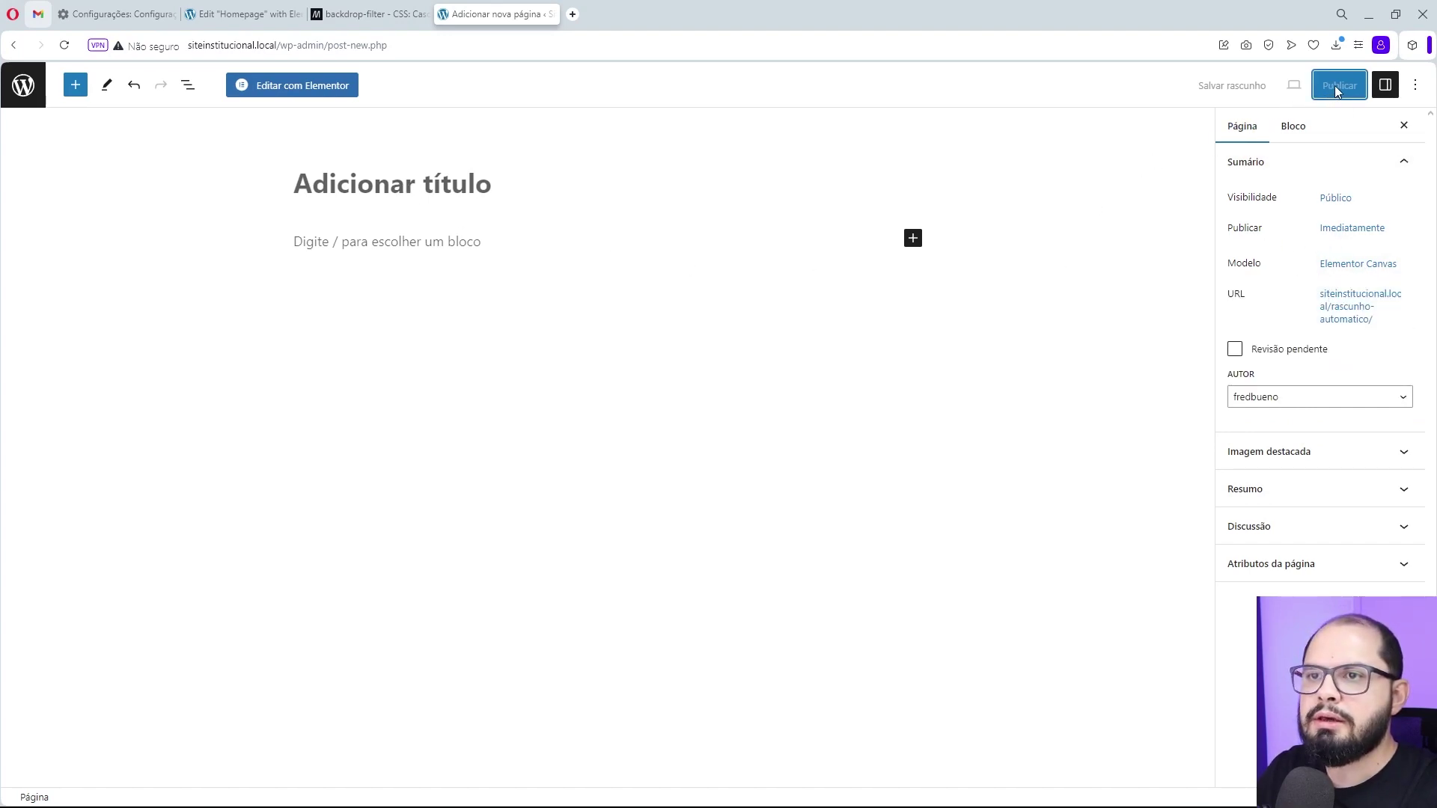
{"action": "left_click", "coordinate": [384, 183]}
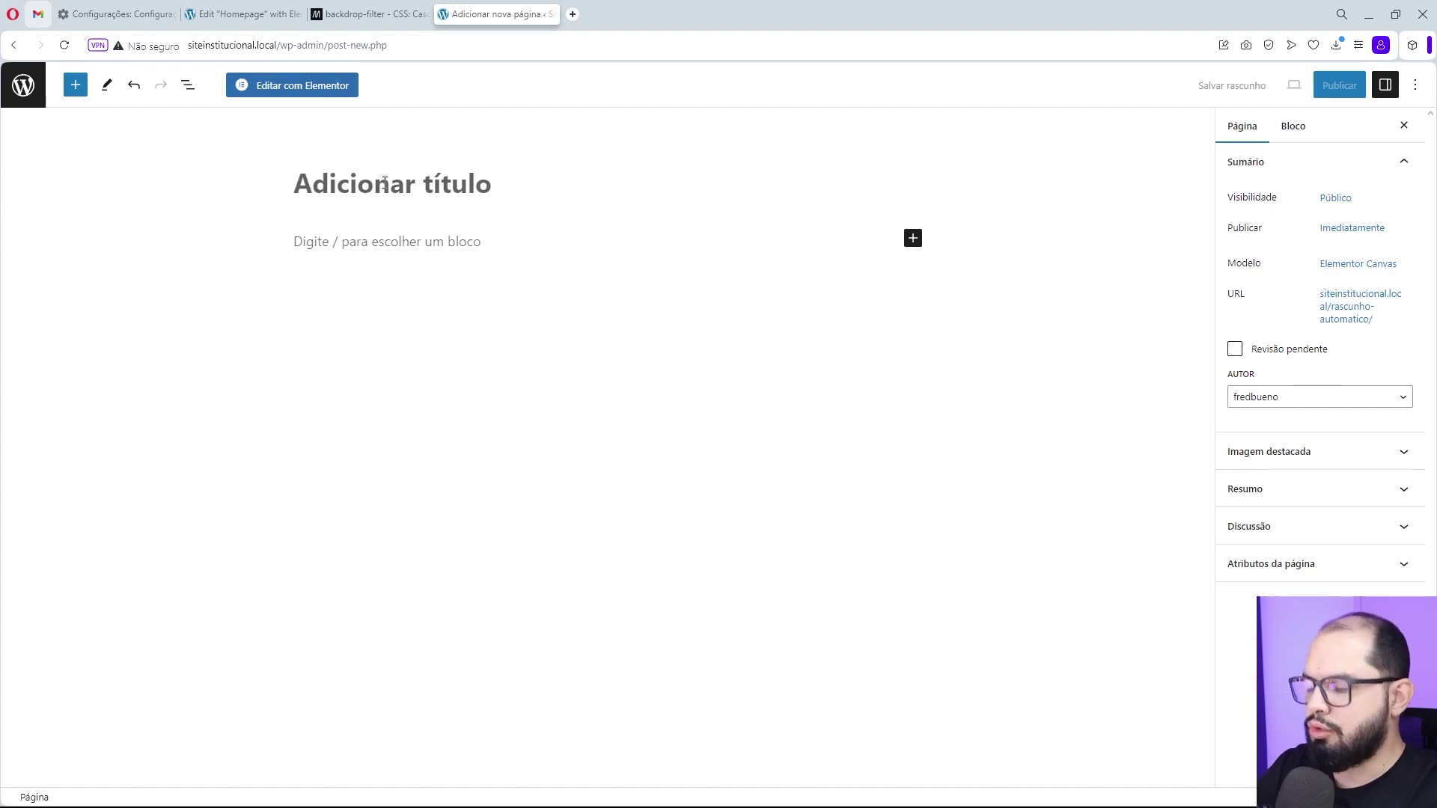
{"action": "type", "text": "Teste"}
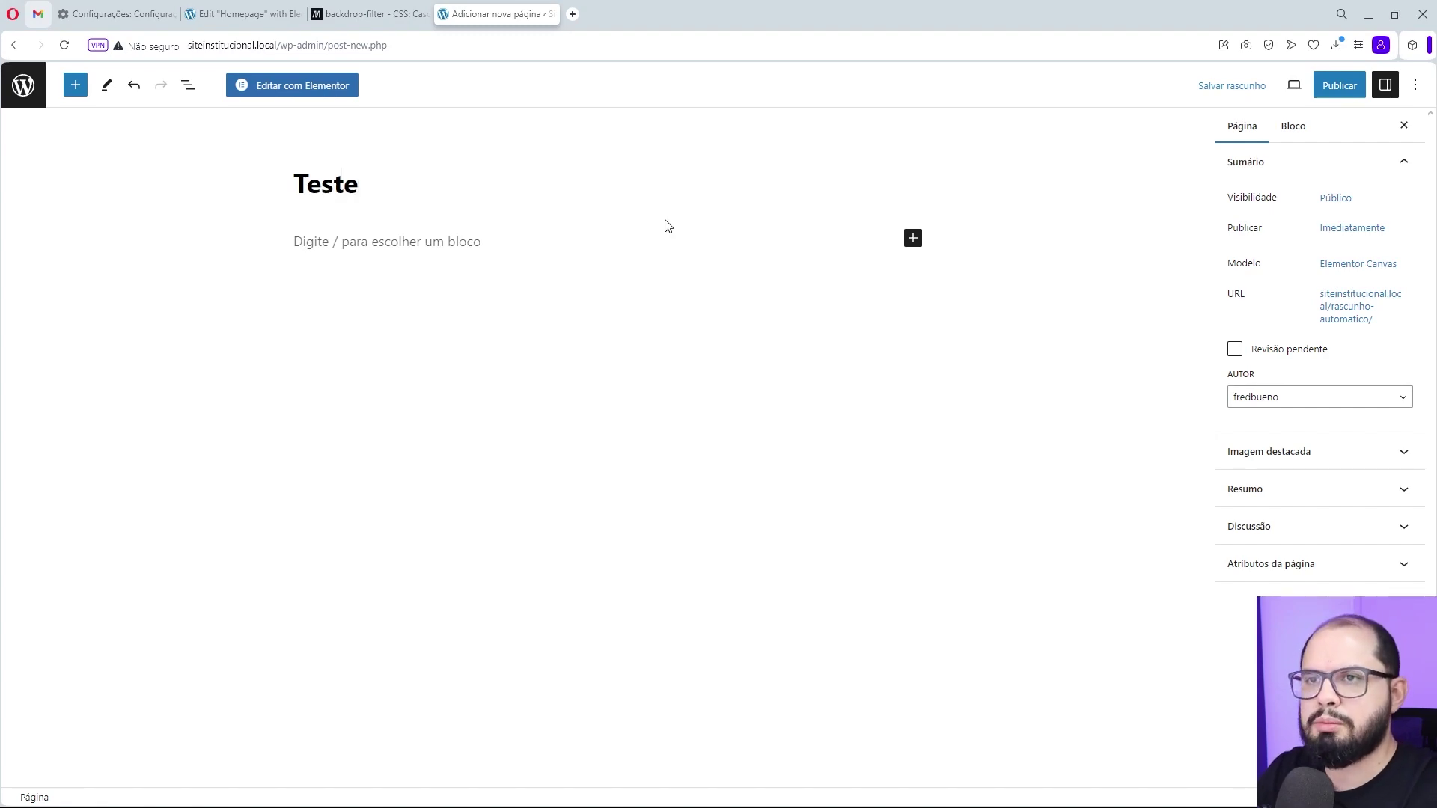
{"action": "left_click", "coordinate": [1338, 85]}
{"action": "left_click", "coordinate": [1291, 85]}
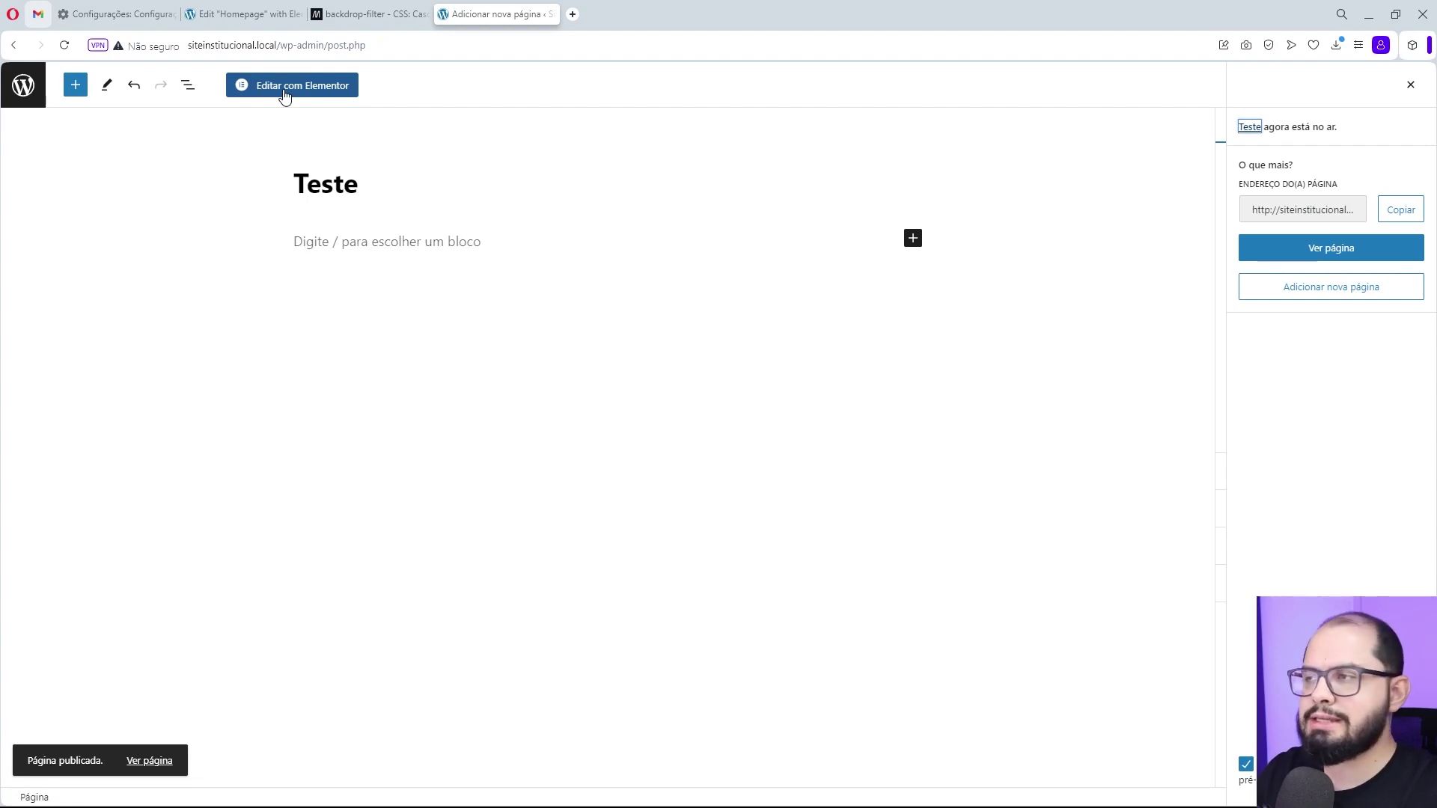
Open the site's WordPress dashboard at siteinstitucional.local/wp-admin/ in a separate browser tab.
{"action": "left_click_drag", "start_coordinate": [327, 46], "coordinate": [190, 56]}
{"action": "key", "text": "ctrl+c"}
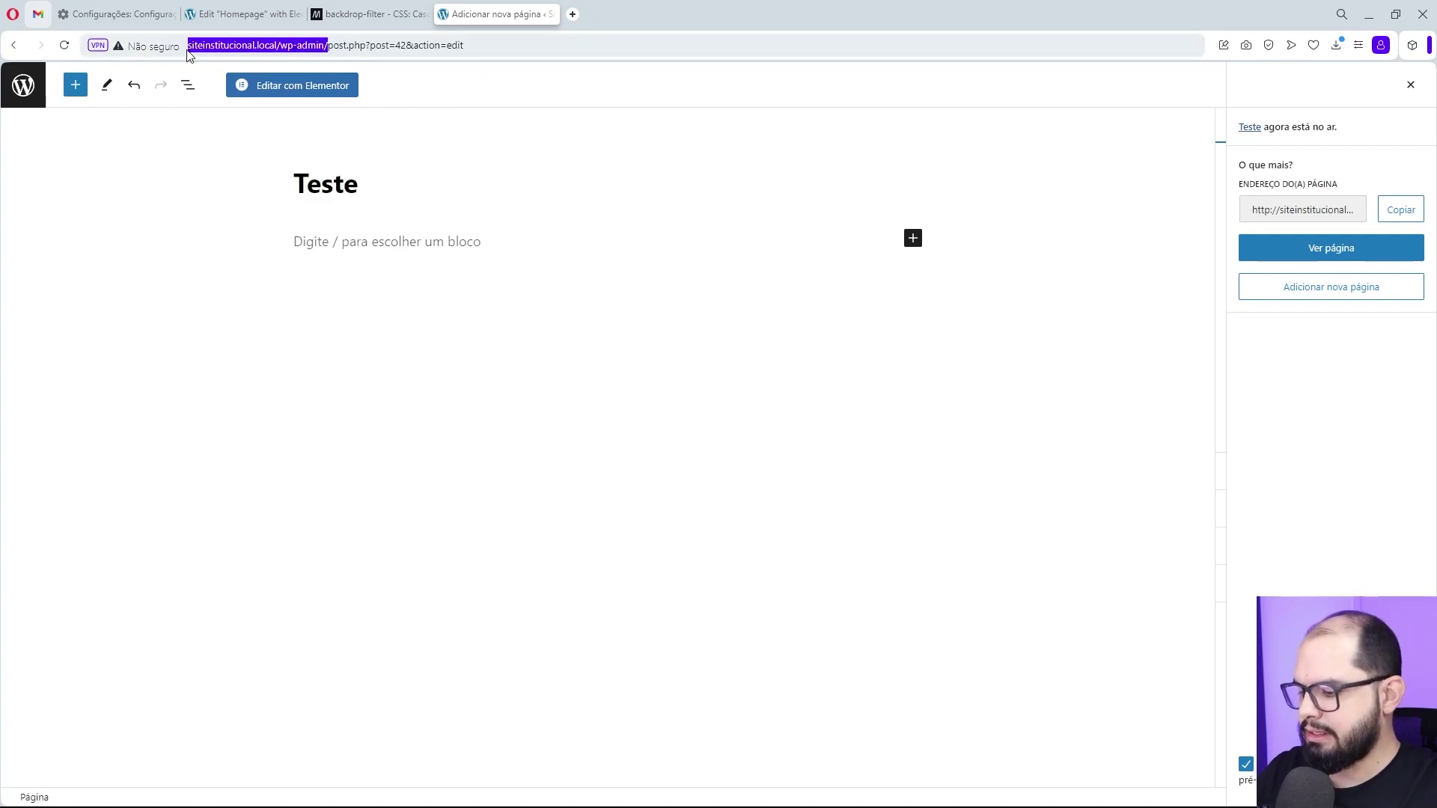
{"action": "key", "text": "ctrl+t"}
{"action": "key", "text": "ctrl+v"}
{"action": "key", "text": "Return"}
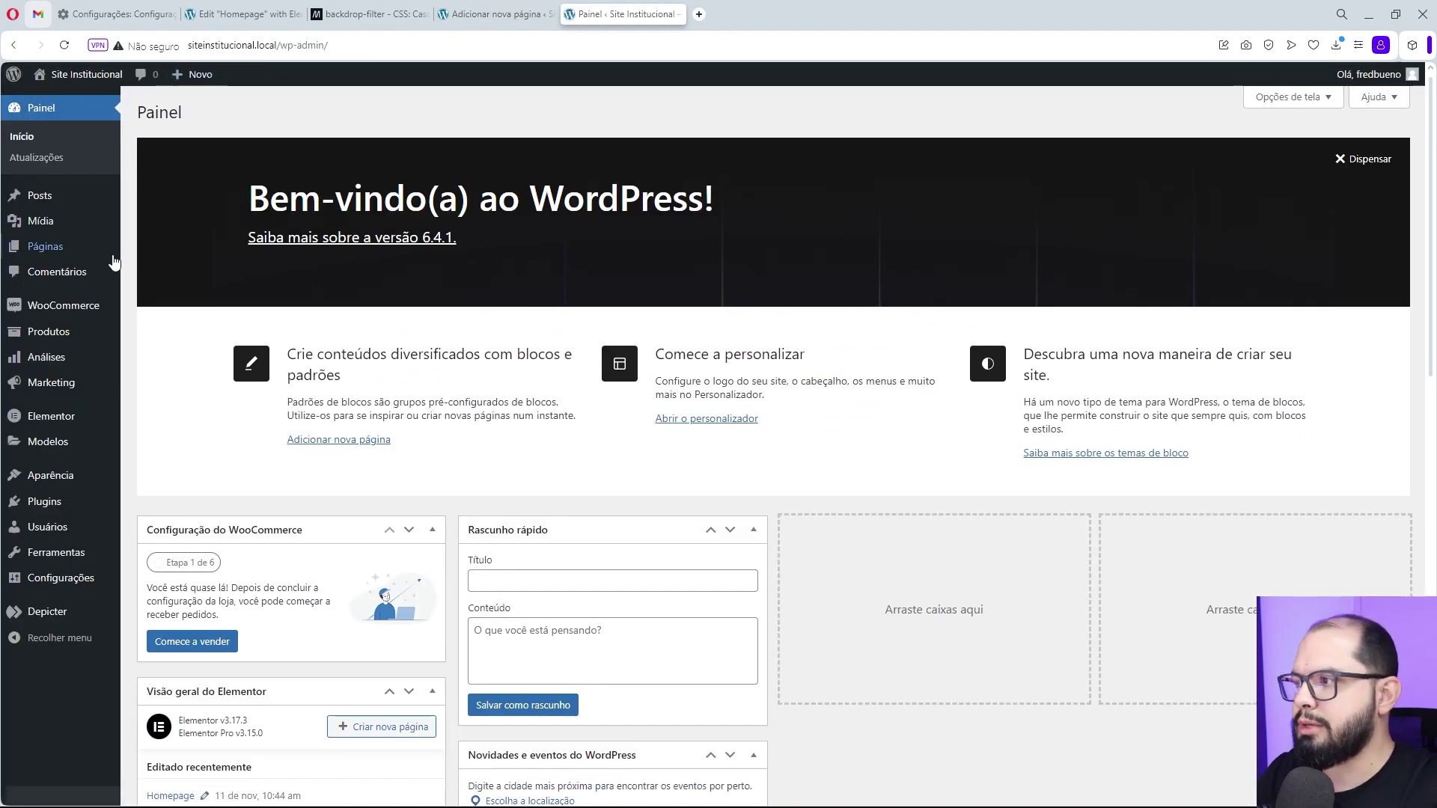
Check Elementor's advanced settings, including the option that allows unfiltered file uploads.
{"action": "mouse_move", "coordinate": [71, 303]}
{"action": "mouse_move", "coordinate": [45, 419]}
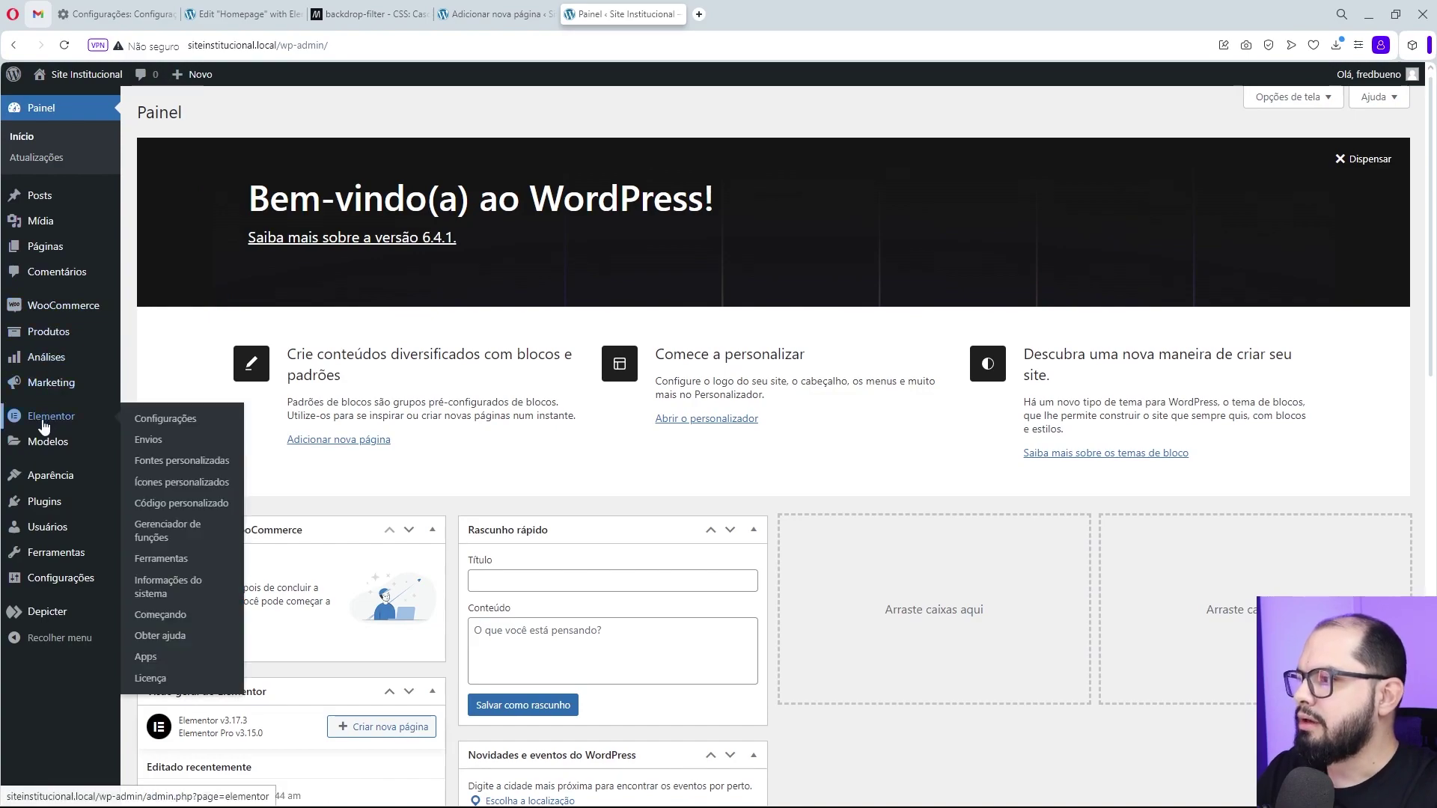
{"action": "left_click", "coordinate": [158, 424]}
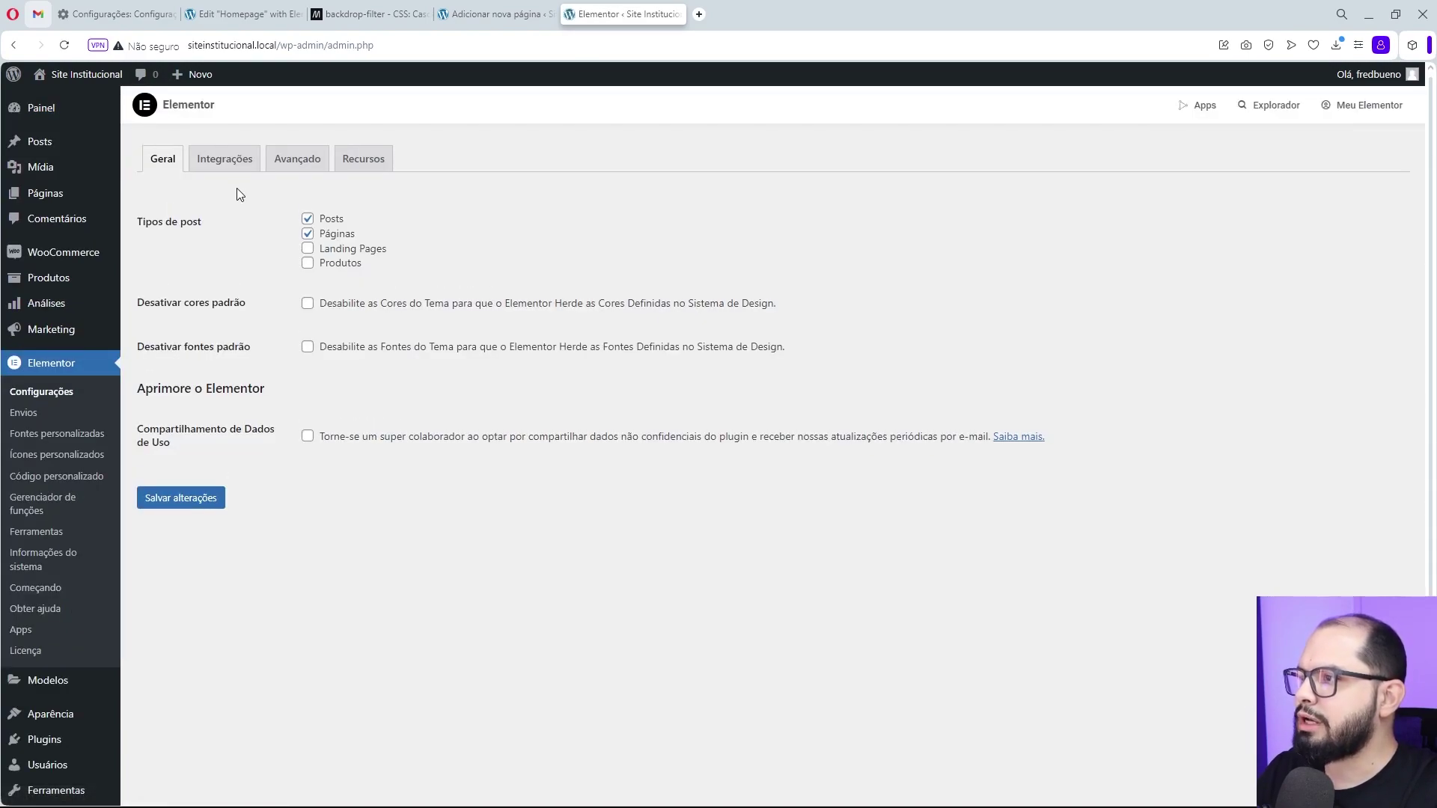
{"action": "left_click", "coordinate": [297, 158]}
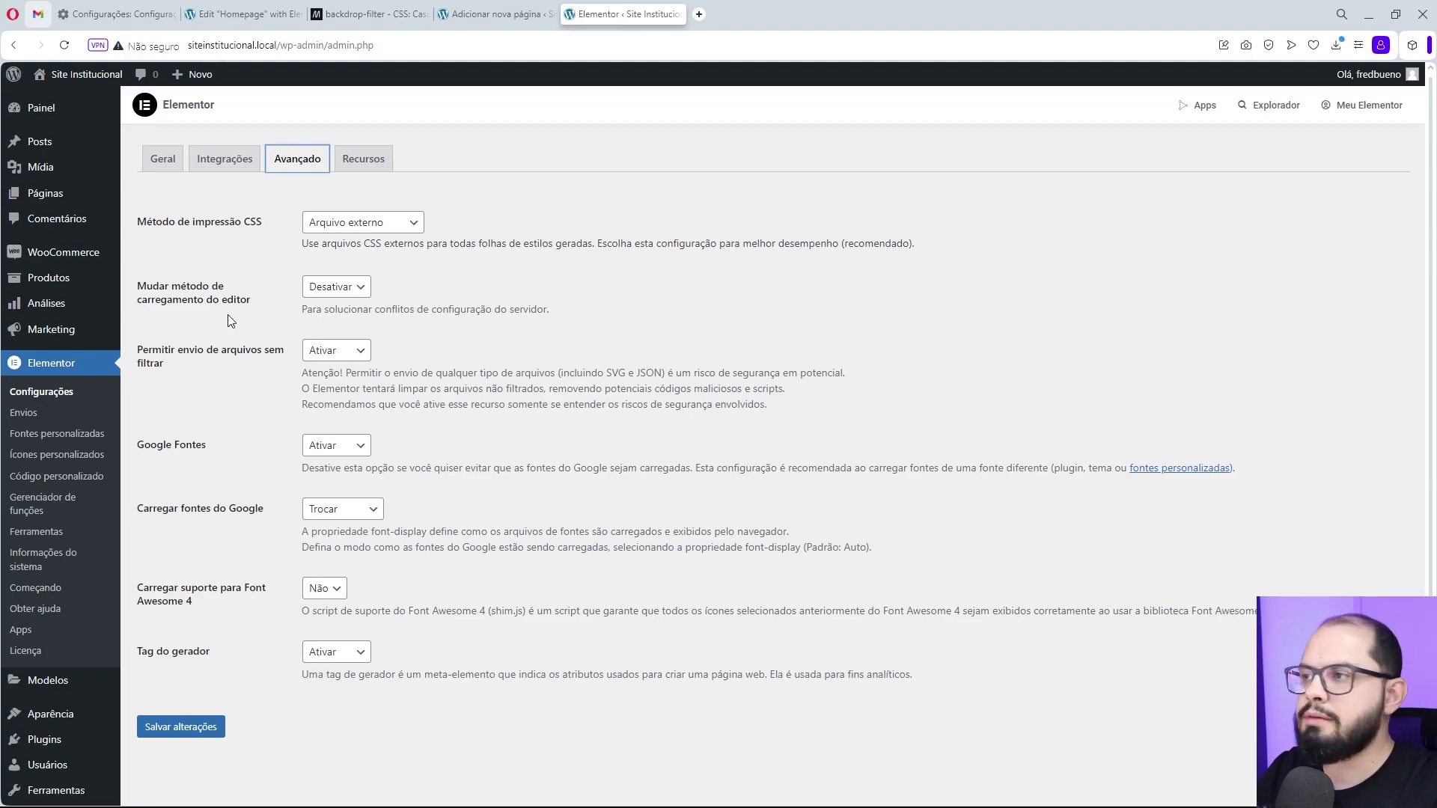
Review Elementor's experiments and features, including the option to activate all of them.
{"action": "left_click", "coordinate": [369, 163]}
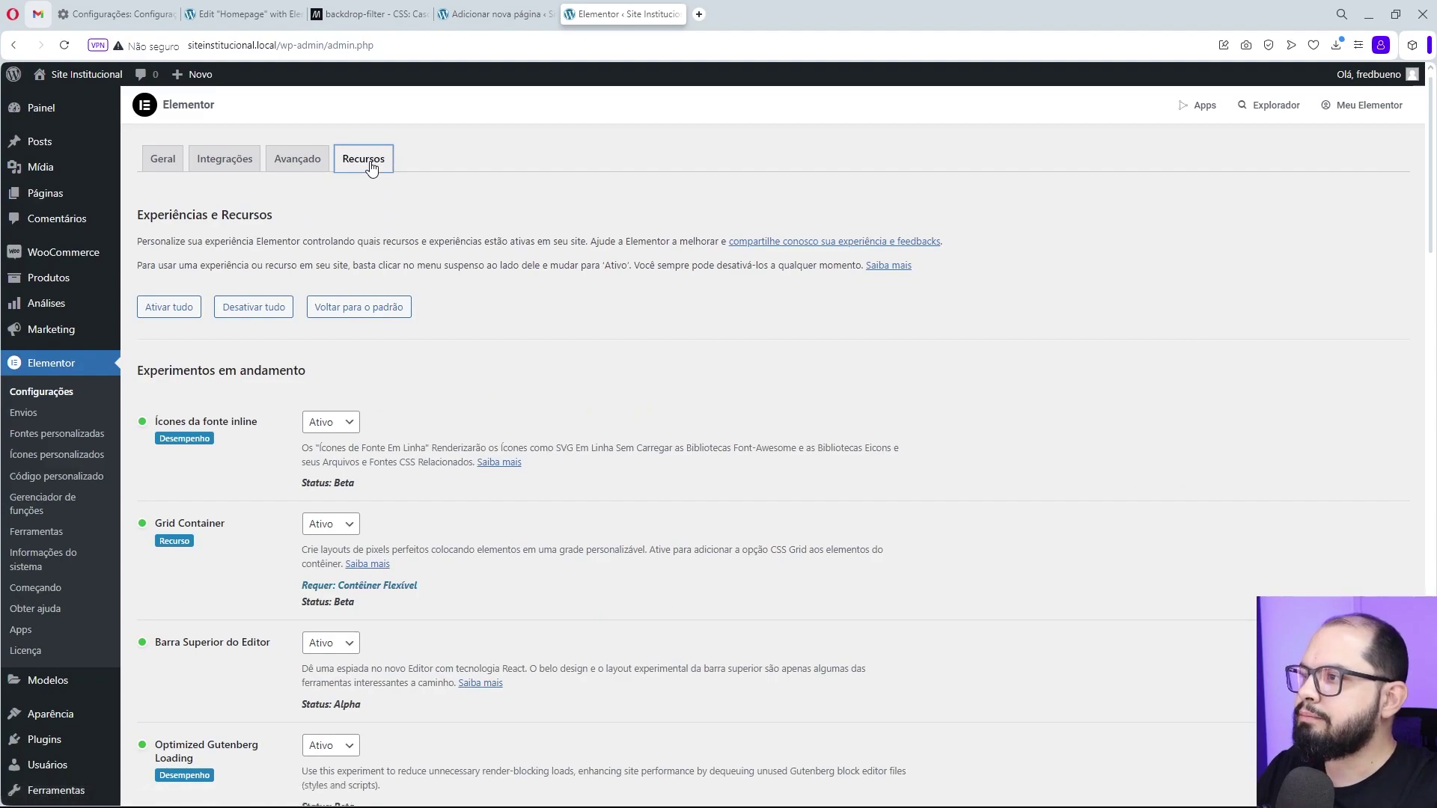
{"action": "left_click", "coordinate": [175, 314]}
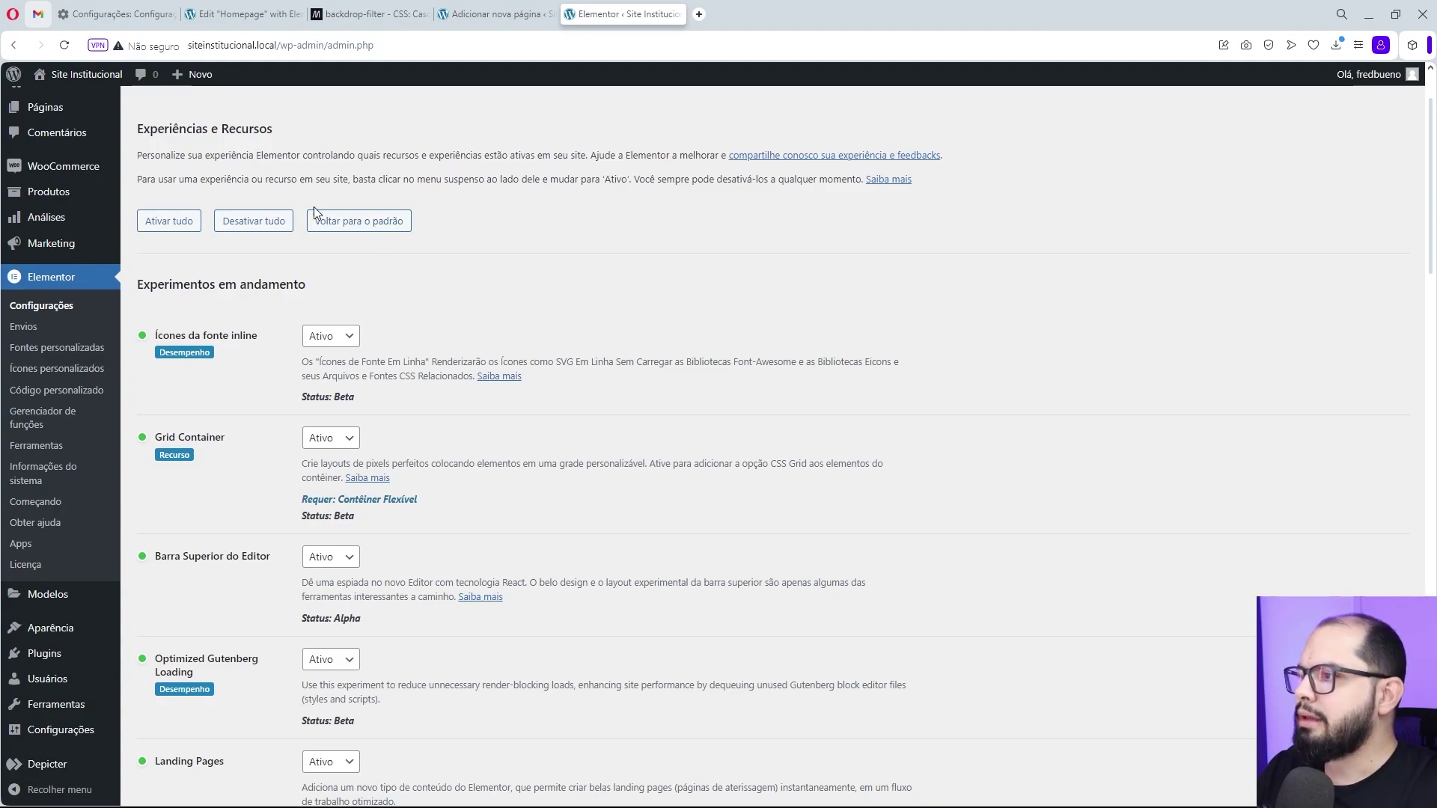
{"action": "scroll", "coordinate": [406, 317], "scroll_direction": "up", "scroll_amount": 1}
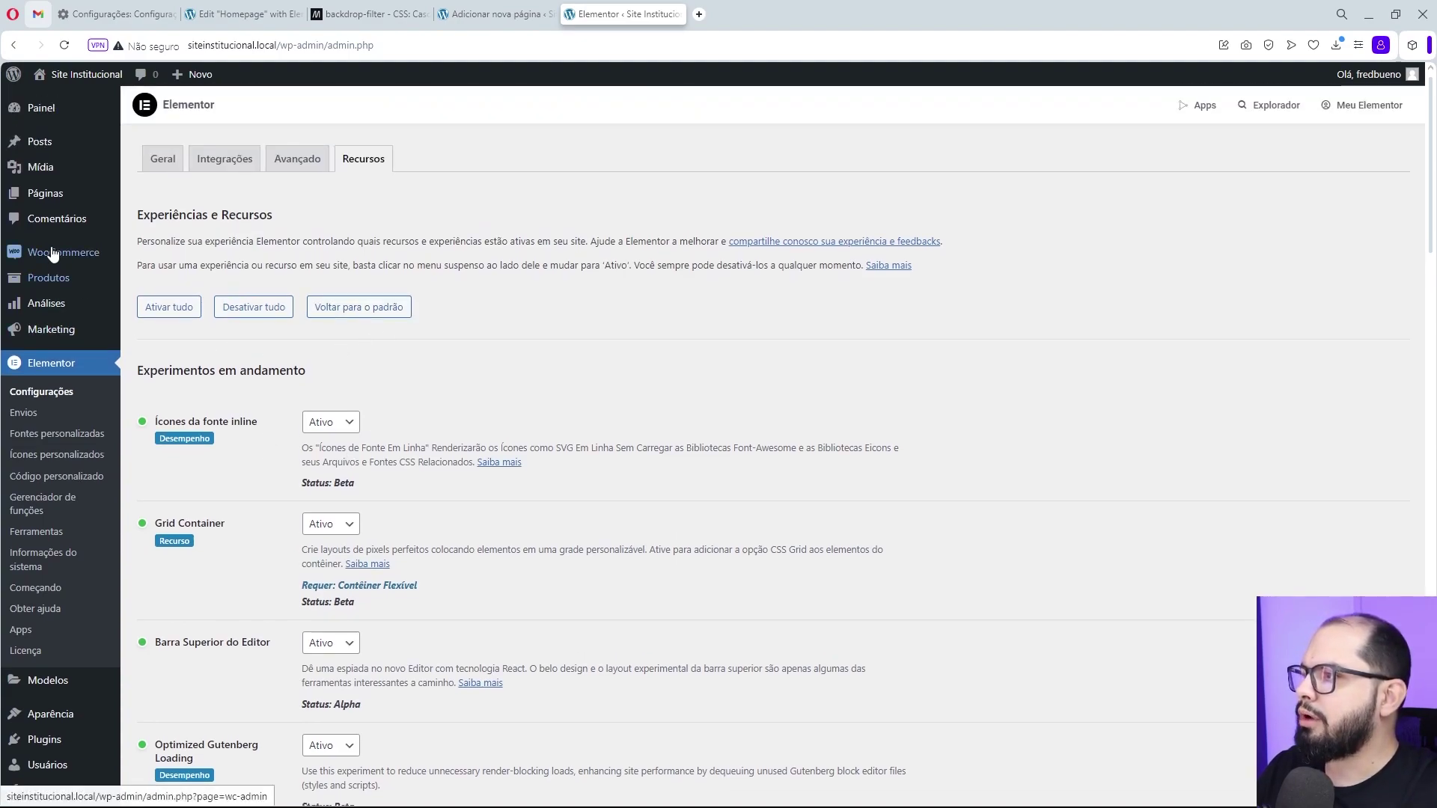
Upload the elipse-preta-2 SVG file to the WordPress media library.
{"action": "mouse_move", "coordinate": [42, 167]}
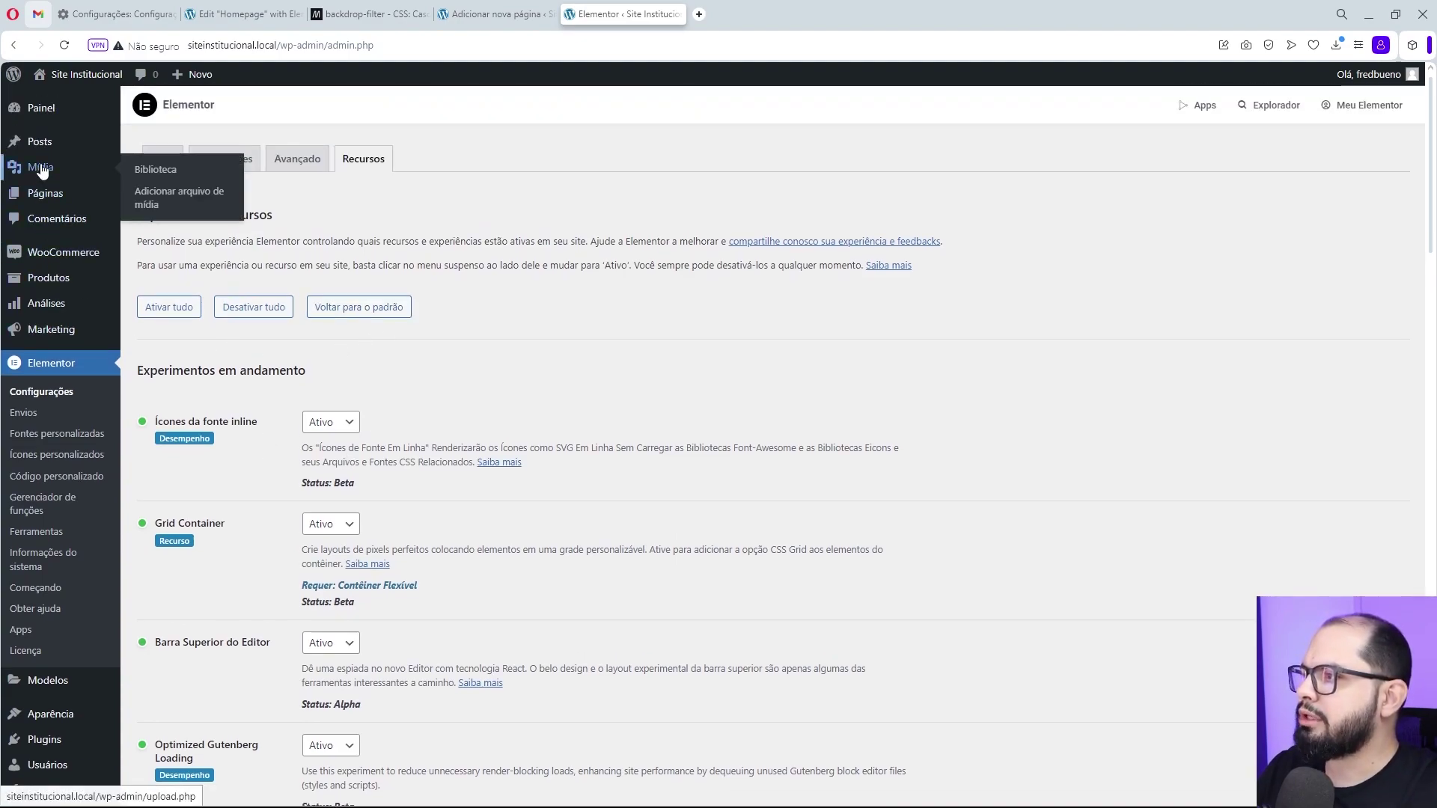
{"action": "left_click", "coordinate": [187, 204]}
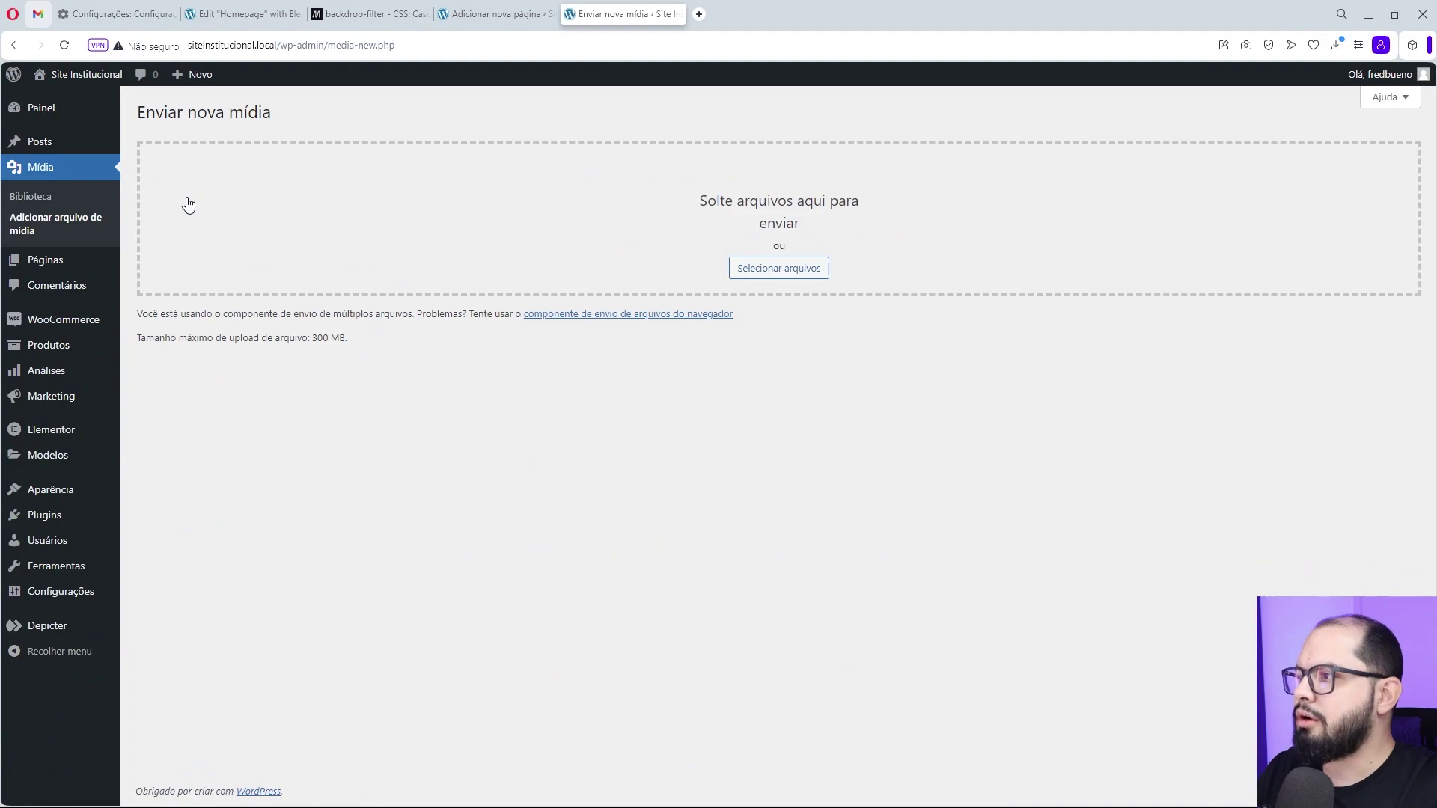
{"action": "left_click", "coordinate": [800, 273]}
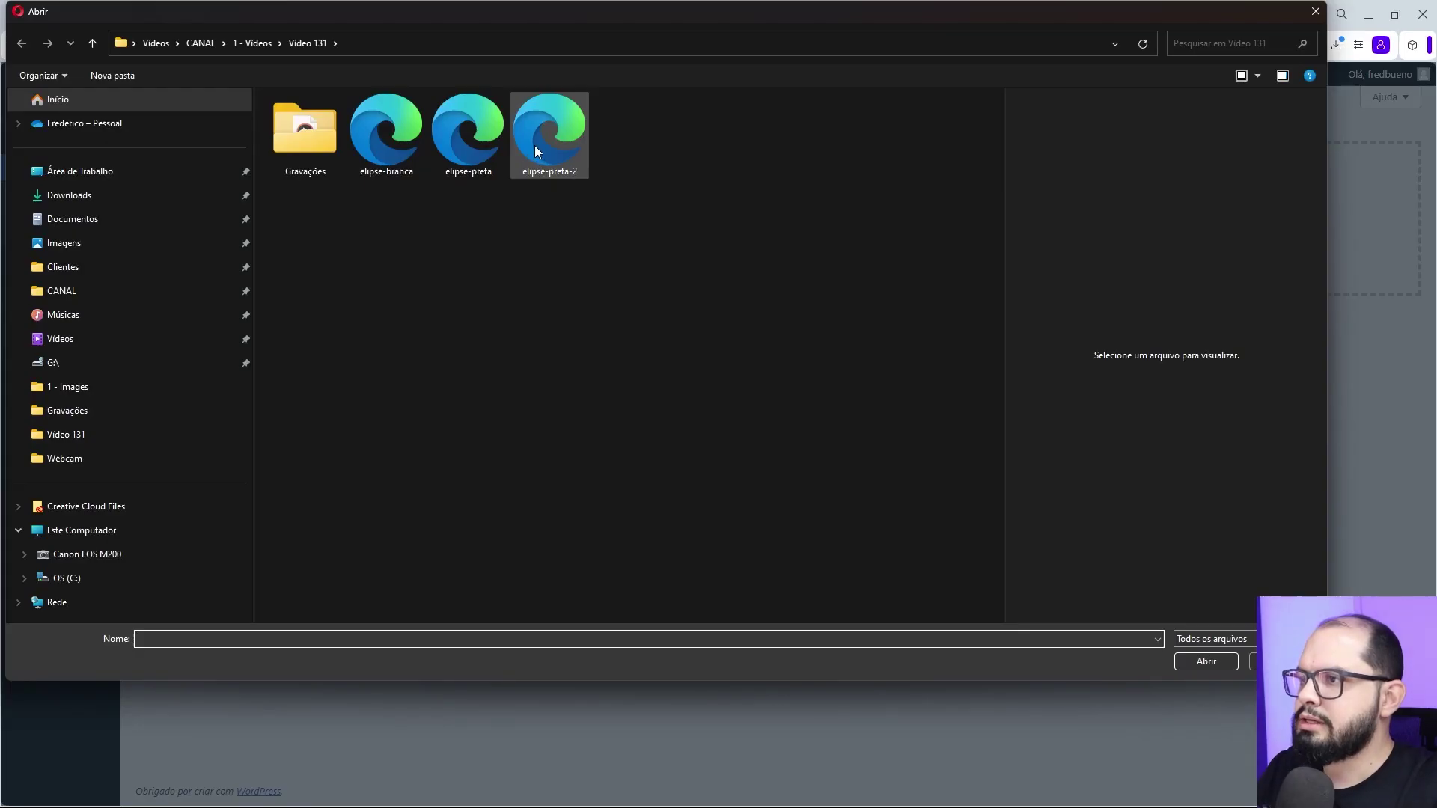
{"action": "left_click", "coordinate": [536, 149]}
{"action": "left_click", "coordinate": [1186, 658]}
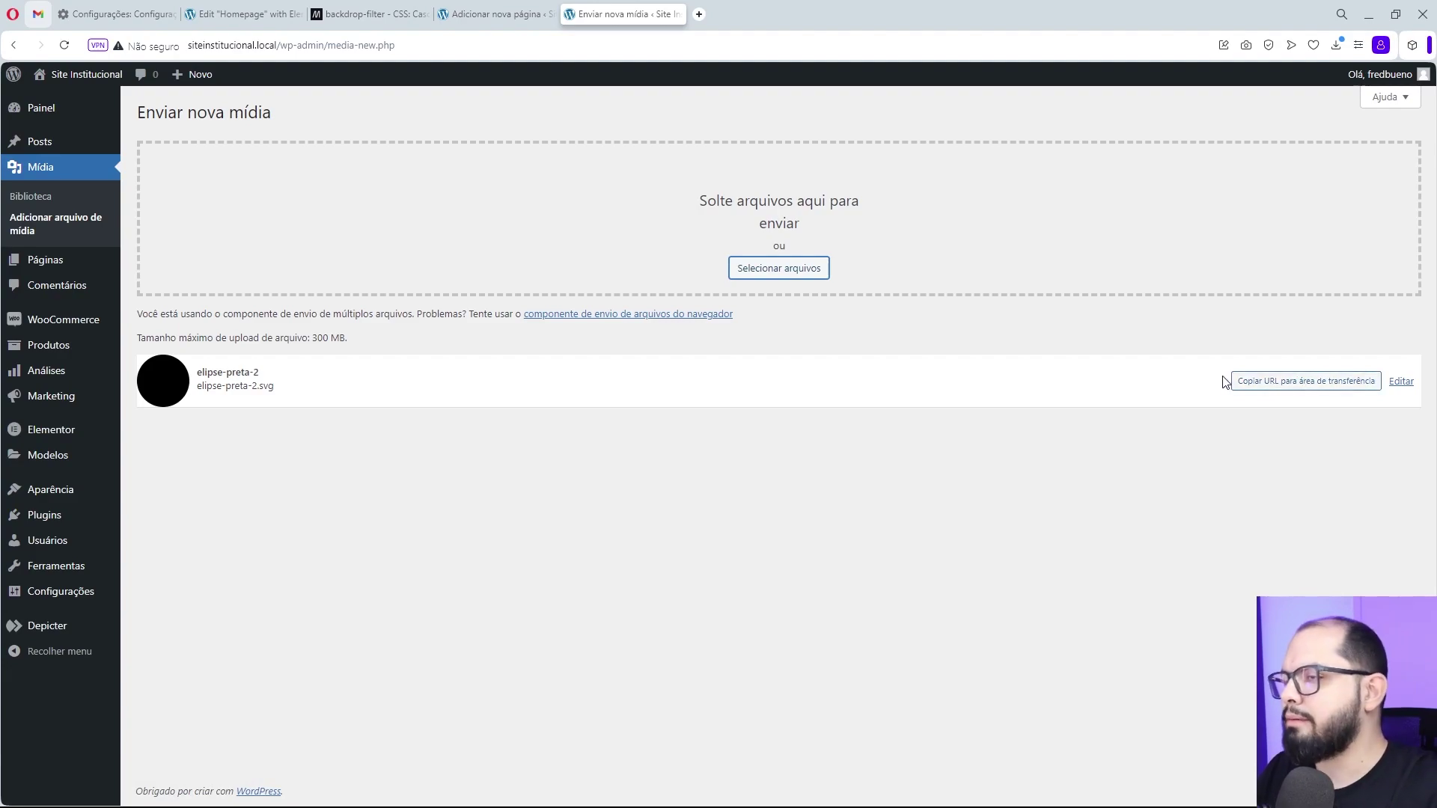
Close the media upload tab and open the Teste page for editing with Elementor.
{"action": "left_click", "coordinate": [499, 14]}
{"action": "left_click", "coordinate": [677, 14]}
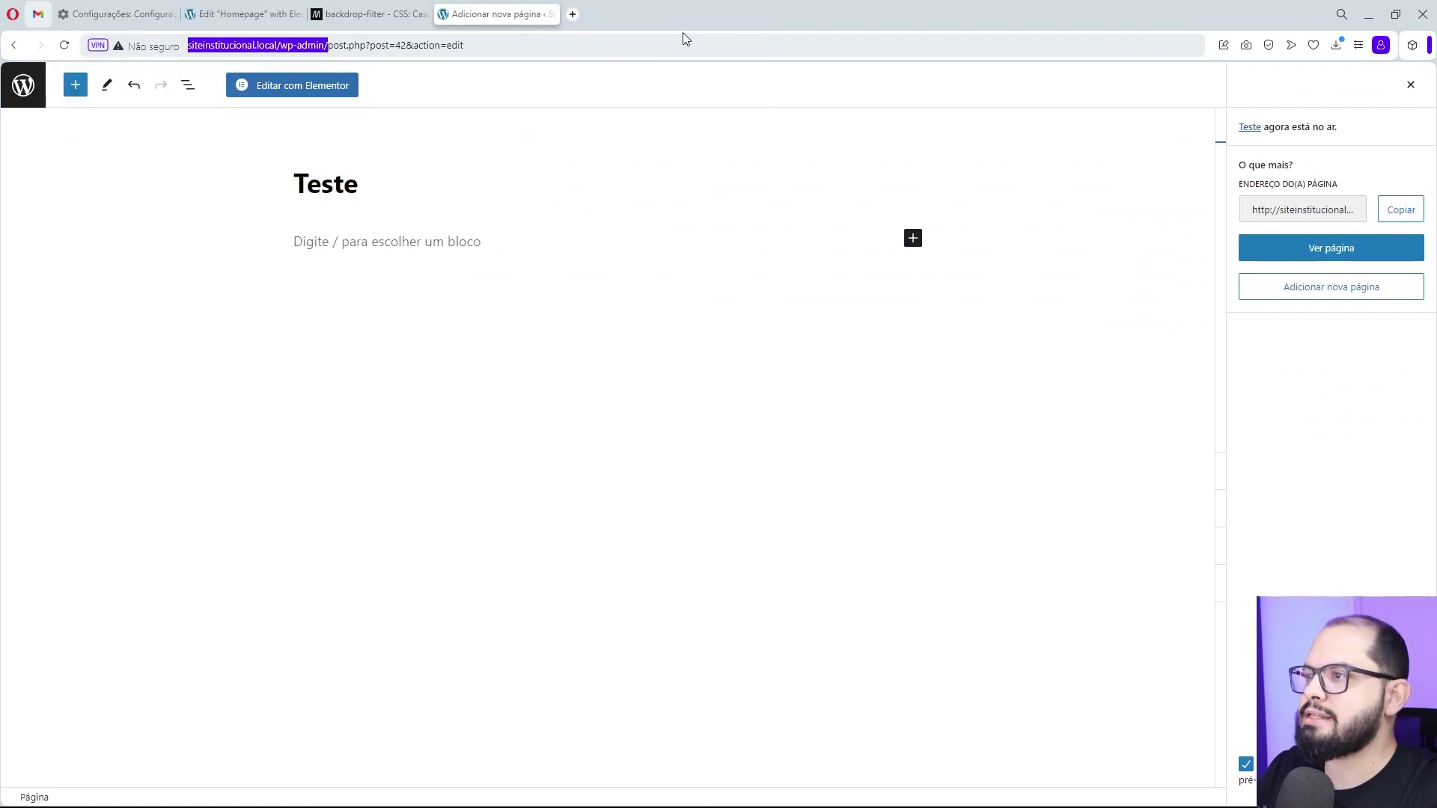
{"action": "left_click", "coordinate": [285, 86]}
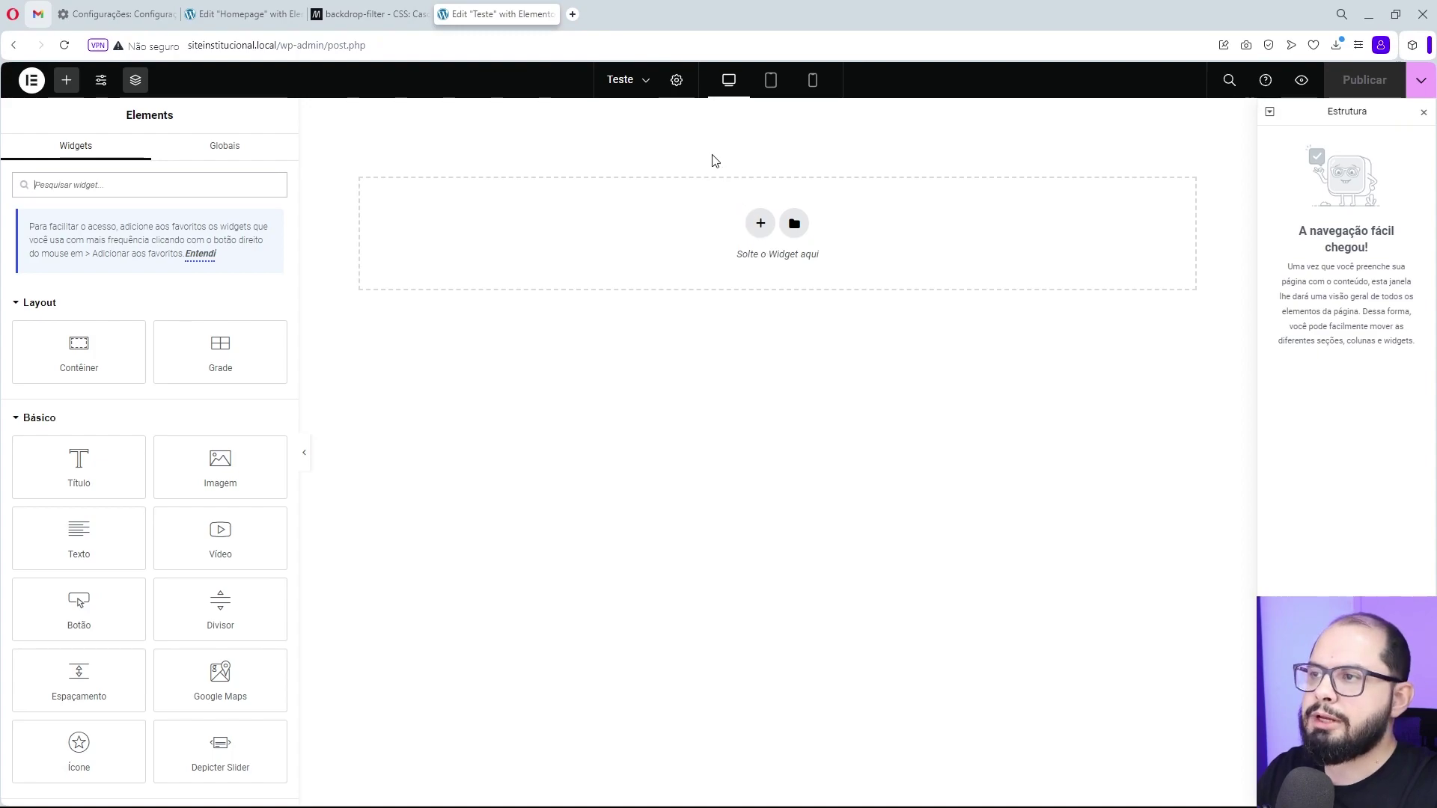
Give the page body a classic background with a very dark navy blue color in the page style settings.
{"action": "left_click", "coordinate": [676, 82]}
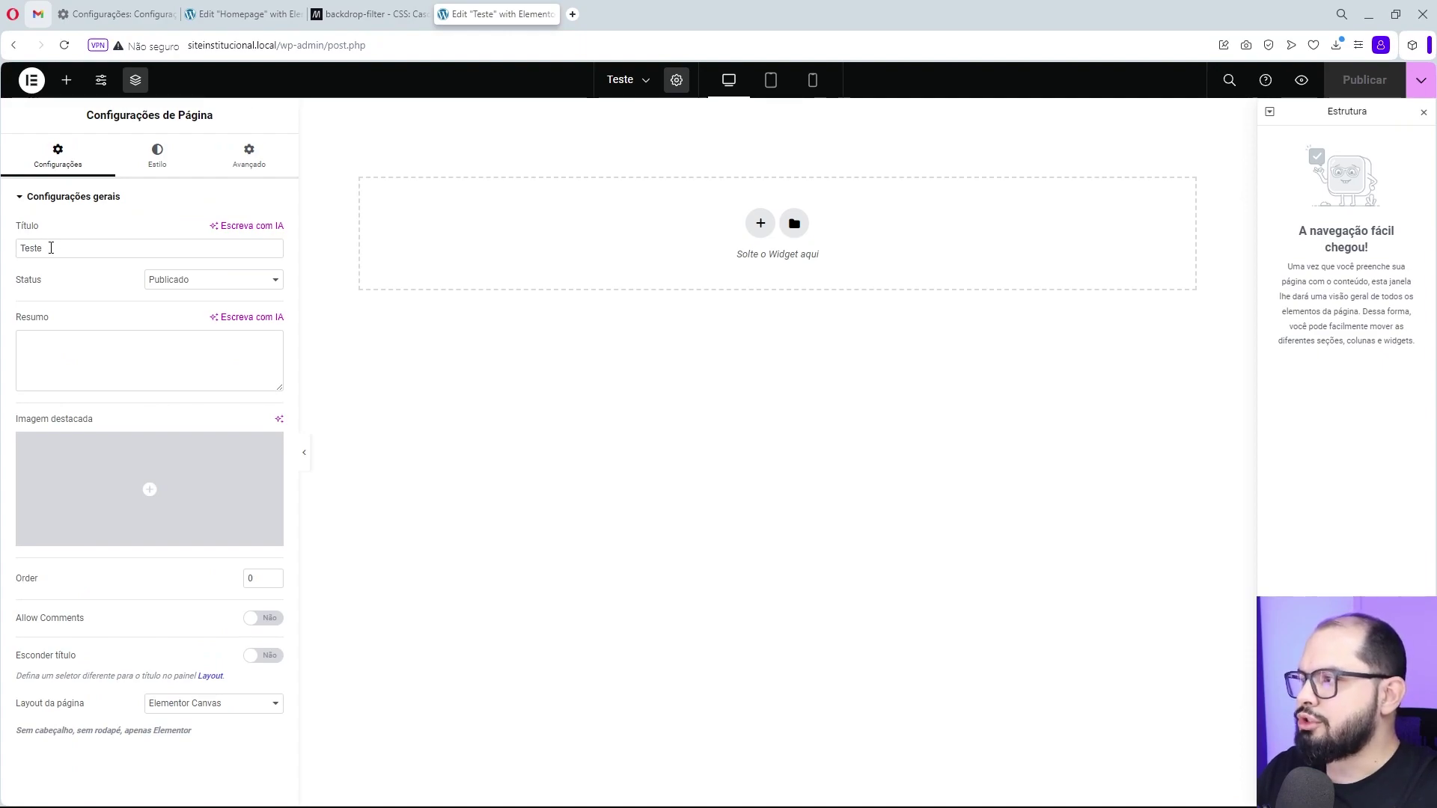
{"action": "left_click", "coordinate": [160, 172]}
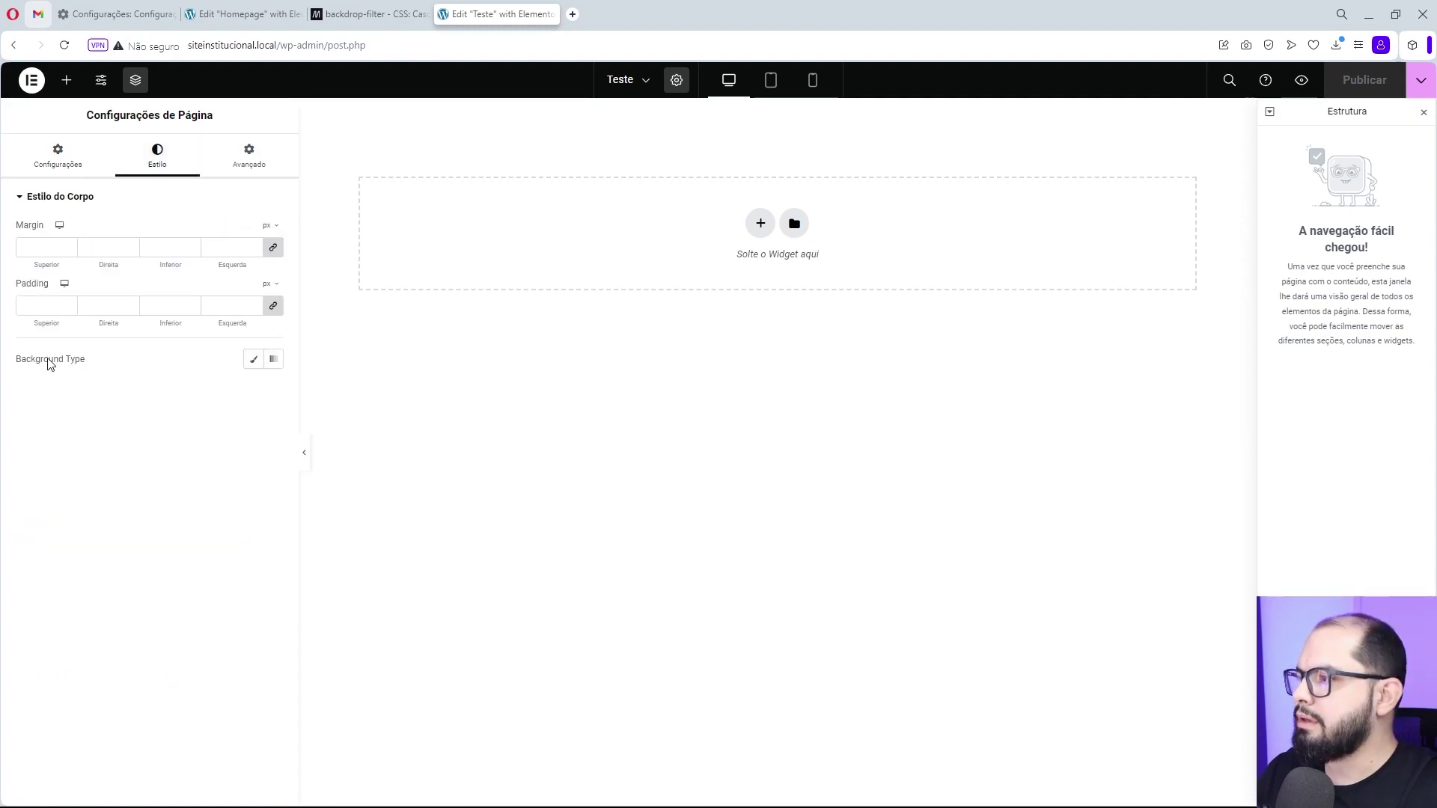
{"action": "left_click", "coordinate": [253, 361]}
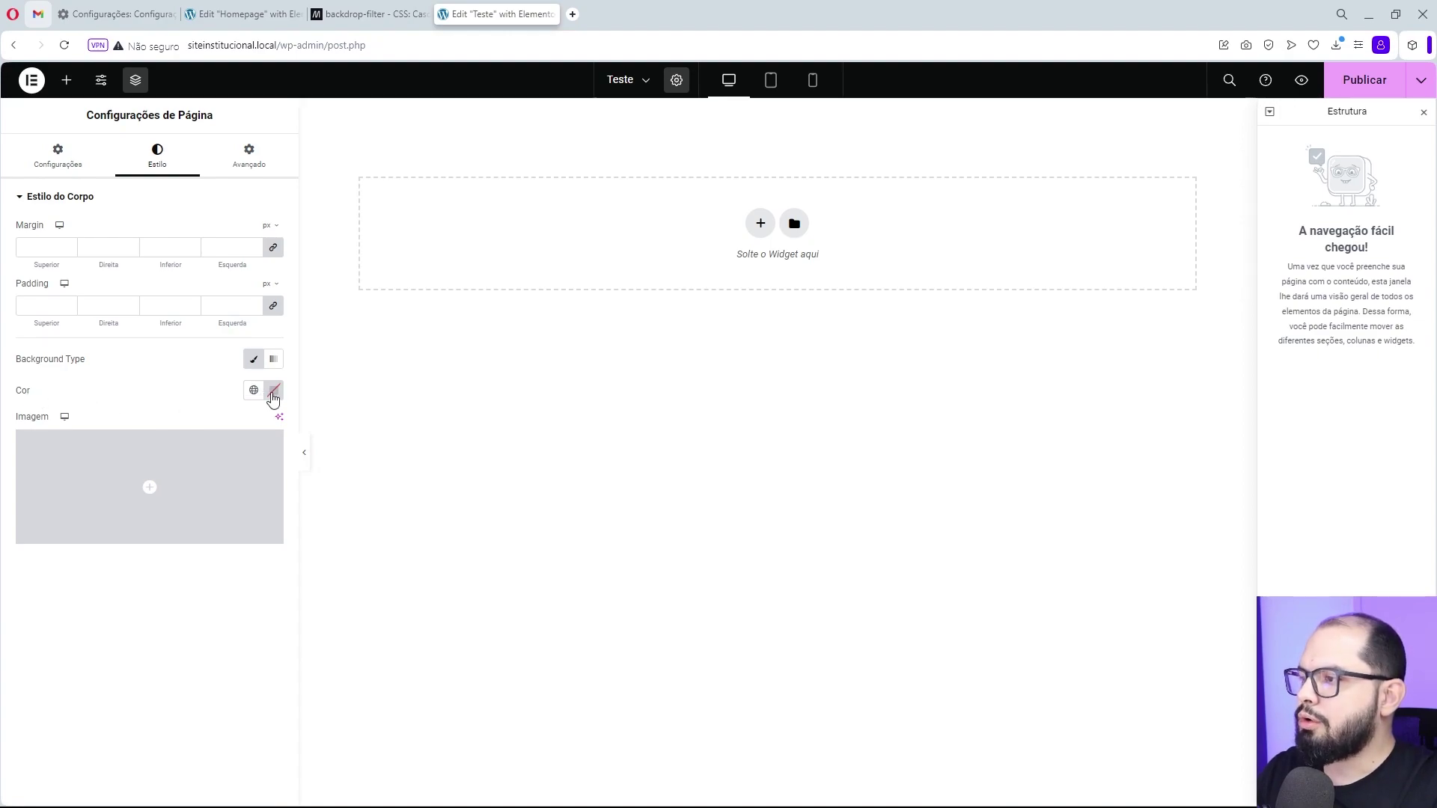
{"action": "left_click", "coordinate": [273, 389]}
{"action": "left_click_drag", "start_coordinate": [191, 574], "coordinate": [369, 548]}
{"action": "left_click", "coordinate": [197, 400]}
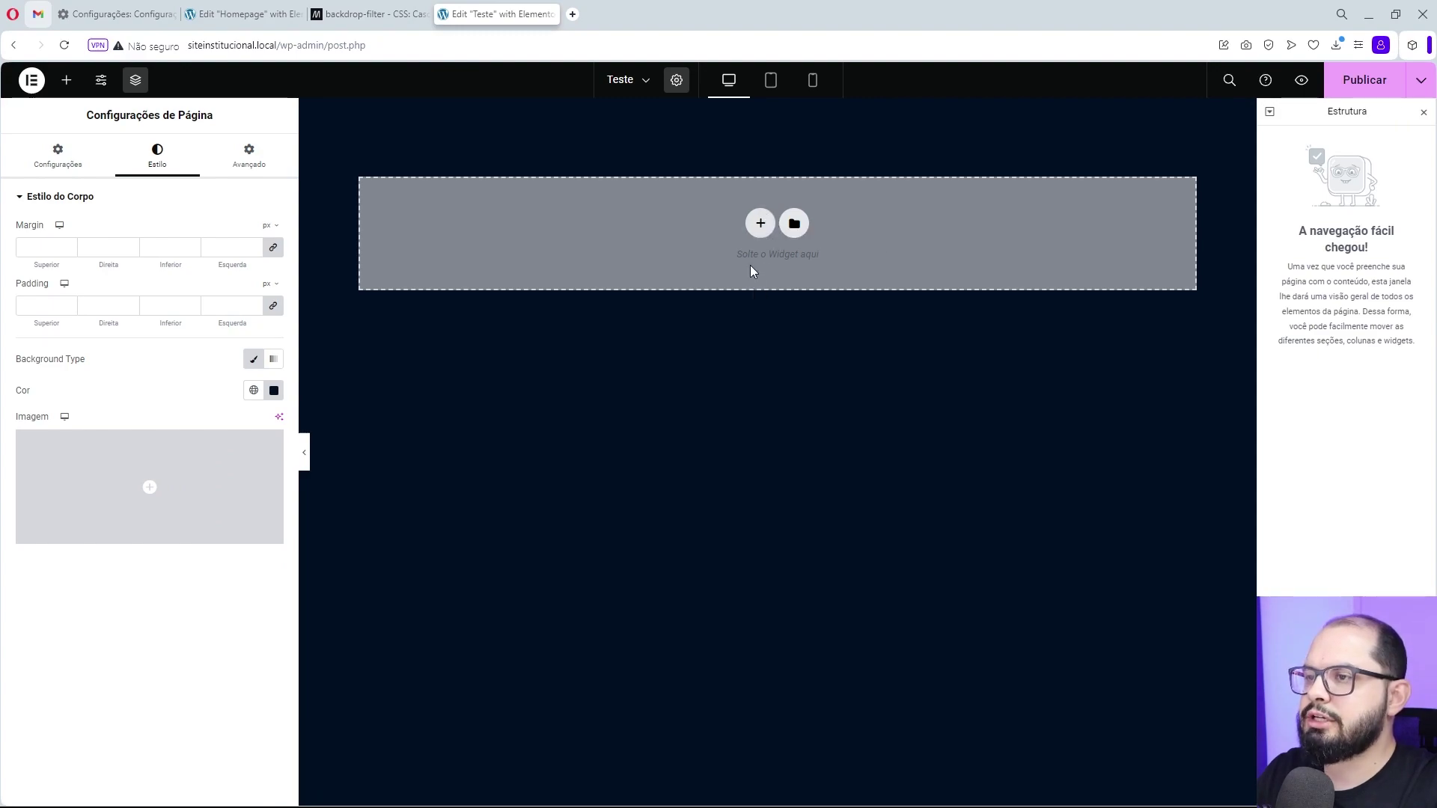
Add a flexbox container with the horizontal row structure and set its minimum height to 700 px.
{"action": "left_click", "coordinate": [760, 223]}
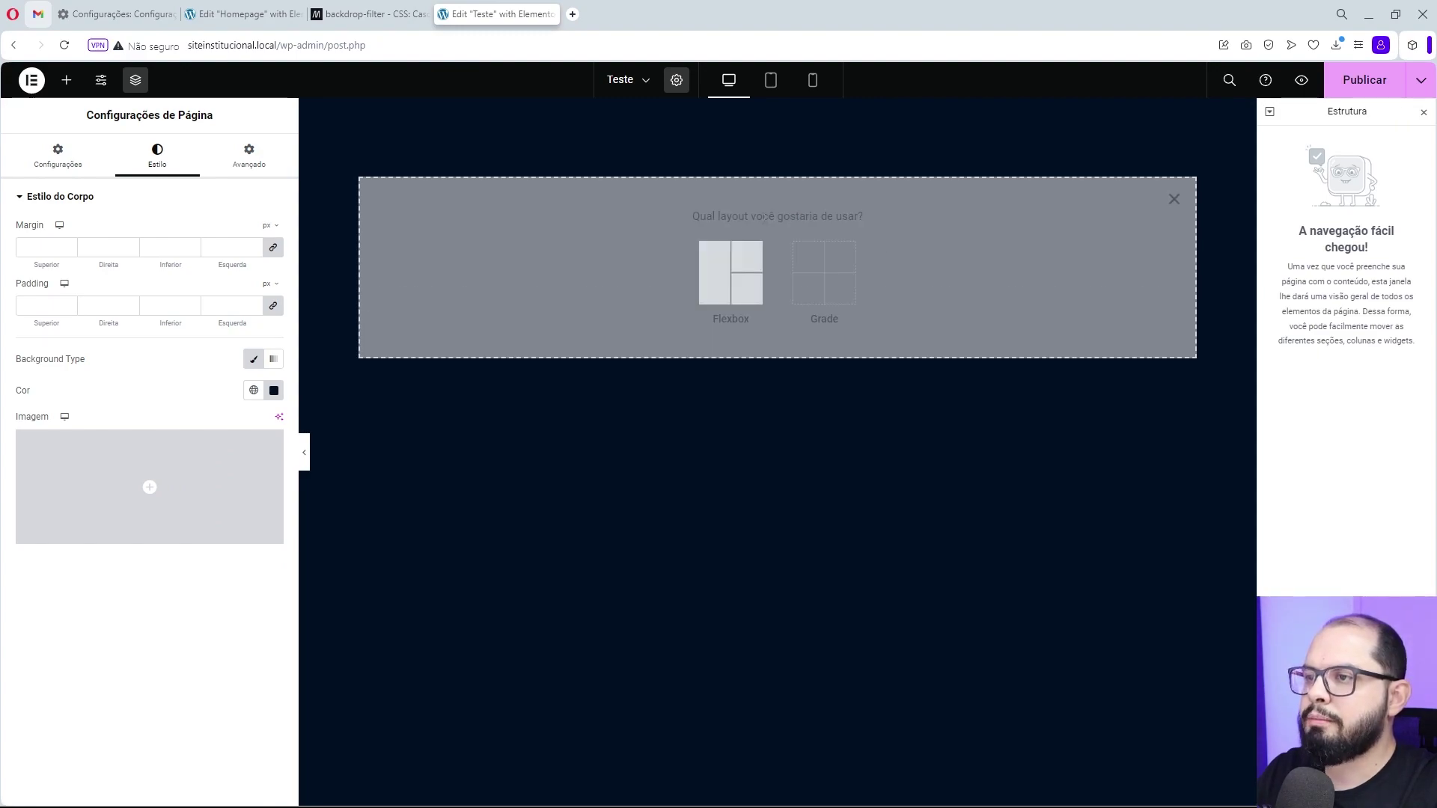
{"action": "left_click", "coordinate": [732, 273]}
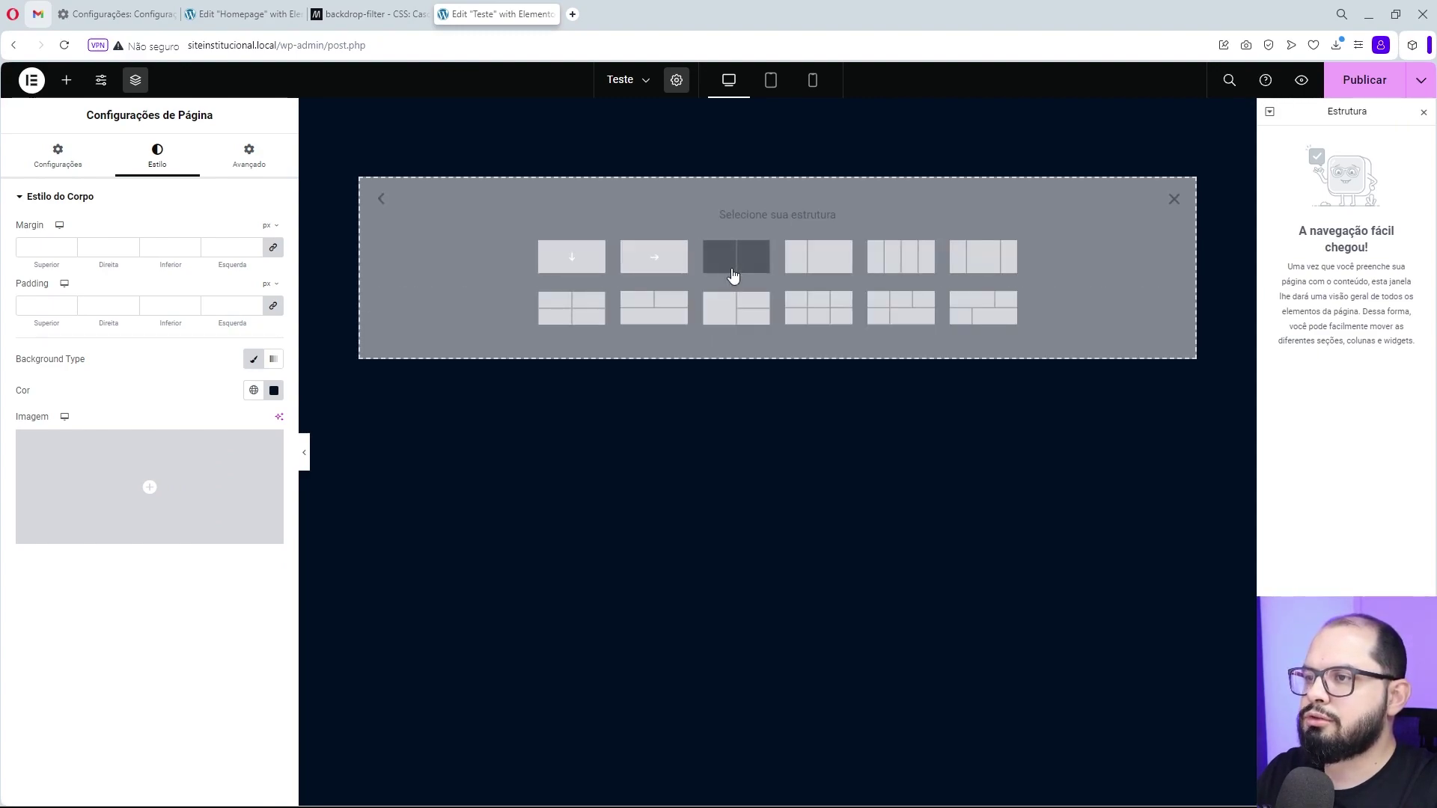
{"action": "left_click", "coordinate": [663, 267]}
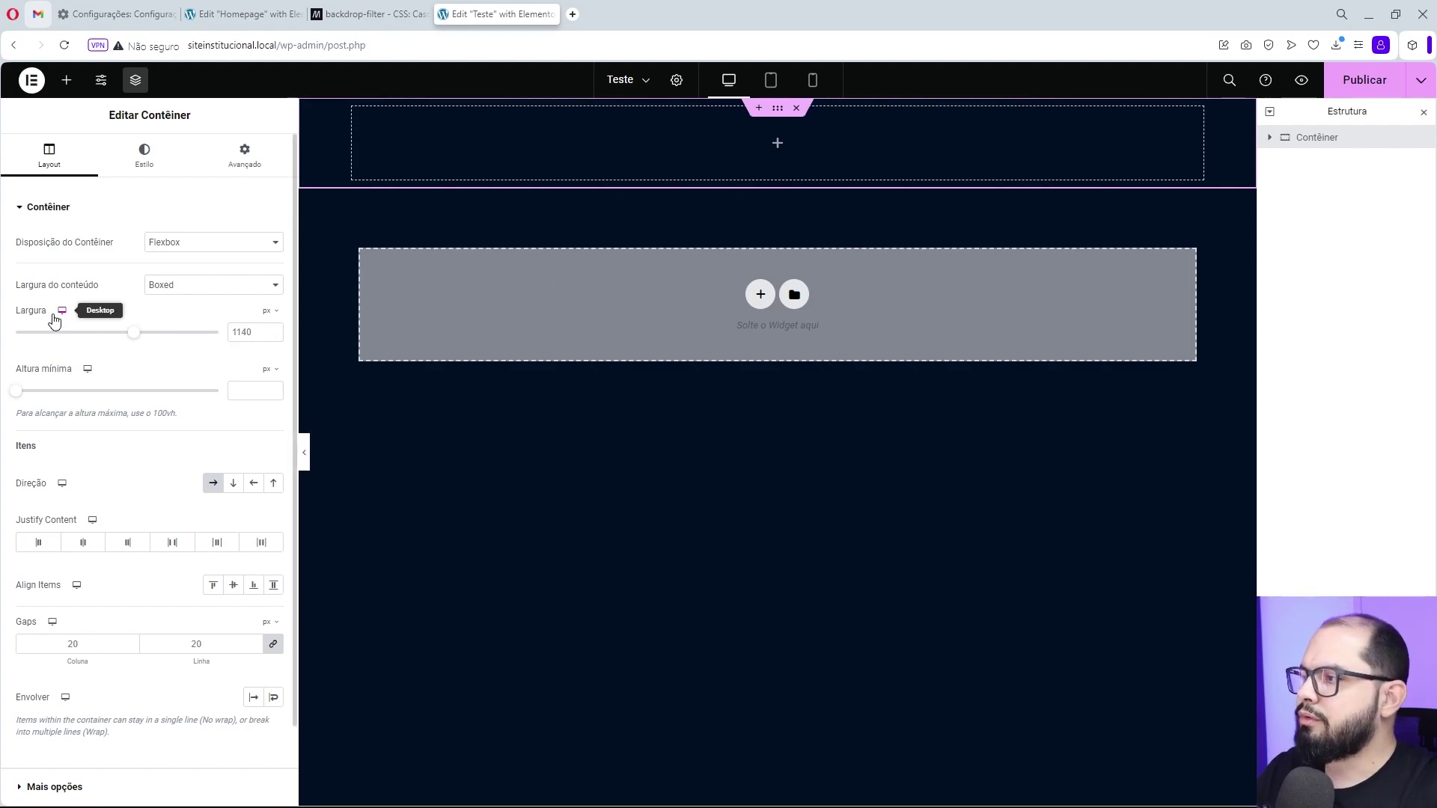
{"action": "left_click", "coordinate": [244, 393]}
{"action": "type", "text": "700"}
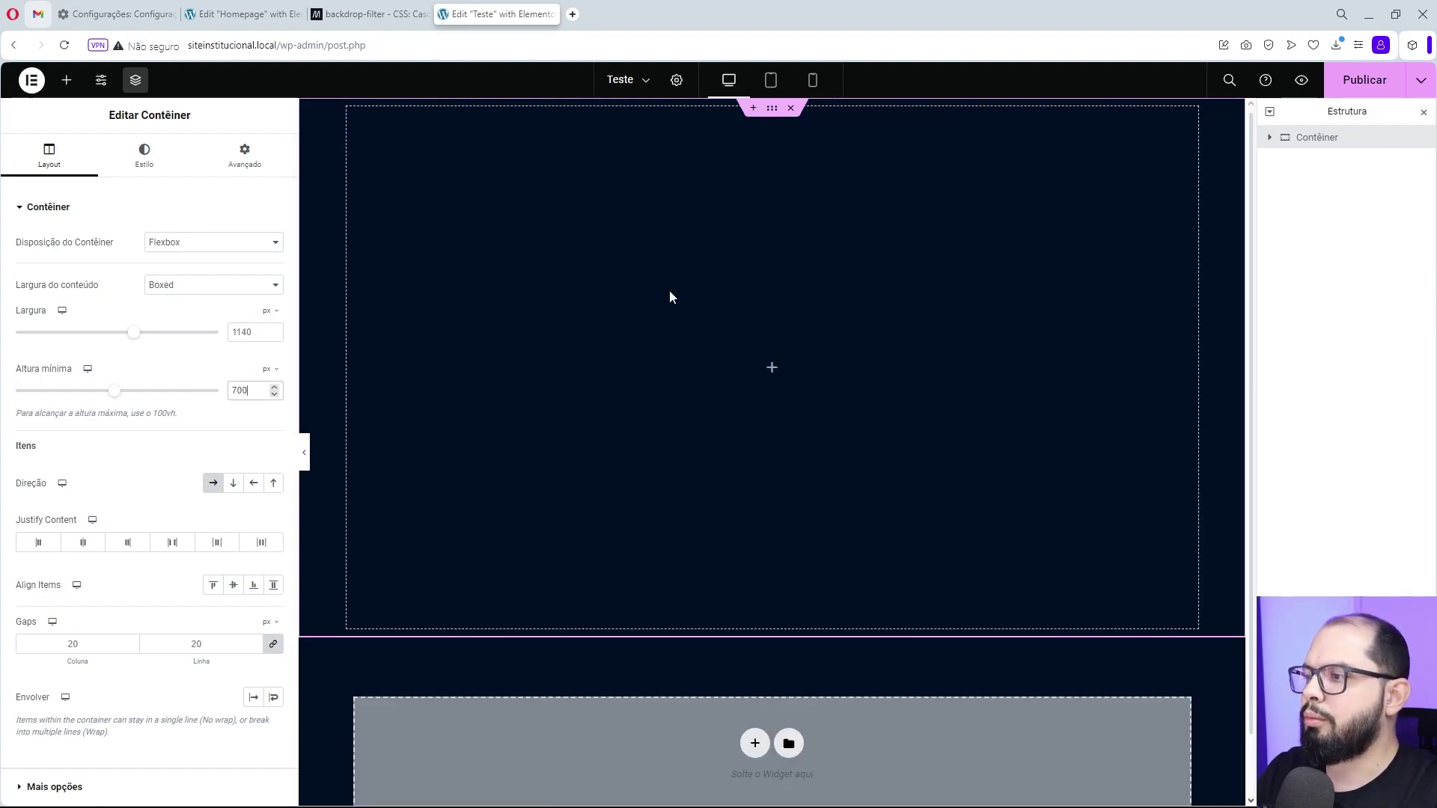
Keep the container's items in a horizontal row, justified with space between and aligned to the center.
{"action": "left_click", "coordinate": [210, 487]}
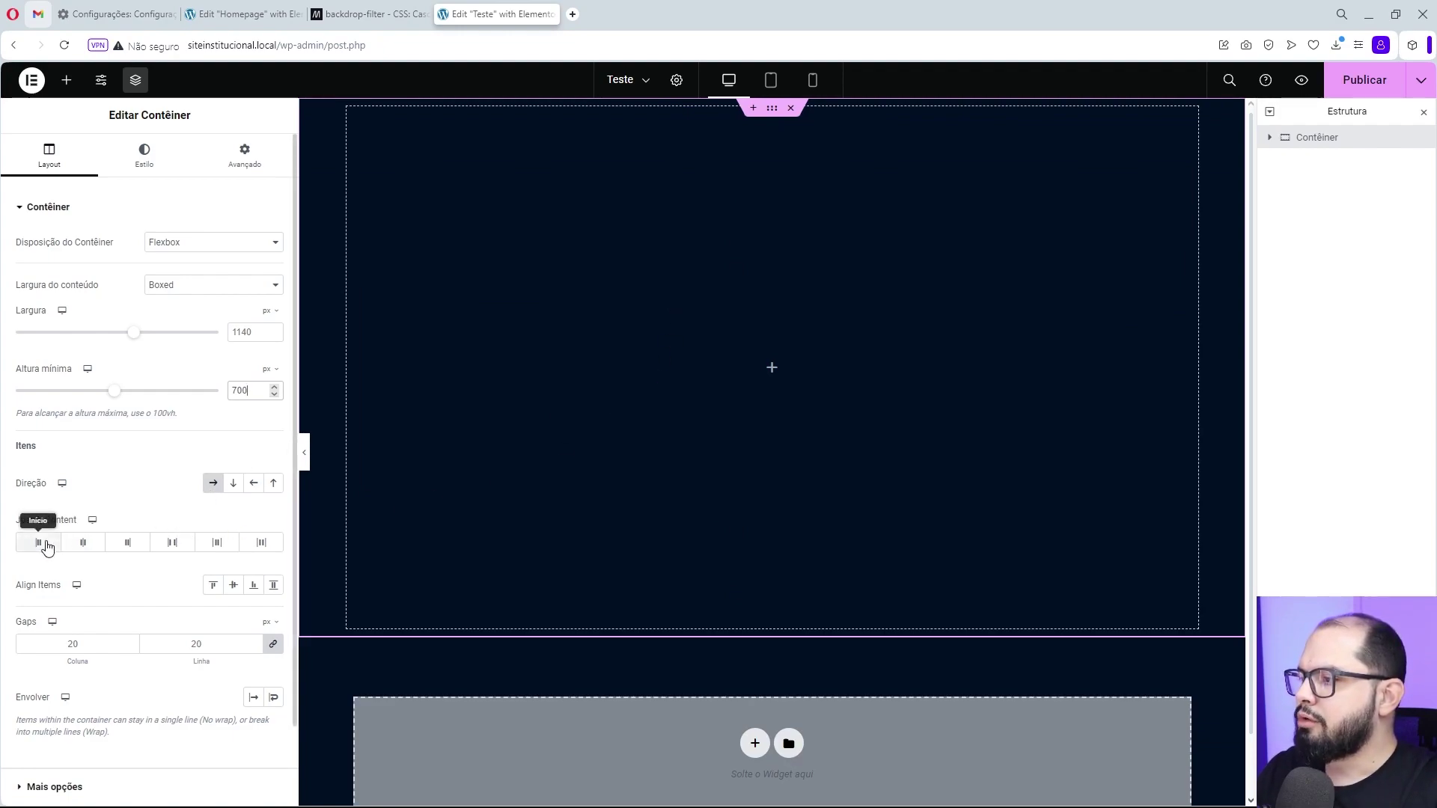
{"action": "left_click", "coordinate": [173, 544]}
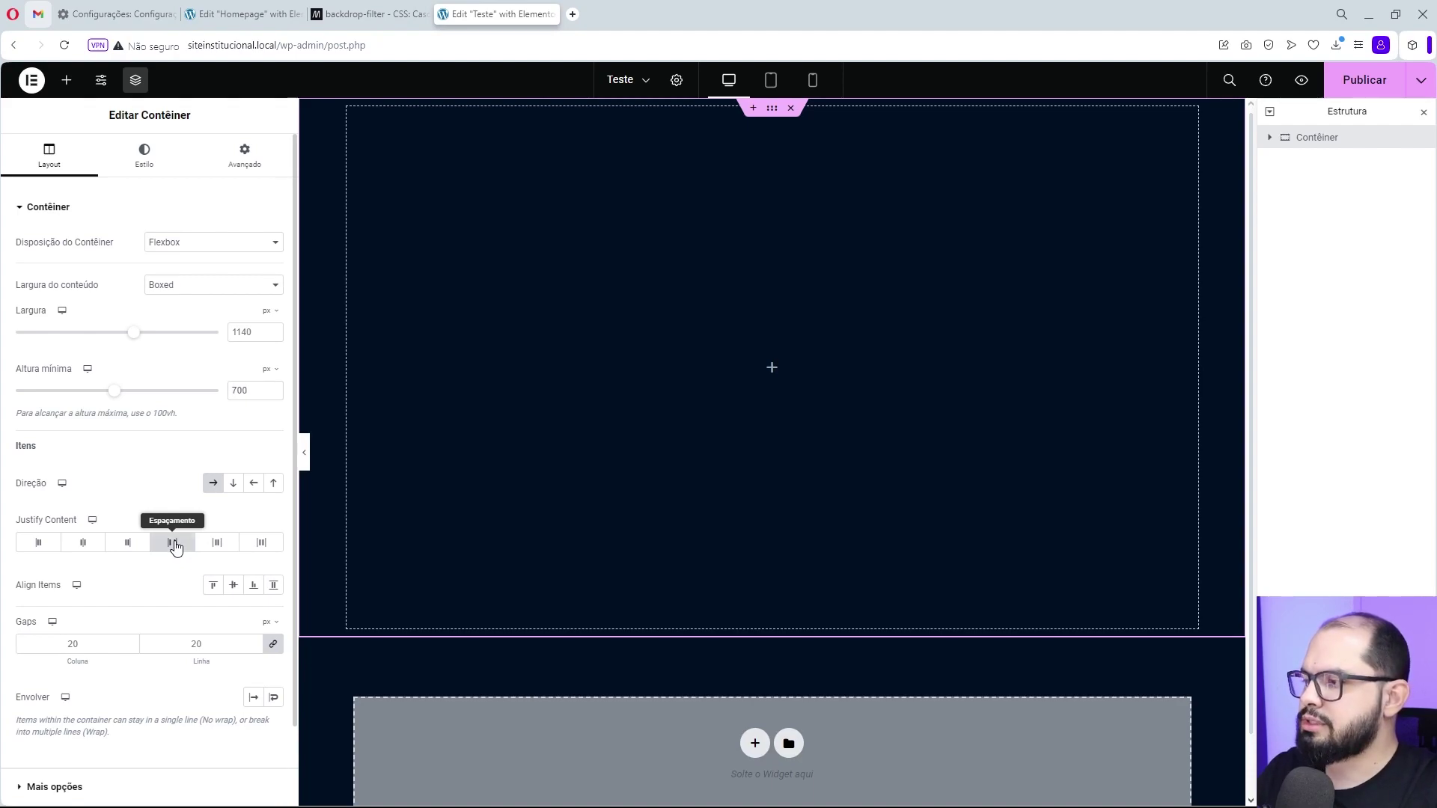
{"action": "left_click", "coordinate": [233, 588]}
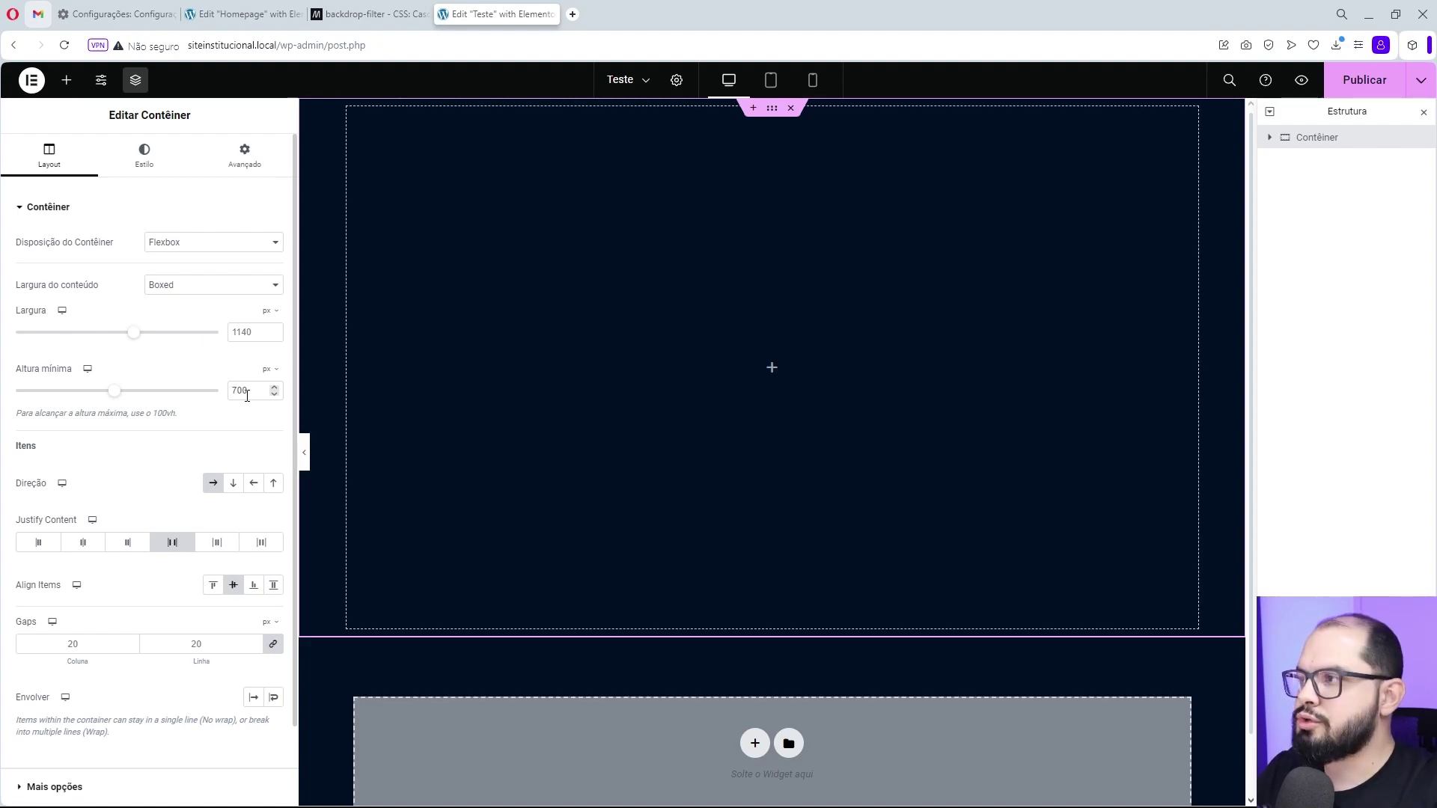
Find the icon box widget by searching for "icon" and place it inside the container.
{"action": "left_click", "coordinate": [65, 82]}
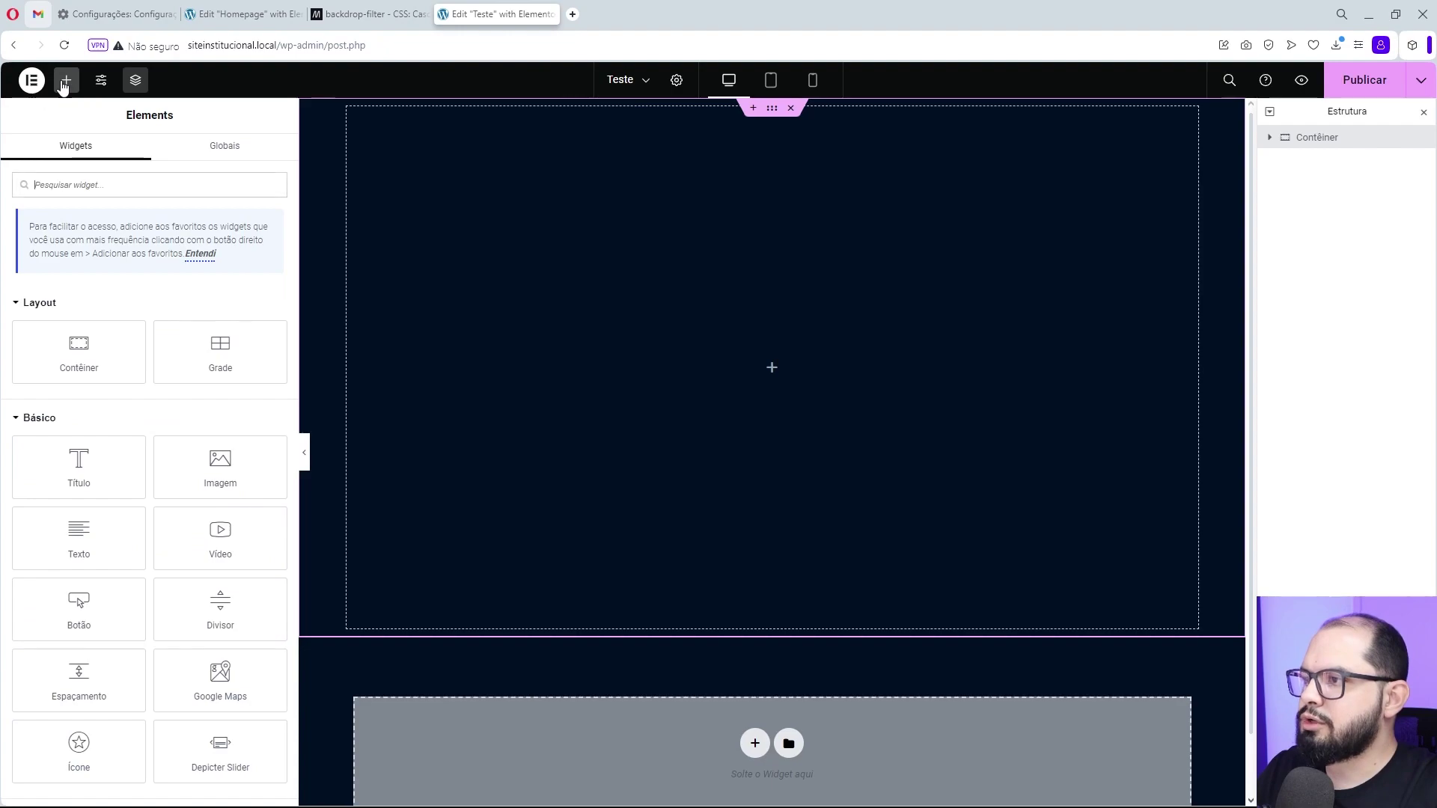
{"action": "type", "text": "icon"}
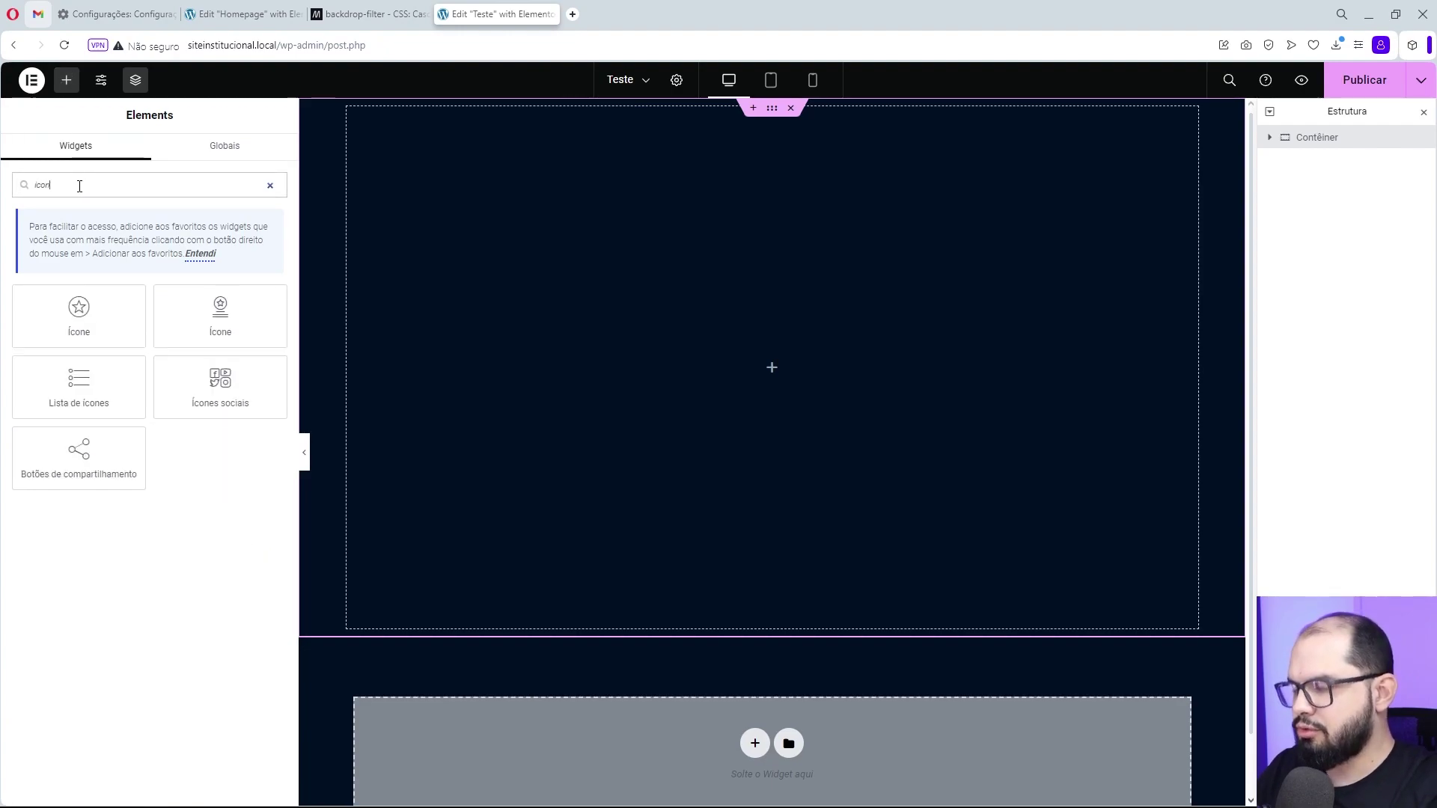
{"action": "left_click_drag", "start_coordinate": [209, 314], "coordinate": [492, 336]}
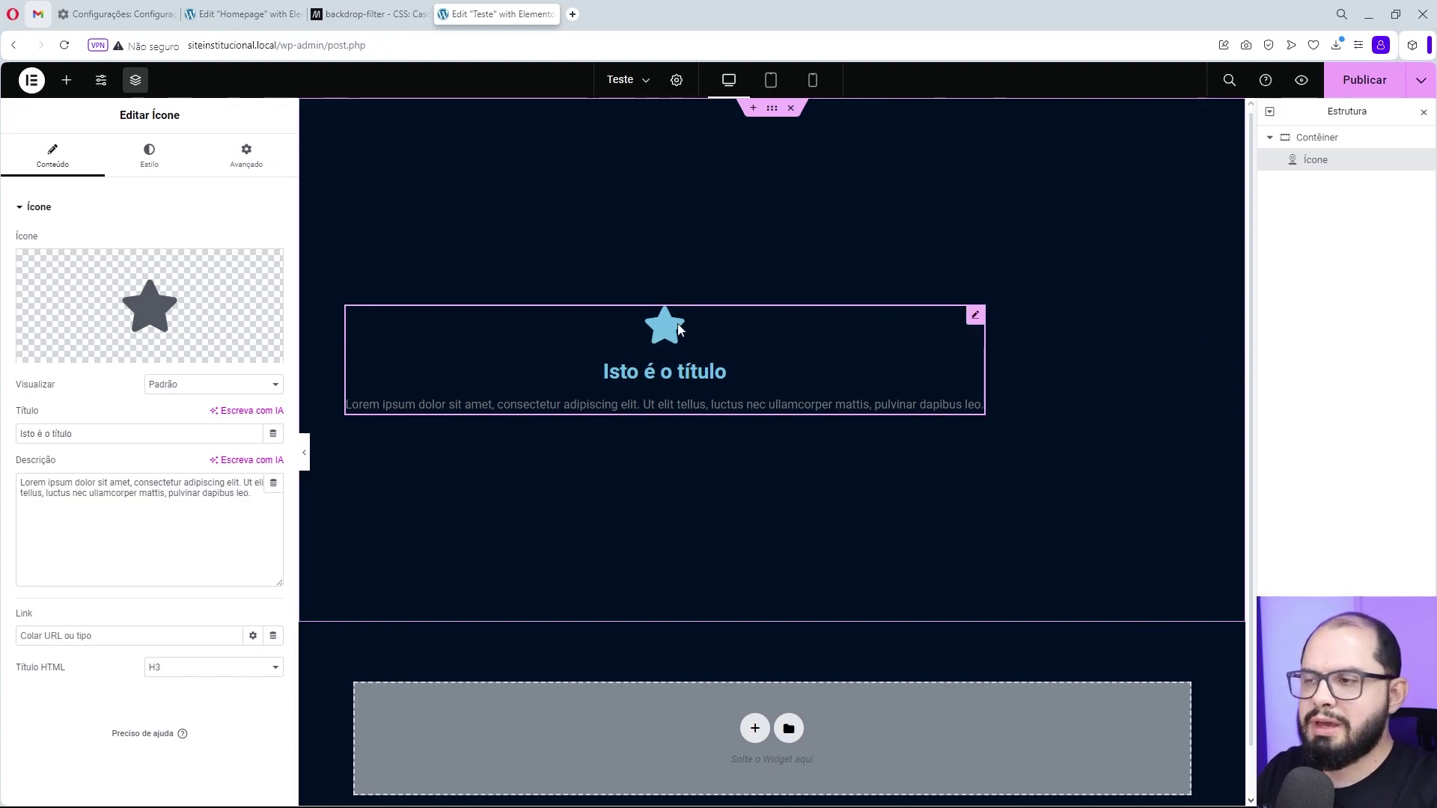
Replace the icon box's star with the "Pen alt" icon from the icon library.
{"action": "mouse_move", "coordinate": [178, 351]}
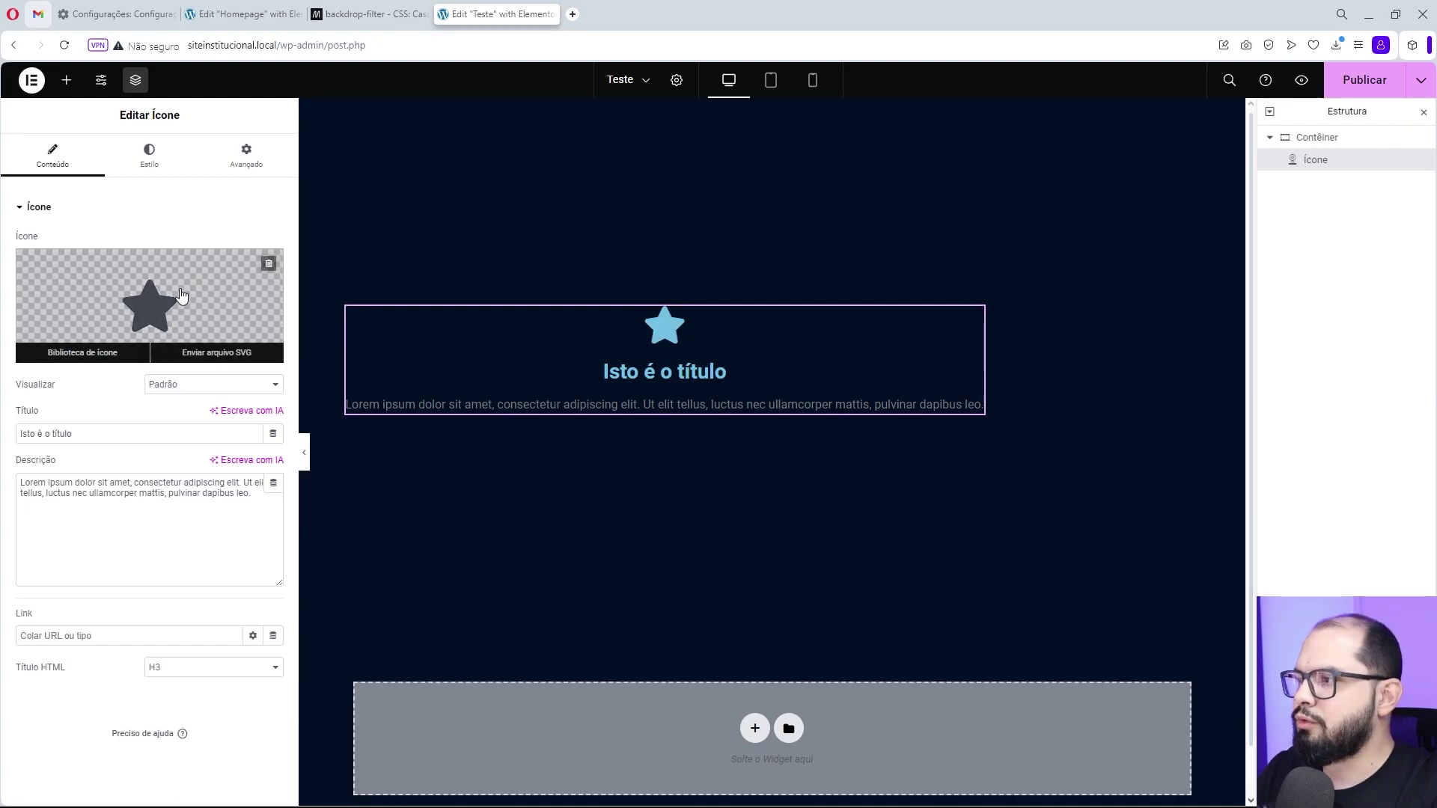
{"action": "left_click", "coordinate": [169, 316]}
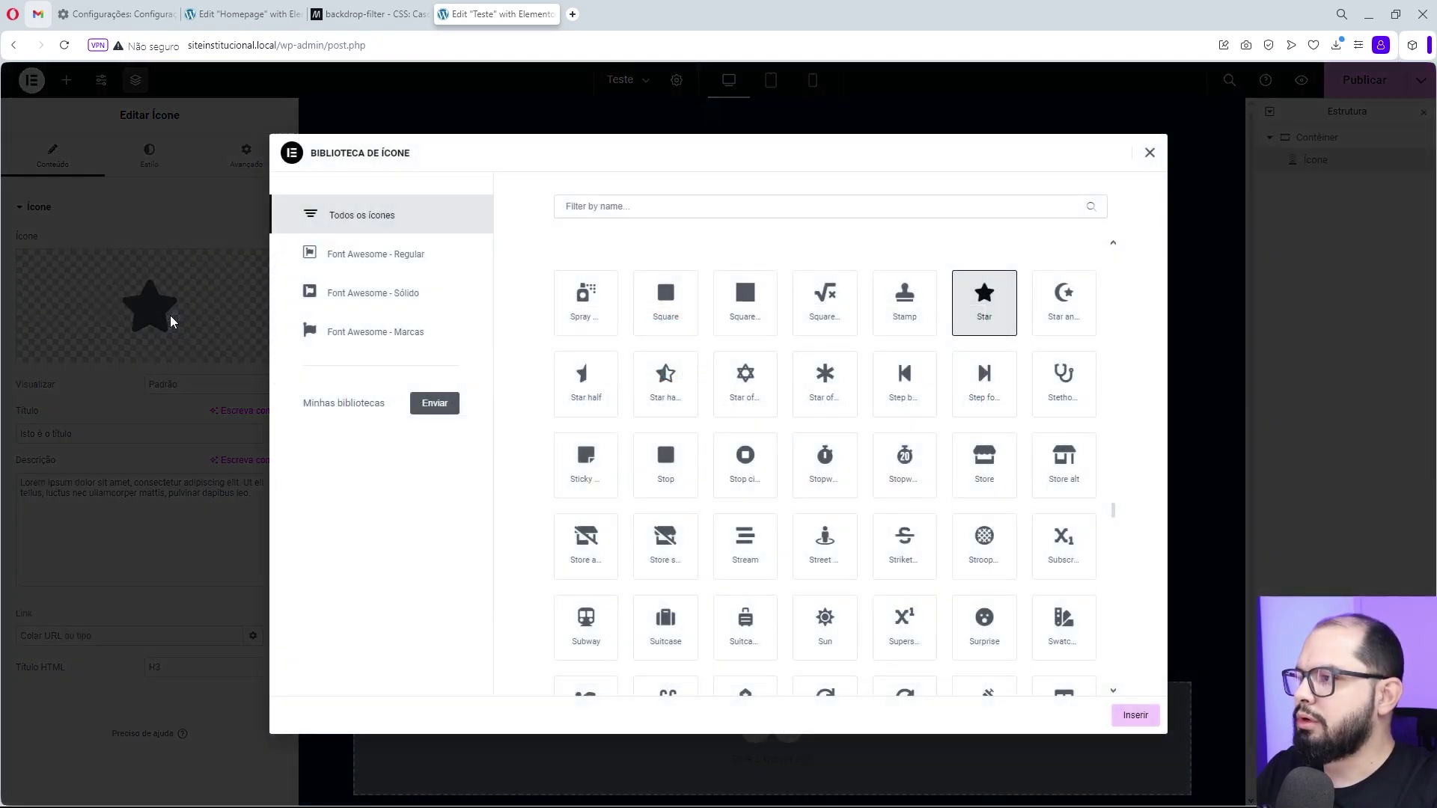
{"action": "left_click", "coordinate": [597, 211]}
{"action": "type", "text": "pen"}
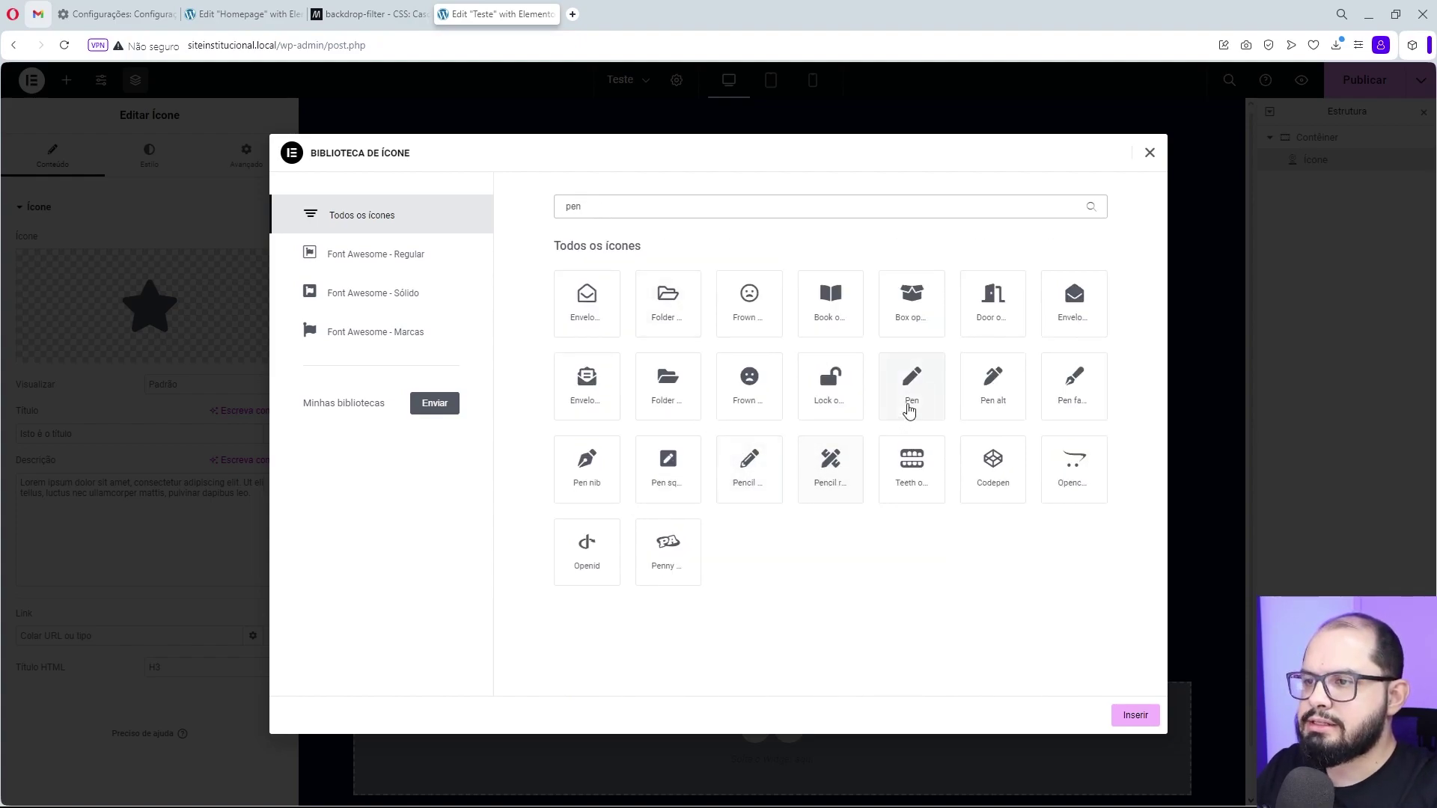
{"action": "left_click", "coordinate": [996, 405]}
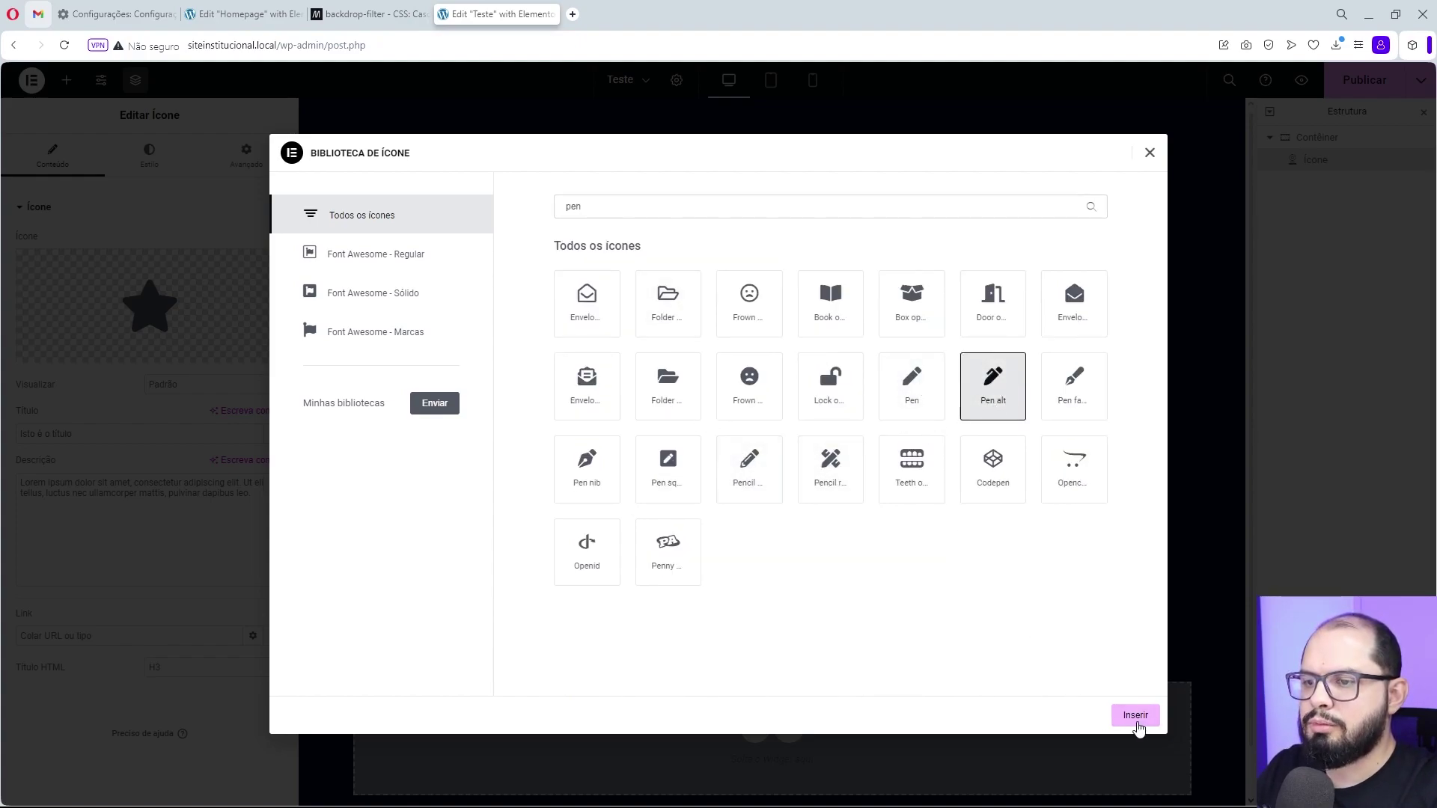
{"action": "left_click", "coordinate": [1133, 716]}
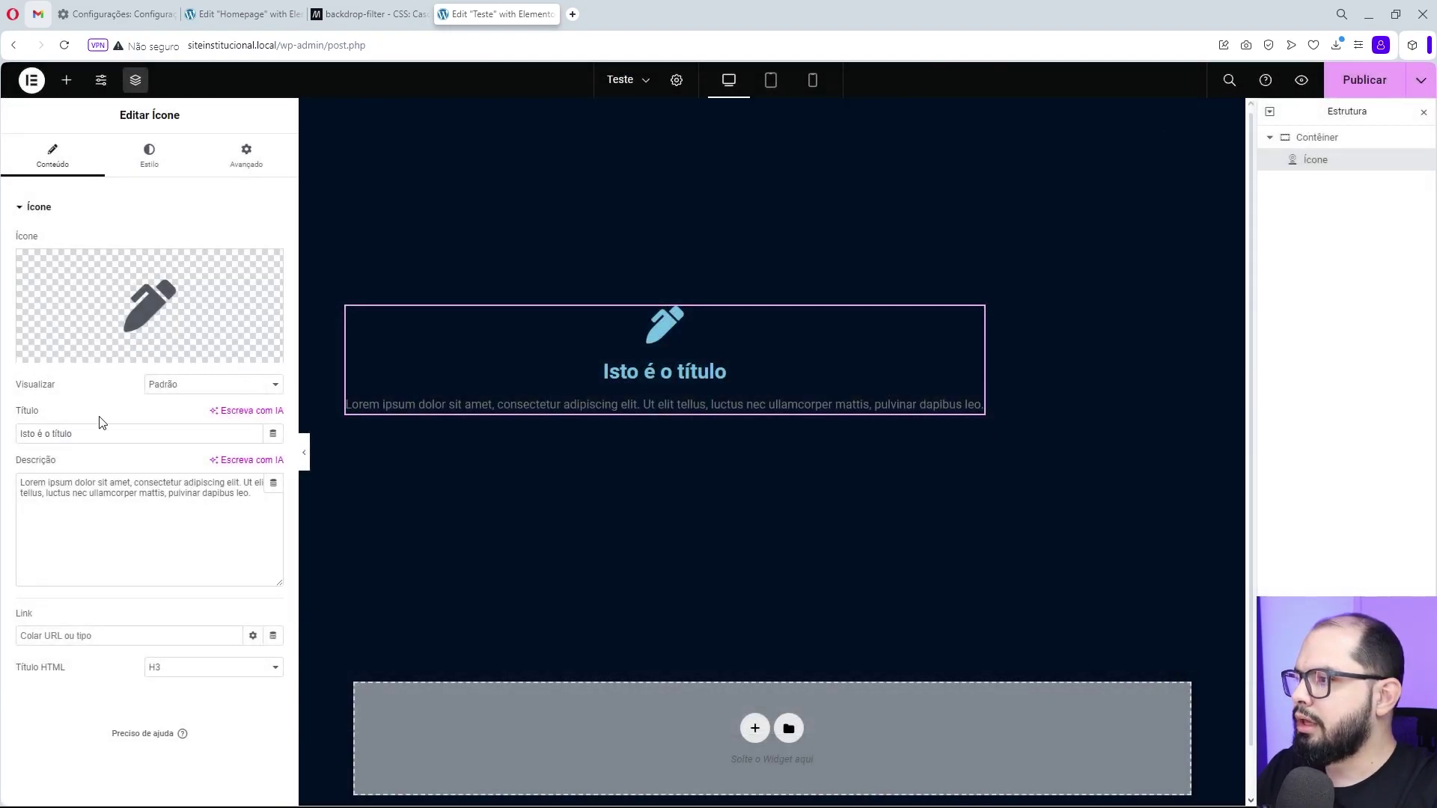
Set the icon's size to 30 px and its primary color to light yellow #F7D17D.
{"action": "left_click", "coordinate": [149, 160]}
{"action": "left_click", "coordinate": [103, 337]}
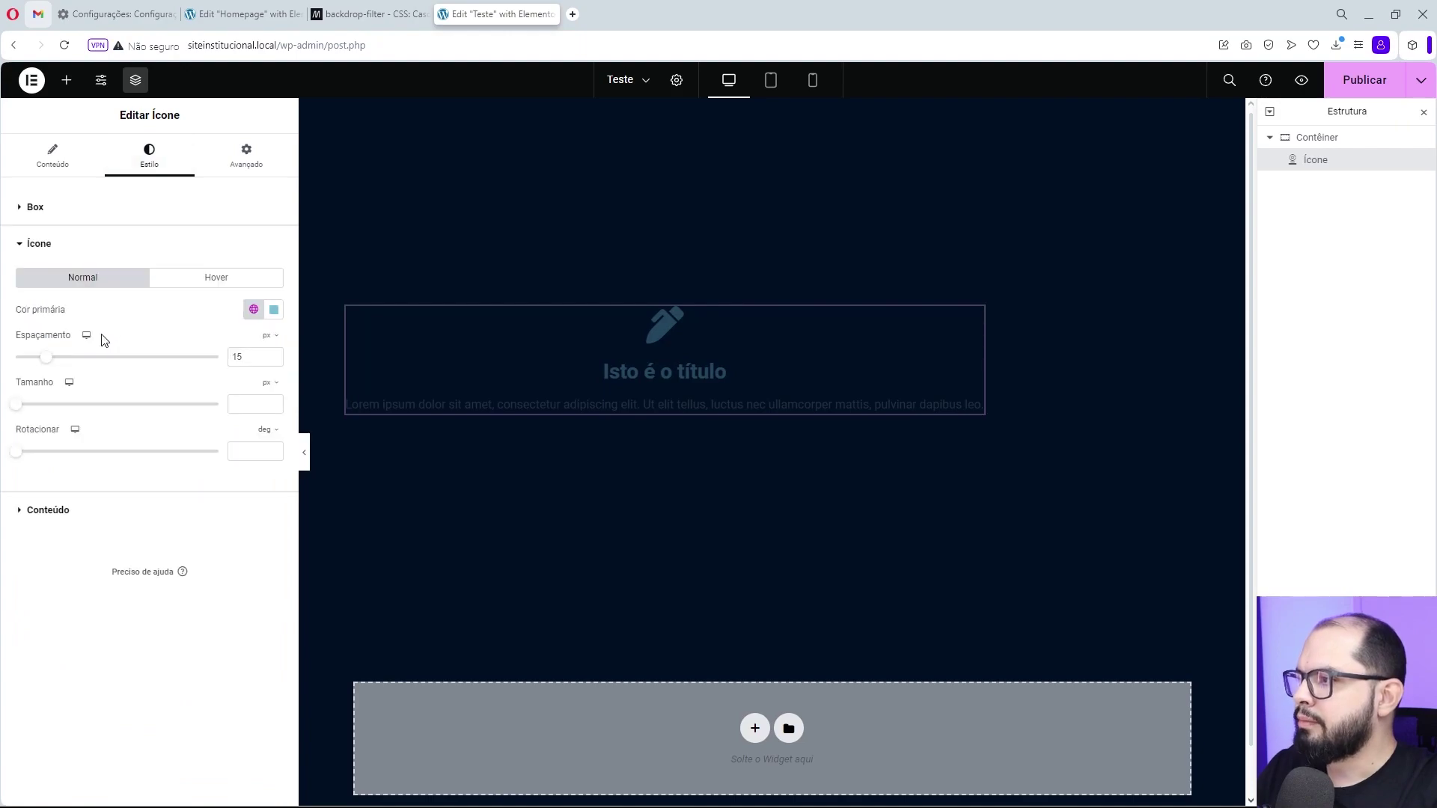
{"action": "left_click", "coordinate": [249, 408]}
{"action": "type", "text": "30"}
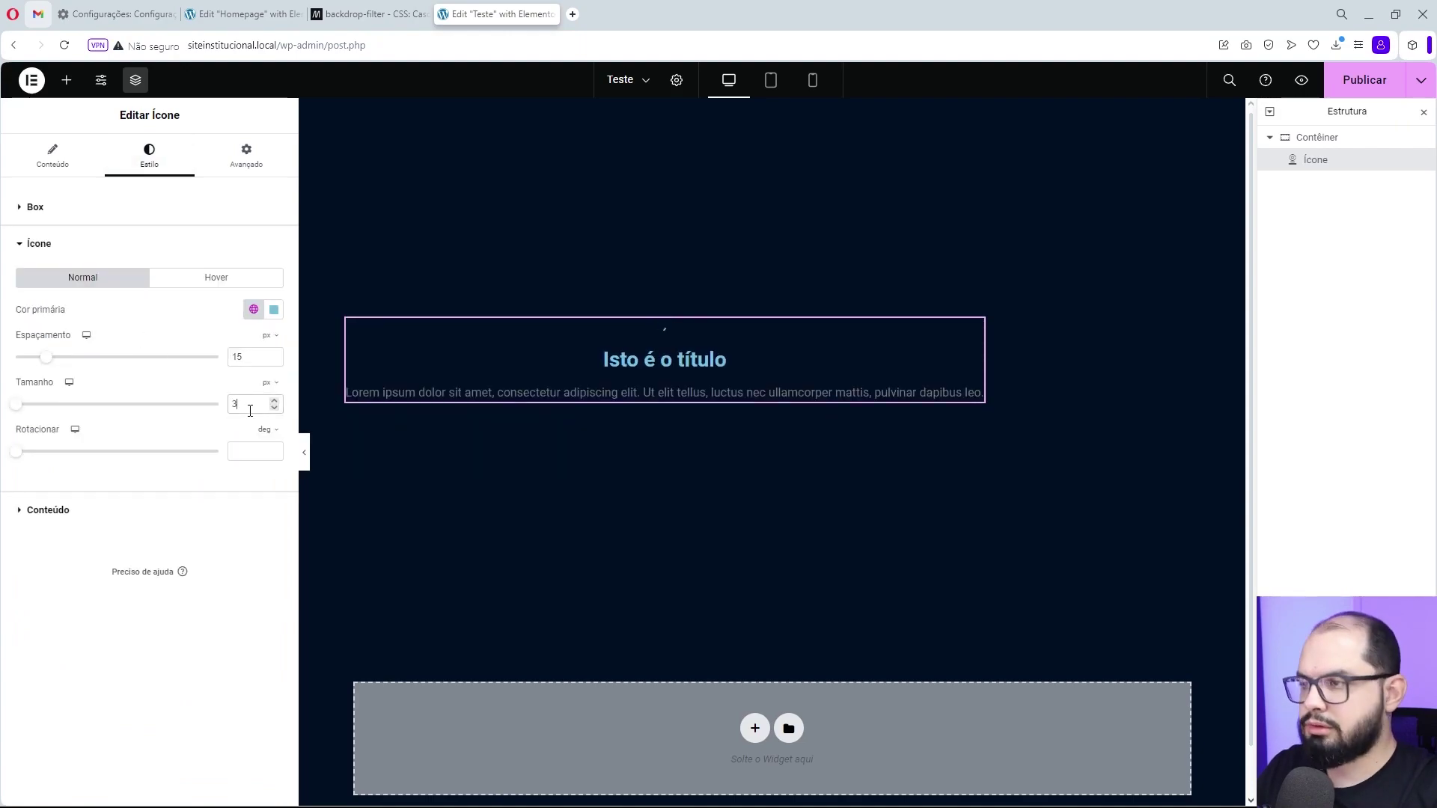
{"action": "left_click", "coordinate": [273, 309]}
{"action": "left_click_drag", "start_coordinate": [282, 493], "coordinate": [207, 492]}
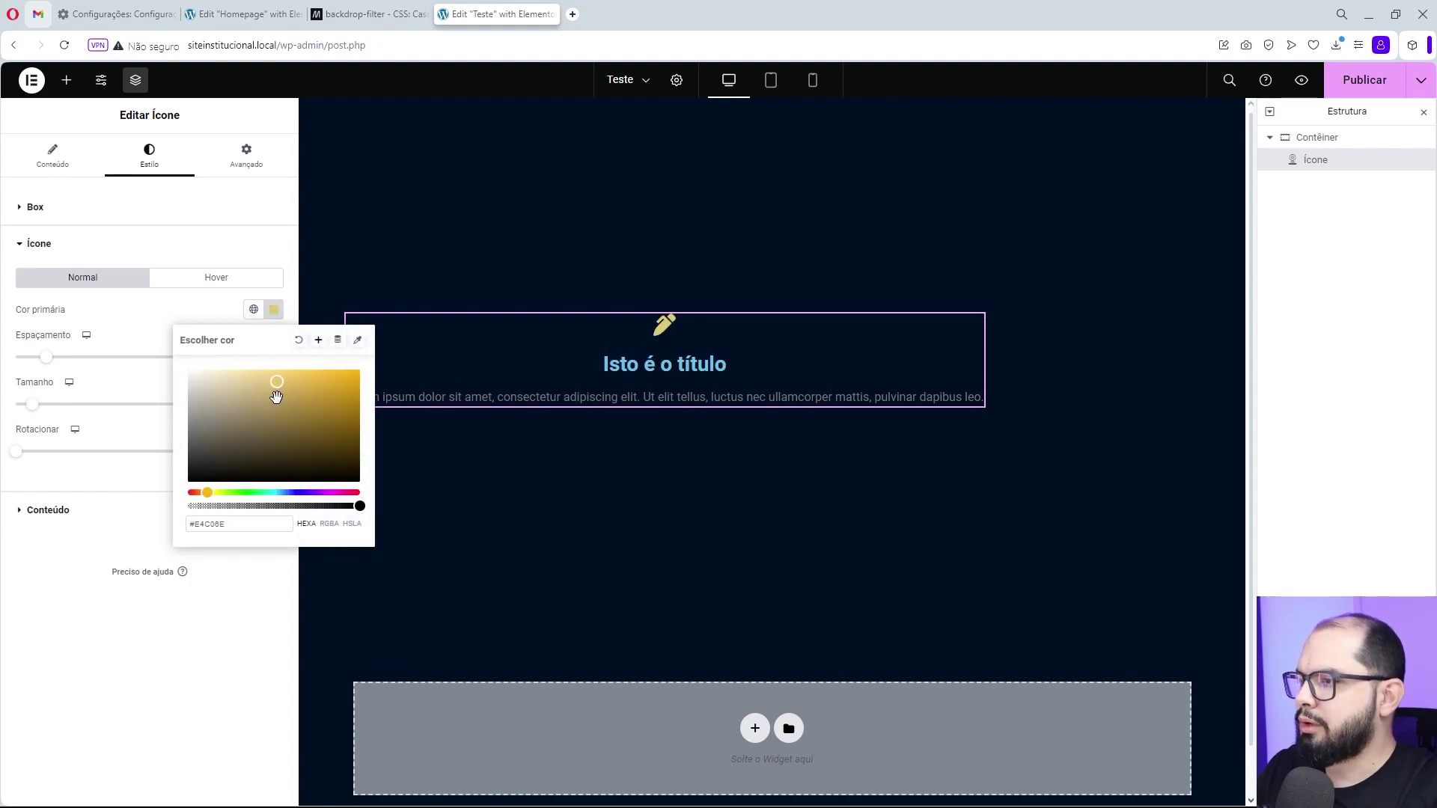
{"action": "left_click_drag", "start_coordinate": [276, 384], "coordinate": [267, 367]}
{"action": "key", "text": "Escape"}
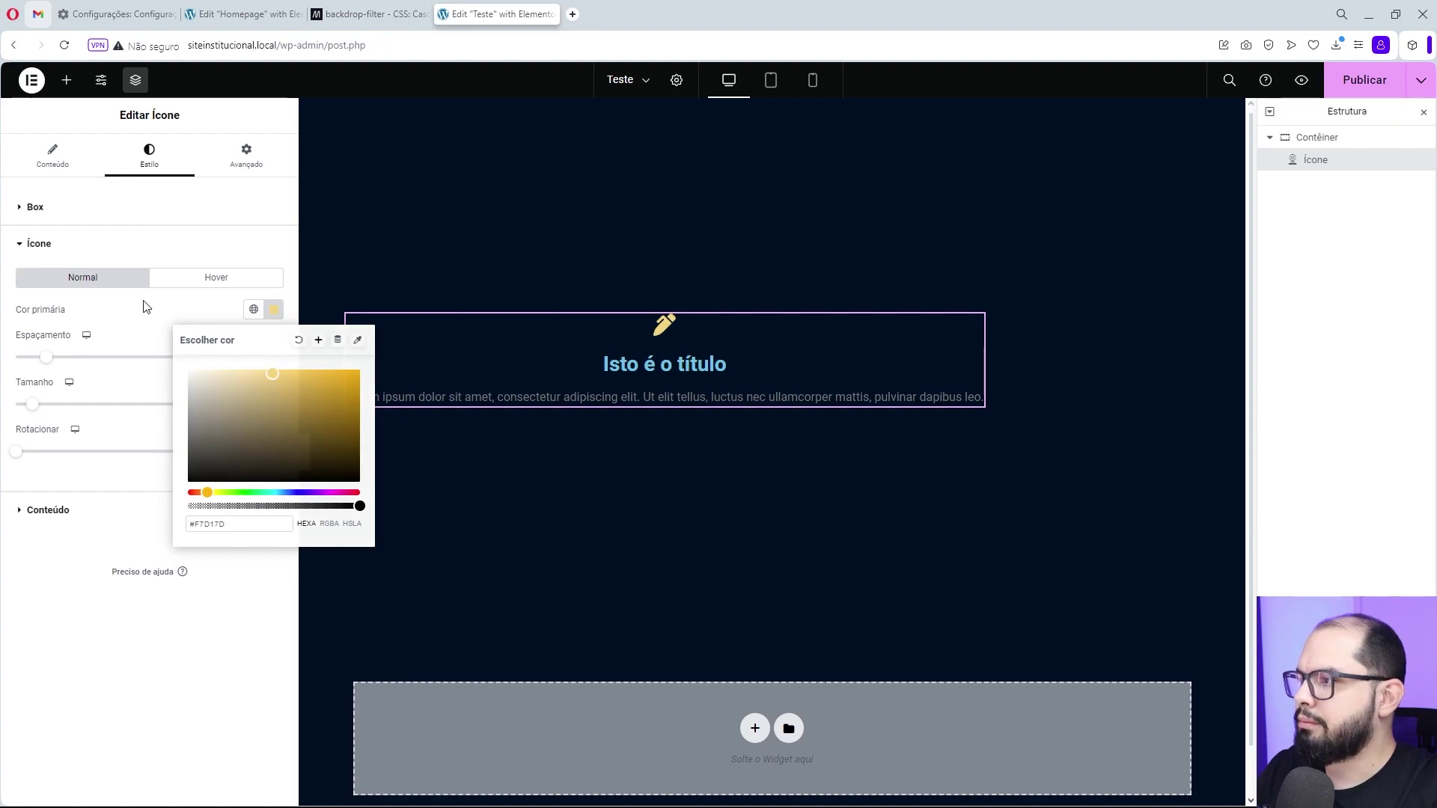
Change the icon box's title color to white in the content style settings.
{"action": "left_click", "coordinate": [41, 243]}
{"action": "left_click", "coordinate": [39, 288]}
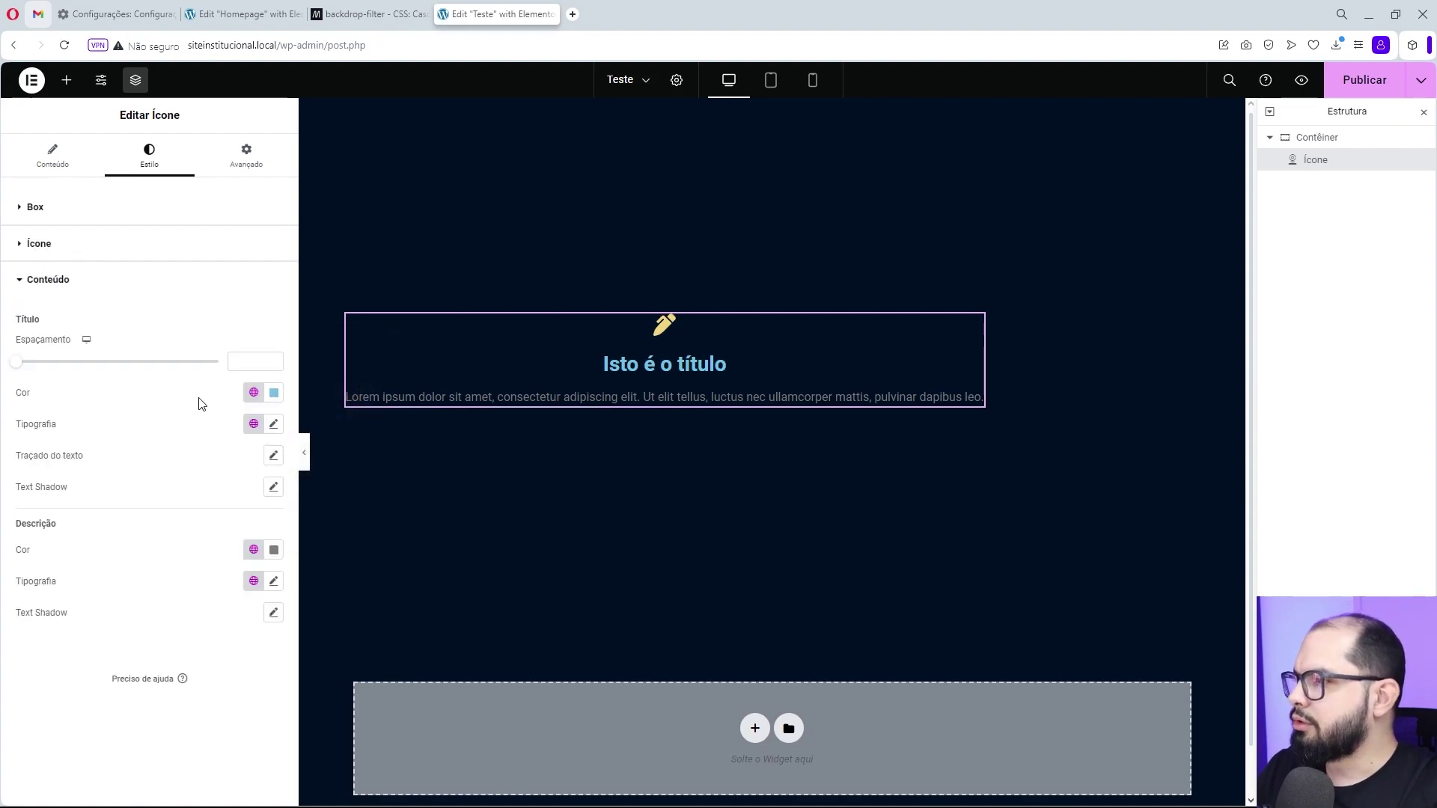
{"action": "left_click", "coordinate": [274, 392]}
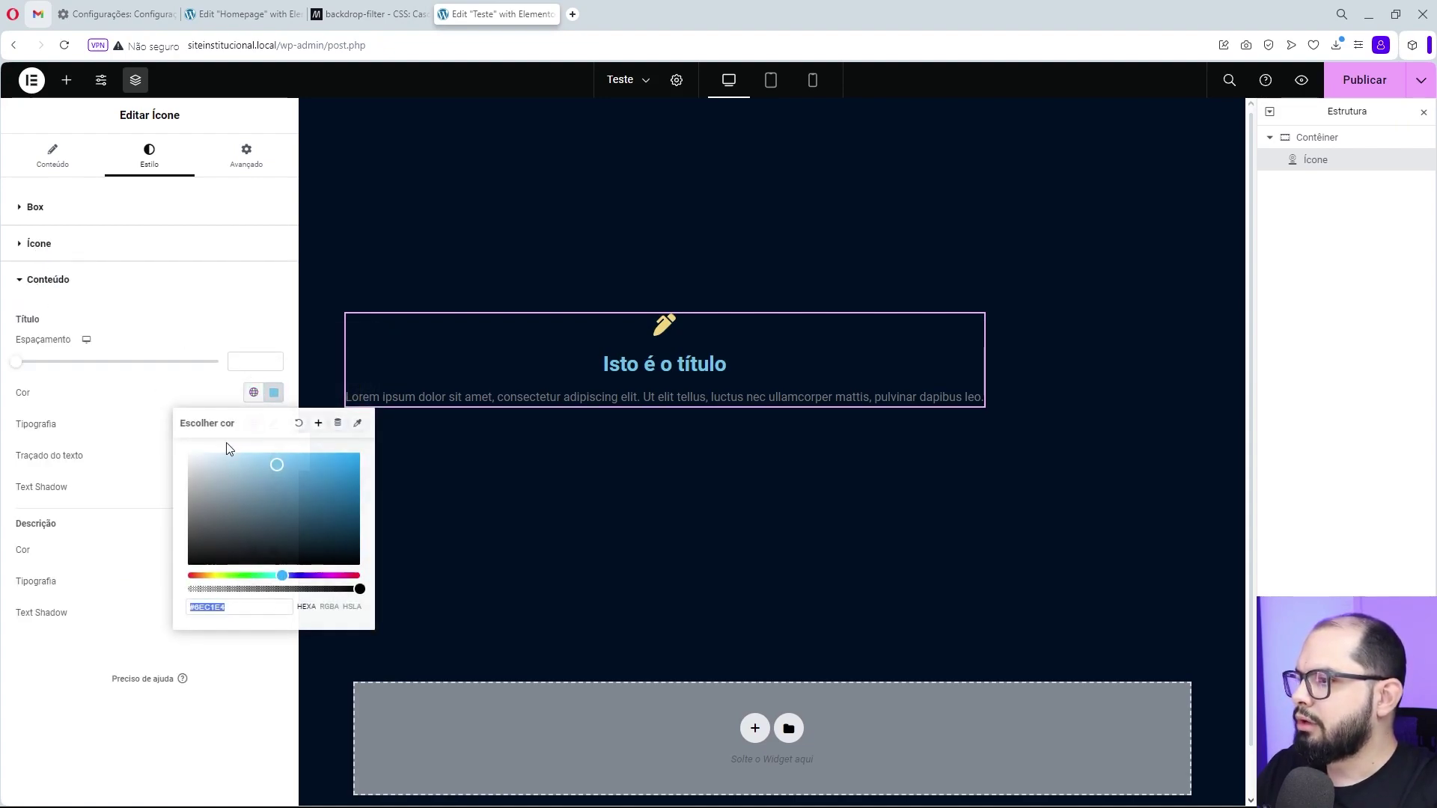
{"action": "left_click", "coordinate": [170, 416]}
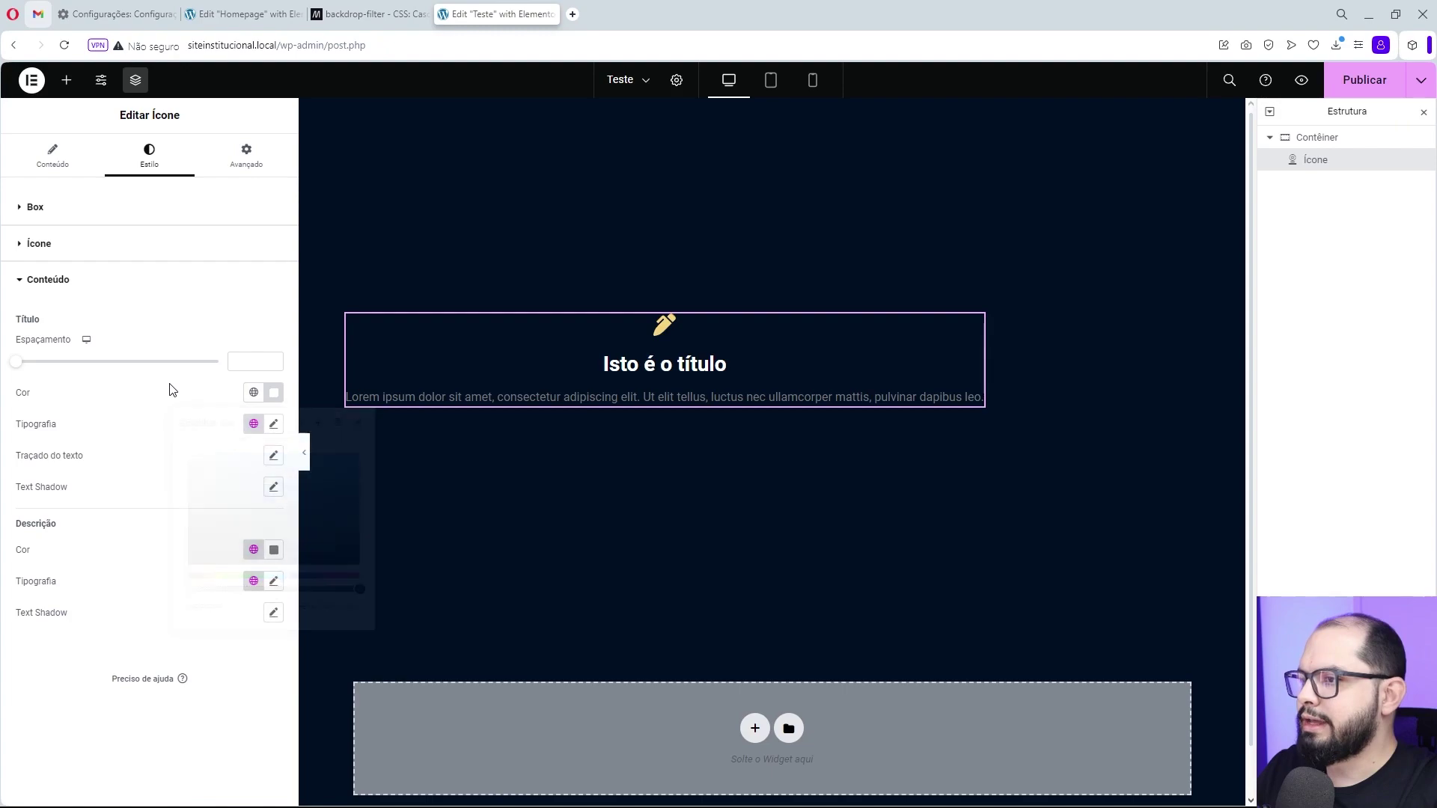
Change the icon box's description color to a medium blue.
{"action": "left_click", "coordinate": [273, 550]}
{"action": "left_click_drag", "start_coordinate": [247, 729], "coordinate": [289, 736]}
{"action": "mouse_move", "coordinate": [317, 659]}
{"action": "left_mouse_down"}
{"action": "mouse_move", "coordinate": [349, 657]}
{"action": "mouse_move", "coordinate": [305, 655]}
{"action": "mouse_move", "coordinate": [302, 636]}
{"action": "left_mouse_up"}
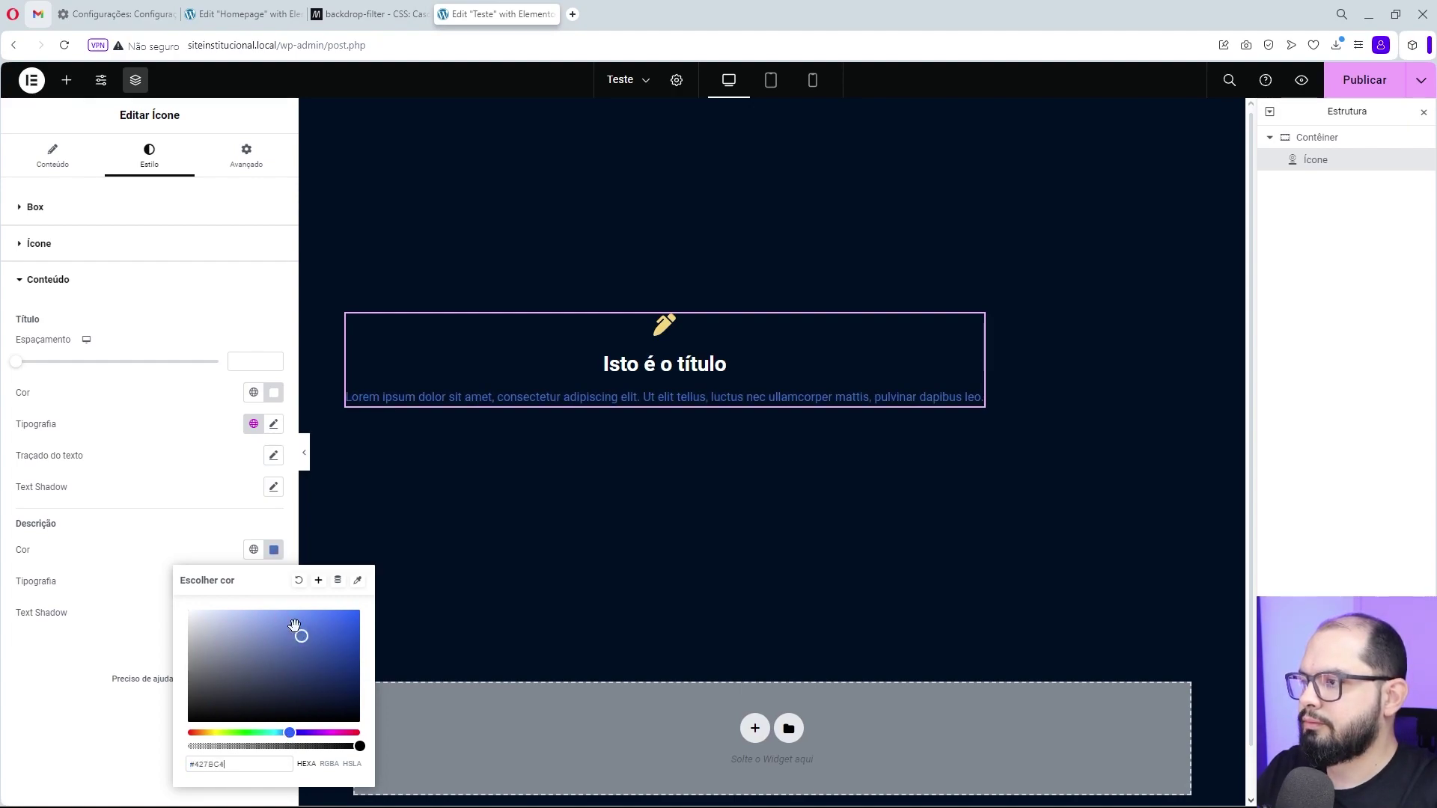
{"action": "left_click", "coordinate": [734, 344]}
Set the icon box title's spacing to 5 and slightly reduce the title's font size.
{"action": "left_click", "coordinate": [240, 359]}
{"action": "type", "text": "5"}
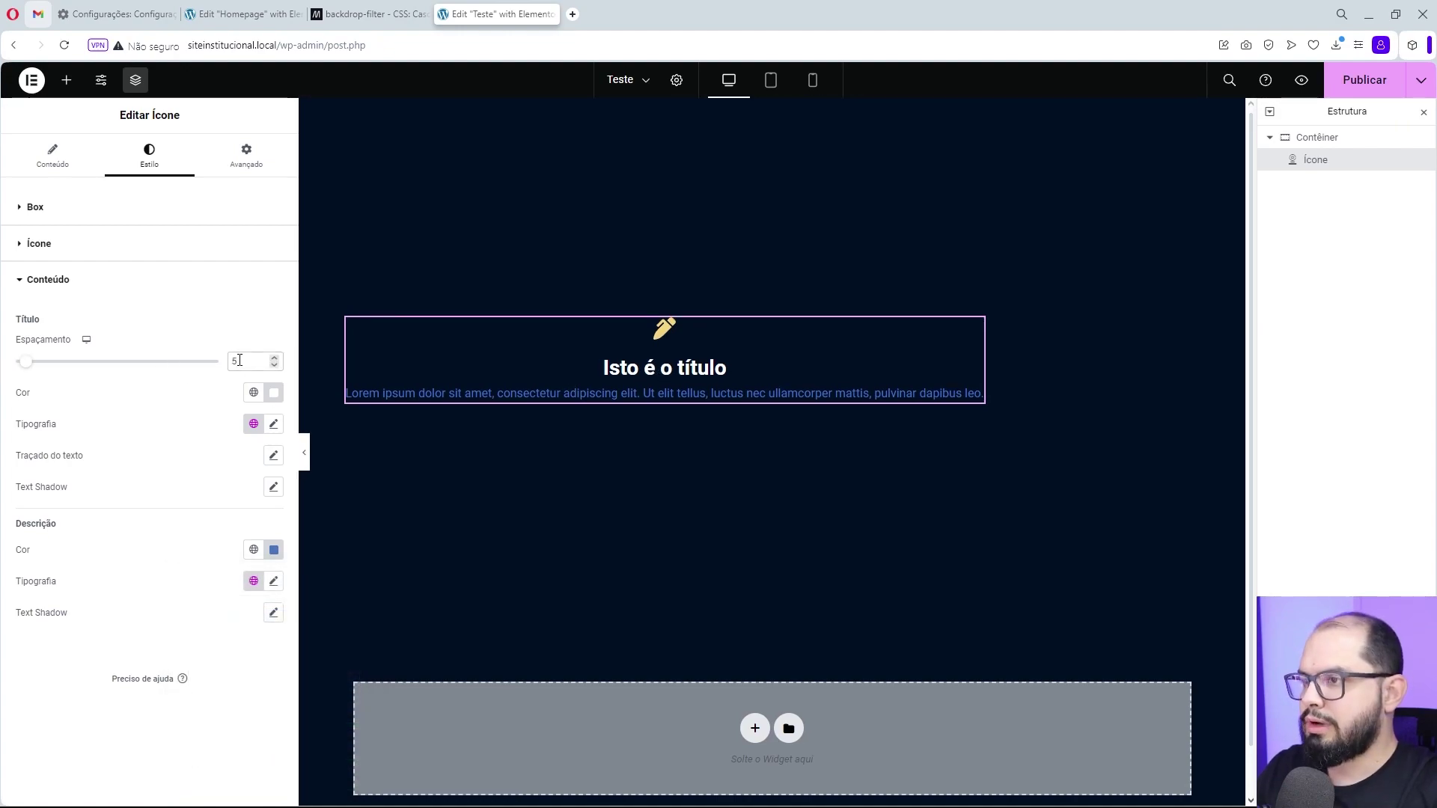
{"action": "left_click", "coordinate": [274, 425]}
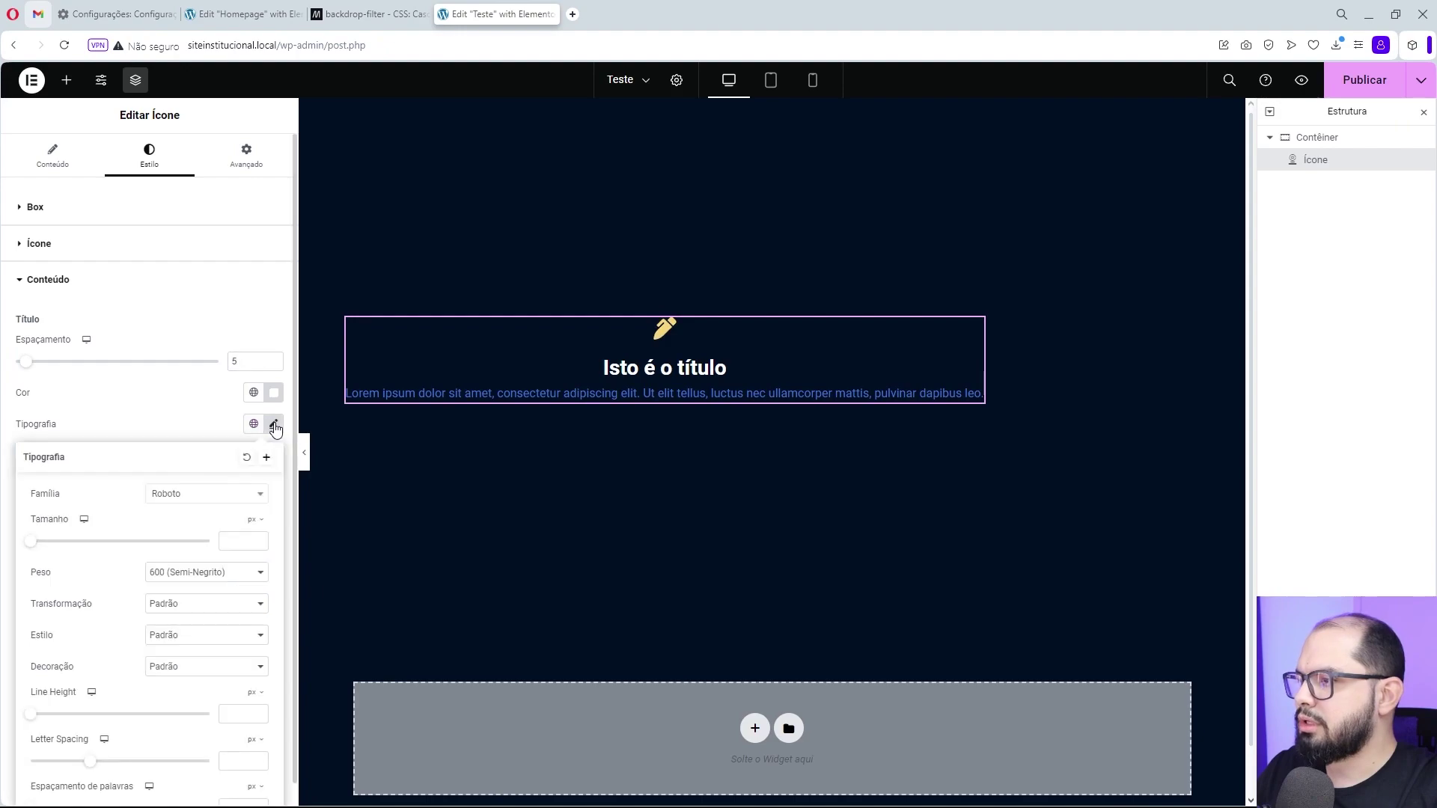
{"action": "left_click_drag", "start_coordinate": [35, 547], "coordinate": [58, 546]}
{"action": "left_click", "coordinate": [129, 386]}
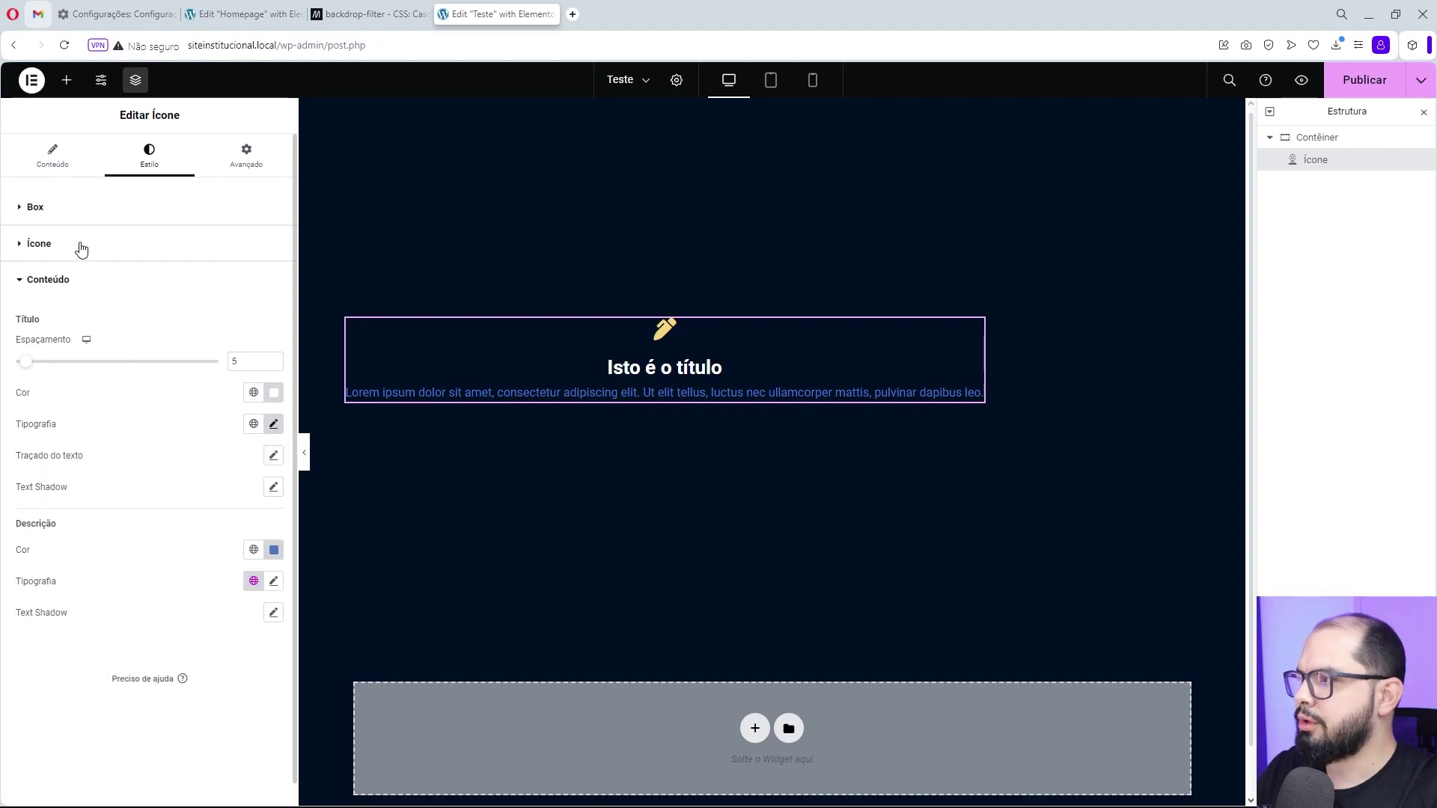
Reduce the pen icon's size to 25 px.
{"action": "left_click", "coordinate": [79, 244]}
{"action": "left_click", "coordinate": [275, 408]}
{"action": "left_click", "coordinate": [275, 409]}
{"action": "left_click", "coordinate": [275, 408]}
{"action": "left_click", "coordinate": [275, 408]}
{"action": "left_click", "coordinate": [275, 409]}
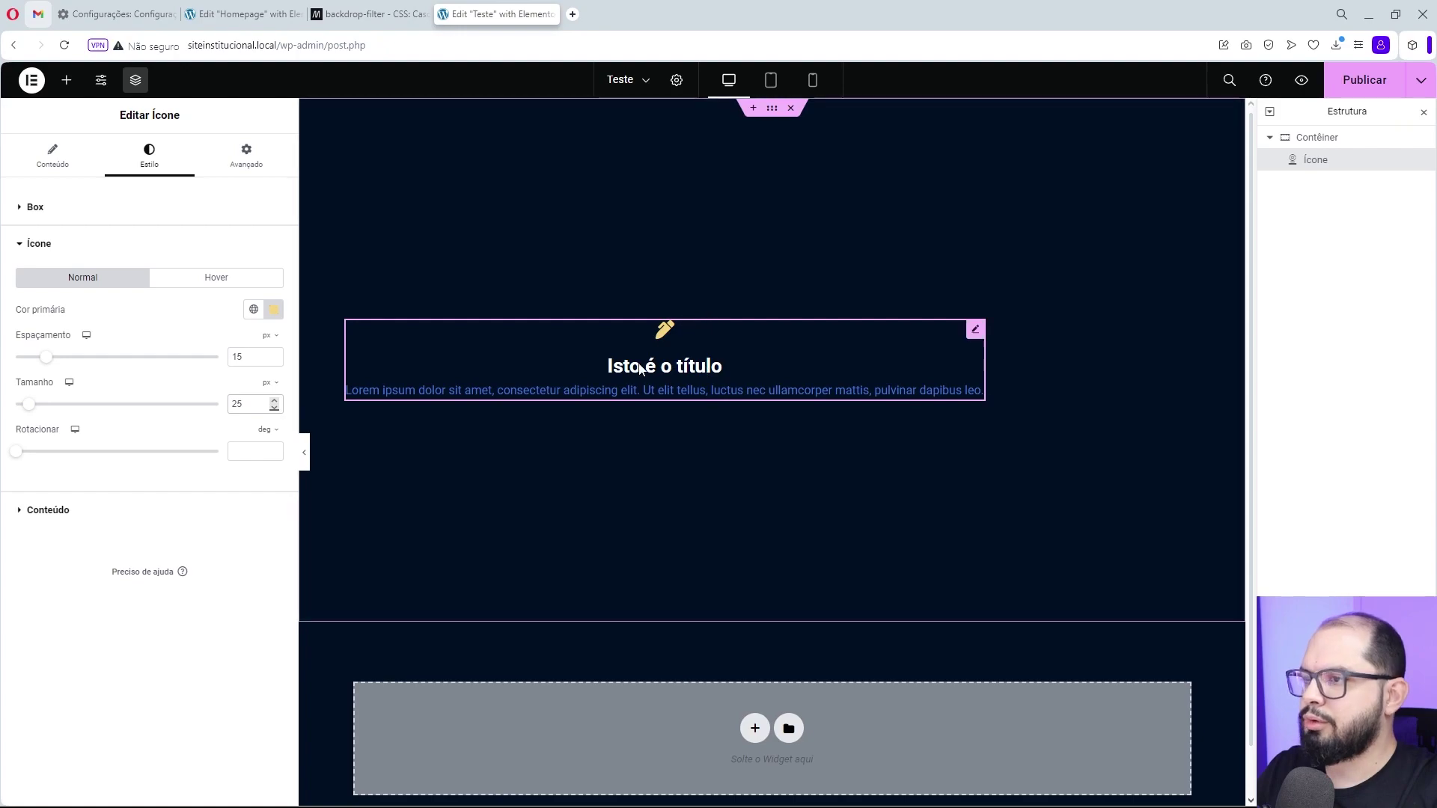
Left-align the icon box content and give the widget 30 px of padding on all sides.
{"action": "left_click", "coordinate": [82, 214]}
{"action": "left_click", "coordinate": [213, 275]}
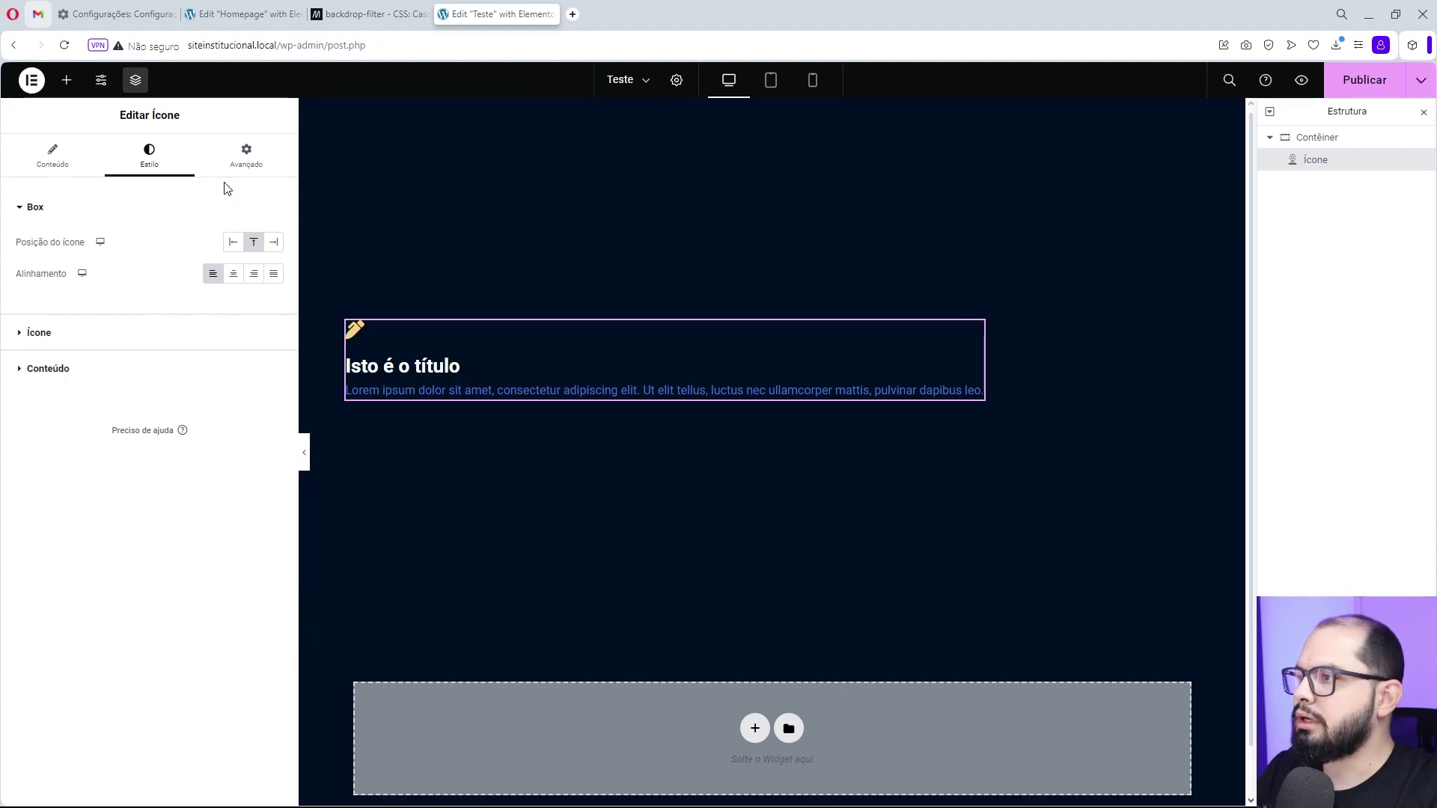
{"action": "left_click", "coordinate": [233, 166]}
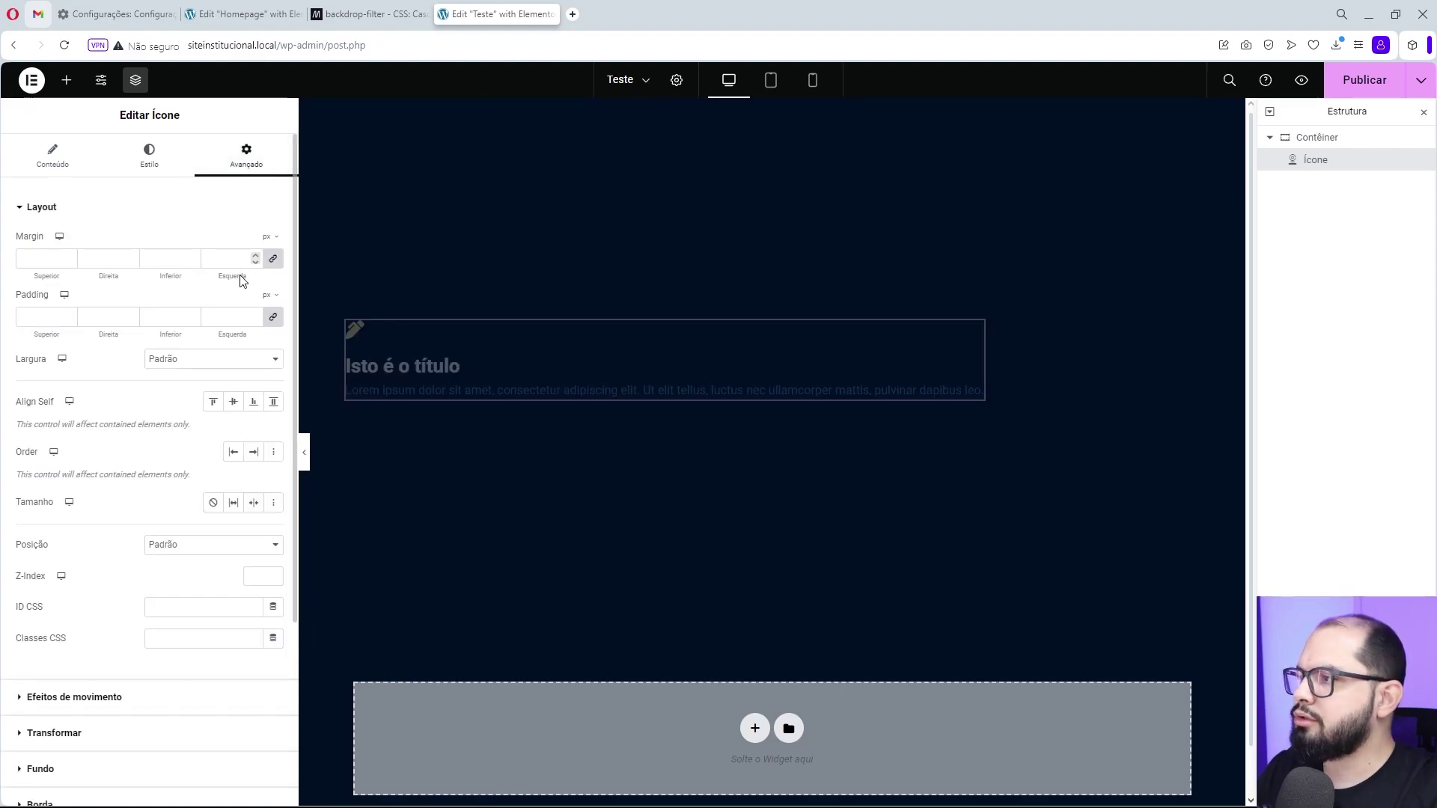
{"action": "left_click", "coordinate": [234, 321]}
{"action": "type", "text": "30"}
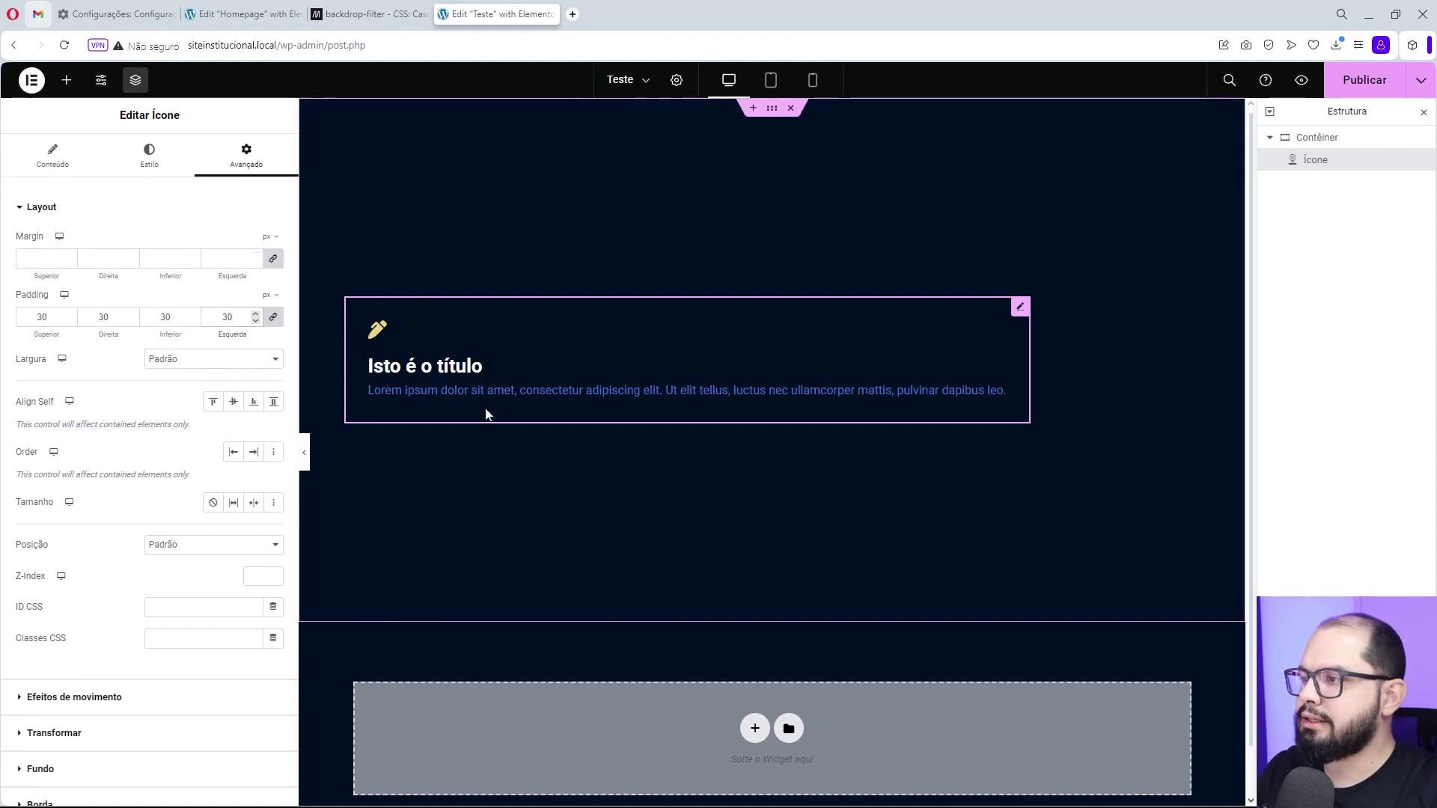
Give the icon box a classic background in a very dark blue with reduced opacity.
{"action": "left_click", "coordinate": [54, 210]}
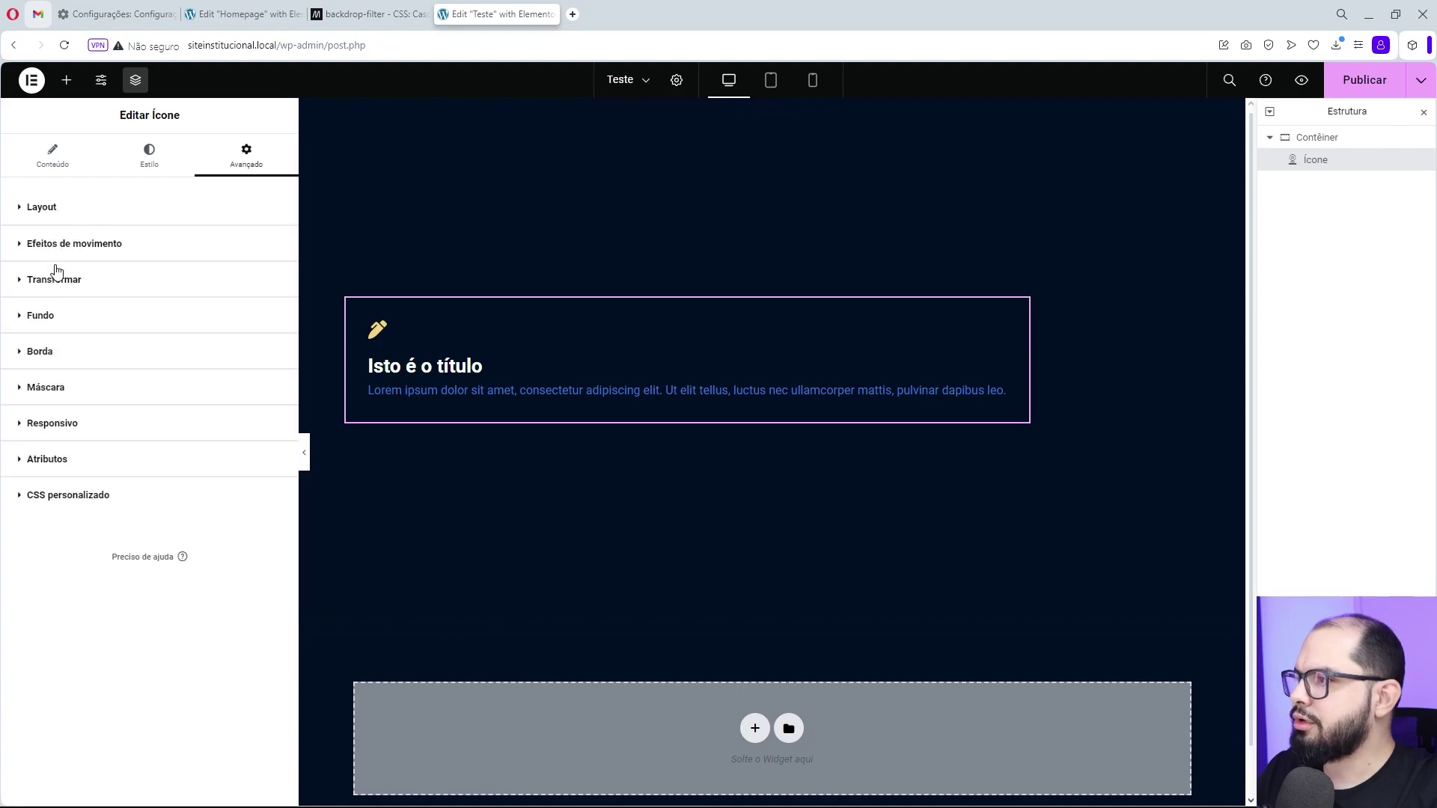
{"action": "left_click", "coordinate": [48, 322]}
{"action": "left_click", "coordinate": [253, 381]}
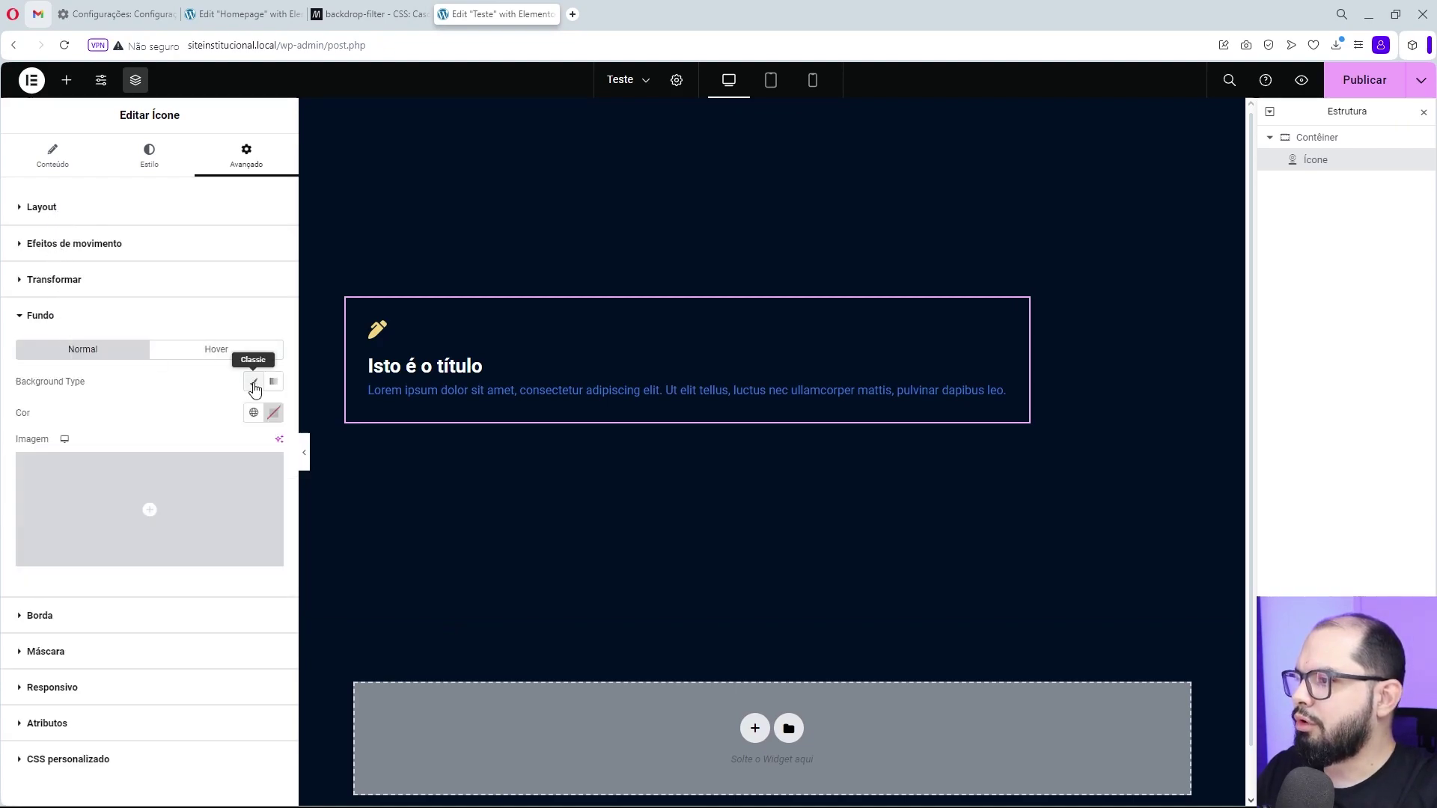
{"action": "left_click", "coordinate": [274, 412]}
{"action": "left_click_drag", "start_coordinate": [272, 586], "coordinate": [364, 574]}
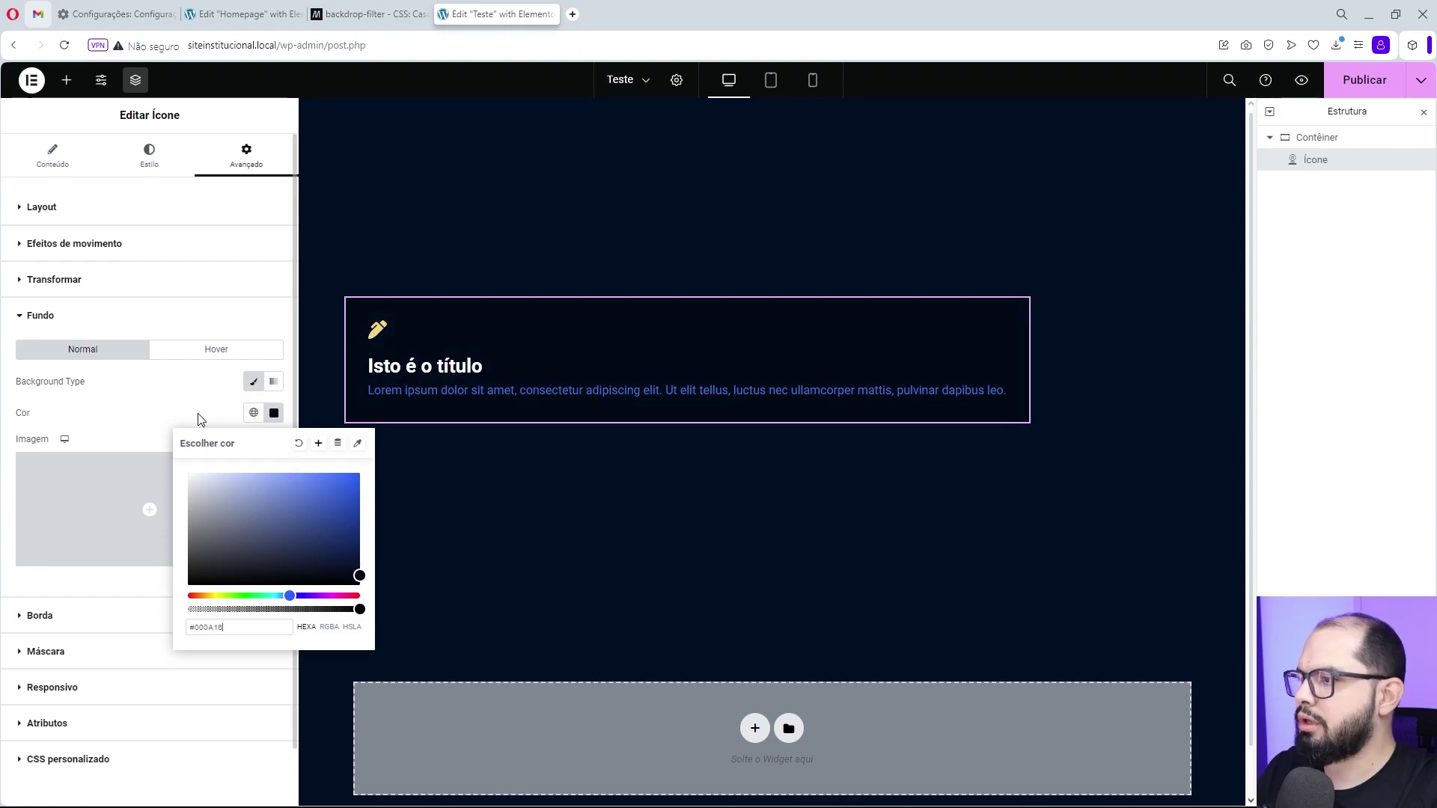
{"action": "left_click_drag", "start_coordinate": [359, 607], "coordinate": [268, 610]}
{"action": "left_click", "coordinate": [63, 329]}
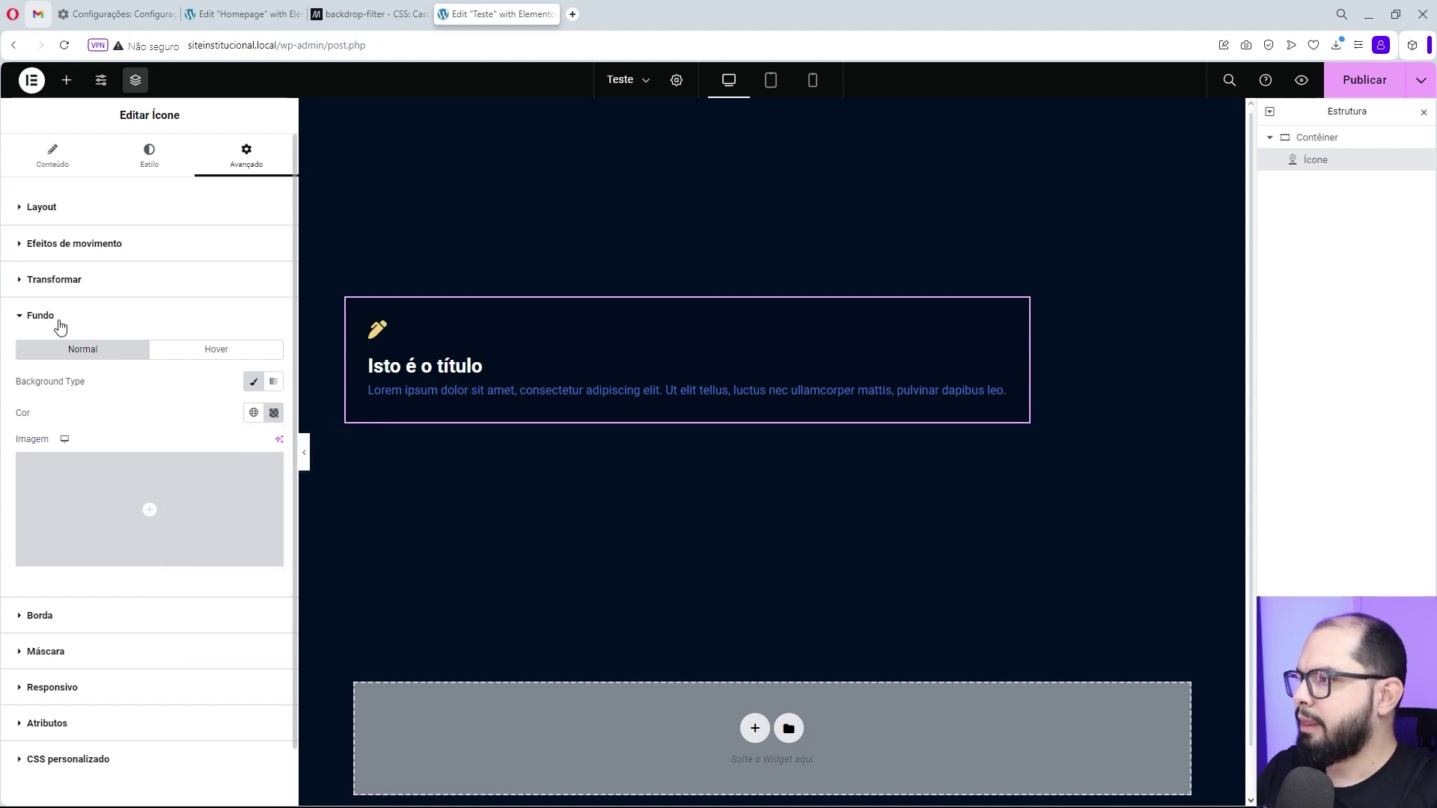
{"action": "left_click", "coordinate": [63, 323]}
Switch the icon box's width to custom and set it to 30%.
{"action": "left_click", "coordinate": [59, 213]}
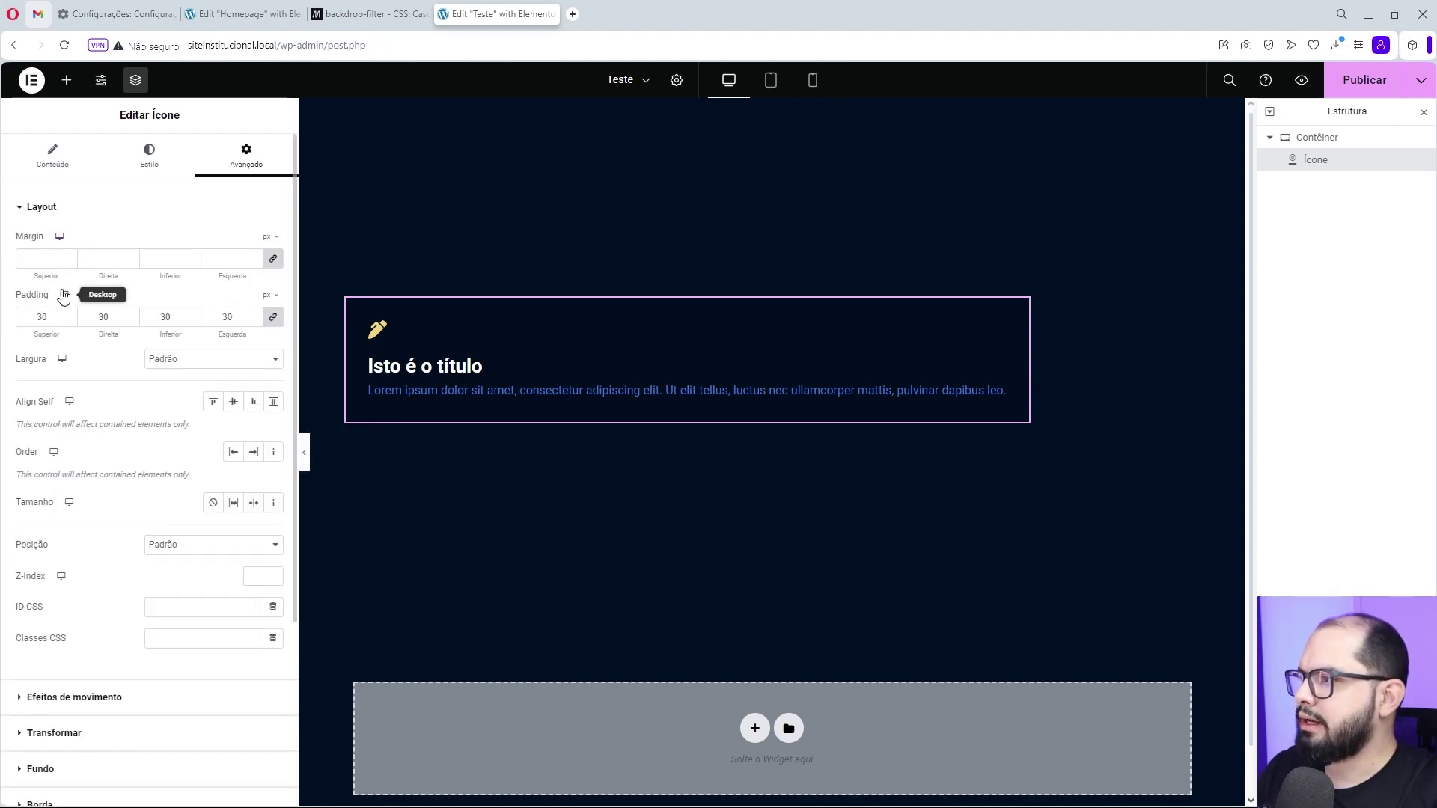
{"action": "left_click", "coordinate": [161, 361]}
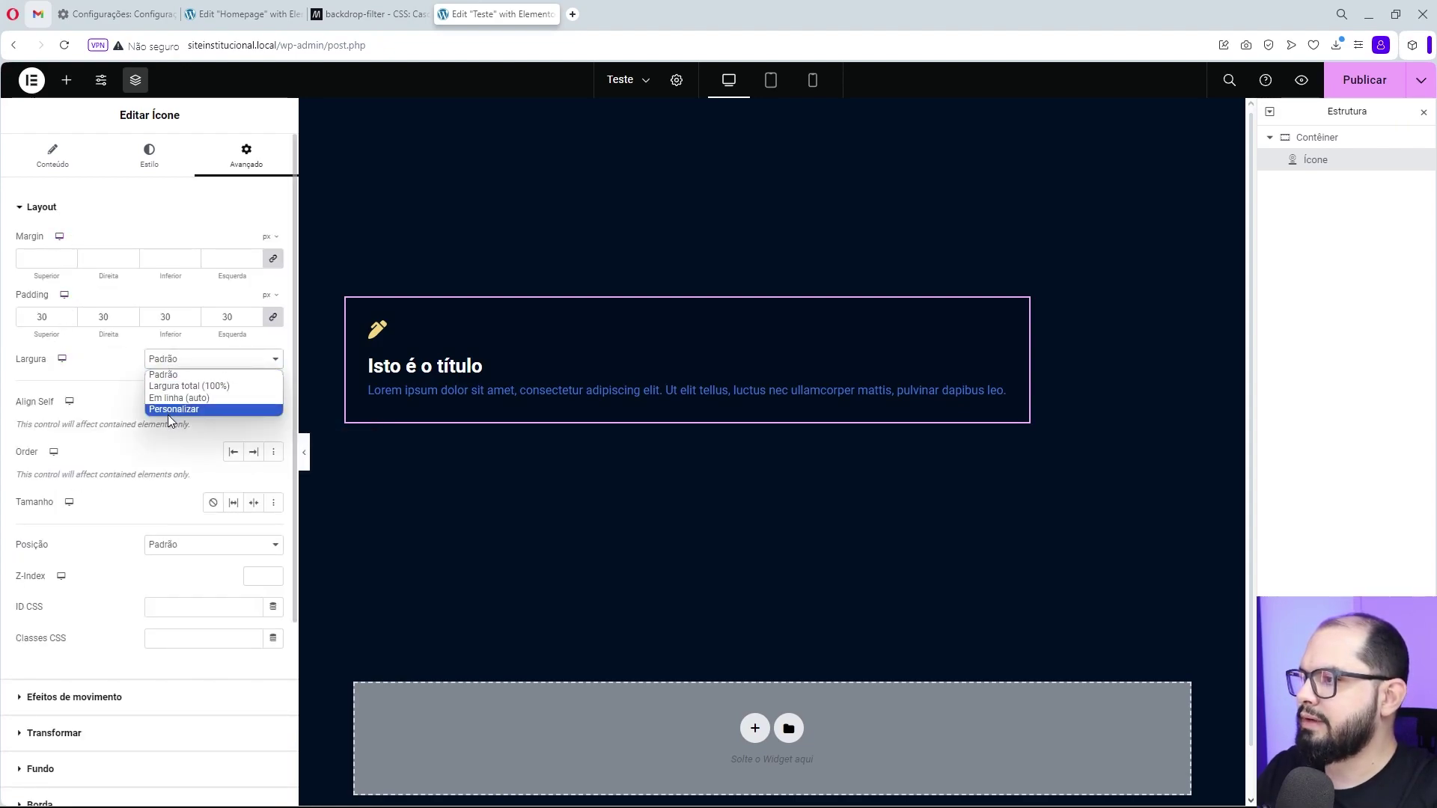
{"action": "left_click", "coordinate": [169, 409]}
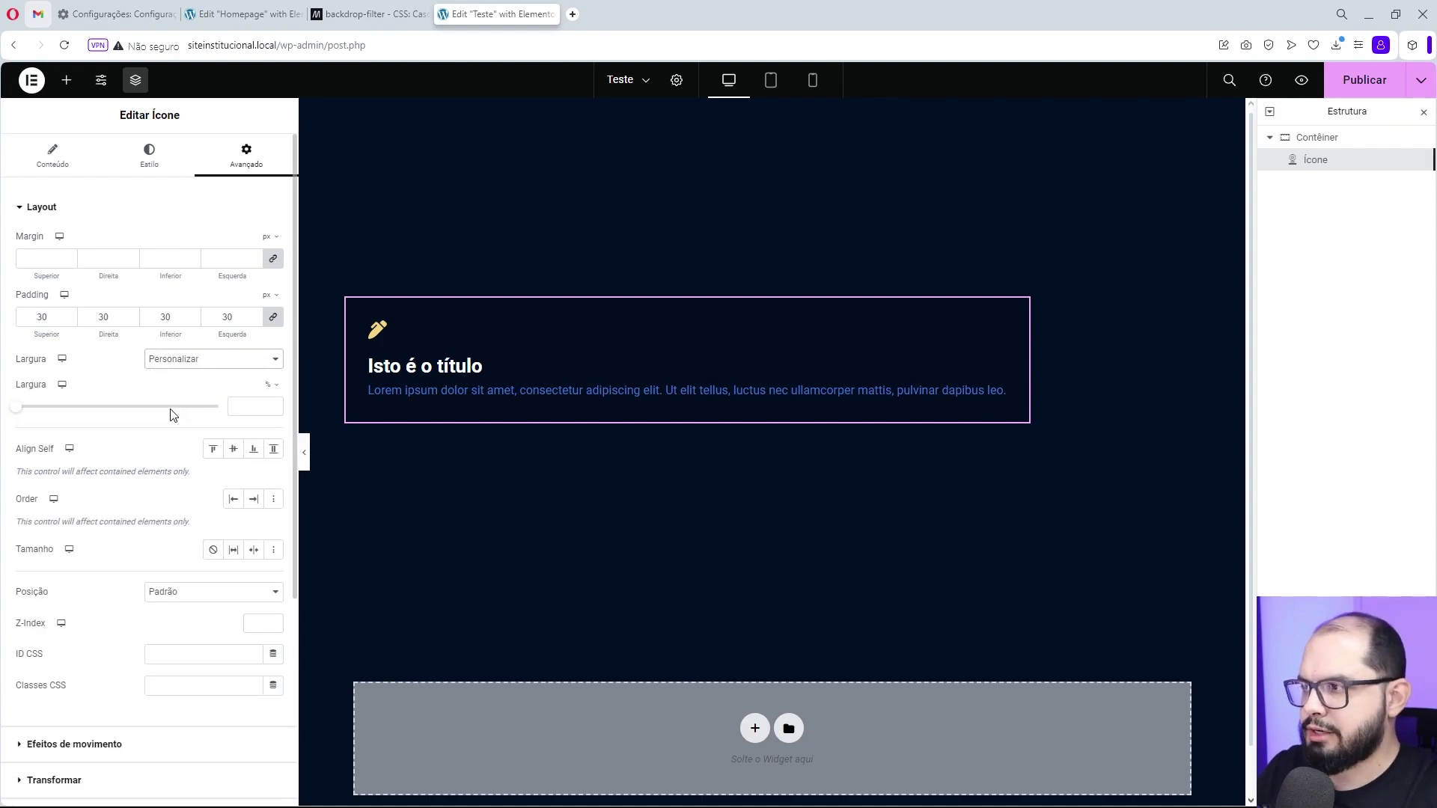
{"action": "left_click", "coordinate": [250, 407]}
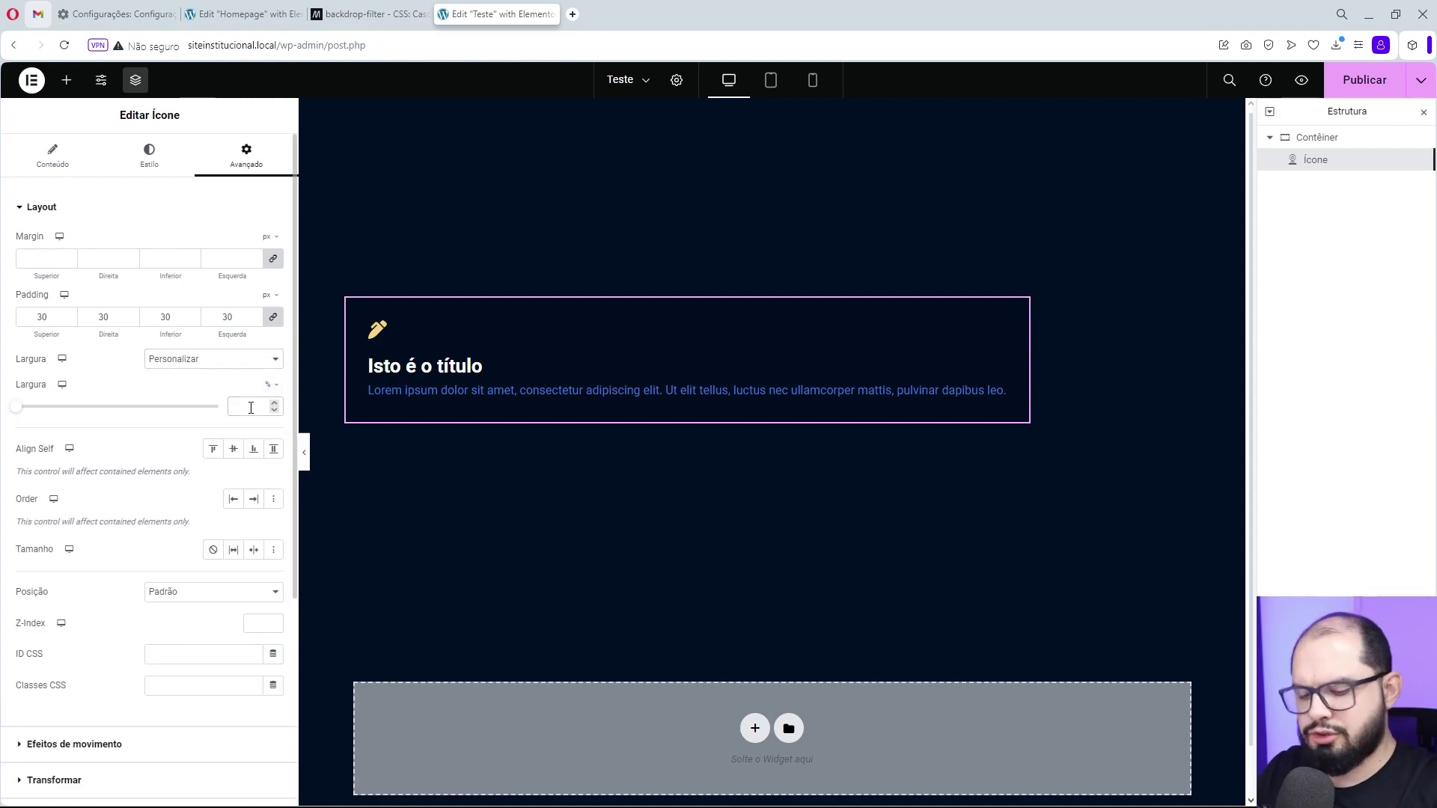
{"action": "type", "text": "30"}
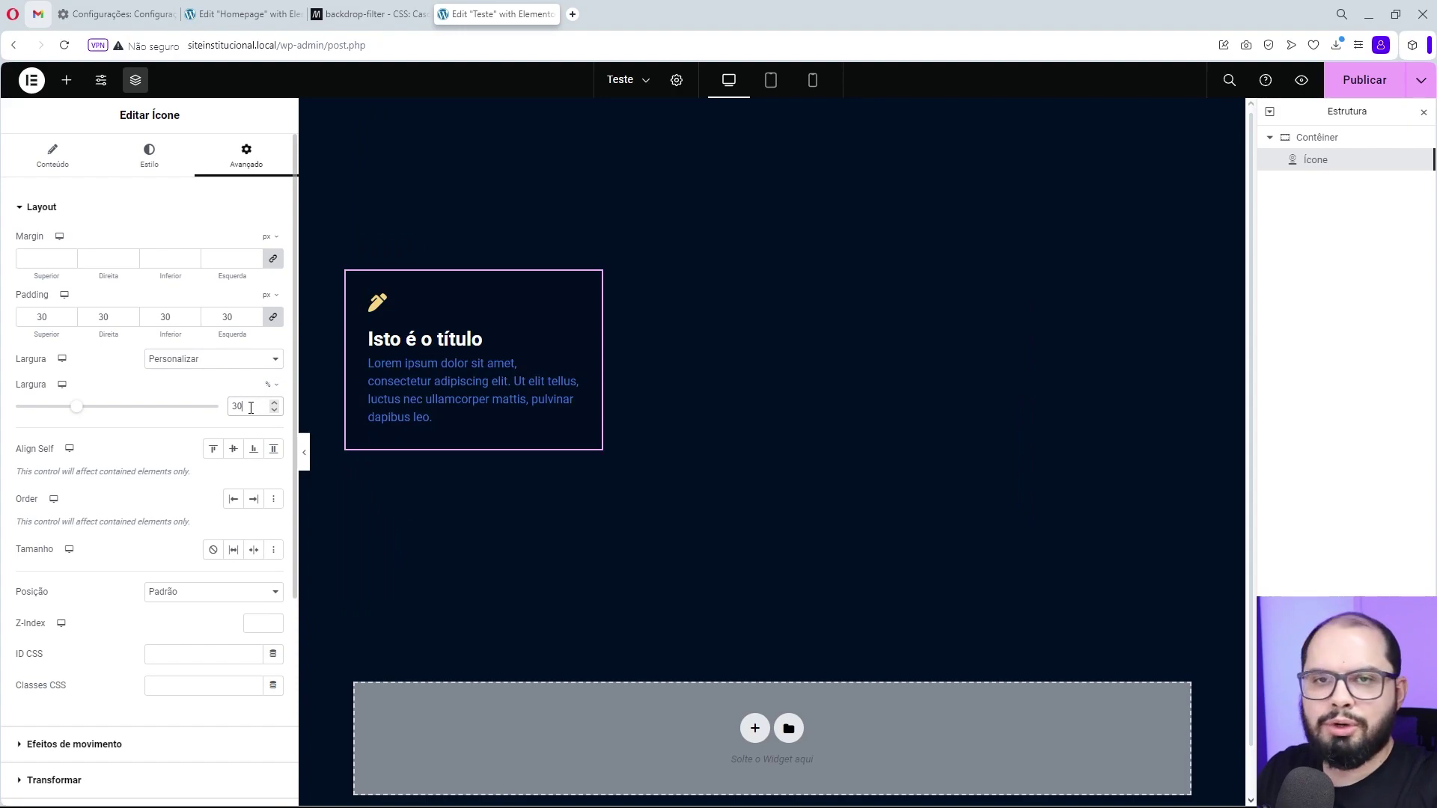
{"action": "left_click", "coordinate": [79, 210]}
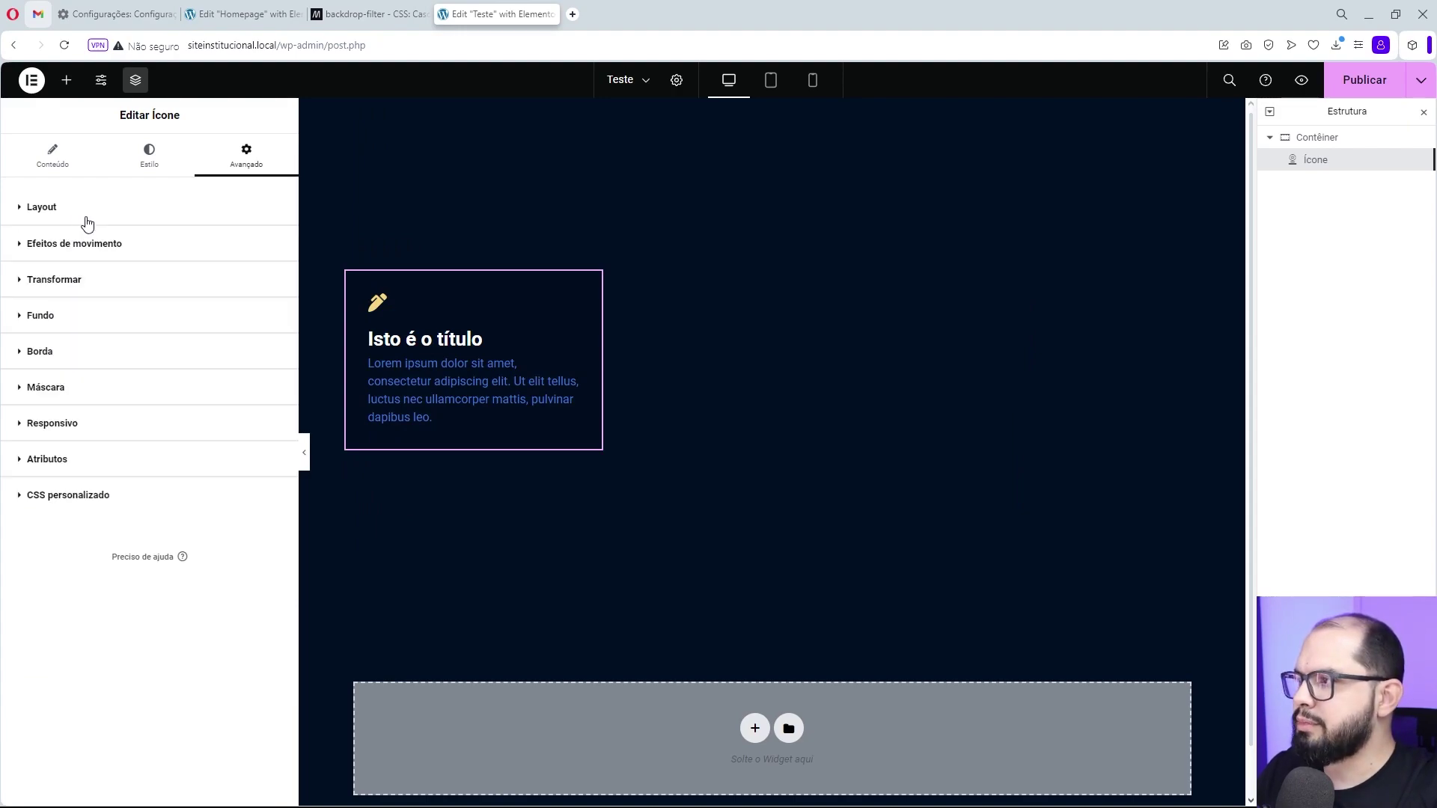
Add a solid border with a 1 px width on all sides of the icon box.
{"action": "left_click", "coordinate": [57, 354]}
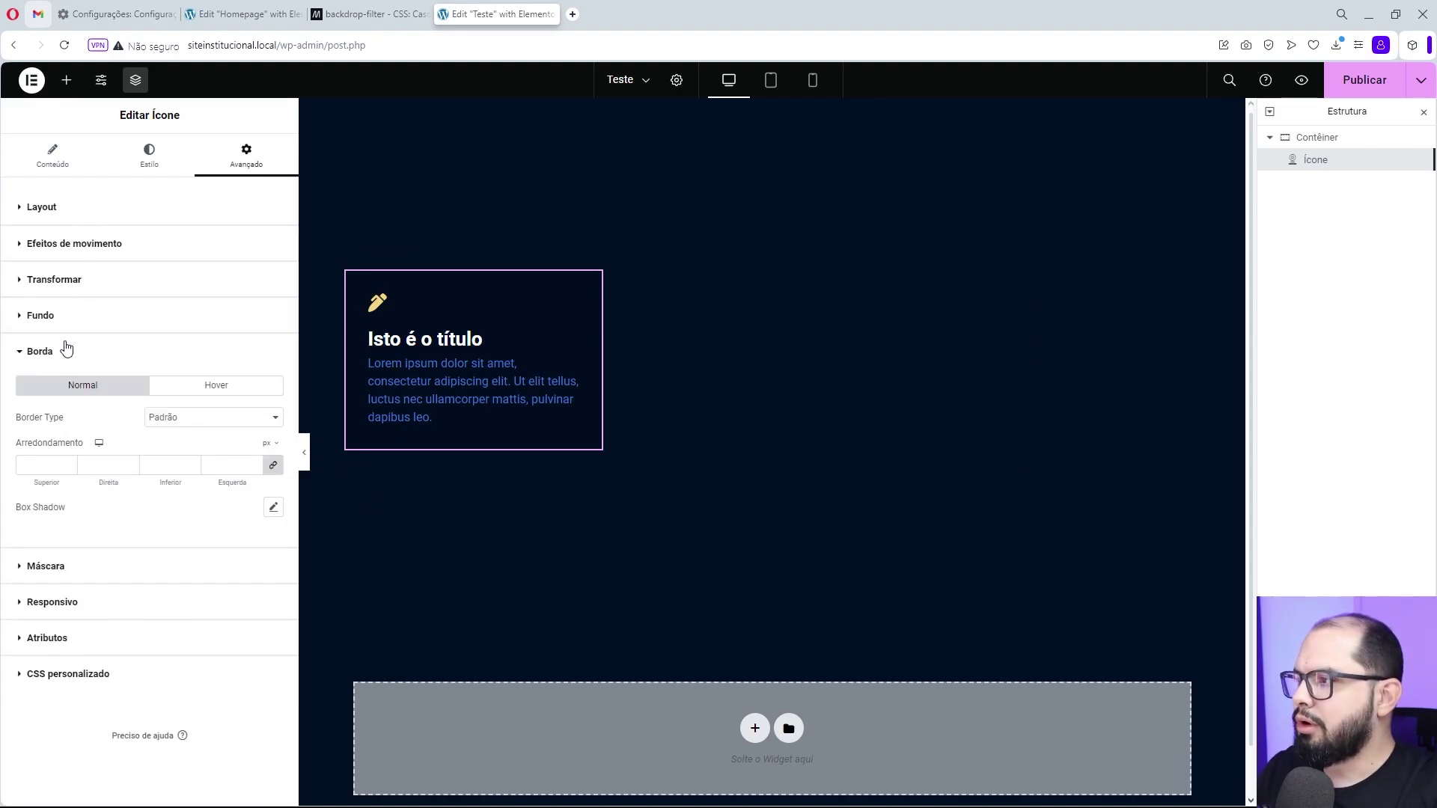
{"action": "left_click", "coordinate": [170, 419]}
{"action": "left_click", "coordinate": [193, 454]}
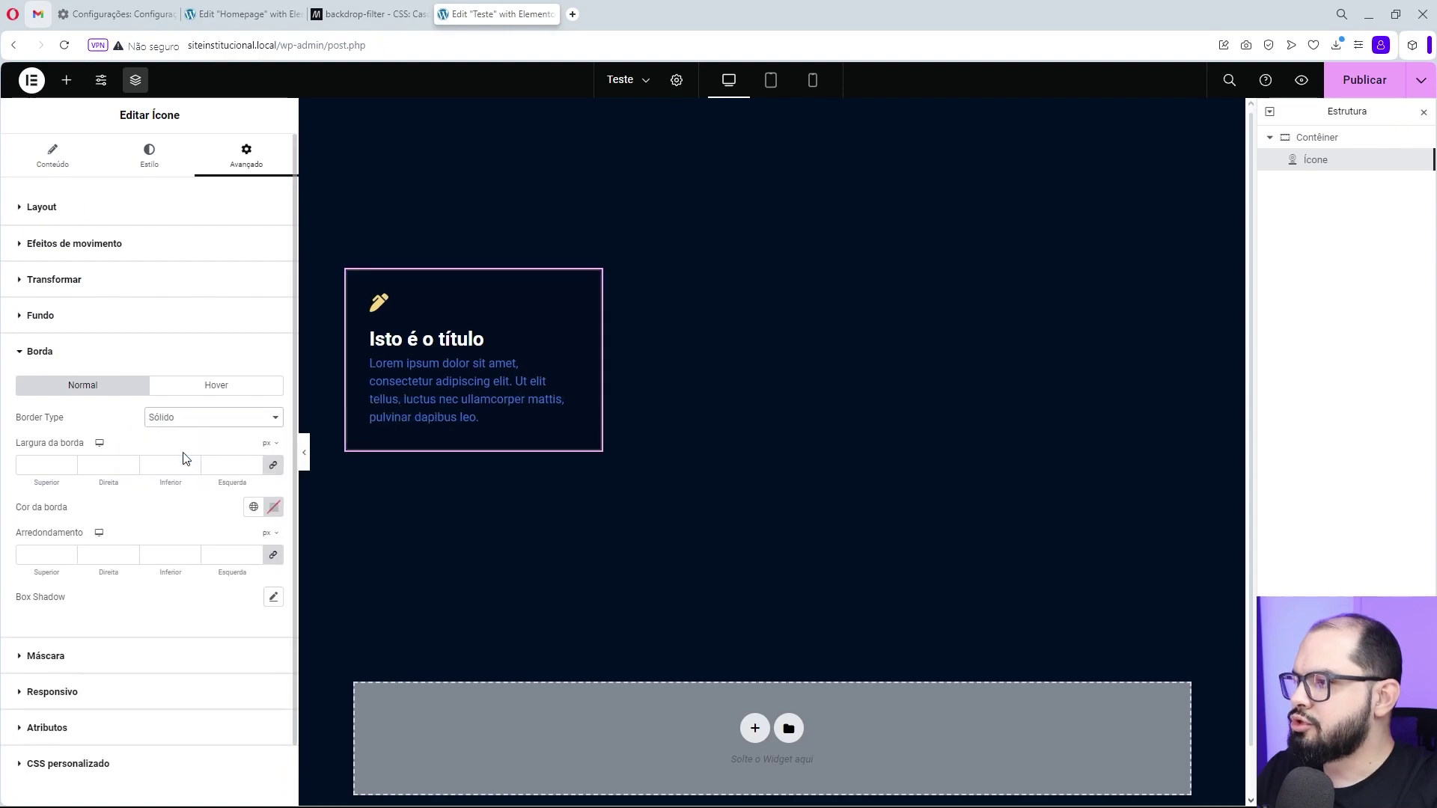
{"action": "left_click", "coordinate": [256, 462]}
Color the icon box's border light blue with reduced opacity and preview the card without the editing interface.
{"action": "left_click", "coordinate": [274, 508]}
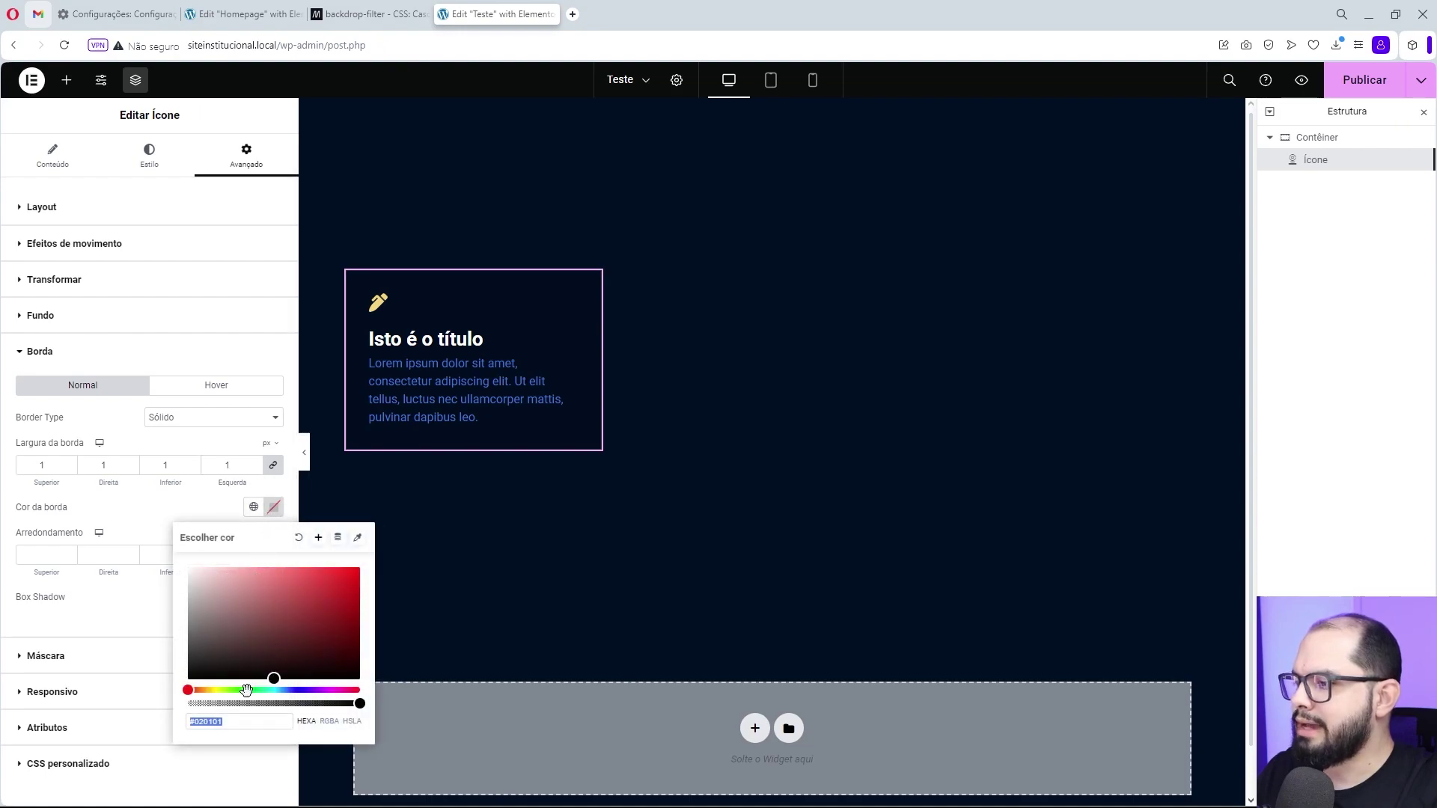
{"action": "left_click_drag", "start_coordinate": [196, 687], "coordinate": [292, 702]}
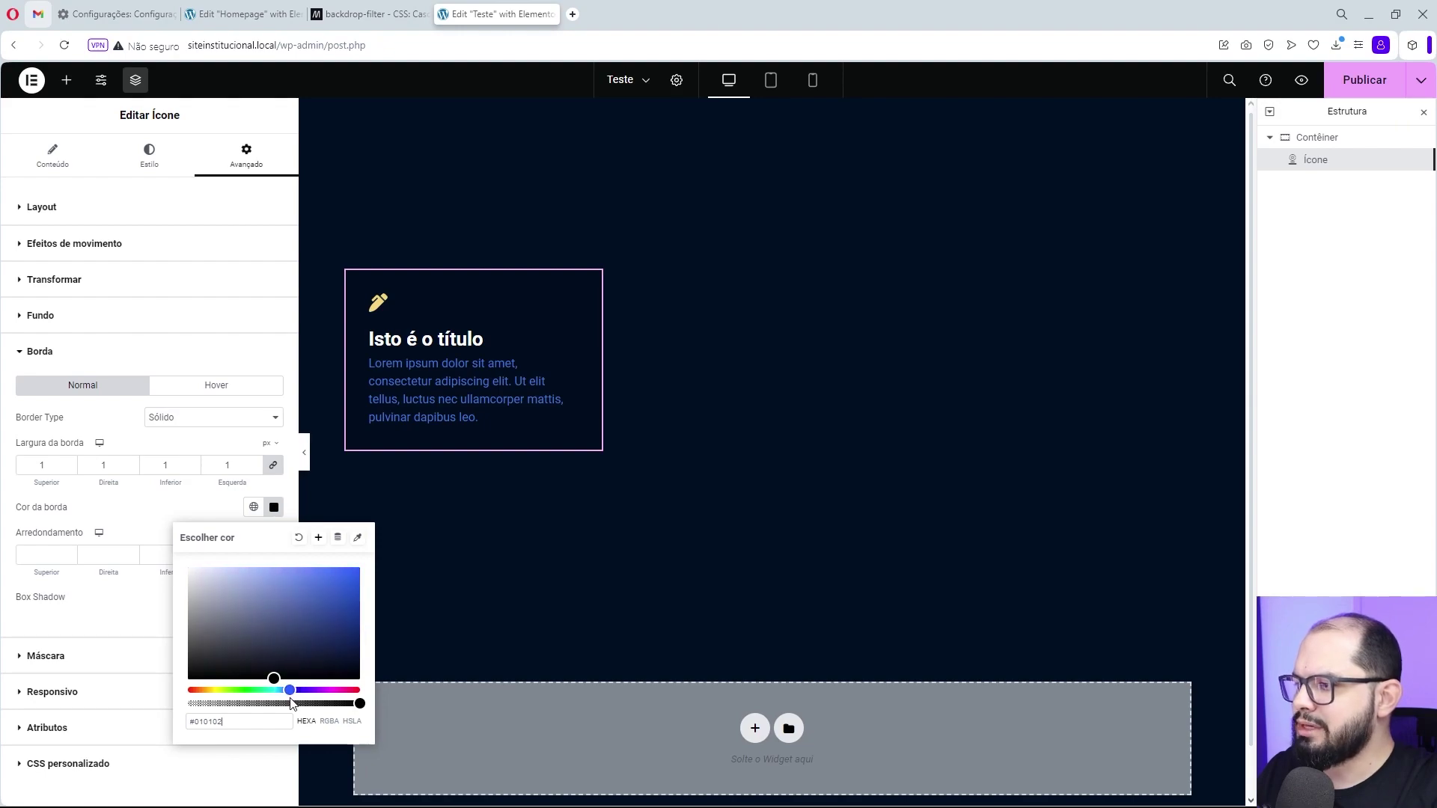
{"action": "left_click_drag", "start_coordinate": [292, 604], "coordinate": [269, 564]}
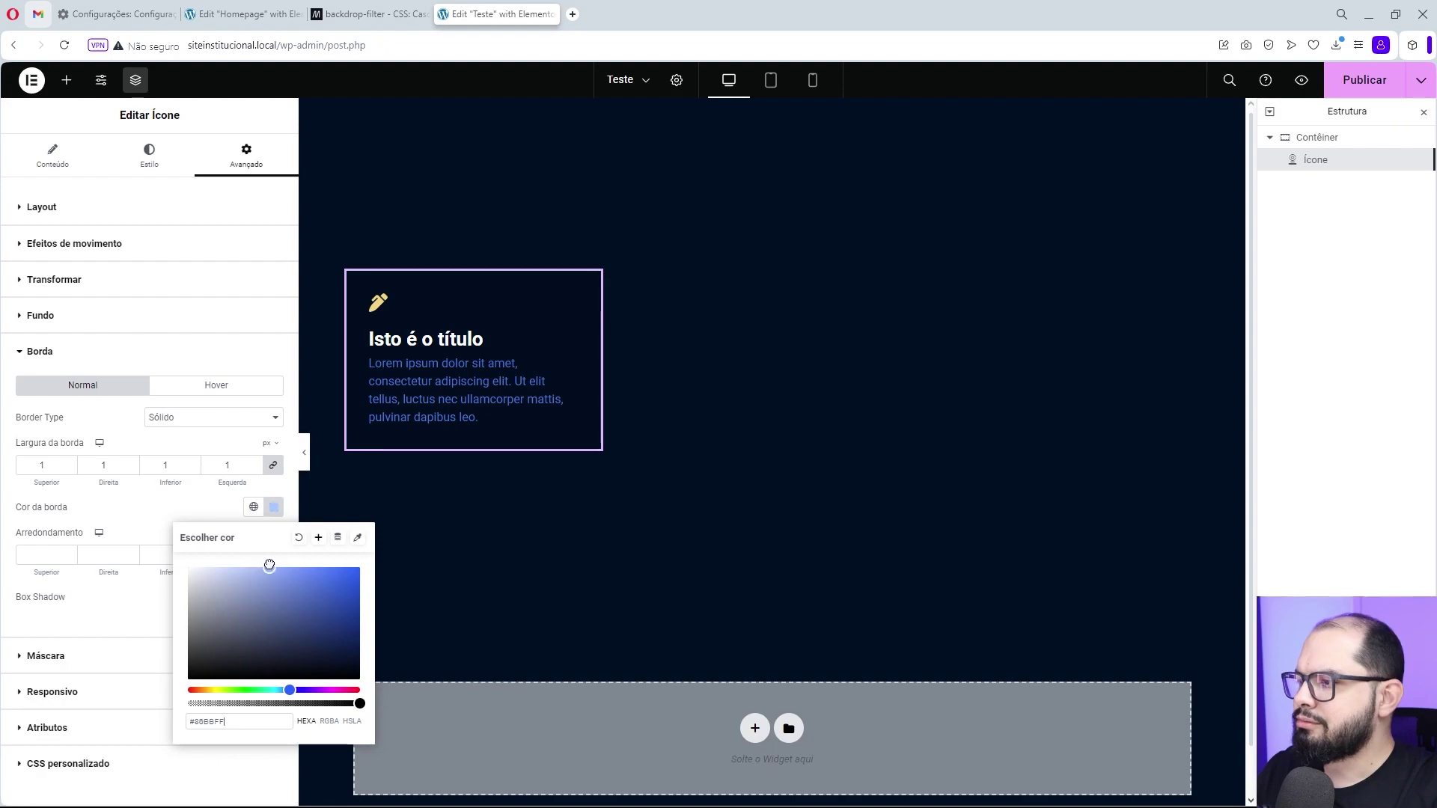
{"action": "left_click_drag", "start_coordinate": [362, 703], "coordinate": [236, 703]}
{"action": "left_click", "coordinate": [202, 515]}
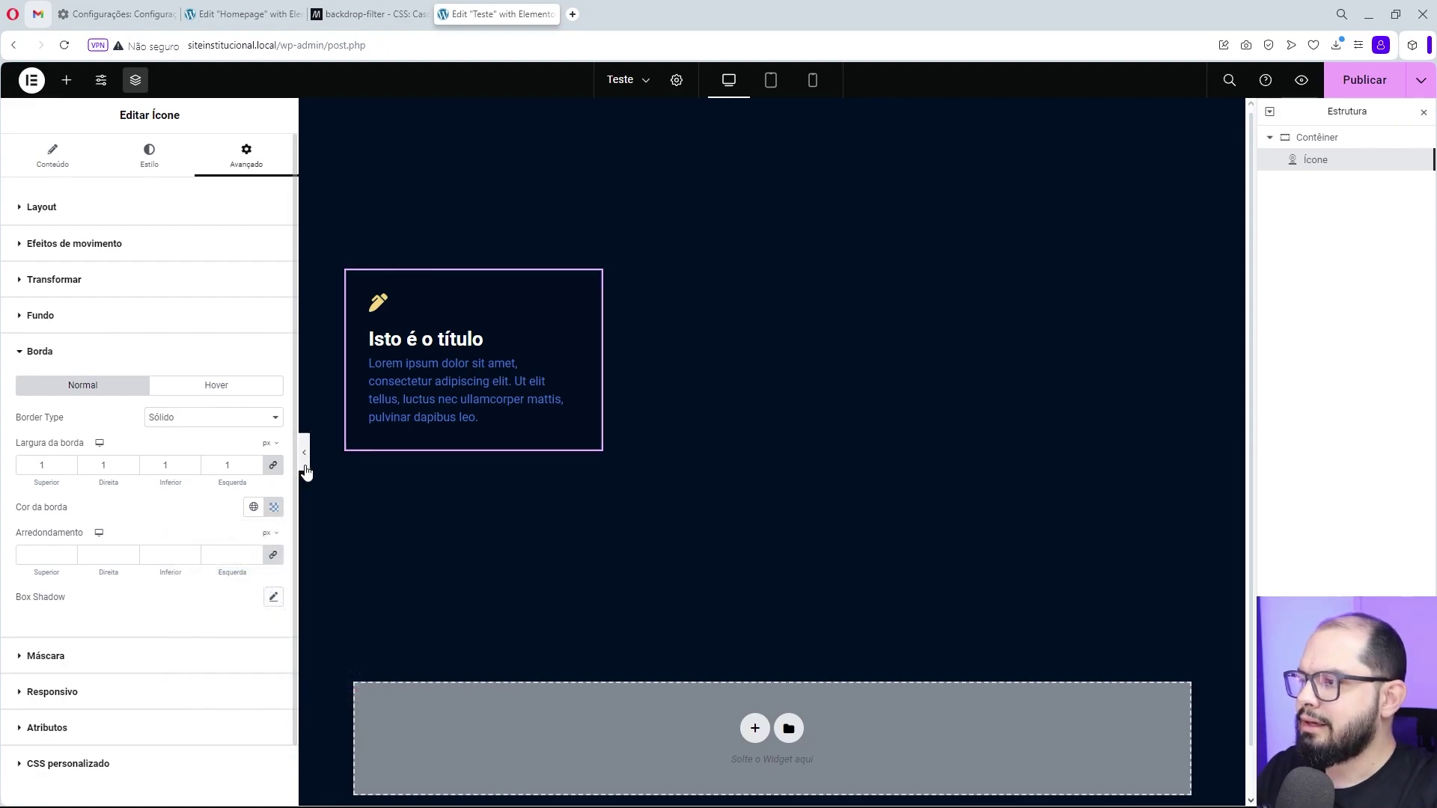
{"action": "left_click", "coordinate": [304, 457]}
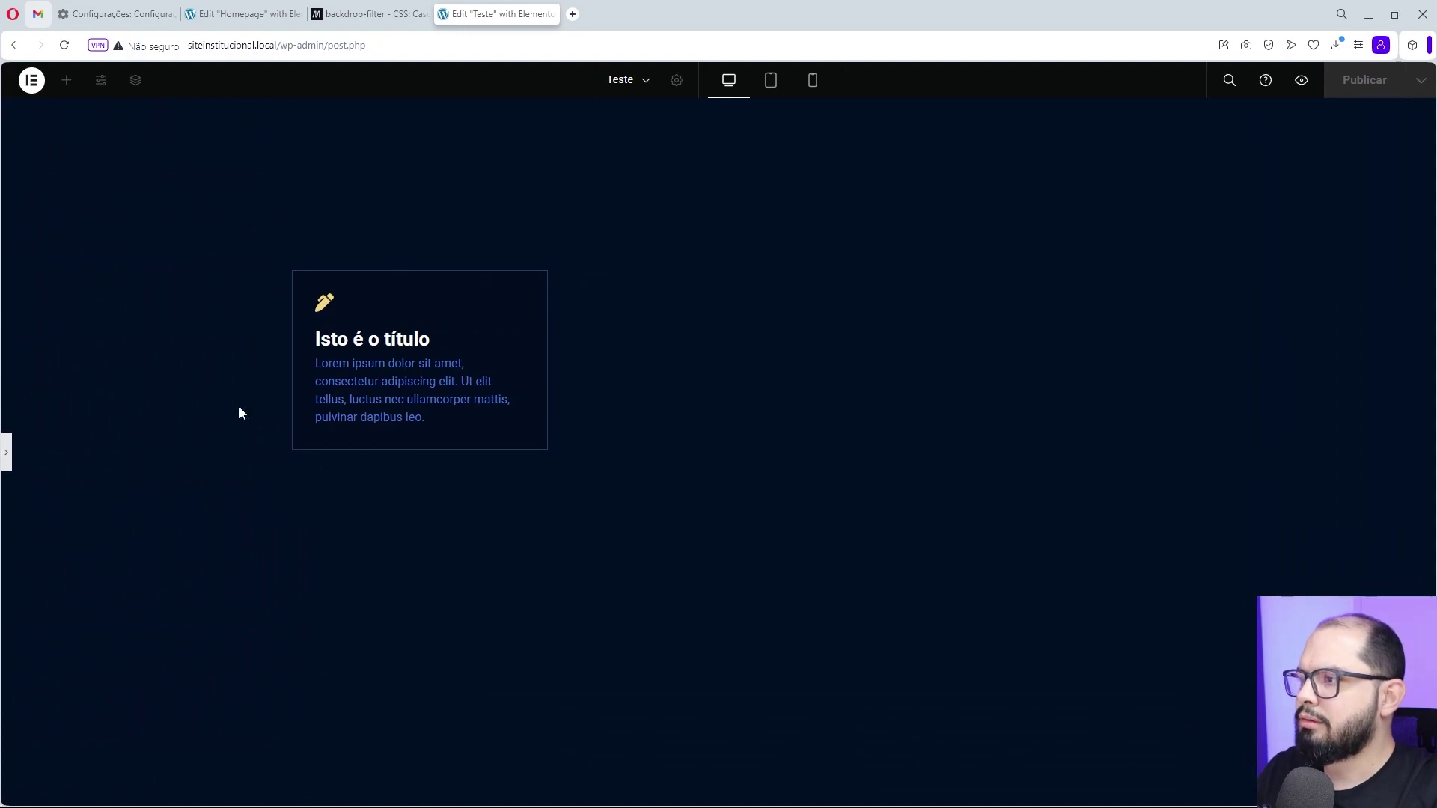
{"action": "left_click", "coordinate": [8, 461]}
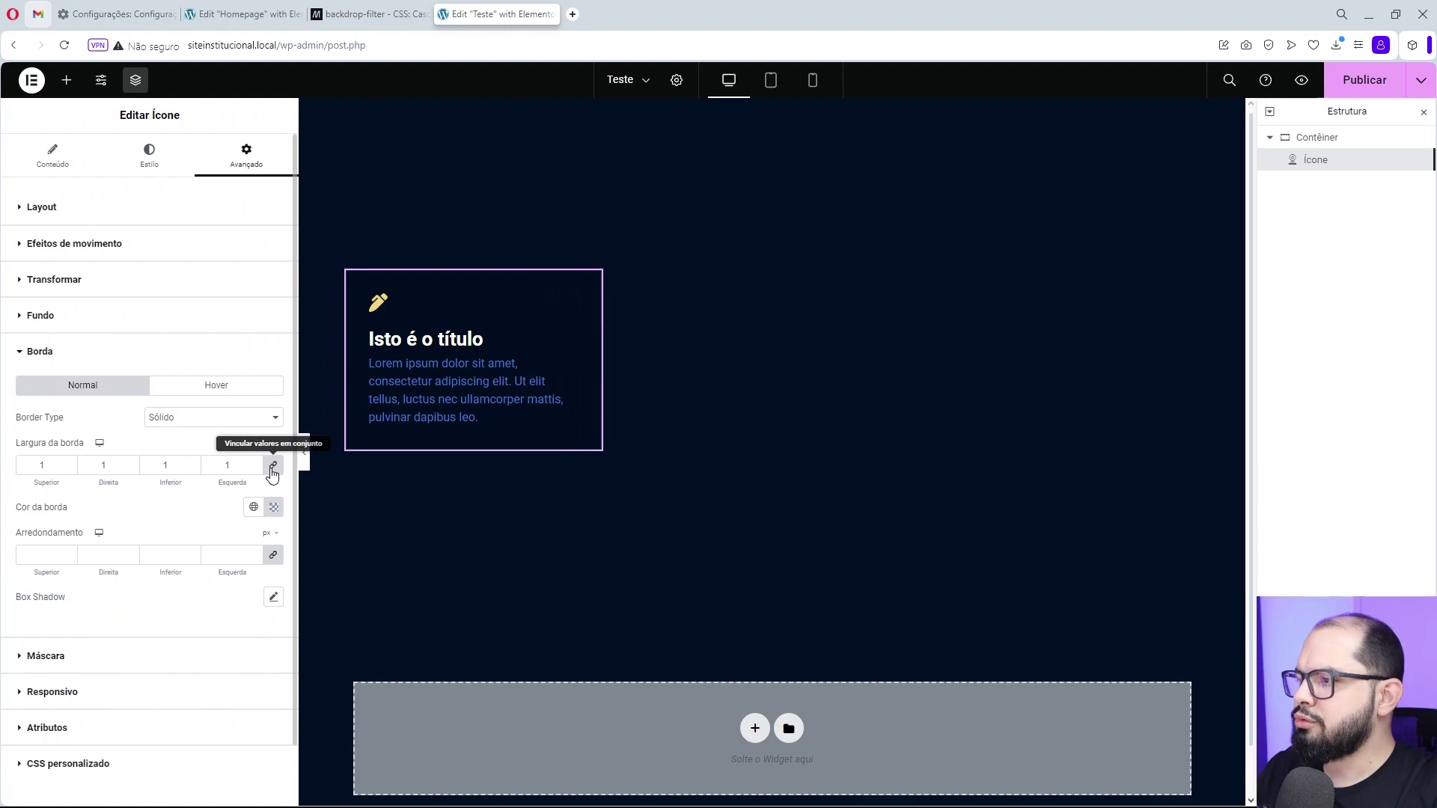
Set the right, bottom and left border widths to 0, round the corners to 30 px and preview the card.
{"action": "left_click", "coordinate": [194, 469]}
{"action": "left_click", "coordinate": [132, 469]}
{"action": "left_click", "coordinate": [215, 556]}
{"action": "type", "text": "30"}
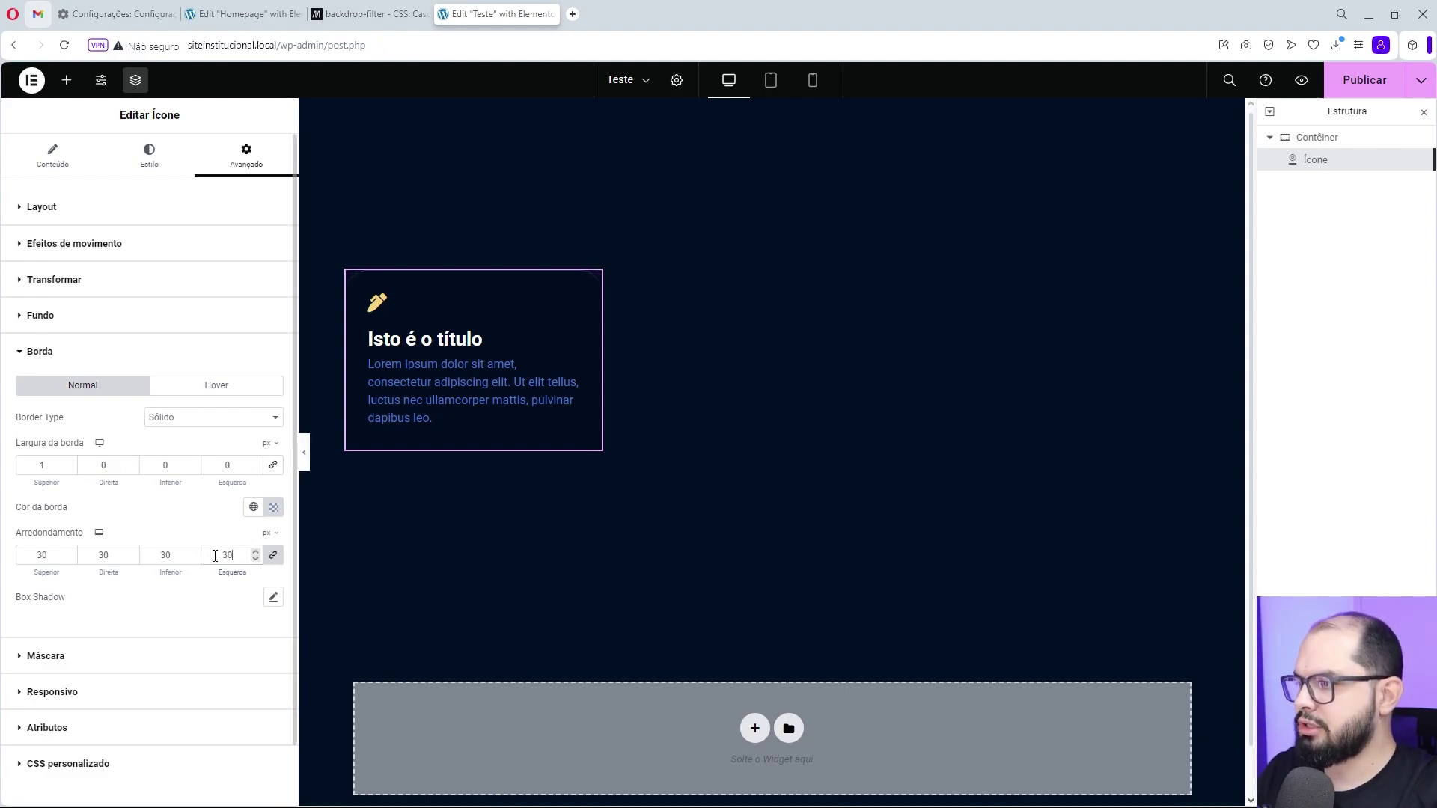
{"action": "left_click", "coordinate": [304, 453]}
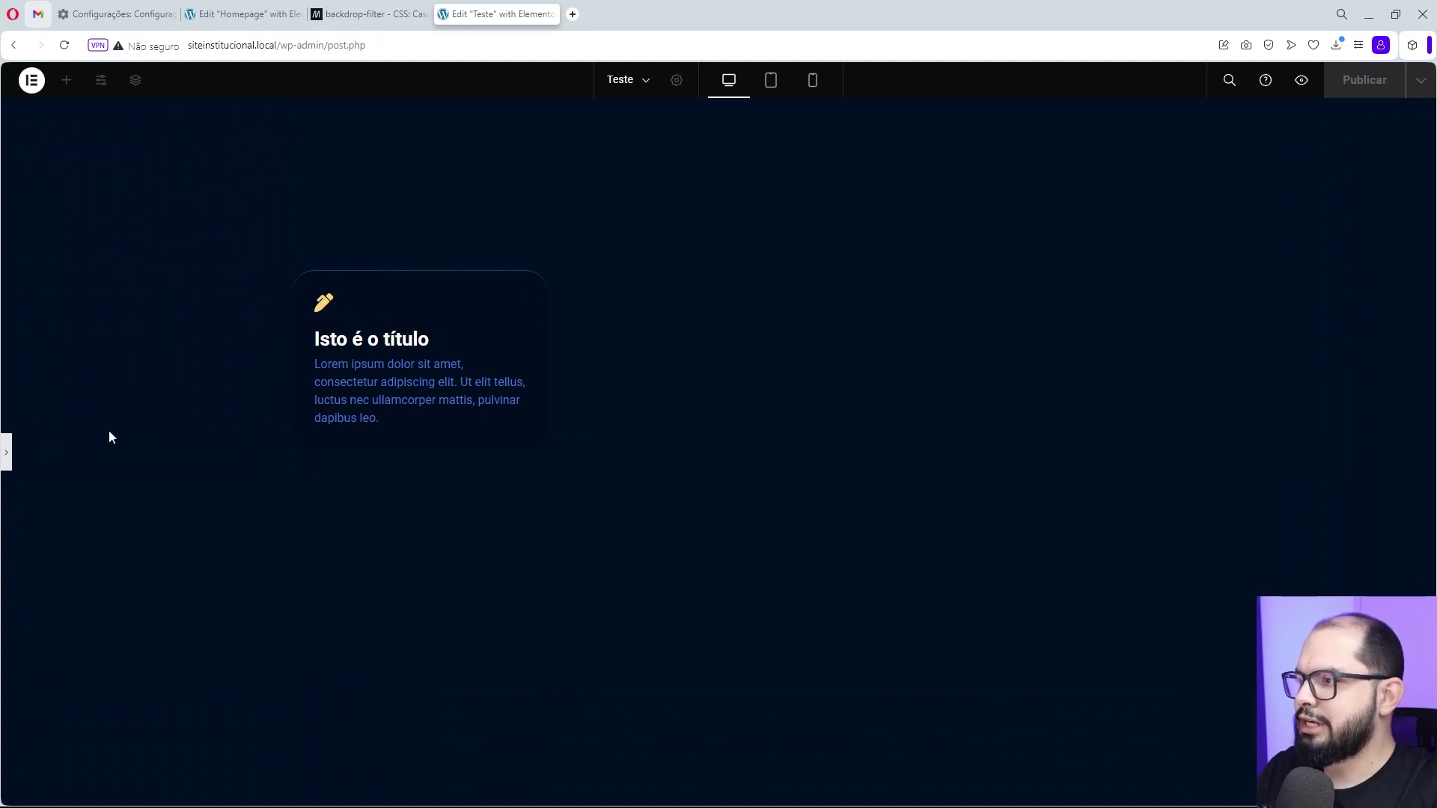
{"action": "left_click", "coordinate": [7, 453]}
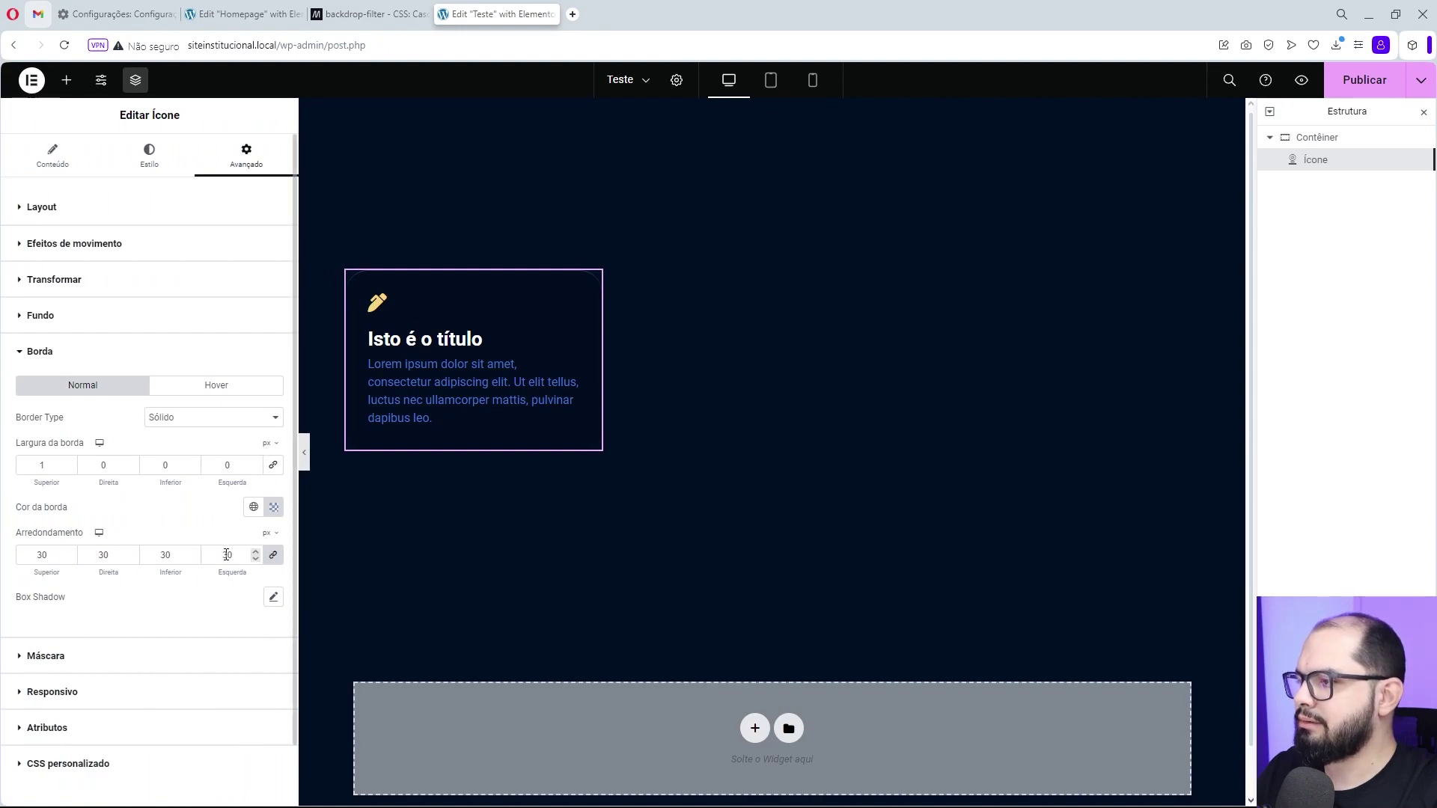
Set the icon box's corner rounding to 10 px on all corners and preview the card.
{"action": "type", "text": "10"}
{"action": "left_click", "coordinate": [306, 461]}
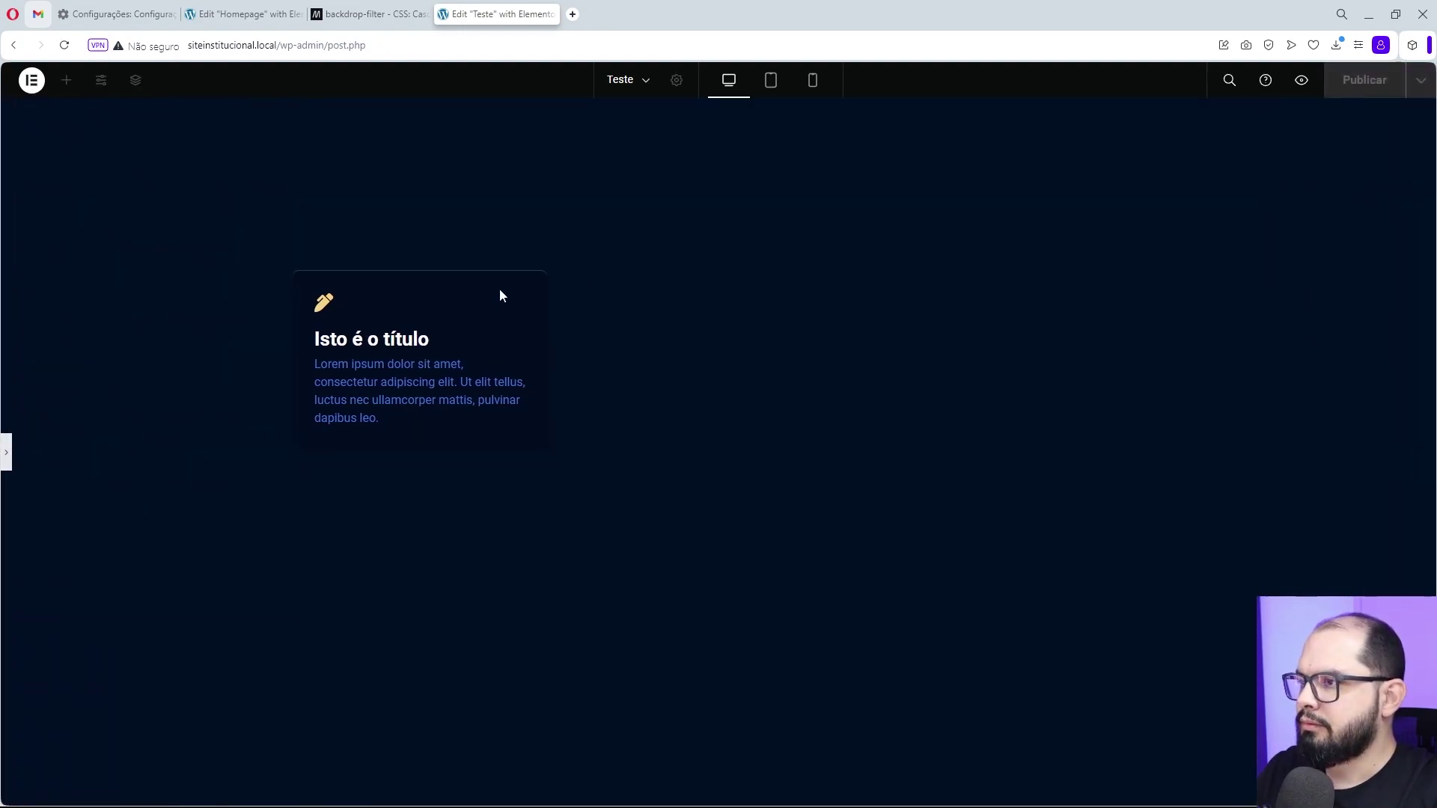
{"action": "left_click", "coordinate": [7, 455]}
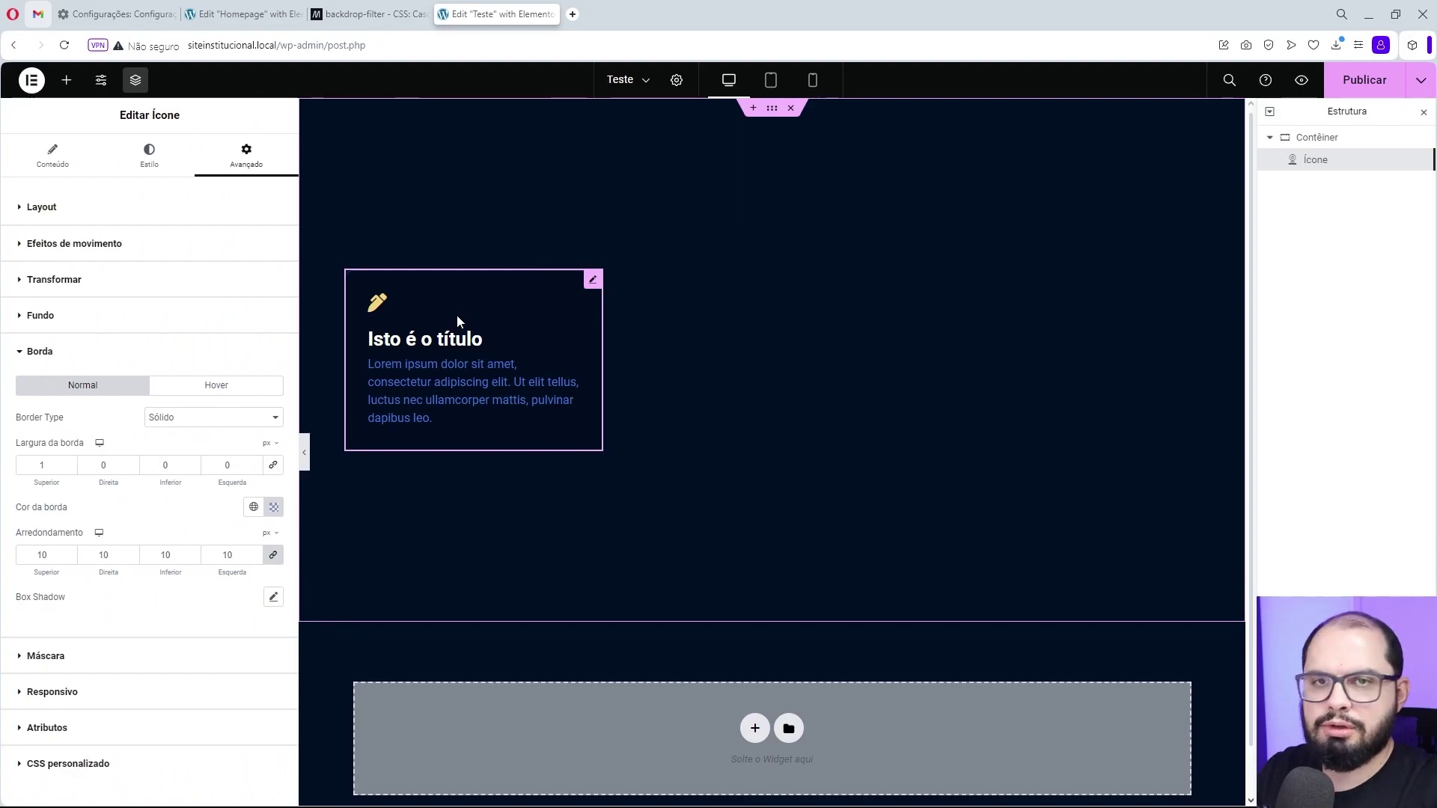
Duplicate the styled icon box twice to make a row of three identical cards.
{"action": "right_click", "coordinate": [470, 342]}
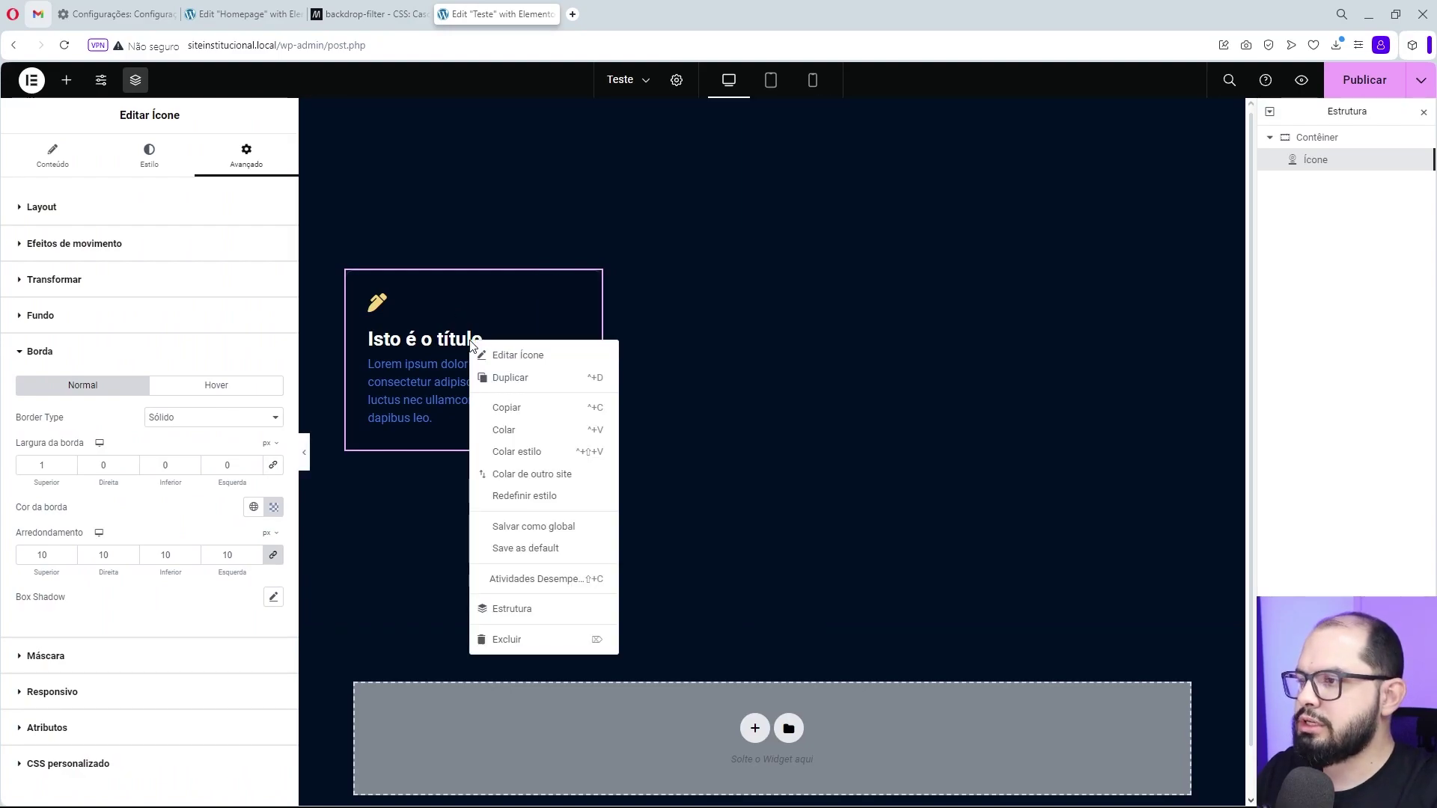
{"action": "left_click", "coordinate": [510, 377]}
{"action": "right_click", "coordinate": [983, 342]}
{"action": "left_click", "coordinate": [1008, 381]}
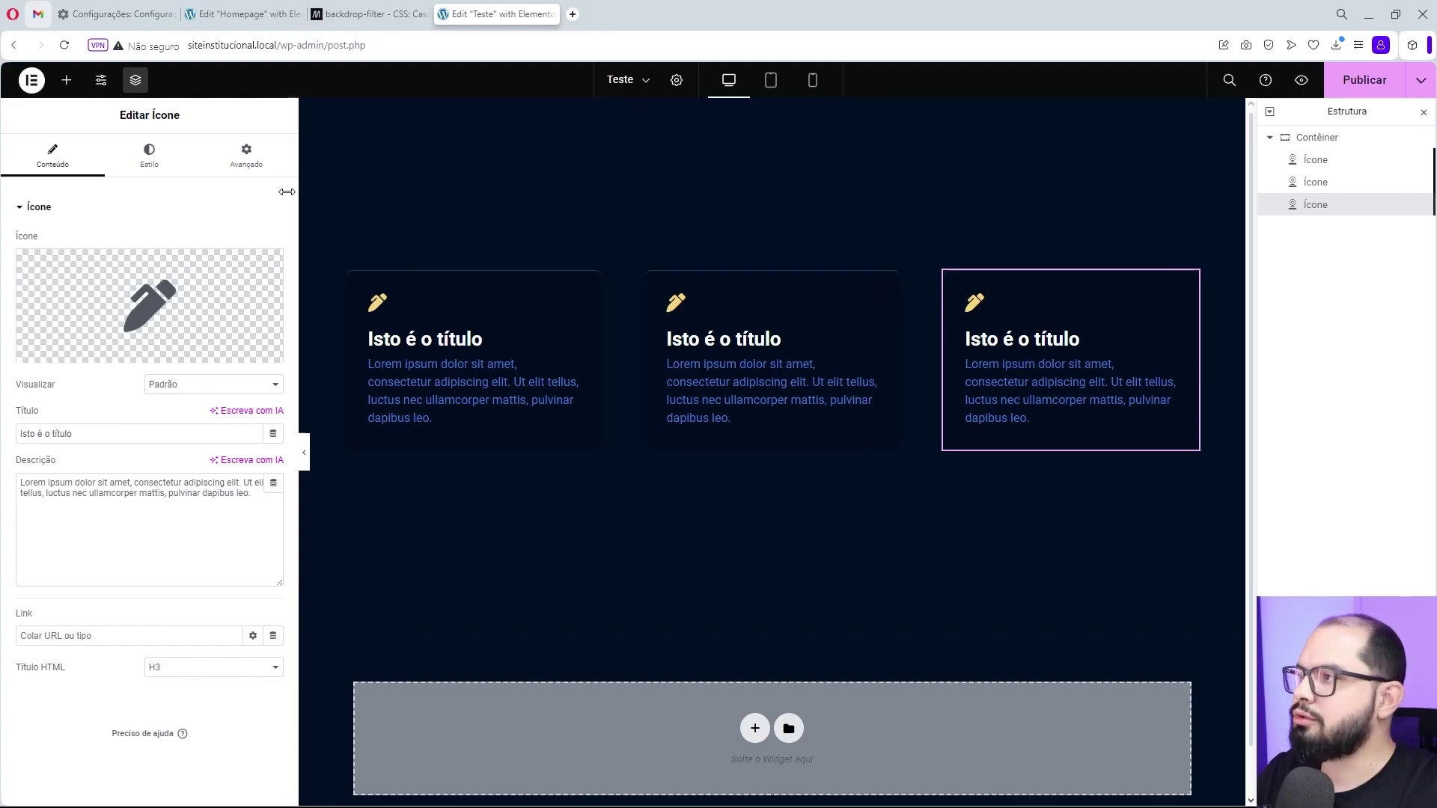
Add a new container inside the main container, after the third icon box.
{"action": "left_click", "coordinate": [70, 84]}
{"action": "left_click_drag", "start_coordinate": [78, 348], "coordinate": [1169, 402]}
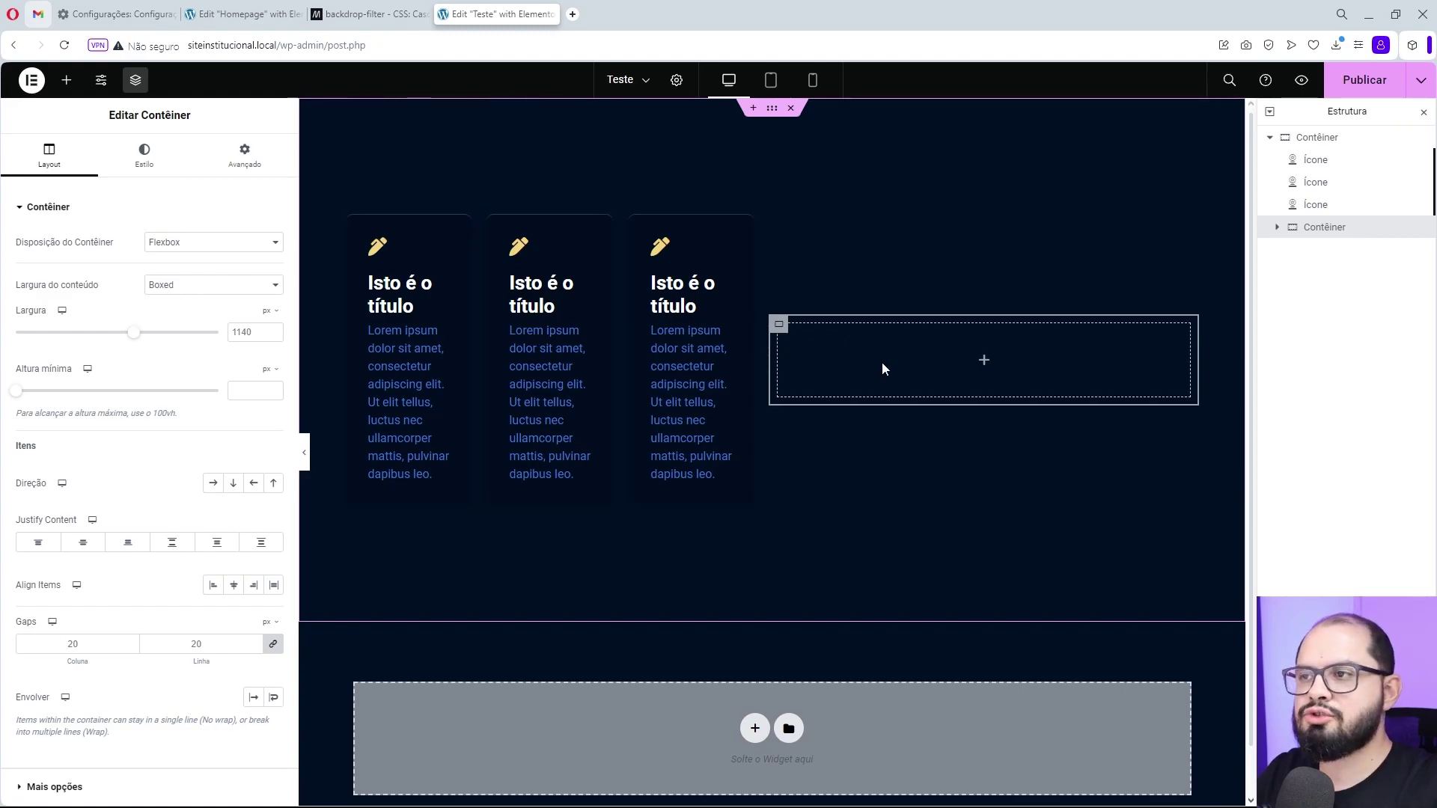
Turn on wrapping for the main container so its items break into multiple lines.
{"action": "left_click", "coordinate": [770, 110]}
{"action": "right_click", "coordinate": [772, 111]}
{"action": "left_click", "coordinate": [777, 113]}
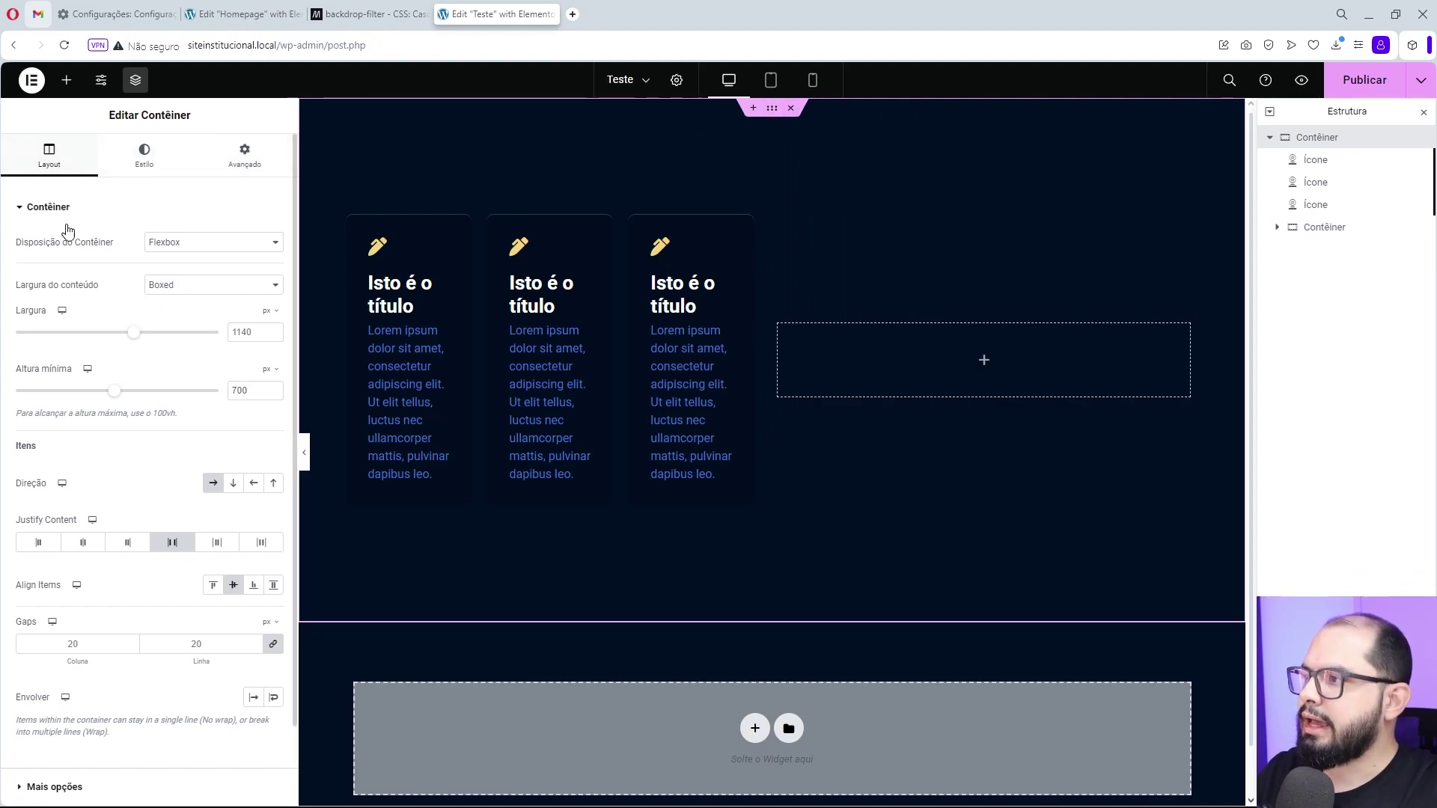
{"action": "scroll", "coordinate": [33, 705], "scroll_direction": "down", "scroll_amount": 2}
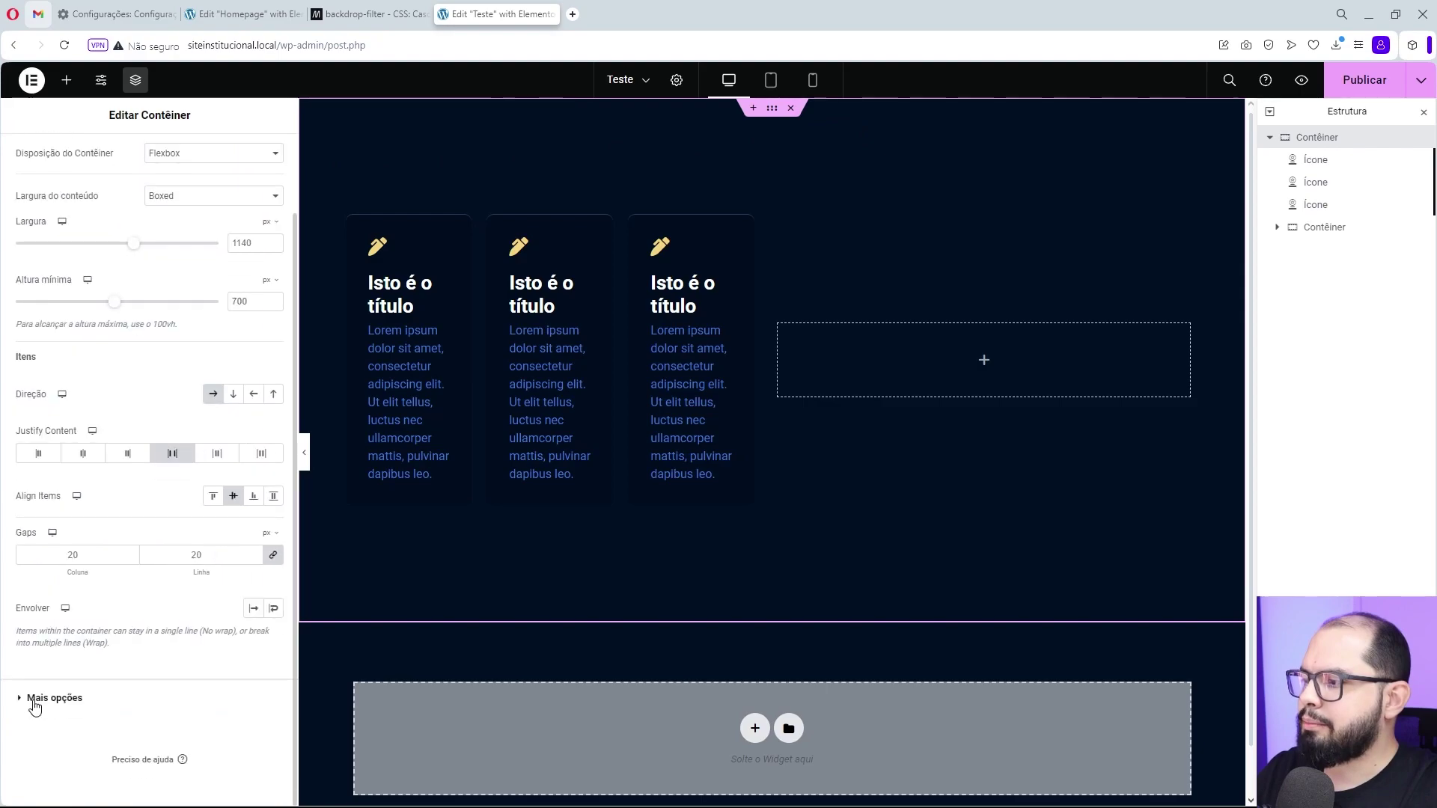
{"action": "left_click", "coordinate": [274, 609]}
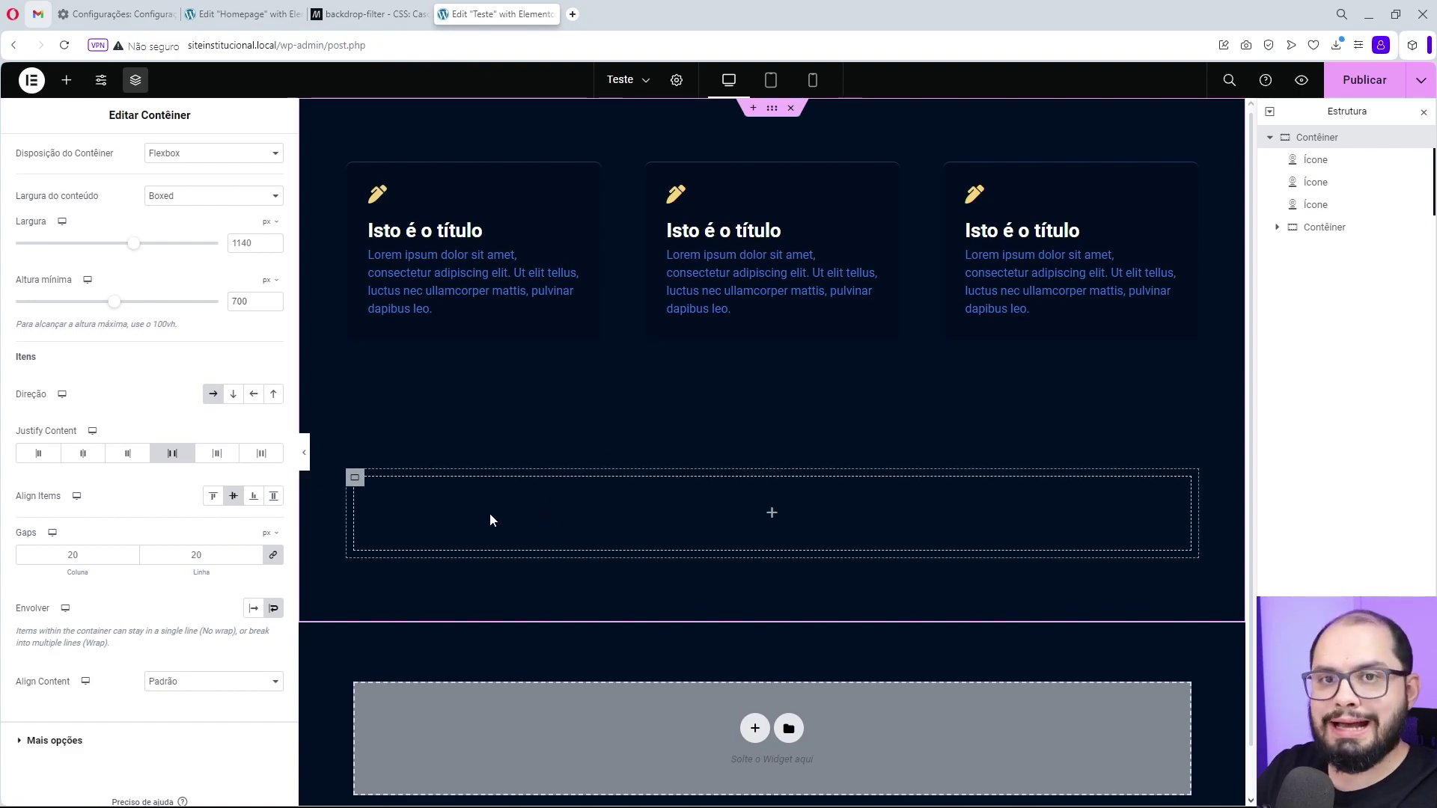
Set the z-index of the empty inner container to 0.
{"action": "right_click", "coordinate": [356, 479]}
{"action": "left_click", "coordinate": [389, 479]}
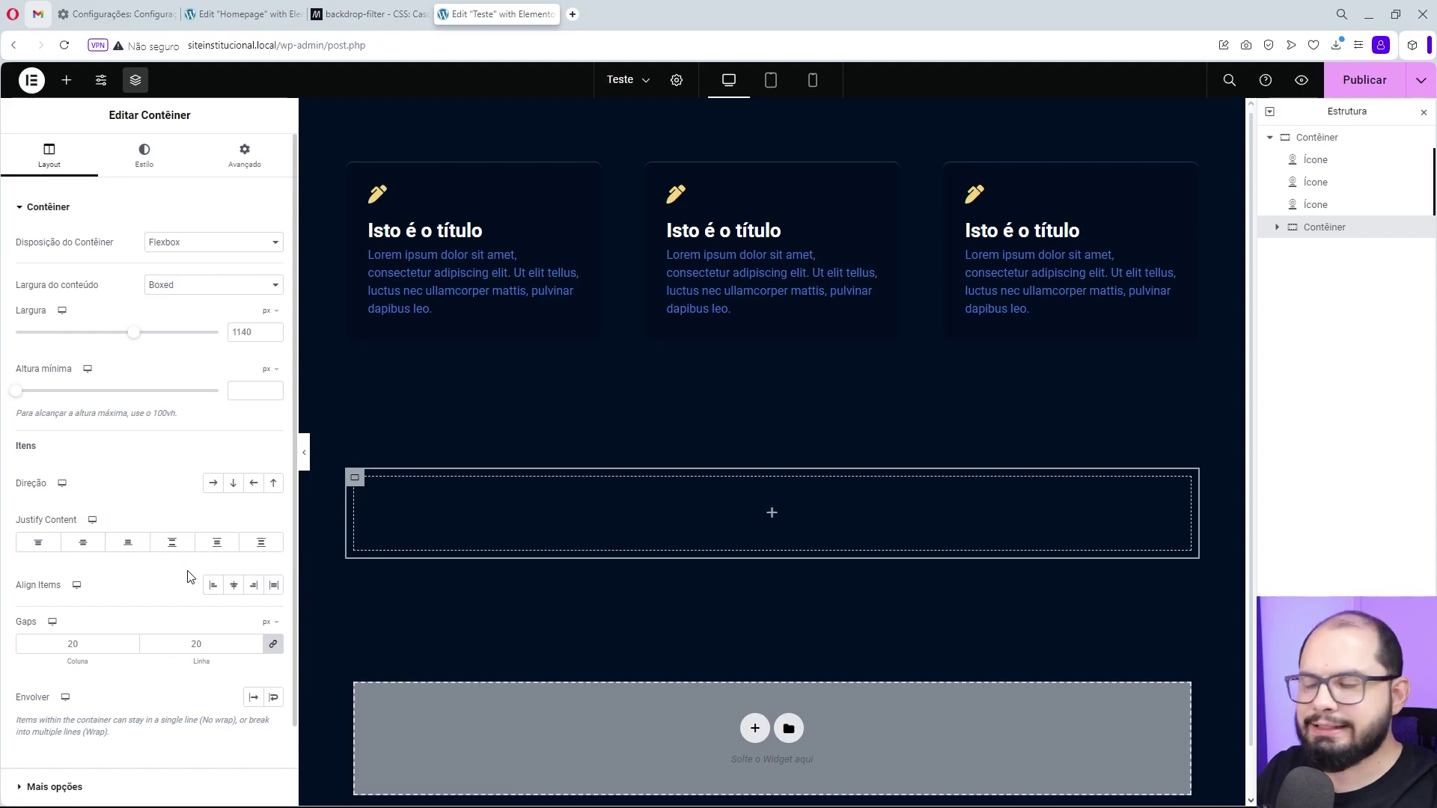
{"action": "left_click", "coordinate": [255, 174]}
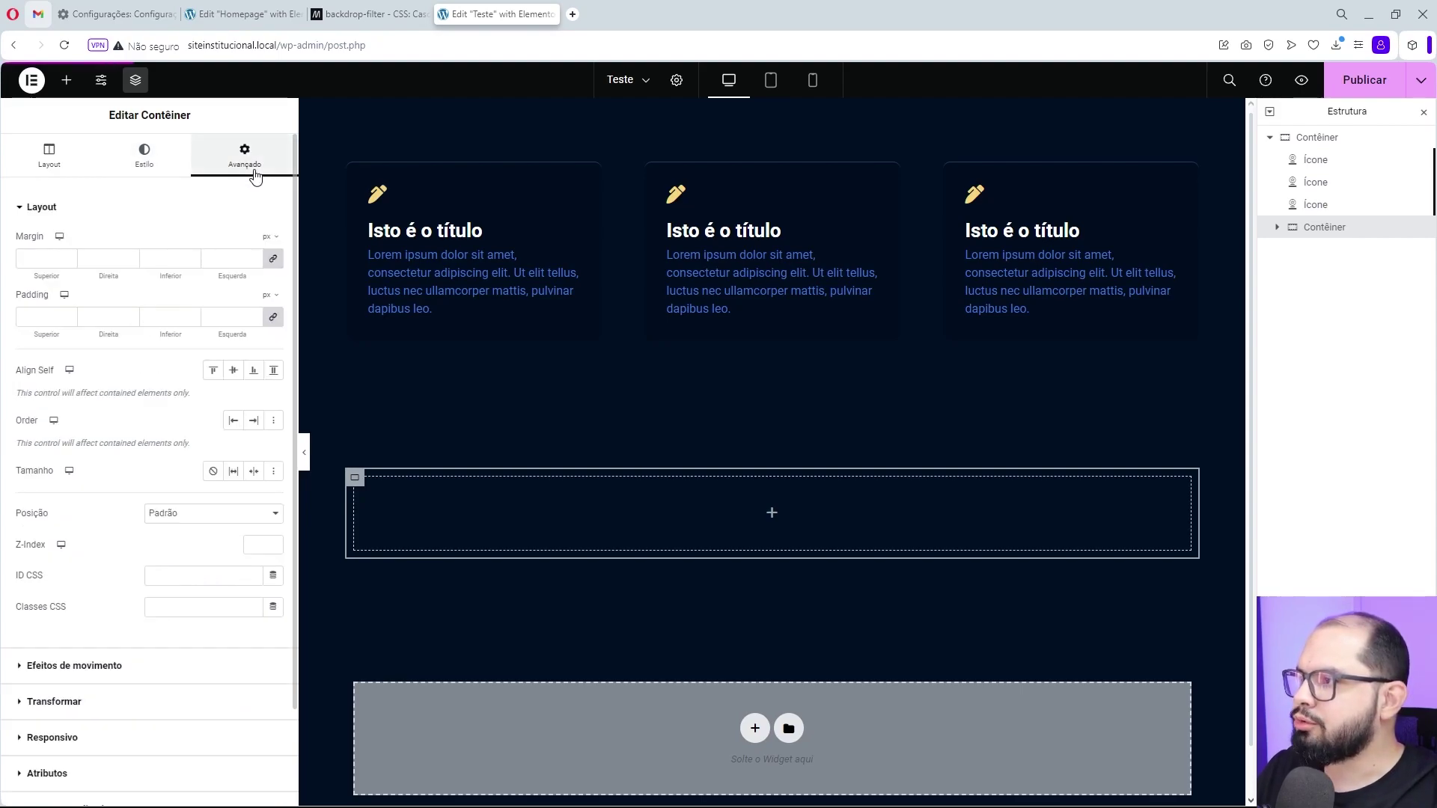
{"action": "left_click", "coordinate": [261, 546]}
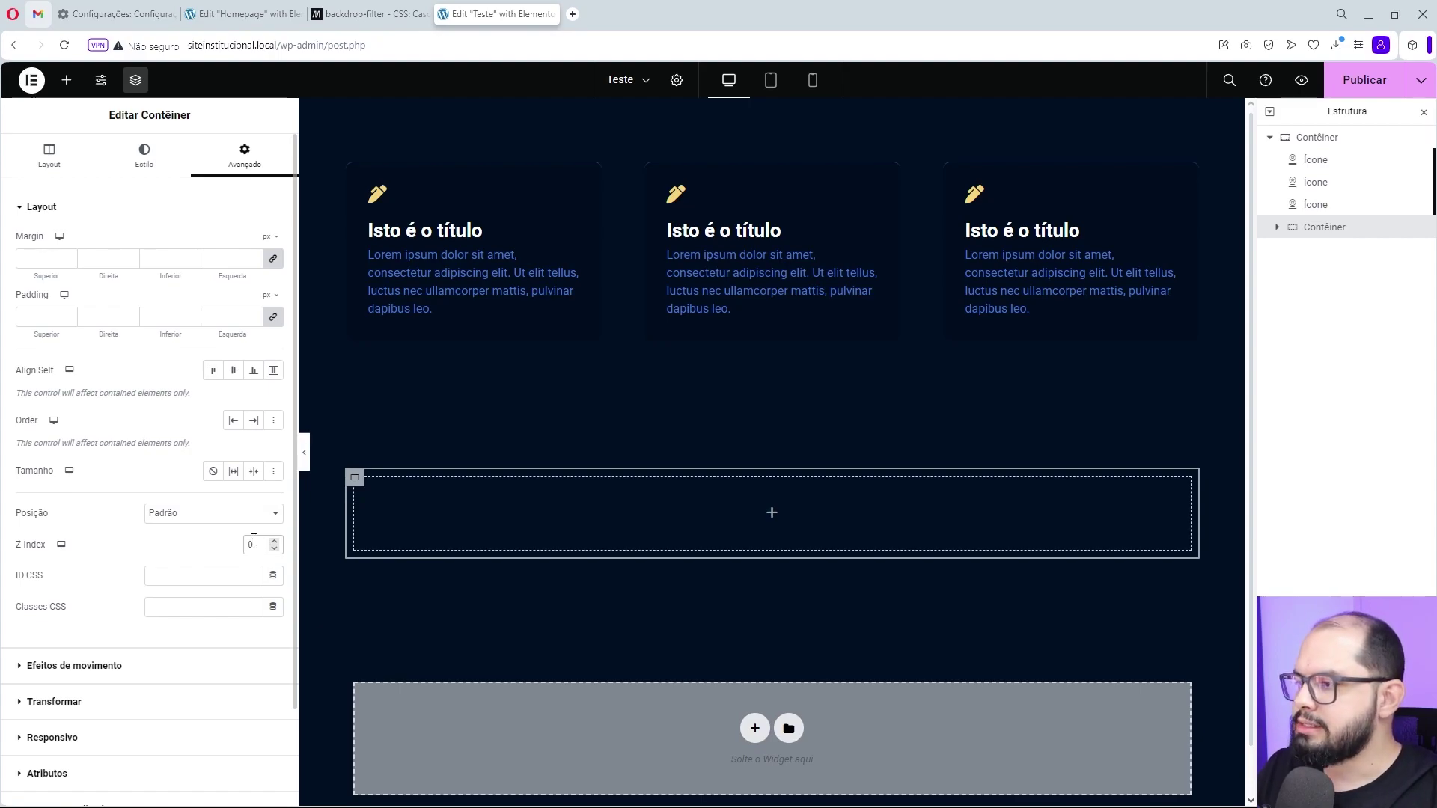
Copy the #CONTAINER blur(120px) filter rule from the text notes into the inner container's custom CSS.
{"action": "scroll", "coordinate": [253, 539], "scroll_direction": "down", "scroll_amount": 2}
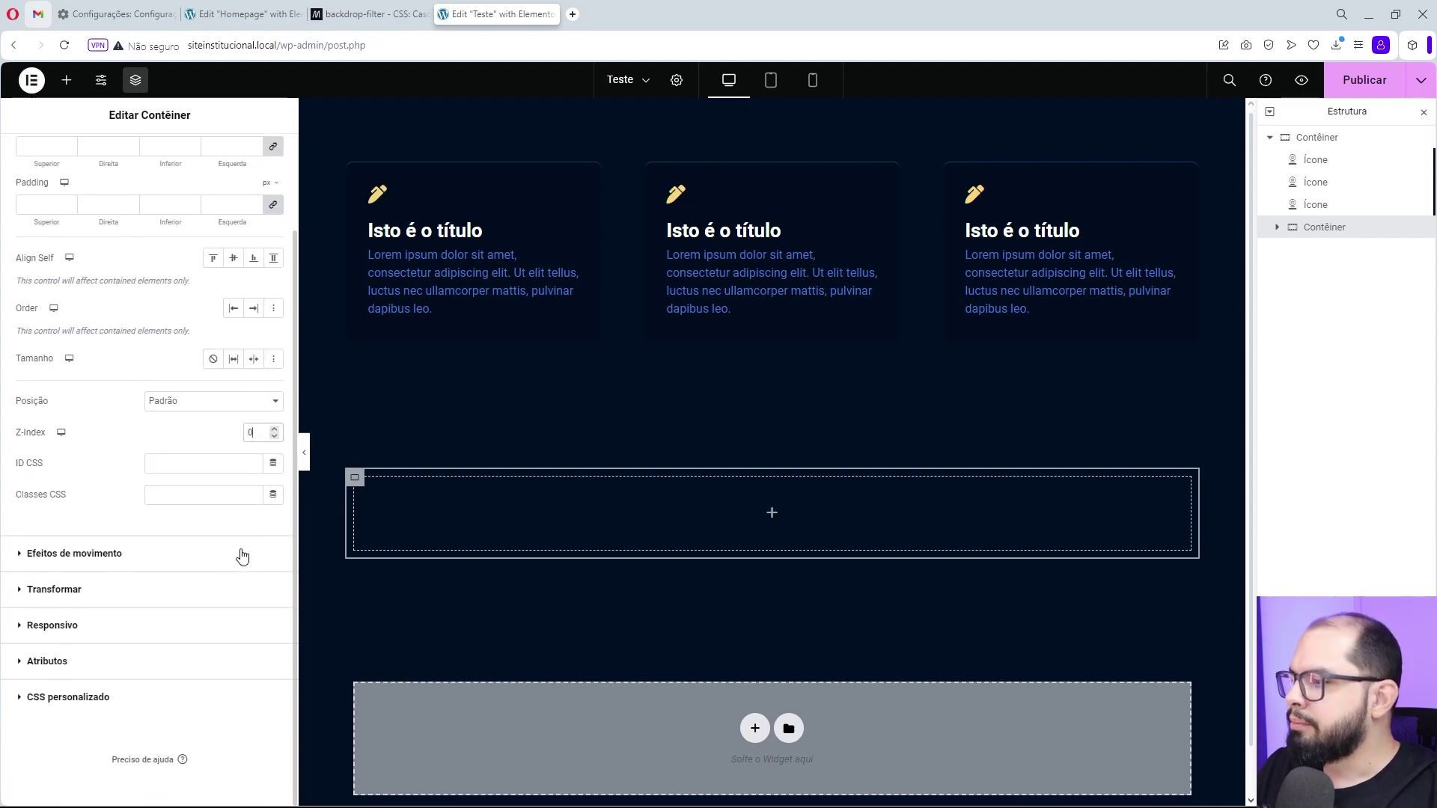
{"action": "left_click", "coordinate": [86, 698]}
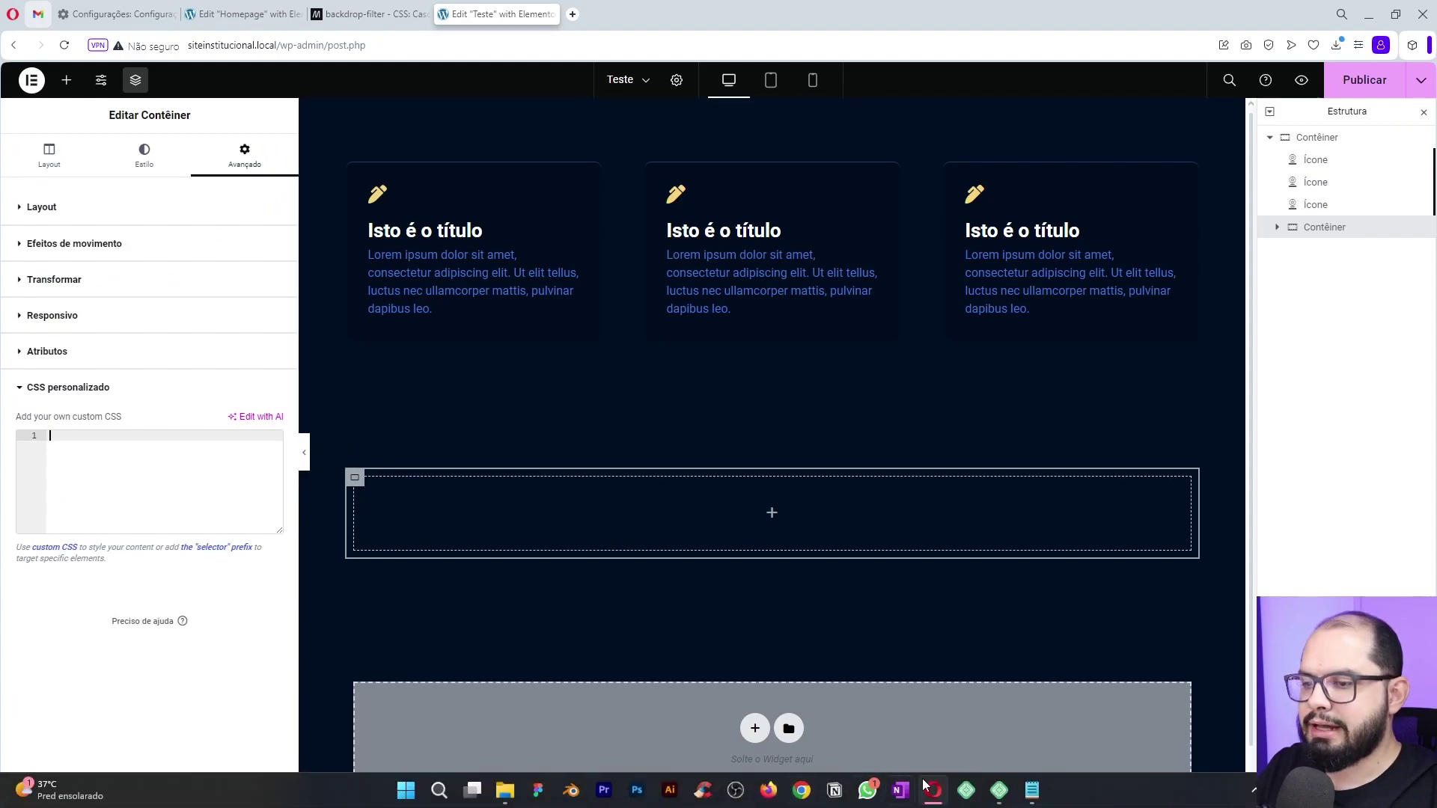
{"action": "left_click", "coordinate": [1033, 787]}
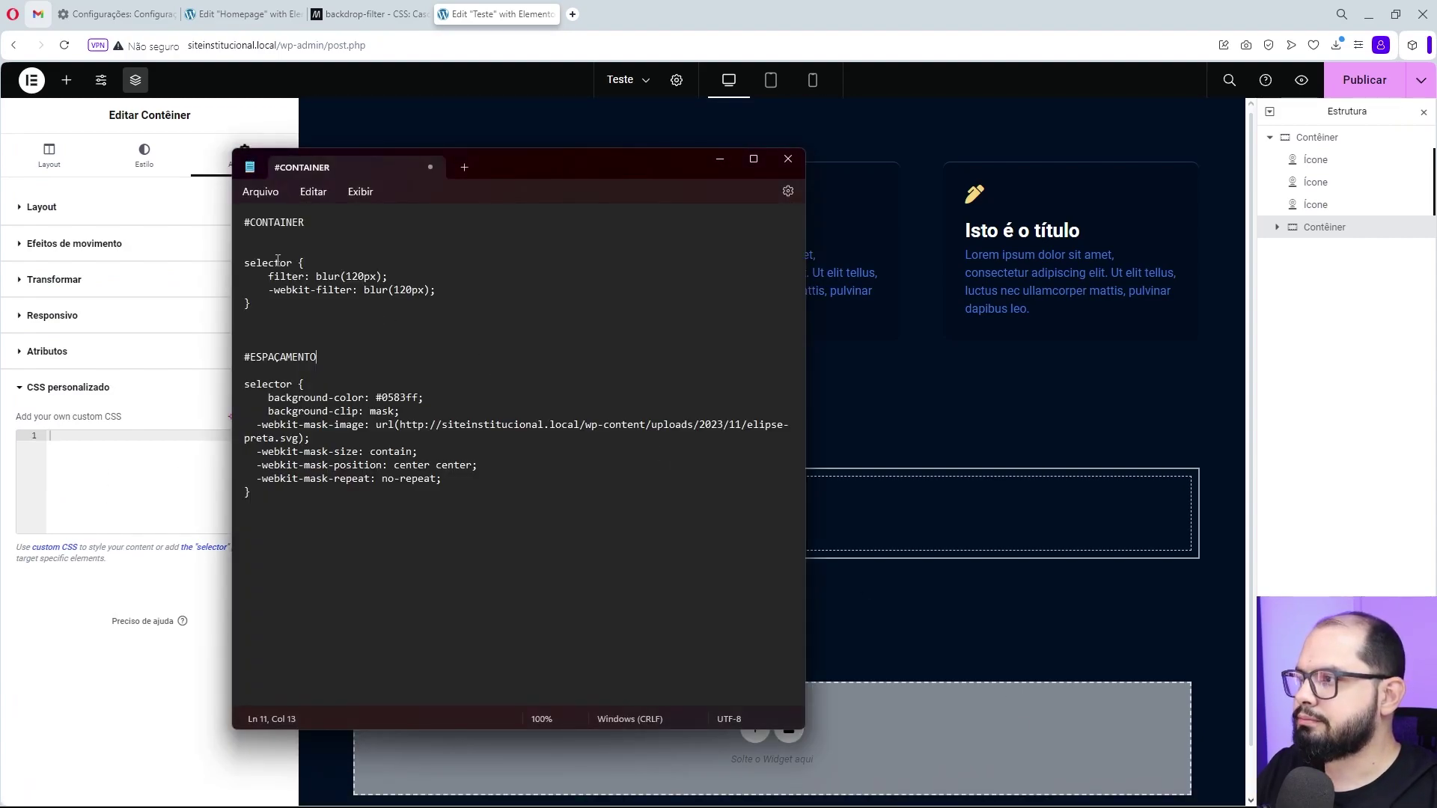
{"action": "triple_click", "coordinate": [237, 266]}
{"action": "left_click_drag", "start_coordinate": [257, 299], "coordinate": [241, 266]}
{"action": "key", "text": "ctrl+c"}
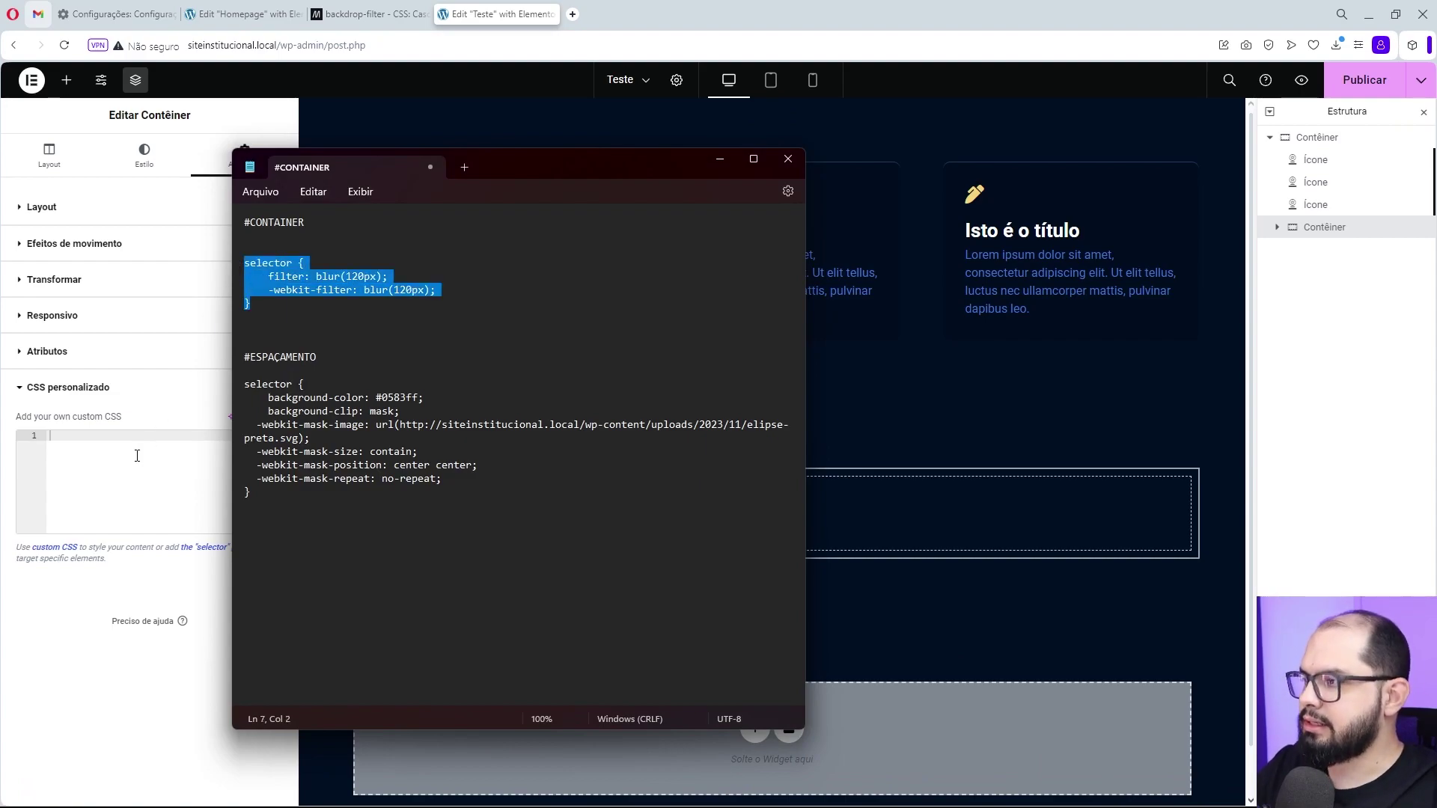
{"action": "left_click", "coordinate": [135, 453]}
{"action": "key", "text": "ctrl+v"}
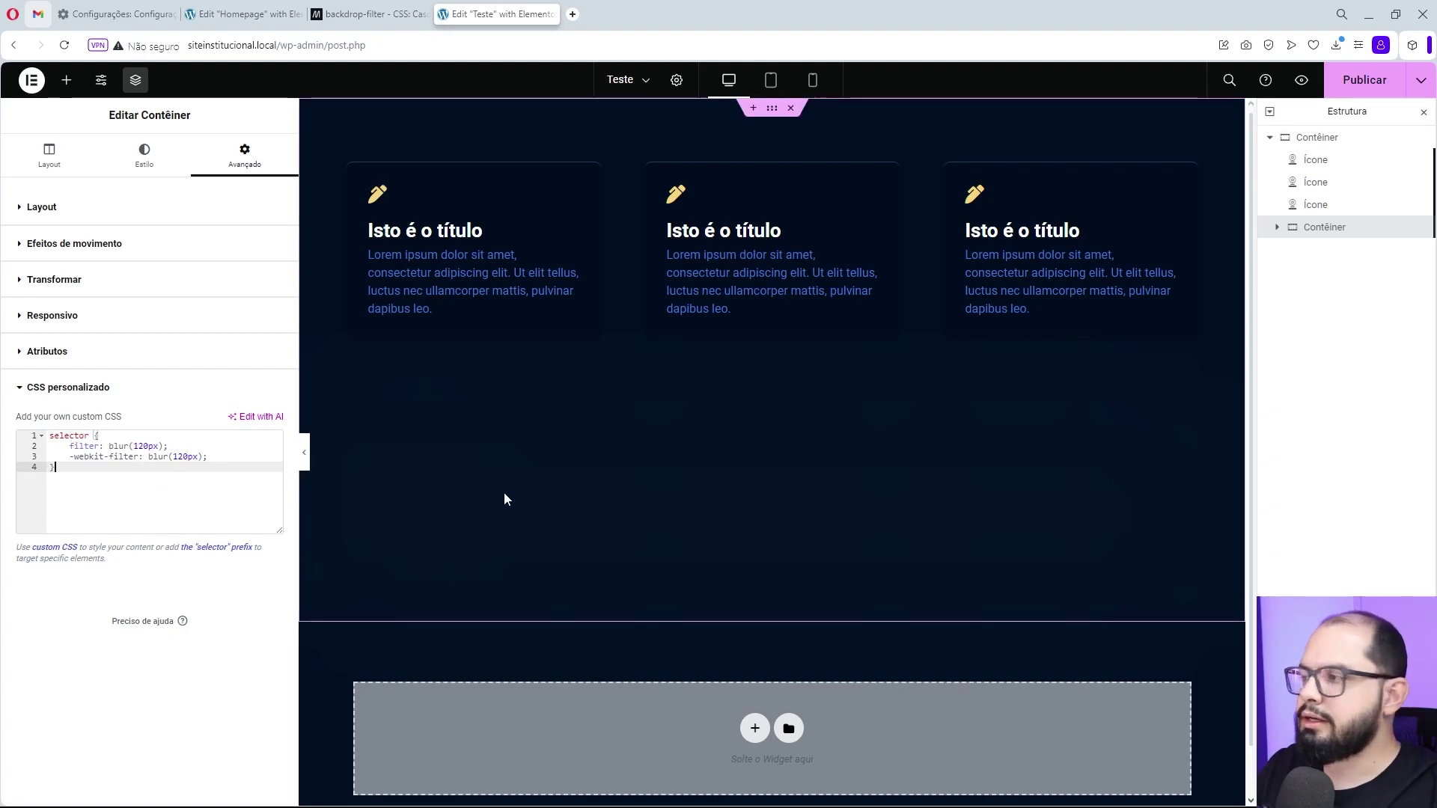
Set the inner container's position to Absoluto.
{"action": "left_click", "coordinate": [71, 209]}
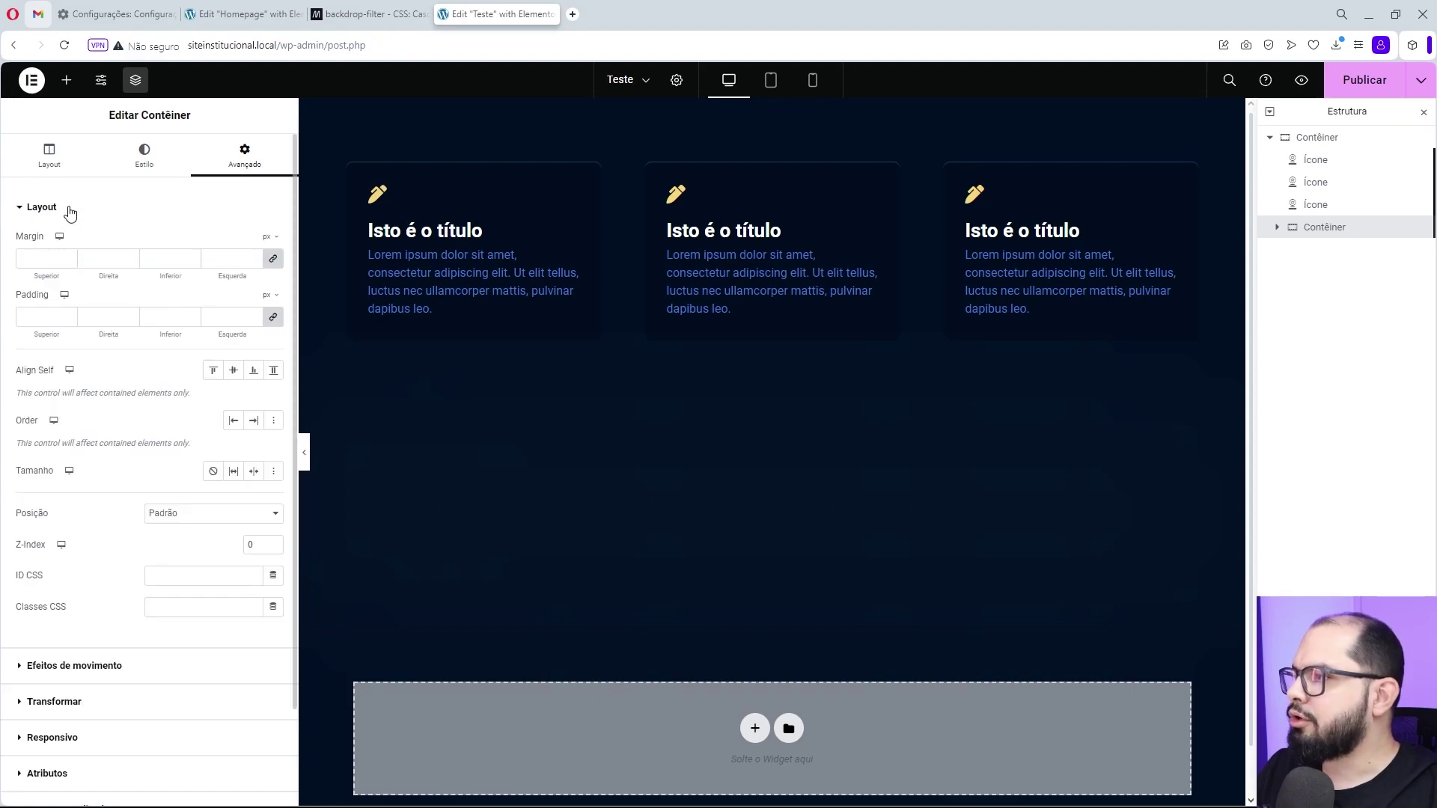
{"action": "left_click", "coordinate": [170, 514]}
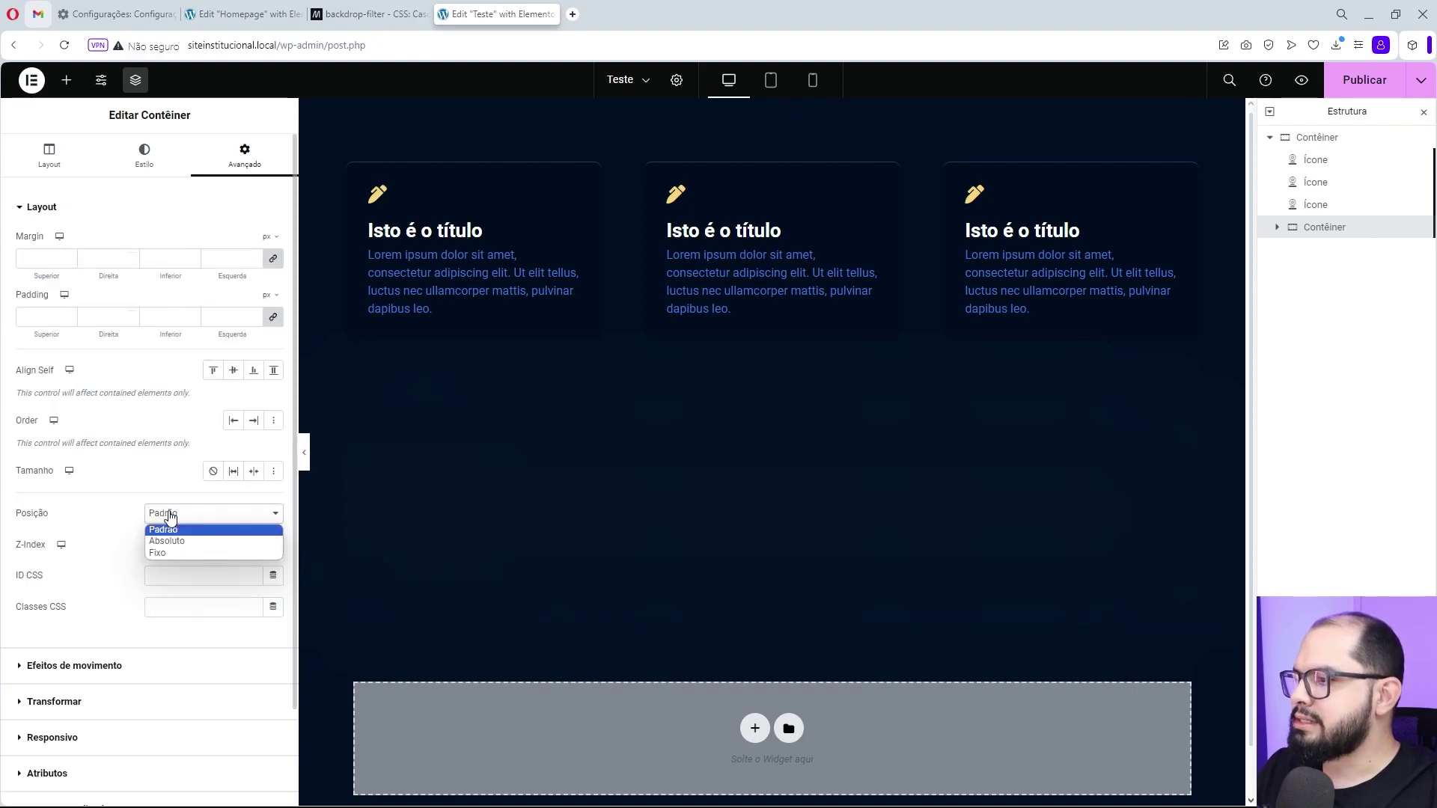
{"action": "left_click", "coordinate": [177, 546]}
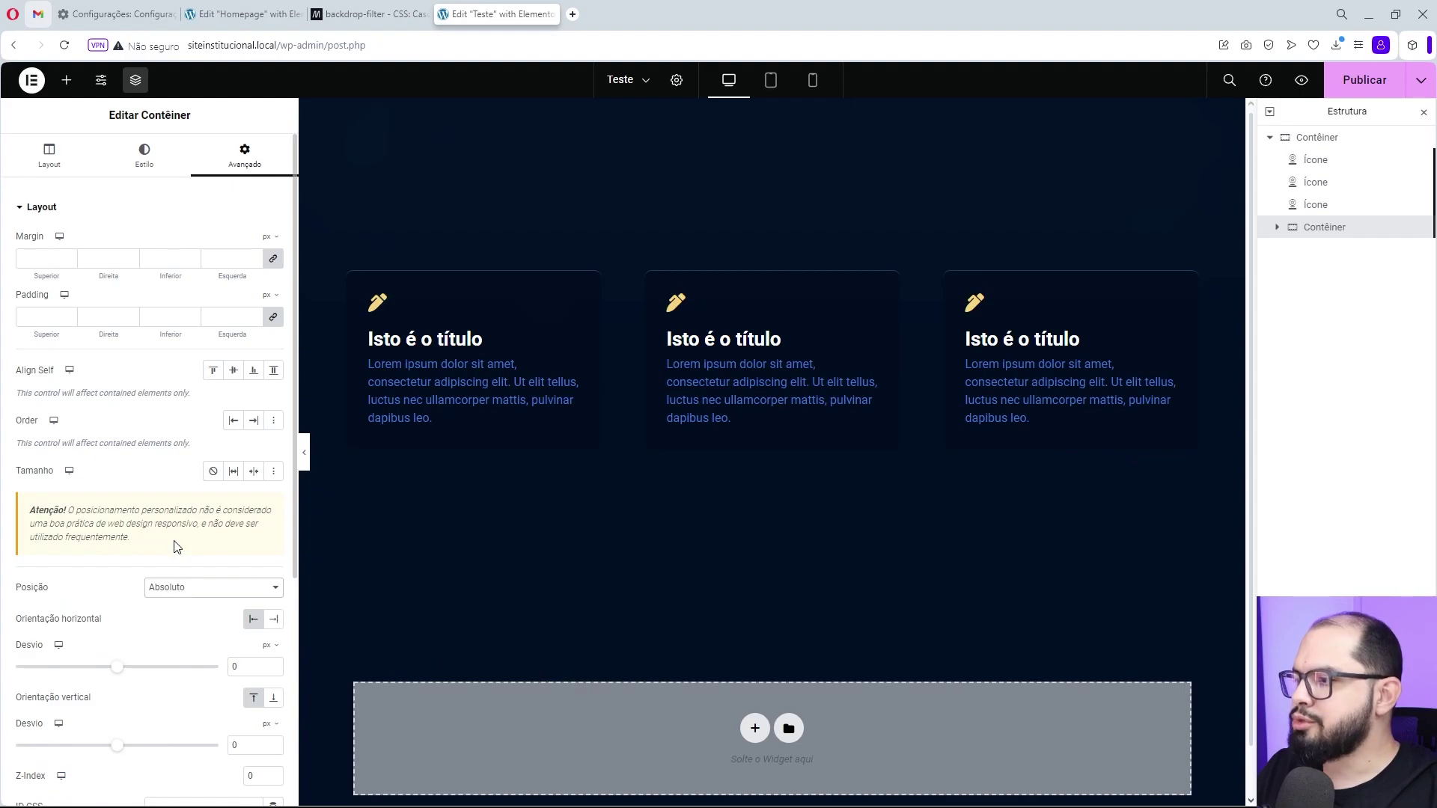
{"action": "scroll", "coordinate": [189, 640], "scroll_direction": "down", "scroll_amount": 2}
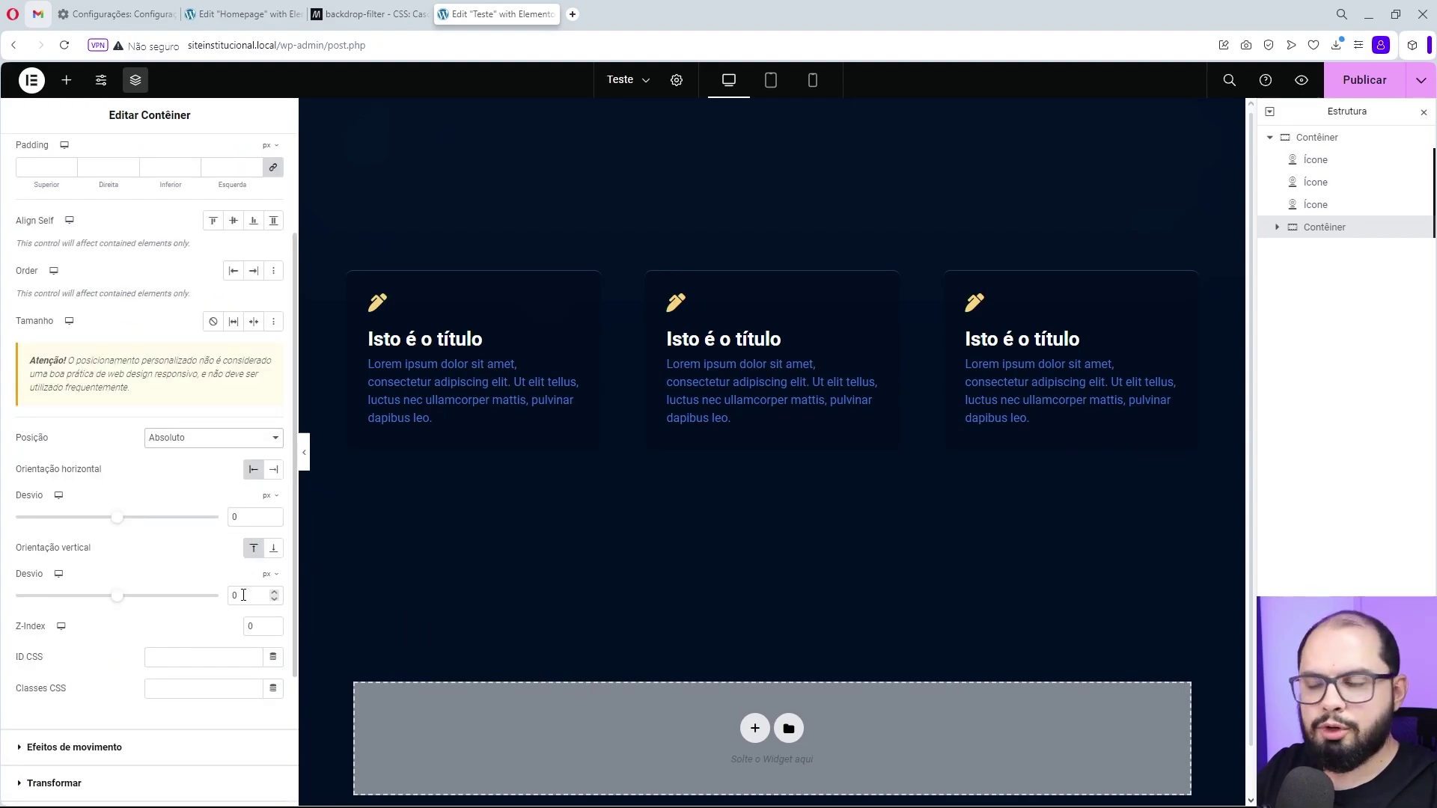
{"action": "scroll", "coordinate": [146, 329], "scroll_direction": "up", "scroll_amount": 2}
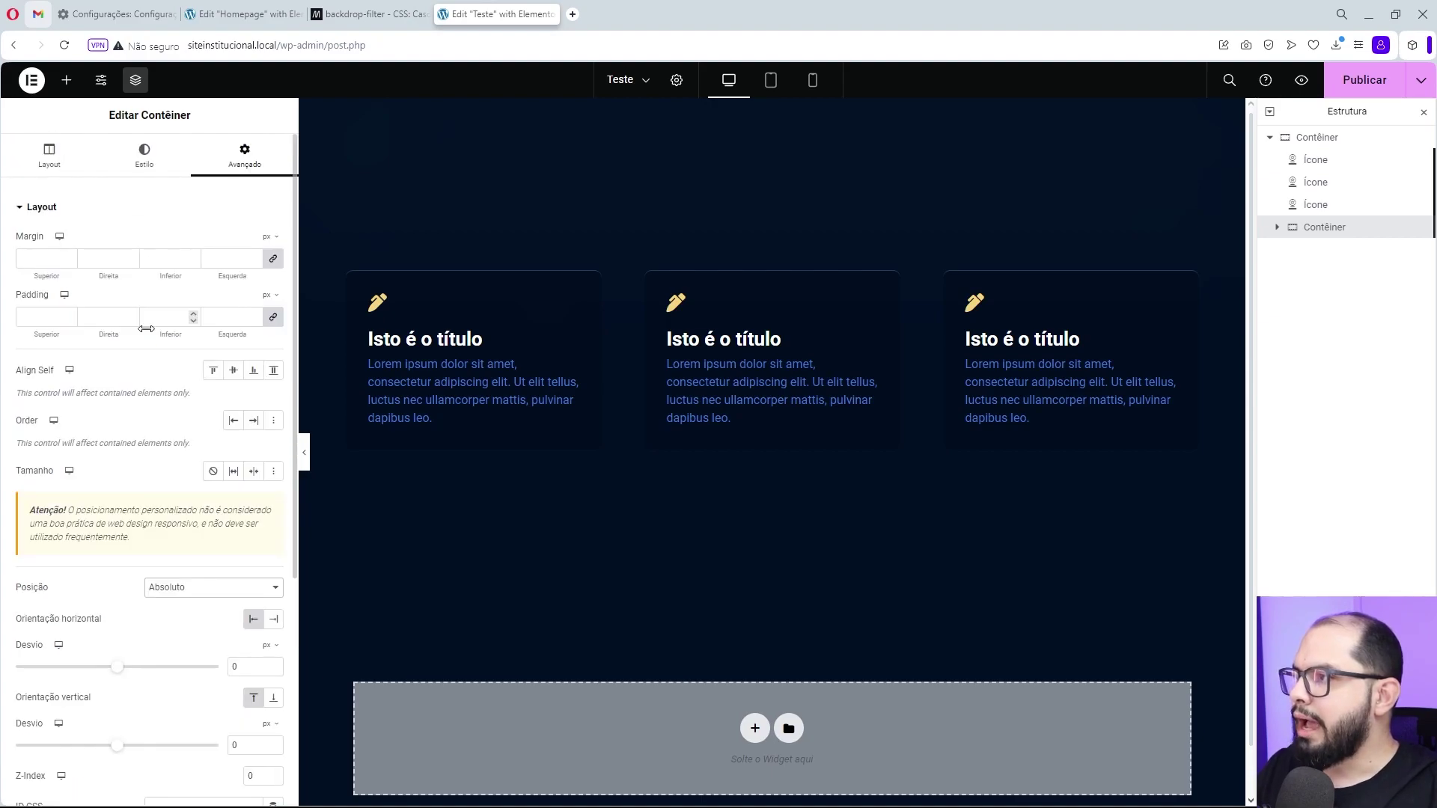
{"action": "left_click", "coordinate": [66, 169]}
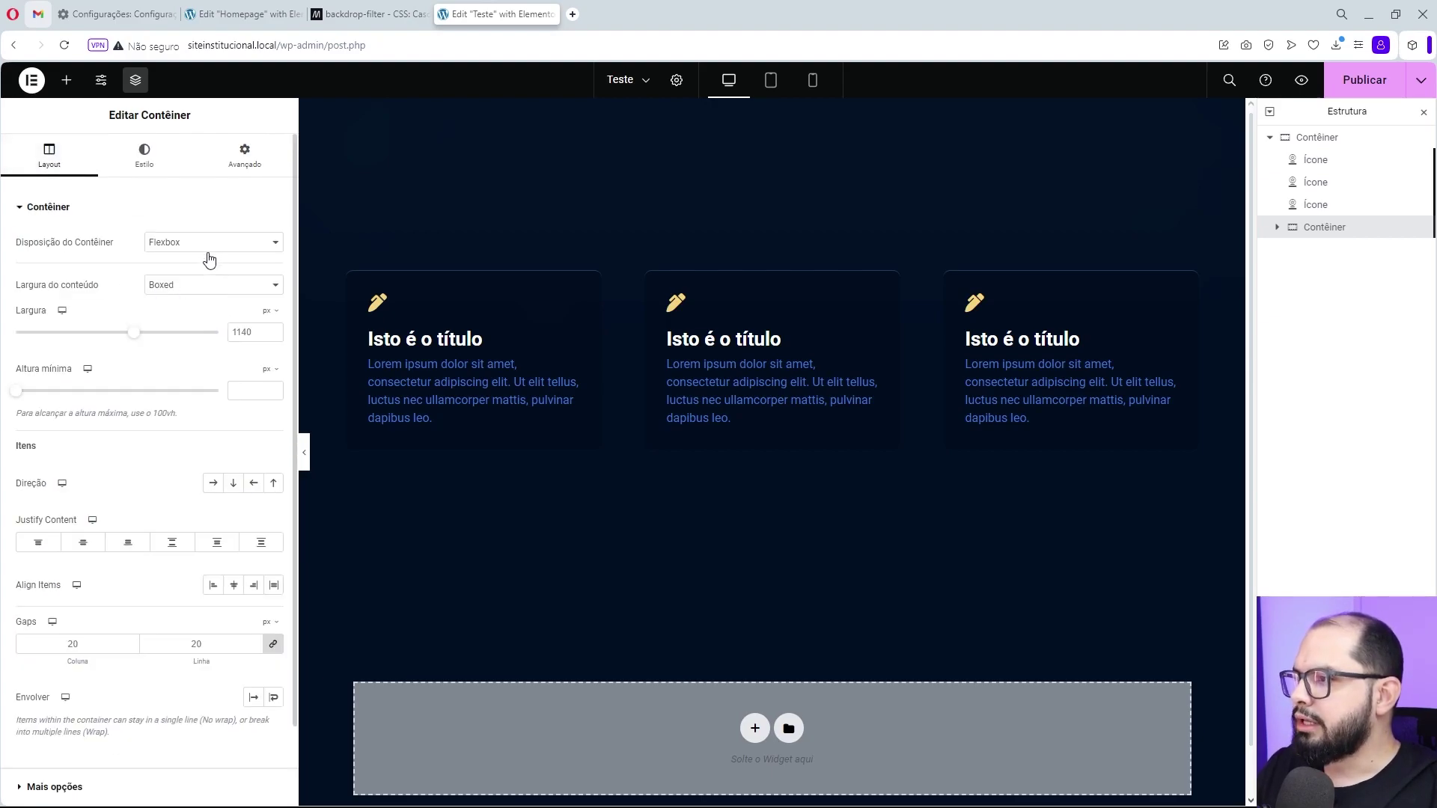
{"action": "left_click", "coordinate": [238, 169]}
{"action": "scroll", "coordinate": [199, 426], "scroll_direction": "down", "scroll_amount": 2}
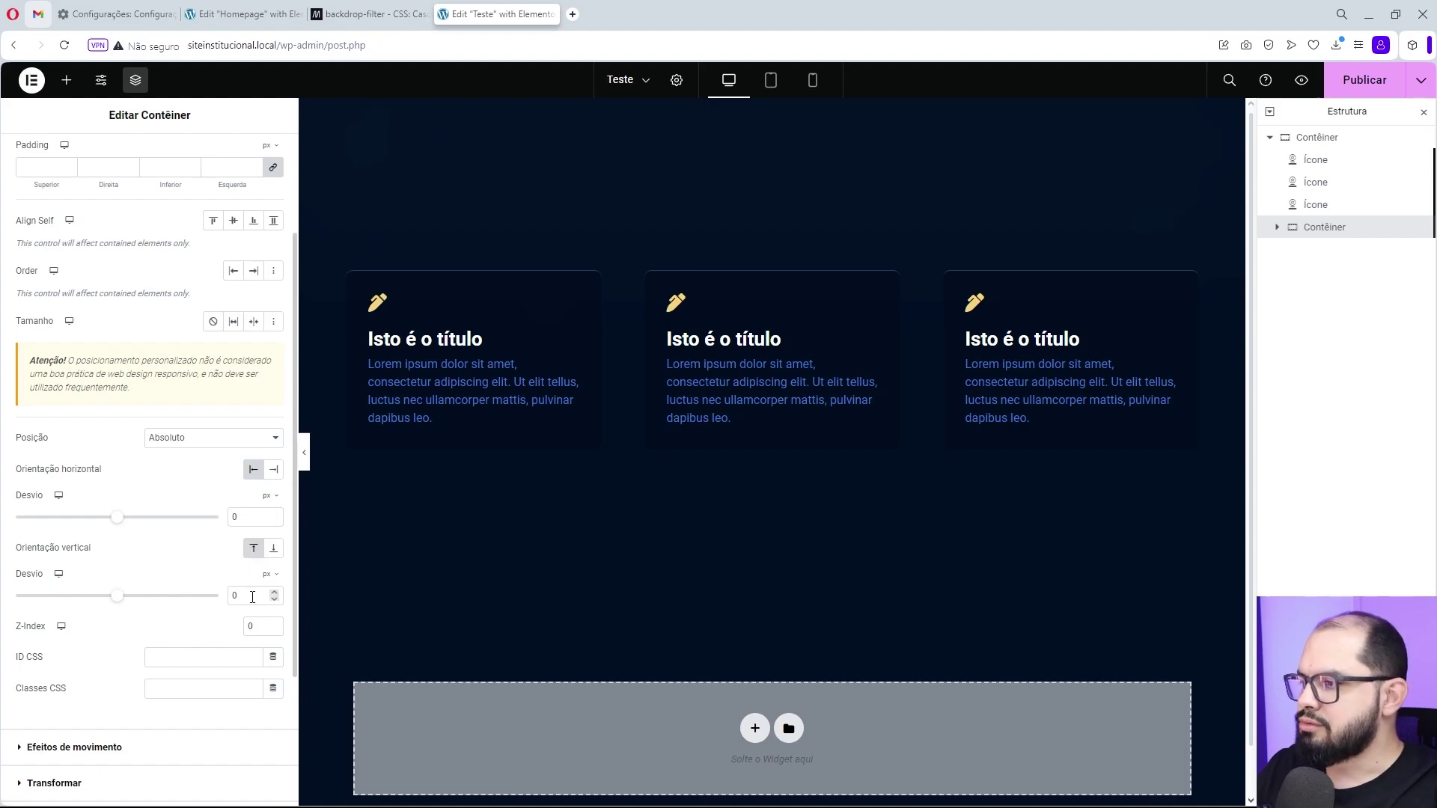
{"action": "scroll", "coordinate": [223, 586], "scroll_direction": "down", "scroll_amount": 3}
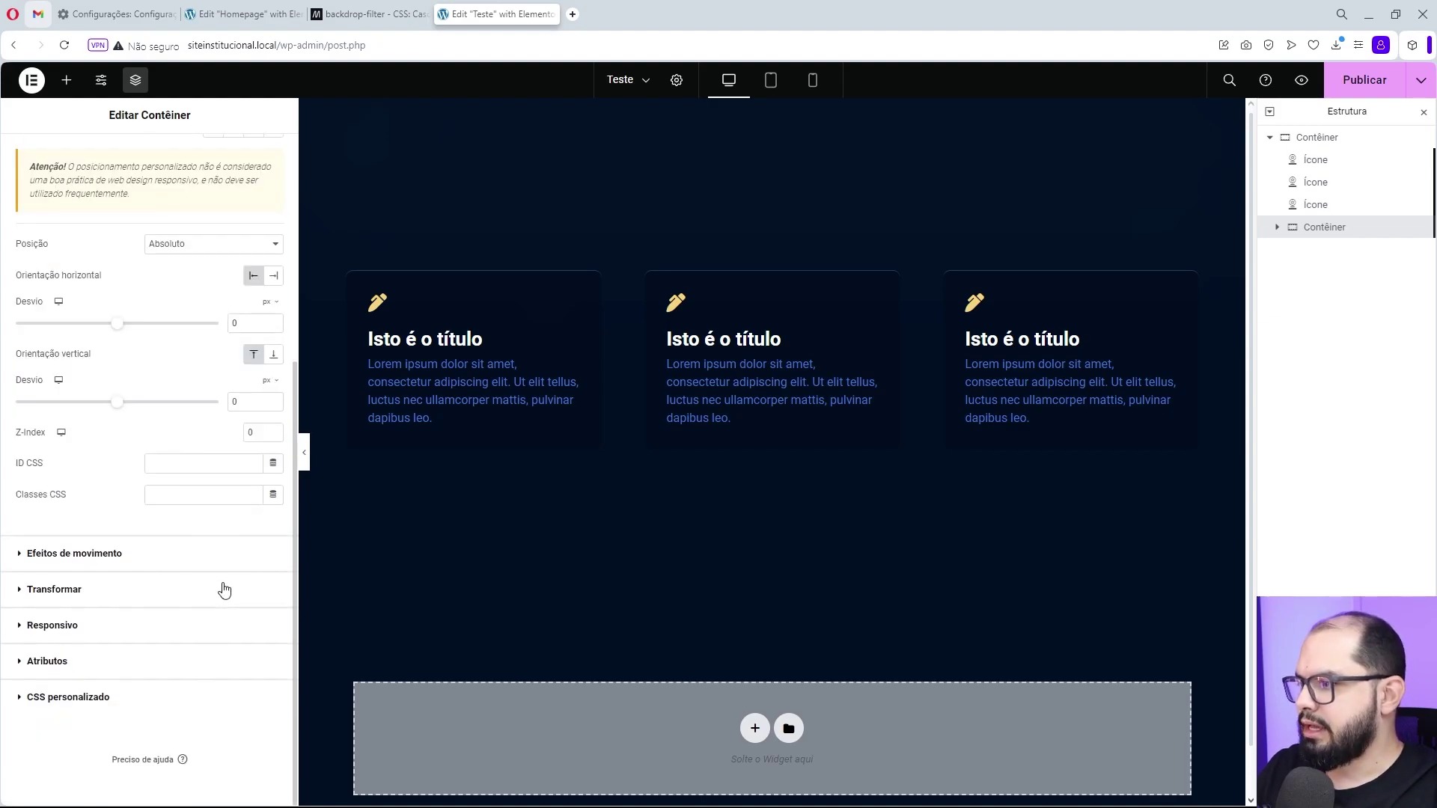
{"action": "left_click", "coordinate": [101, 699]}
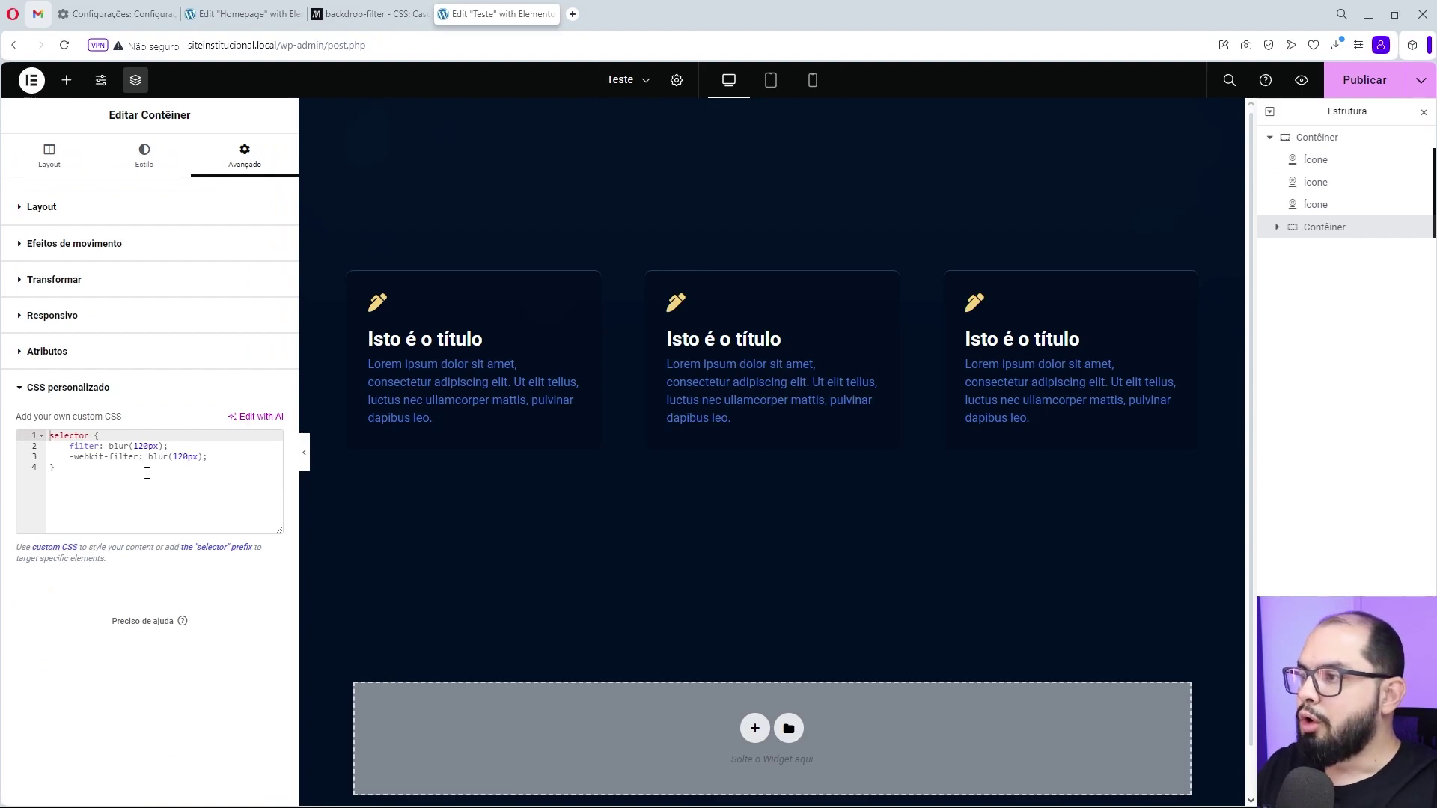
Set the z-index of the first icon box to 1 in its advanced layout settings.
{"action": "mouse_move", "coordinate": [545, 308]}
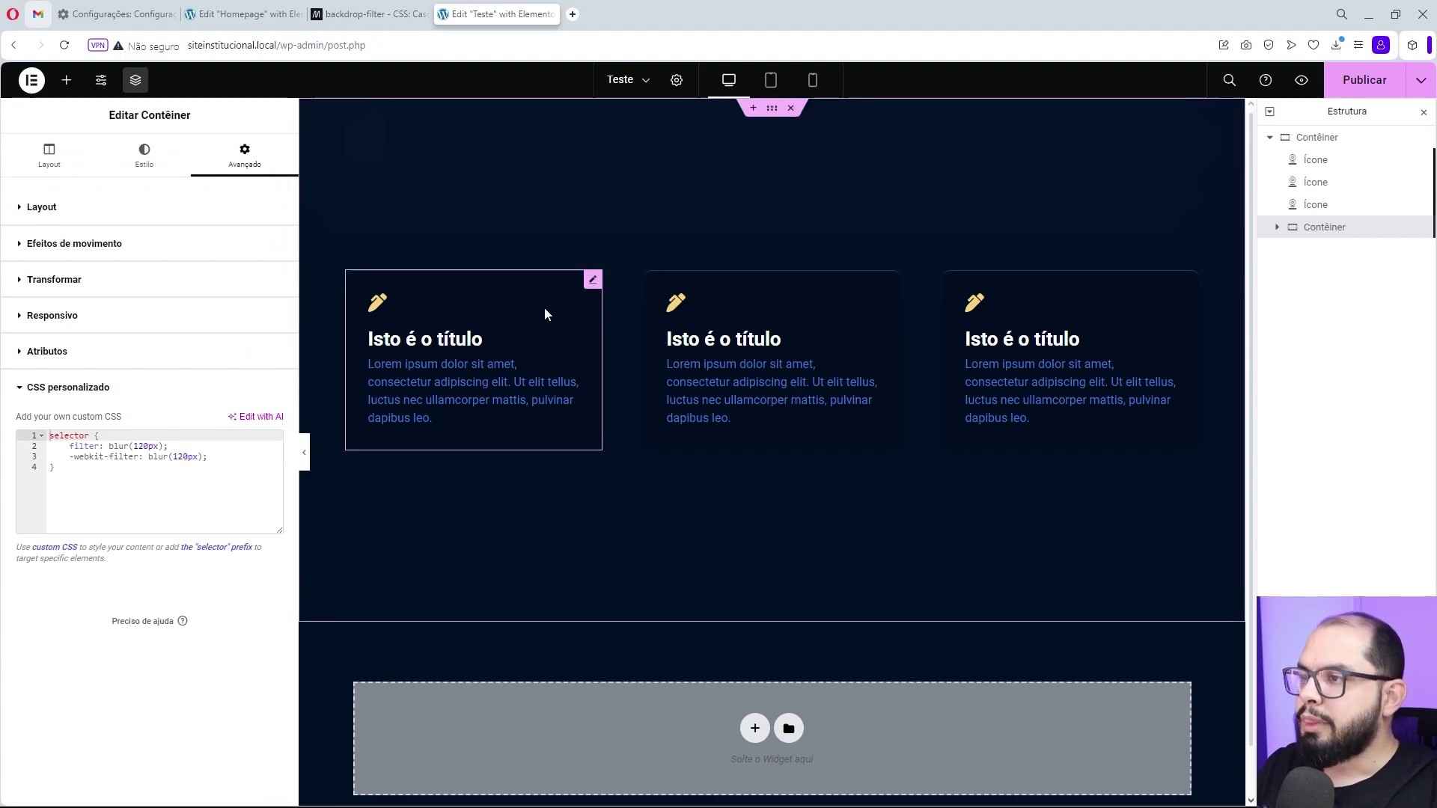
{"action": "right_click", "coordinate": [594, 282]}
{"action": "left_click", "coordinate": [638, 293]}
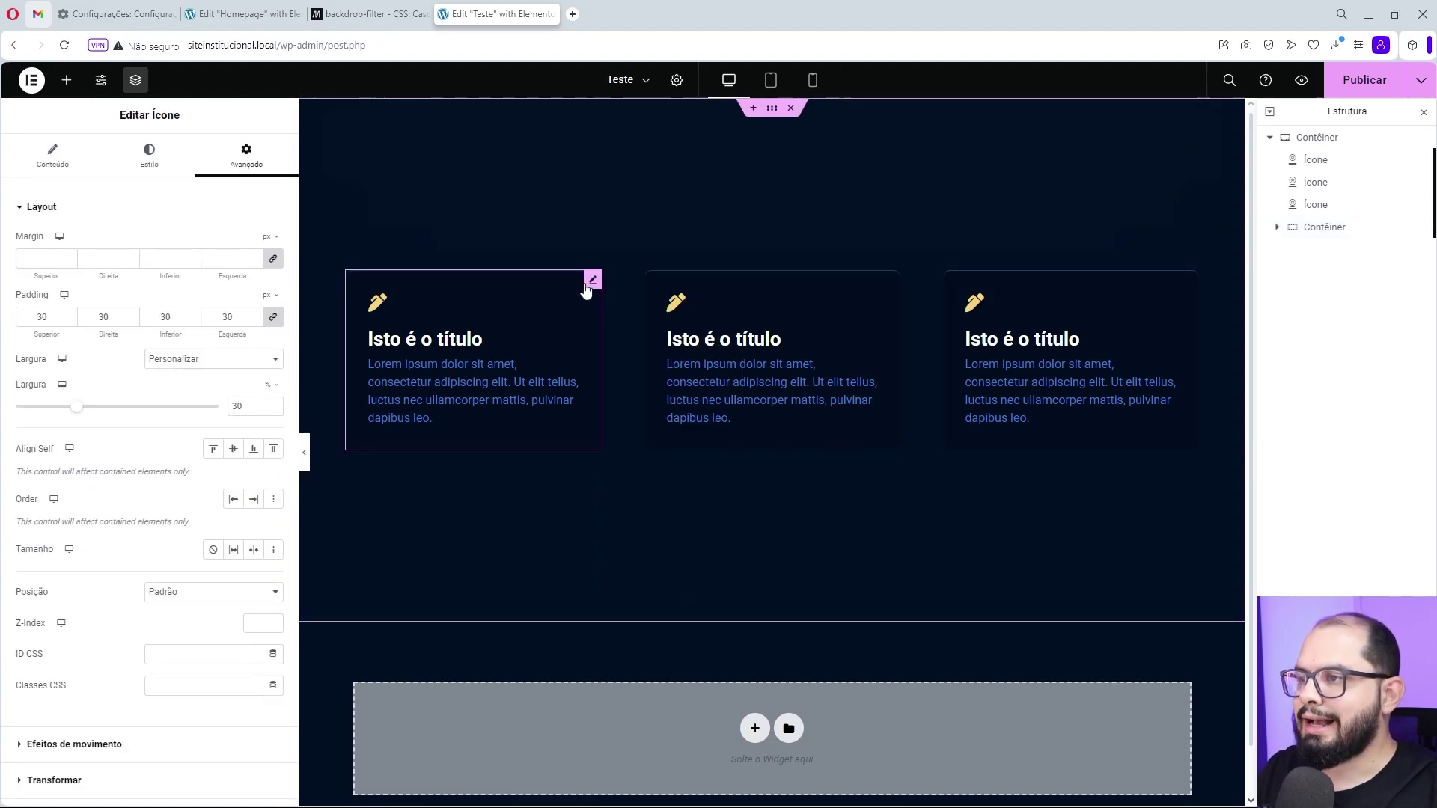
{"action": "left_click", "coordinate": [70, 210]}
{"action": "left_click", "coordinate": [70, 209]}
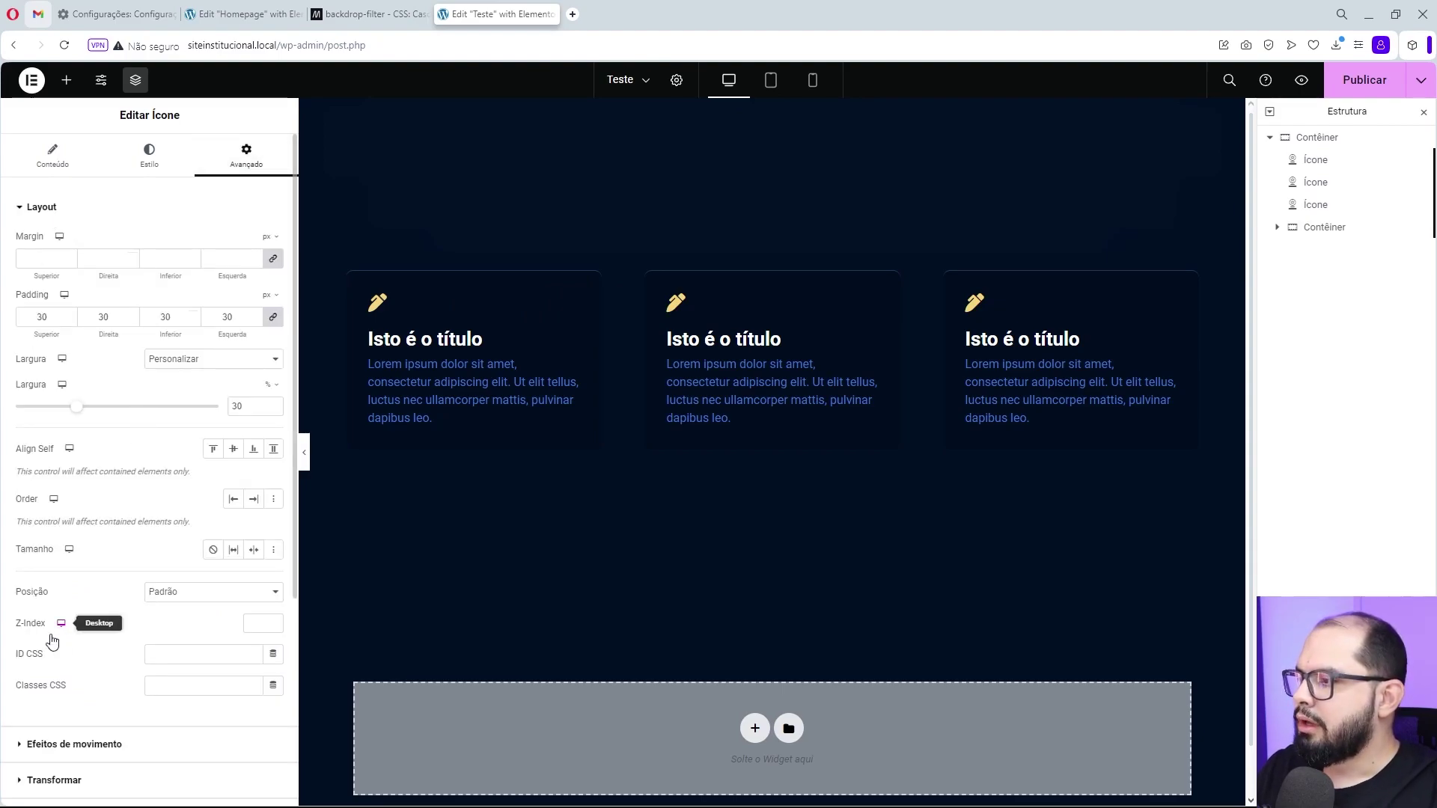
{"action": "left_click", "coordinate": [274, 620]}
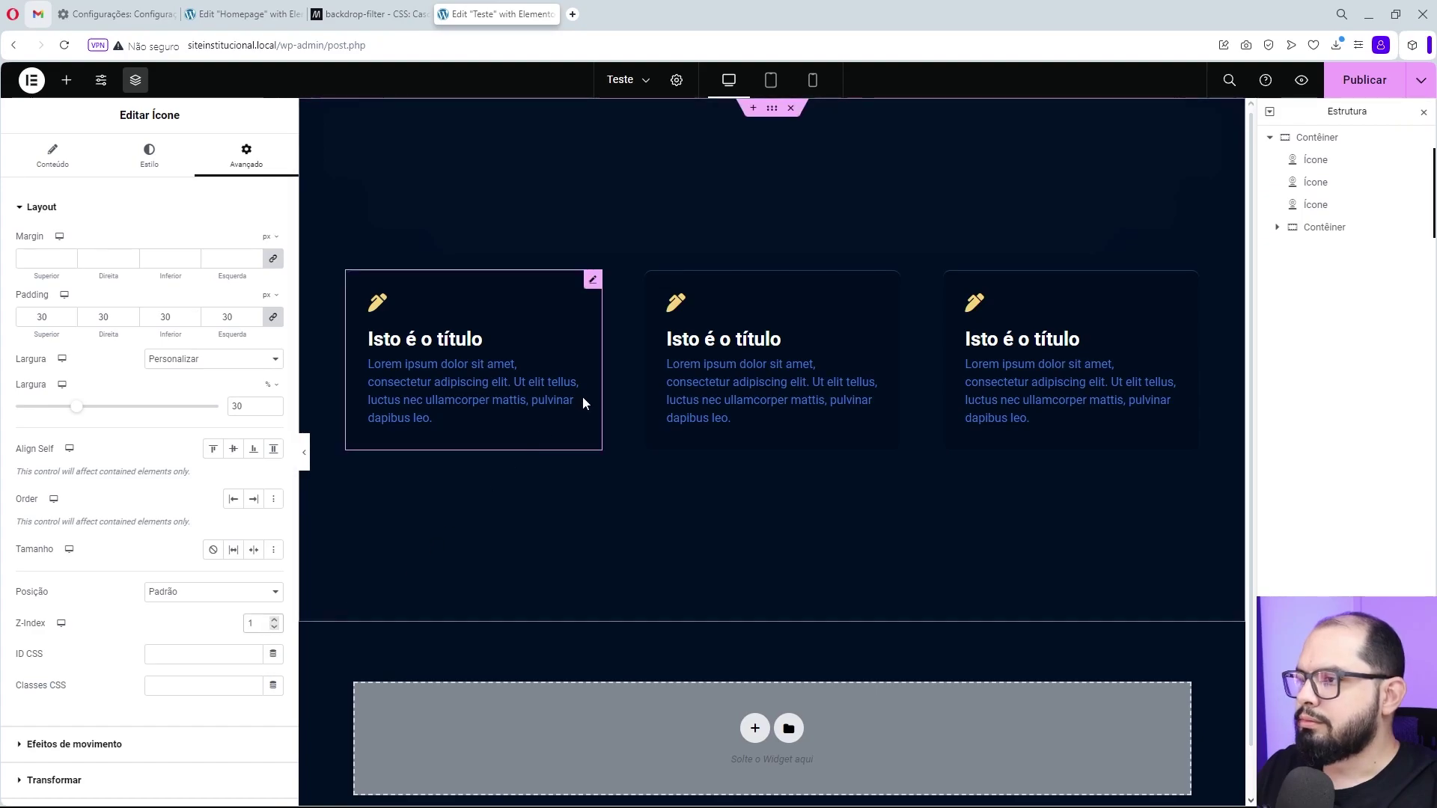
Set the z-index of the second and third icon boxes to 1.
{"action": "left_click", "coordinate": [890, 282]}
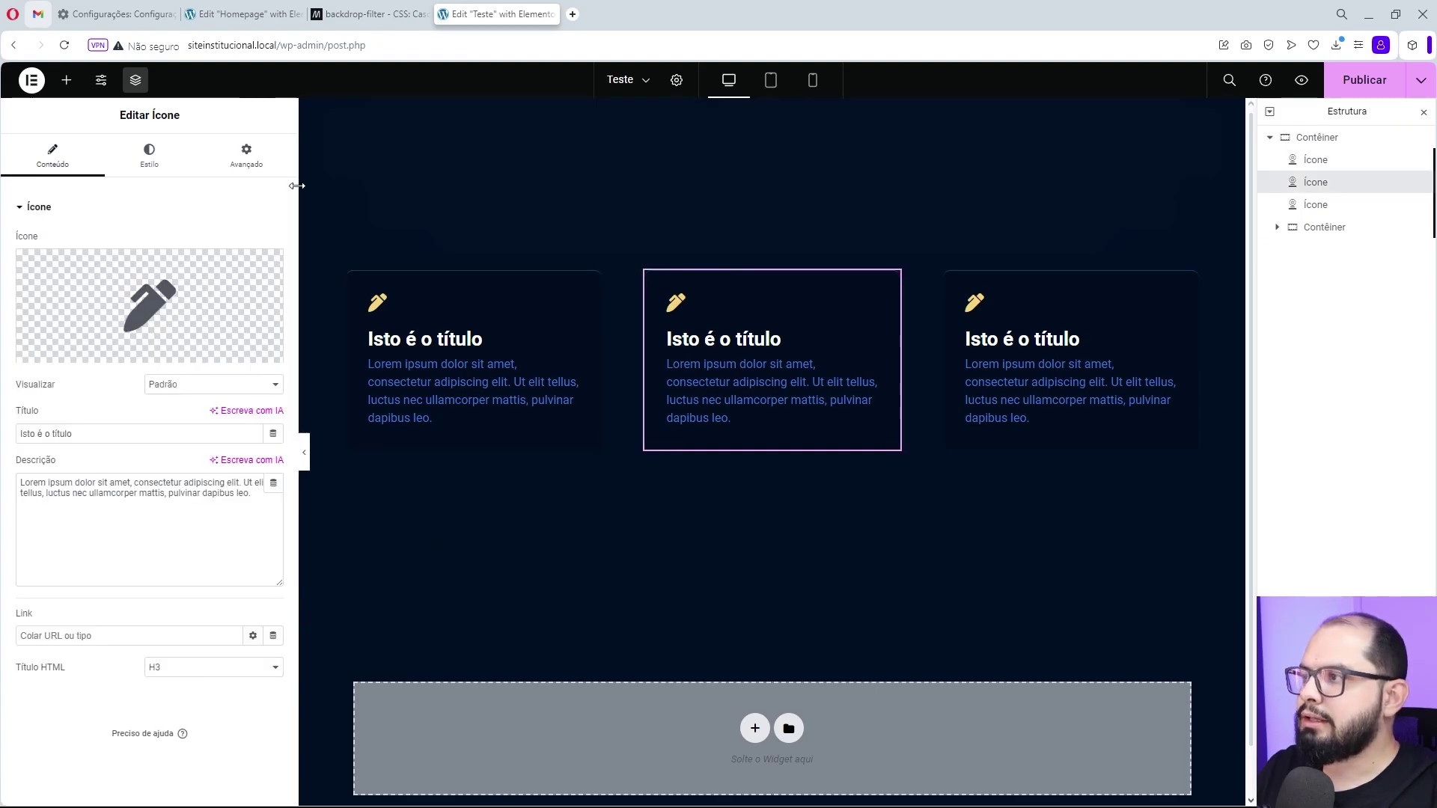
{"action": "left_click", "coordinate": [246, 155]}
{"action": "scroll", "coordinate": [189, 506], "scroll_direction": "down", "scroll_amount": 1}
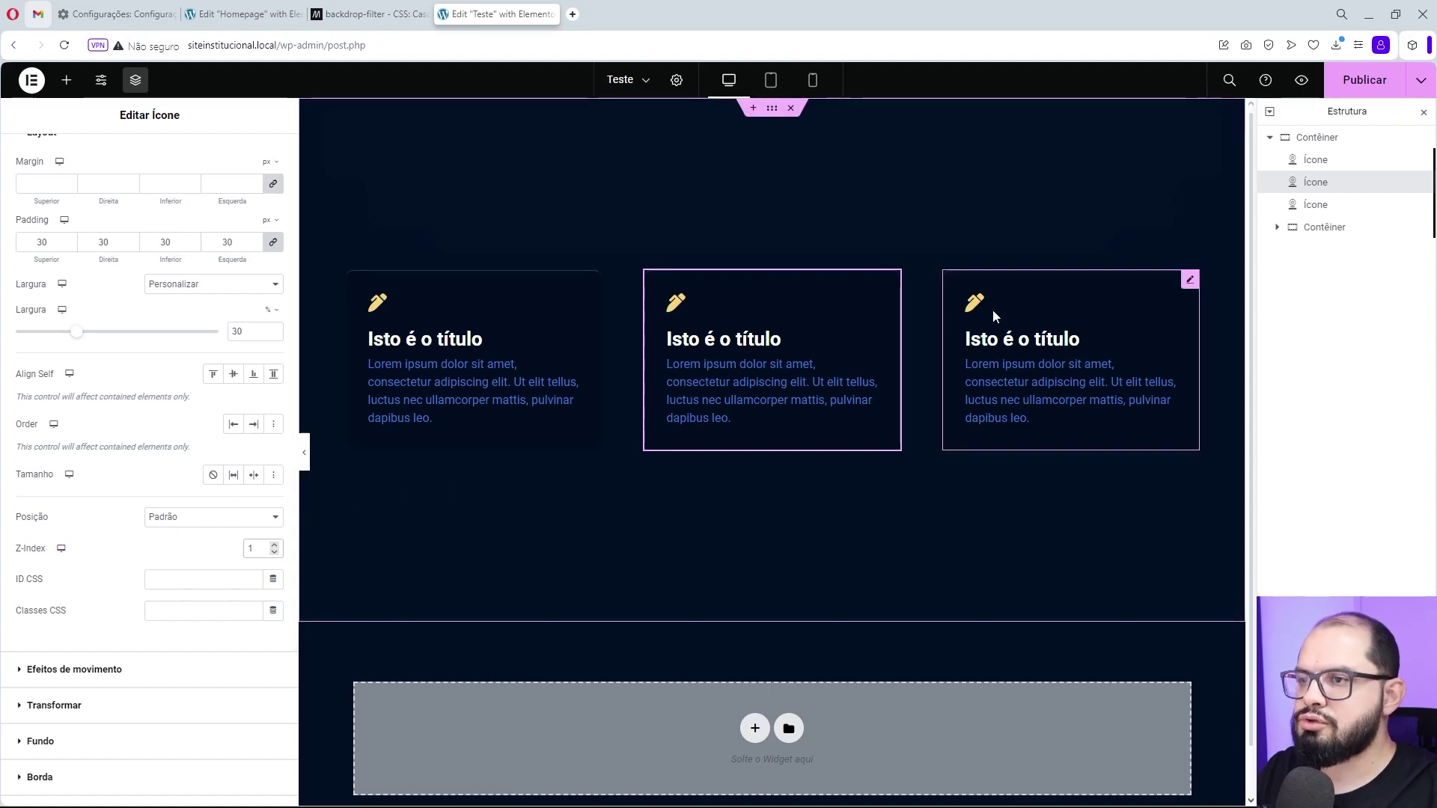
{"action": "left_click", "coordinate": [1189, 279]}
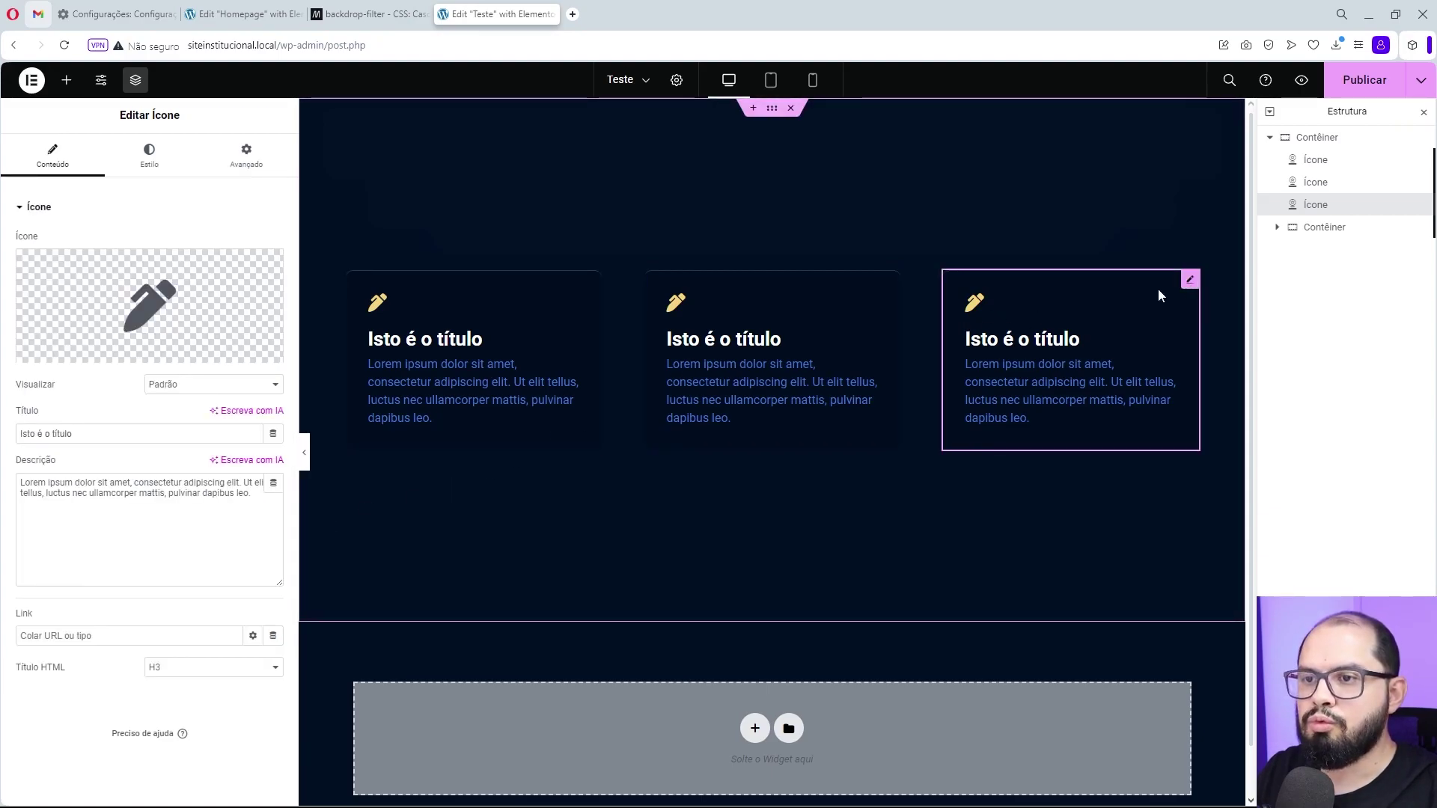
{"action": "left_click", "coordinate": [246, 155]}
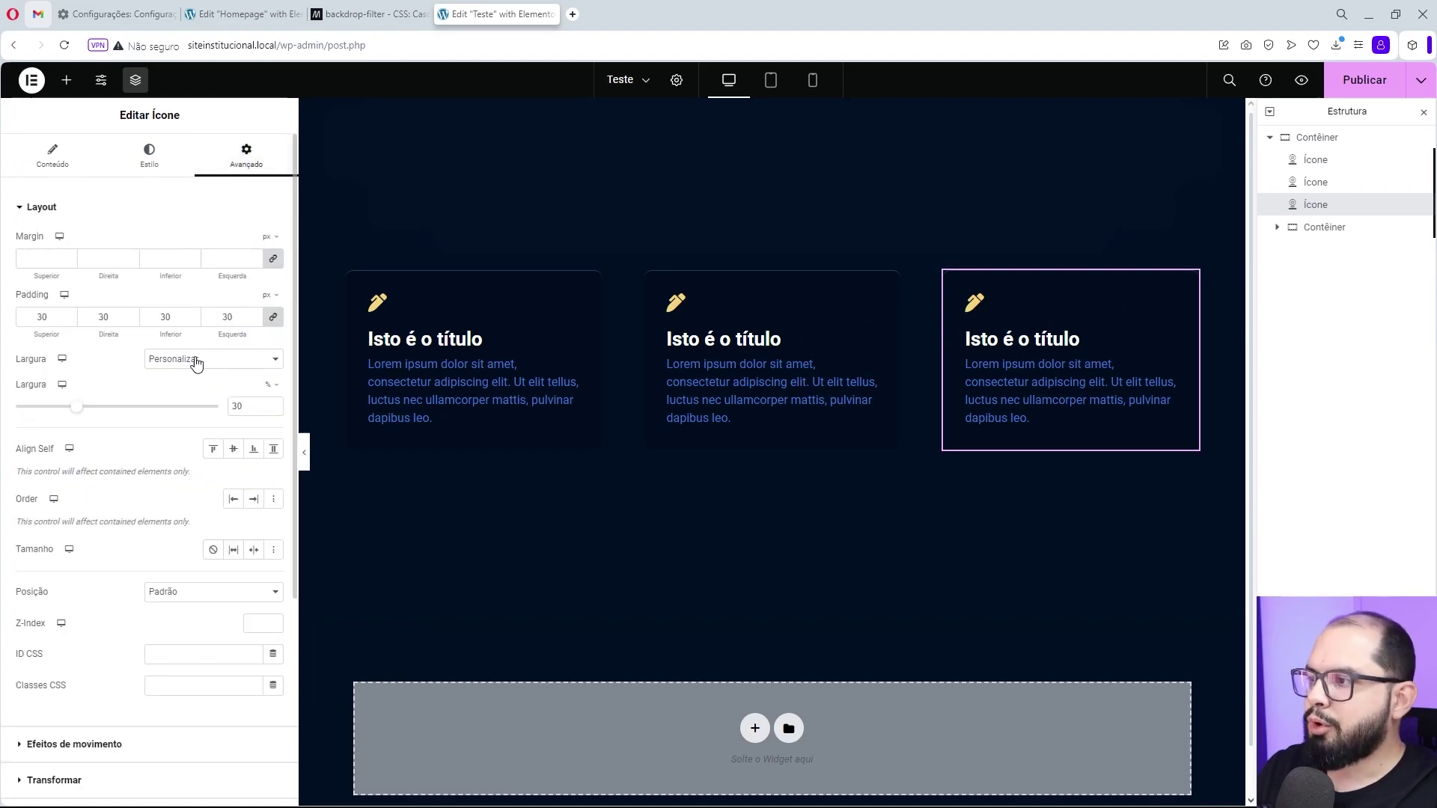
{"action": "left_click", "coordinate": [275, 620]}
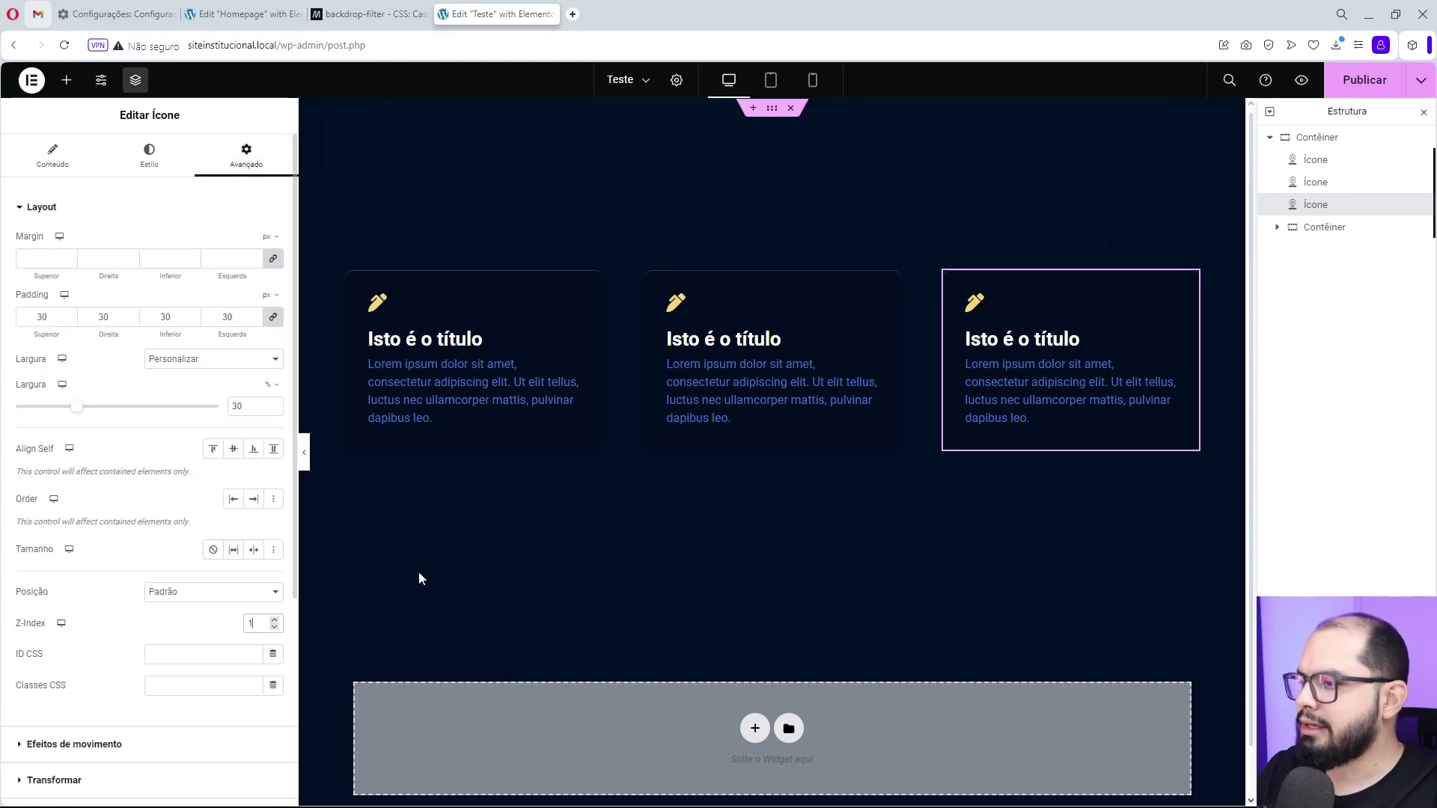
Select the inner container in the page structure and return its position to Padrão.
{"action": "left_click", "coordinate": [1337, 231]}
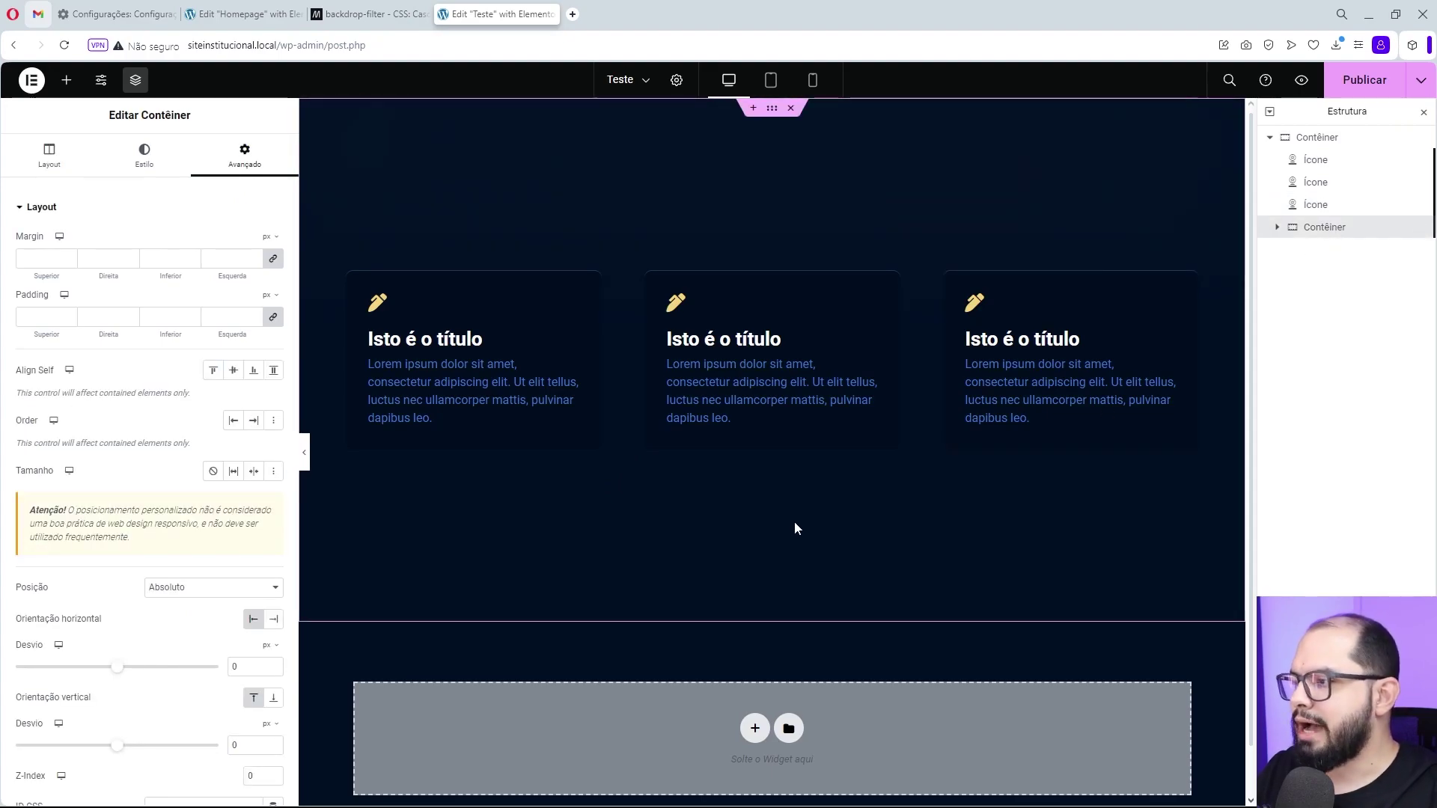
{"action": "left_click", "coordinate": [1276, 228]}
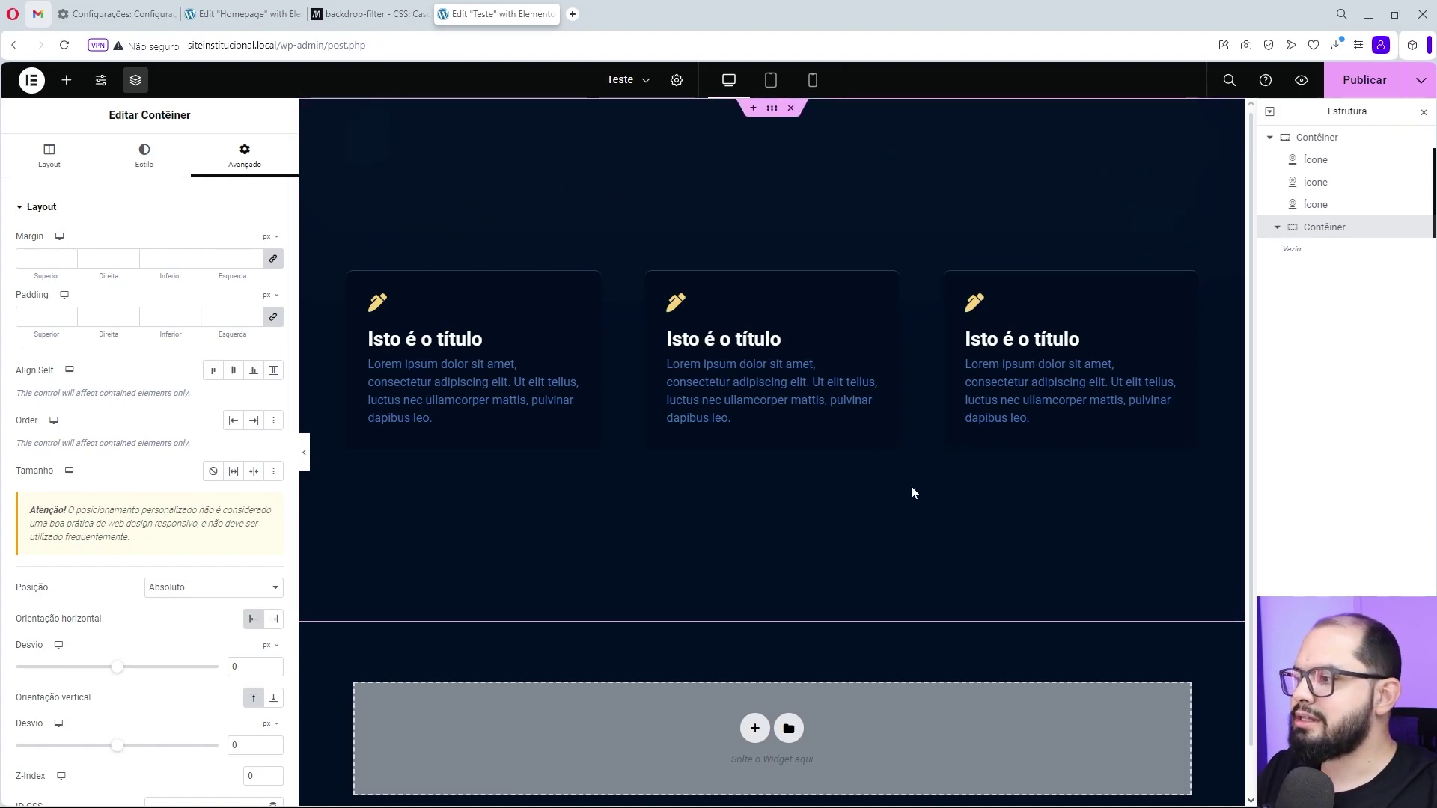
{"action": "left_click", "coordinate": [193, 590]}
{"action": "left_click", "coordinate": [187, 604]}
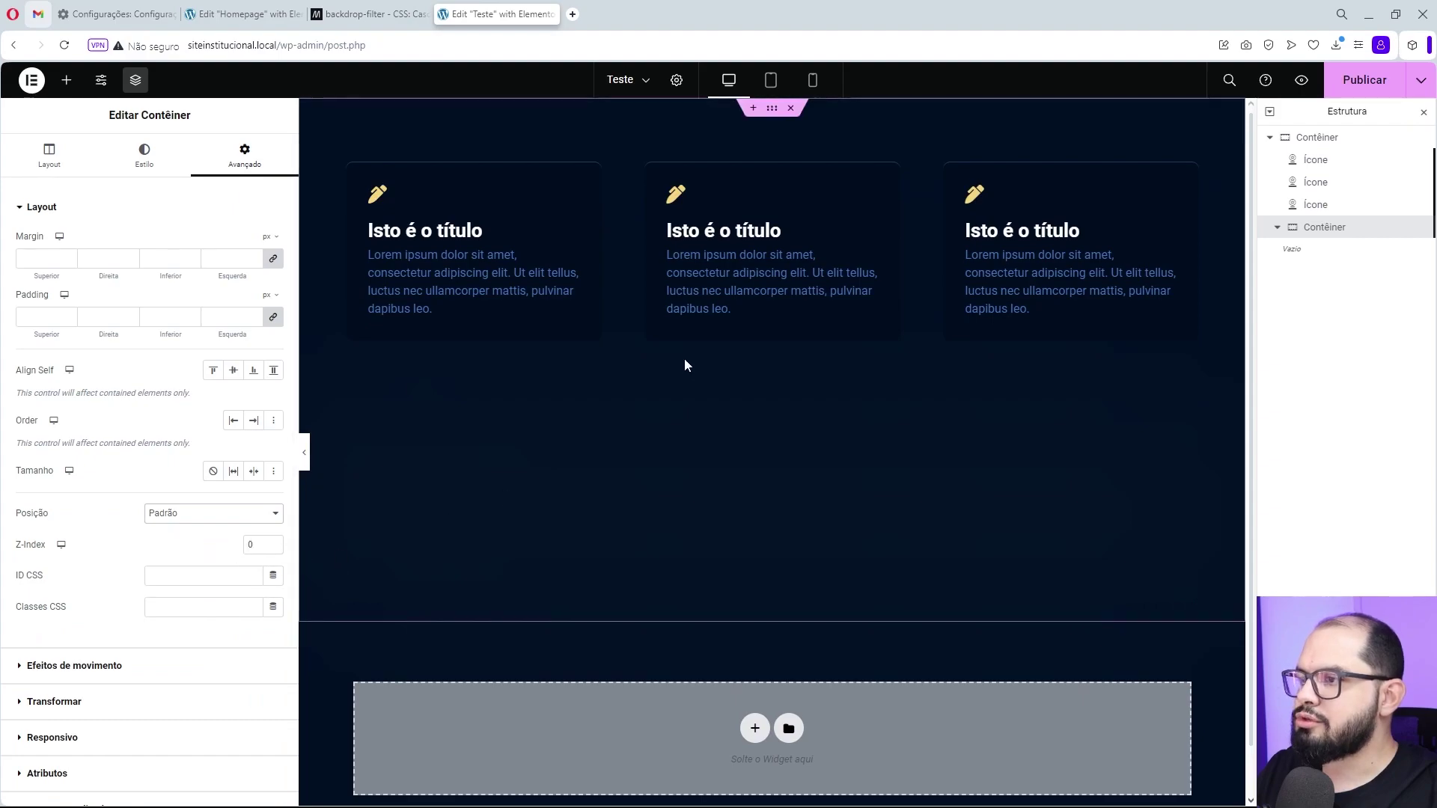
Give the inner container a classic background with the solid color #FDFDFD.
{"action": "left_click", "coordinate": [142, 157]}
{"action": "left_click", "coordinate": [212, 273]}
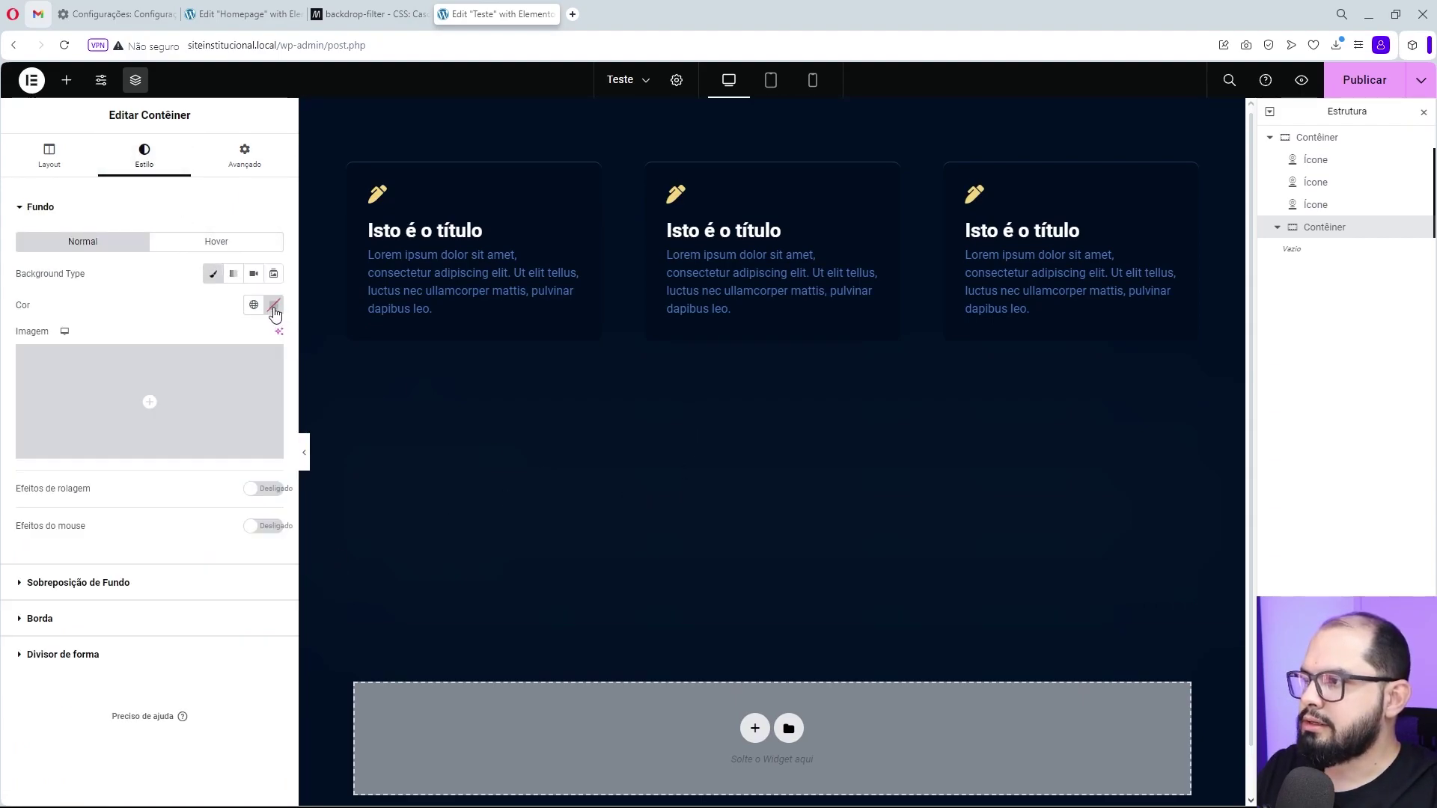
{"action": "left_click", "coordinate": [275, 306]}
{"action": "key", "text": "ctrl+v"}
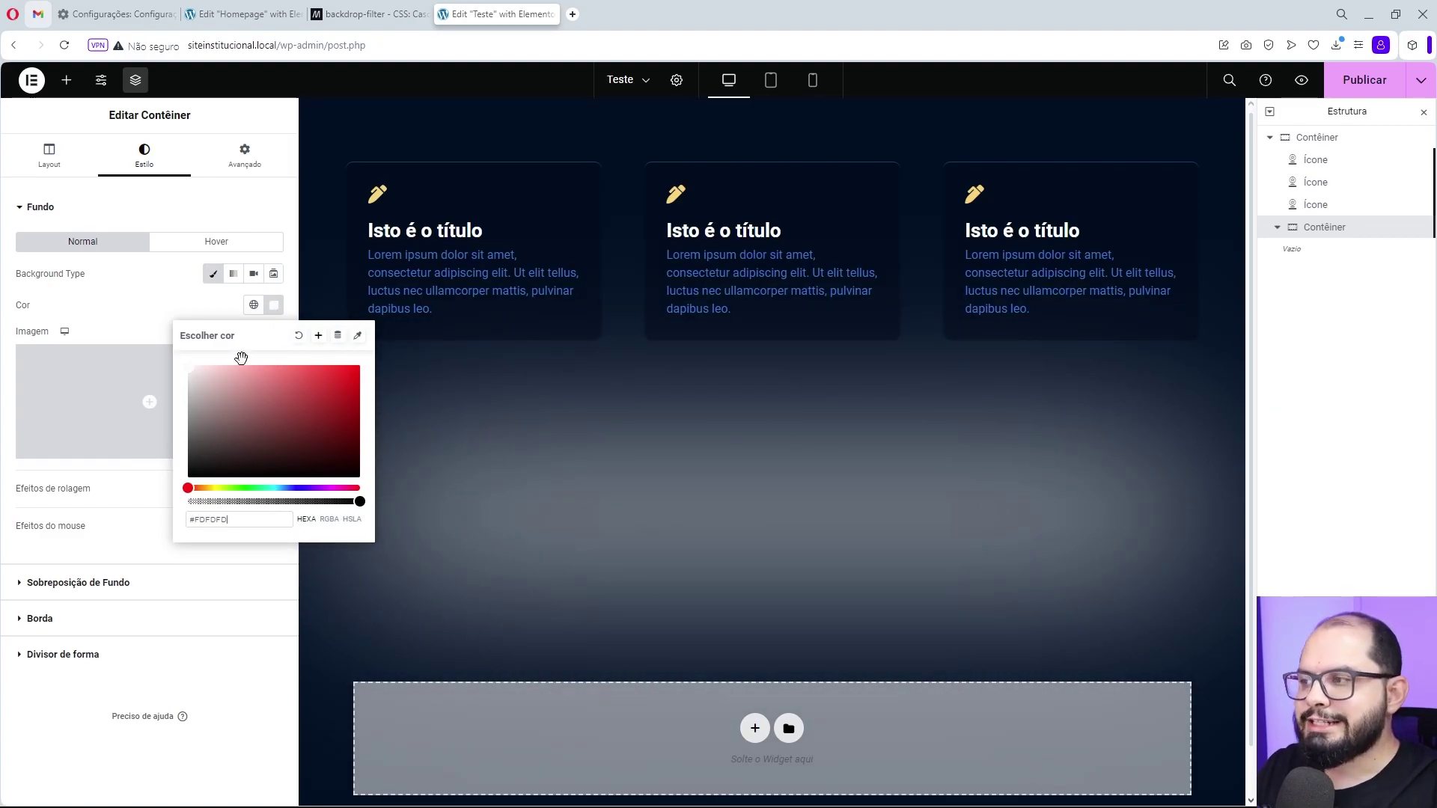
{"action": "left_click", "coordinate": [760, 420]}
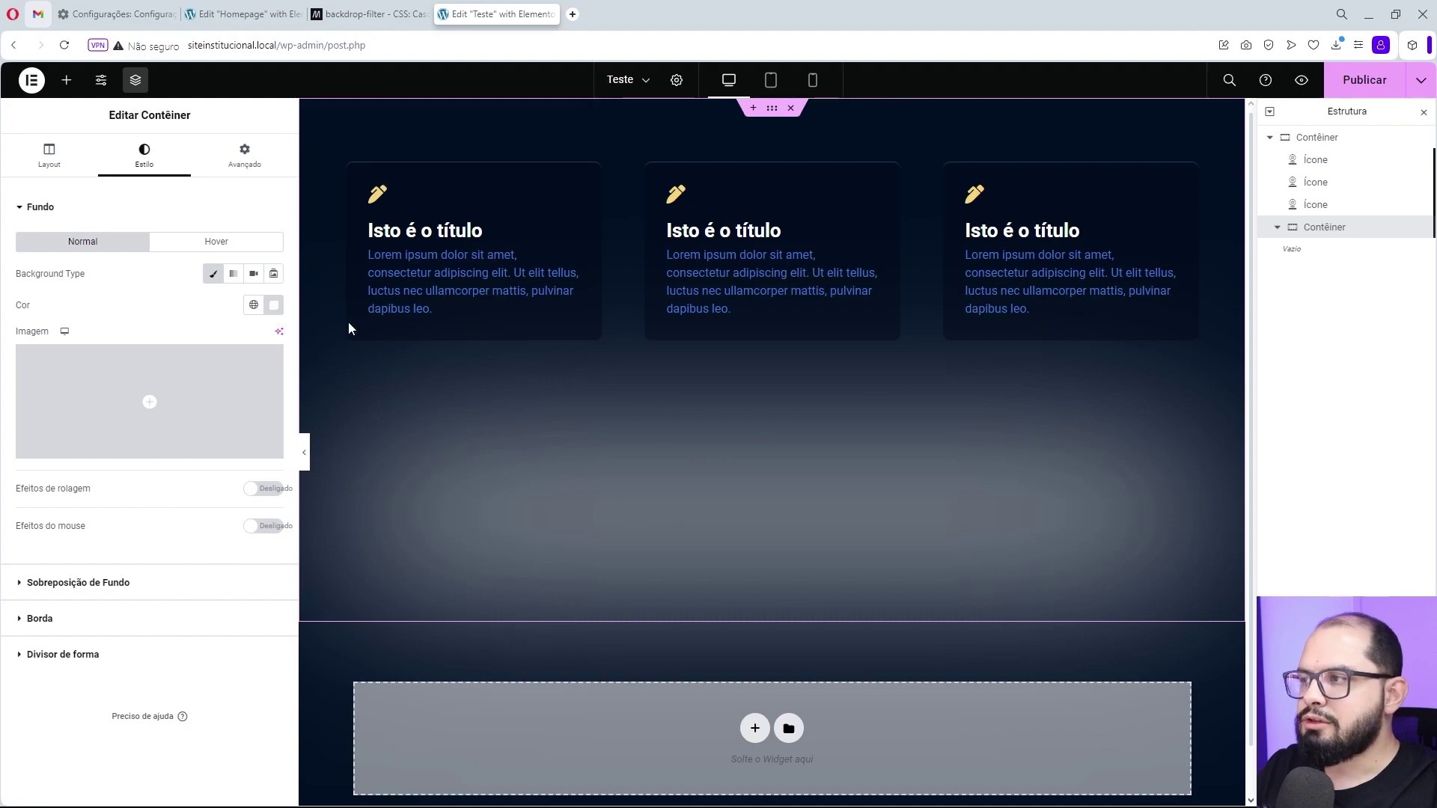
Comment out both 120px blur filter lines in the inner container's custom CSS.
{"action": "left_click", "coordinate": [249, 160]}
{"action": "scroll", "coordinate": [180, 318], "scroll_direction": "down", "scroll_amount": 3}
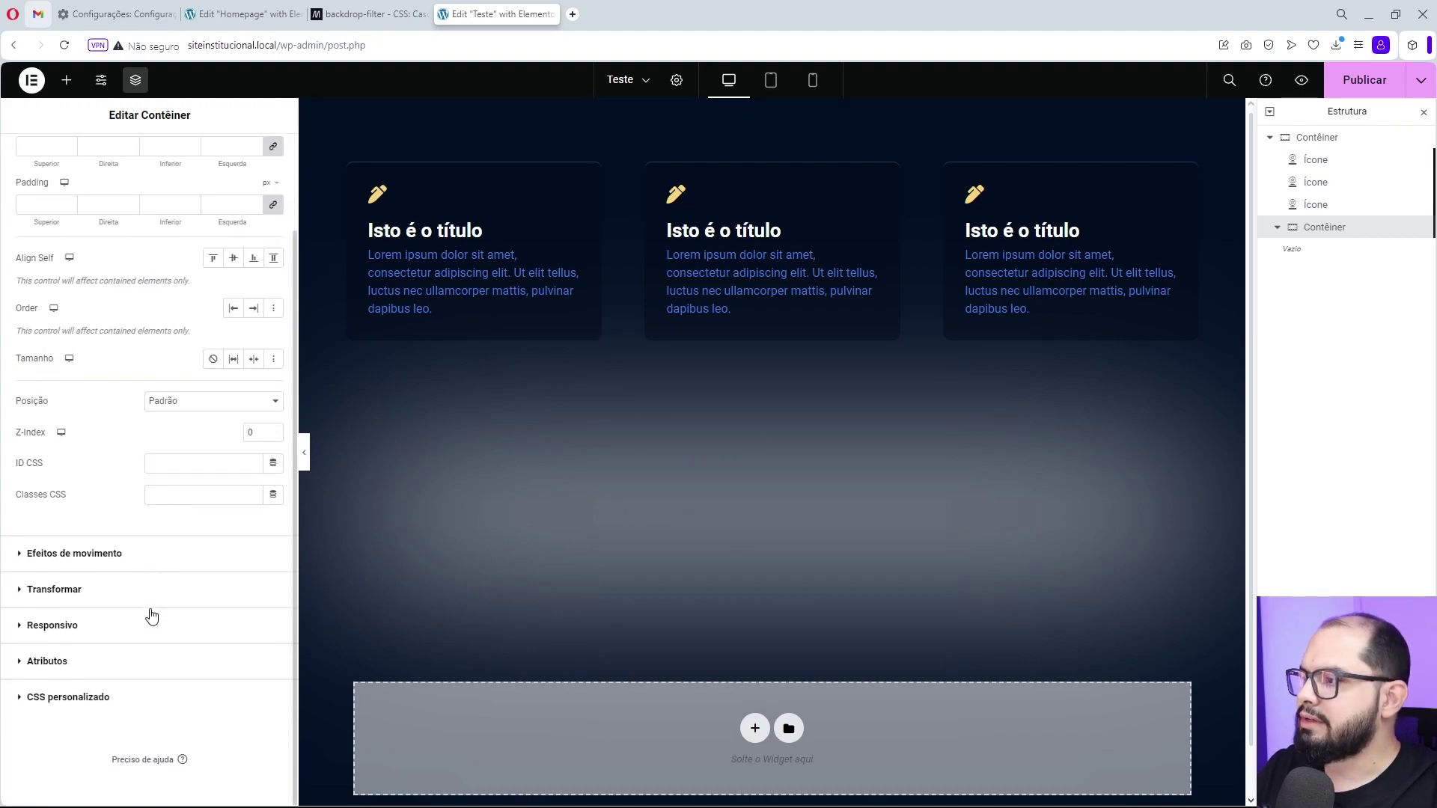
{"action": "left_click", "coordinate": [142, 696]}
{"action": "left_click_drag", "start_coordinate": [95, 435], "coordinate": [50, 435]}
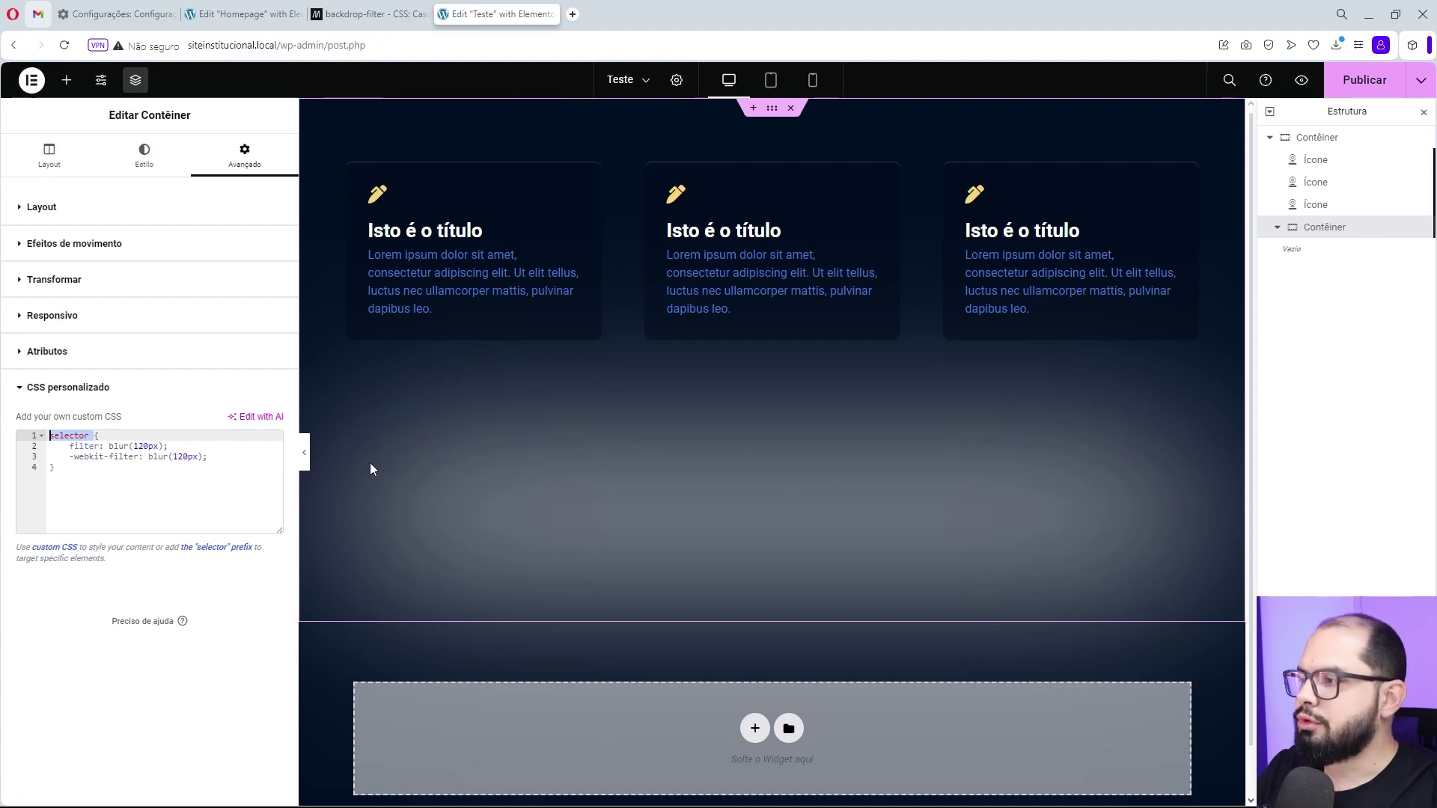
{"action": "left_click", "coordinate": [68, 447]}
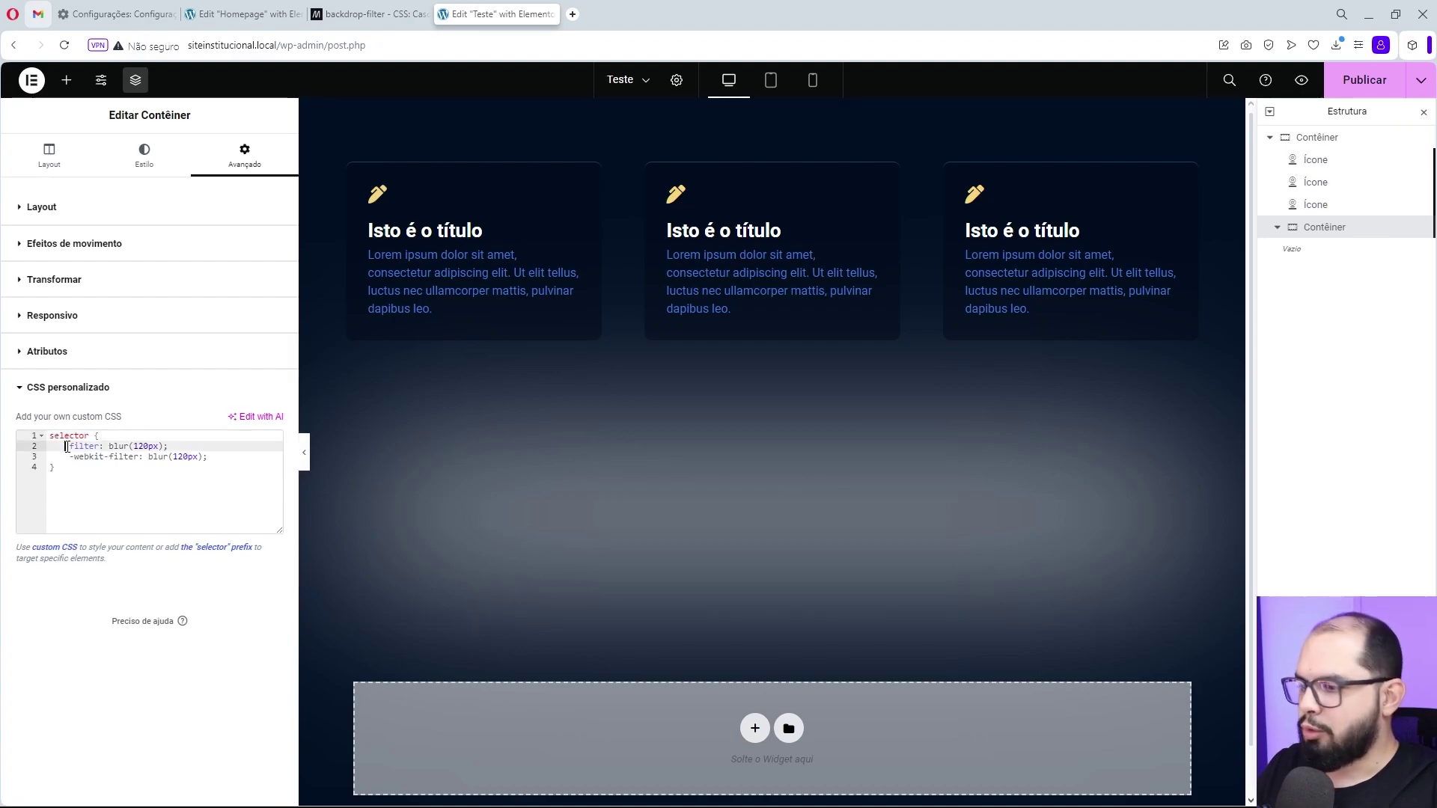
{"action": "type", "text": "/*"}
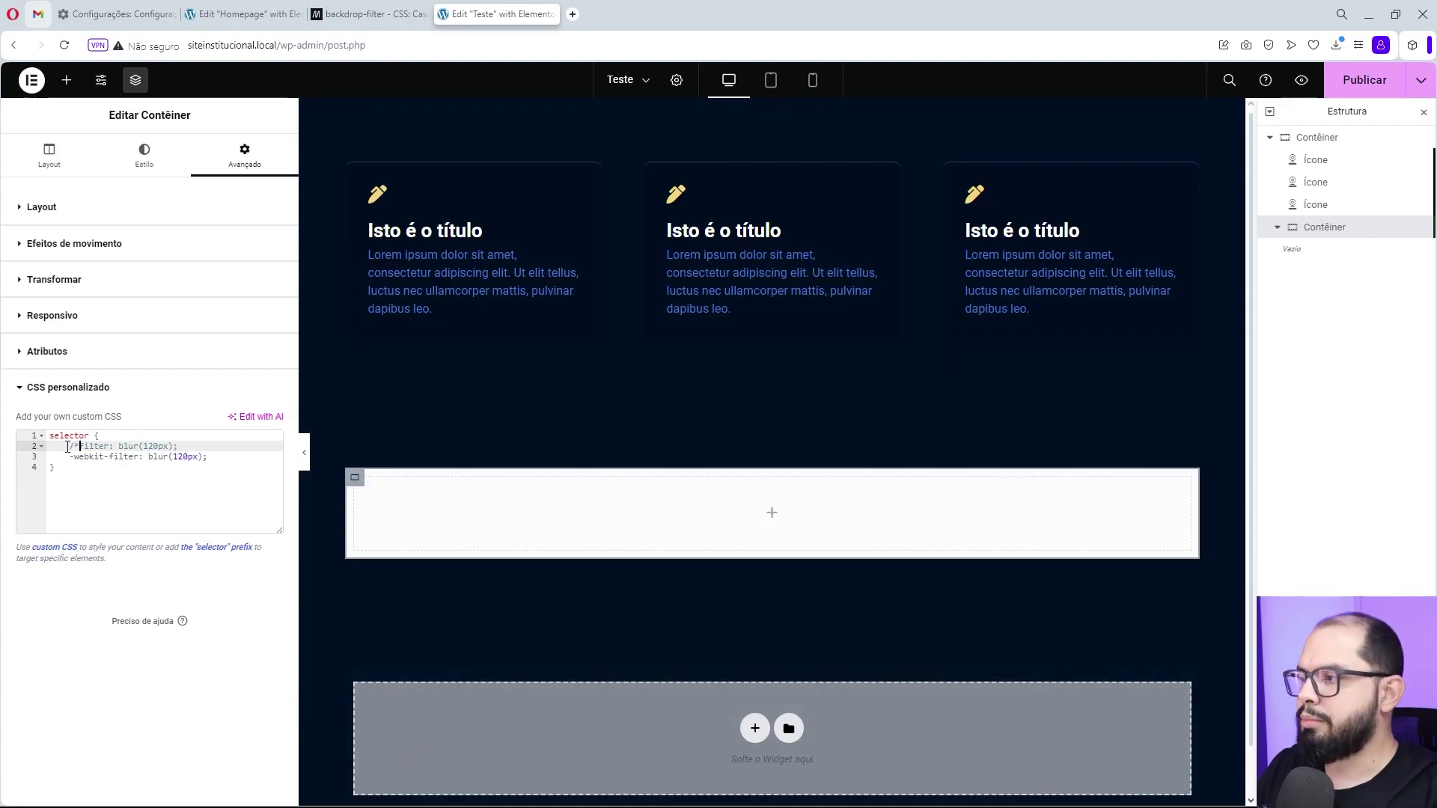
{"action": "left_click", "coordinate": [209, 456]}
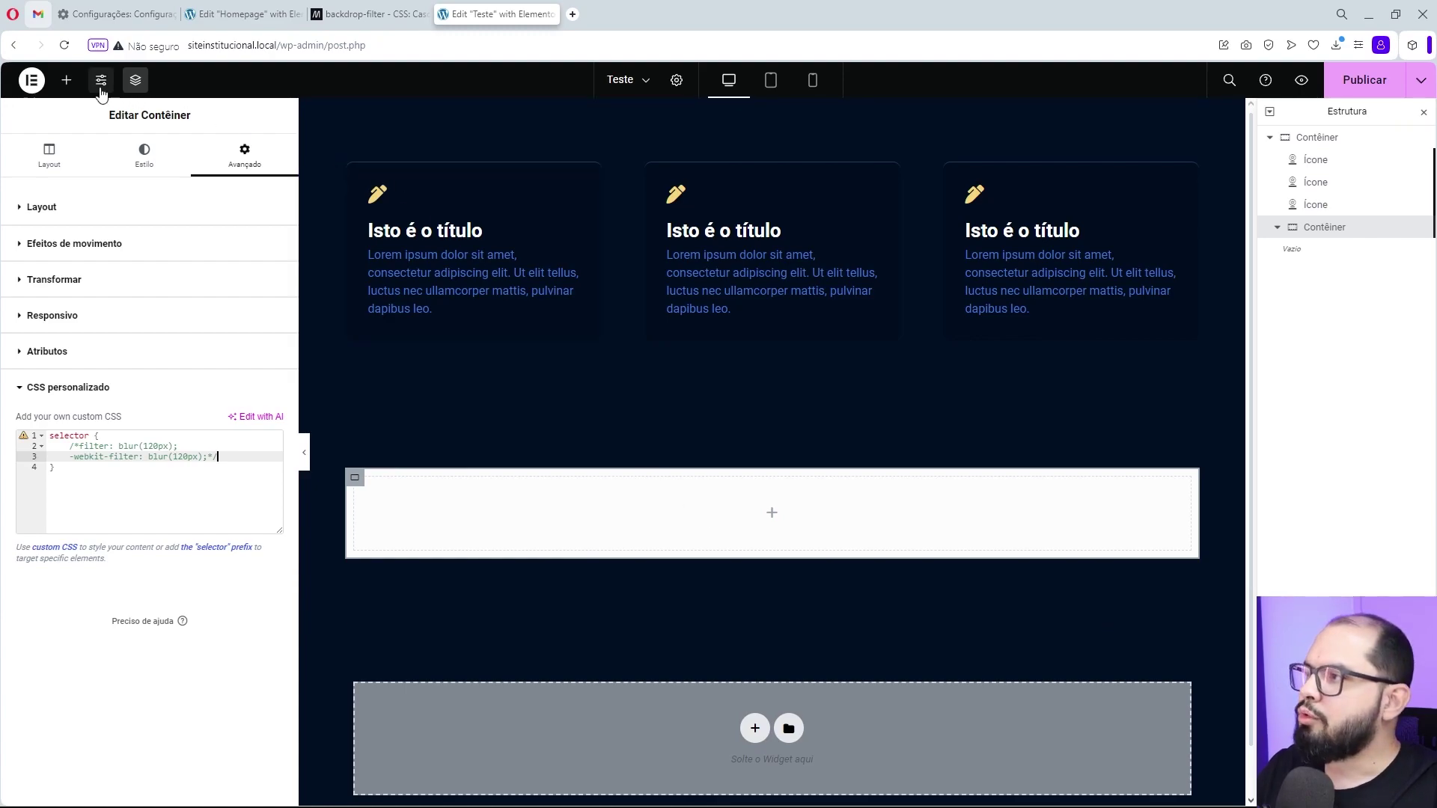
Search the widgets for "esp" and place an Espaçamento widget inside the white inner container.
{"action": "left_click", "coordinate": [67, 82]}
{"action": "scroll", "coordinate": [96, 413], "scroll_direction": "down", "scroll_amount": 3}
{"action": "scroll", "coordinate": [99, 423], "scroll_direction": "up", "scroll_amount": 3}
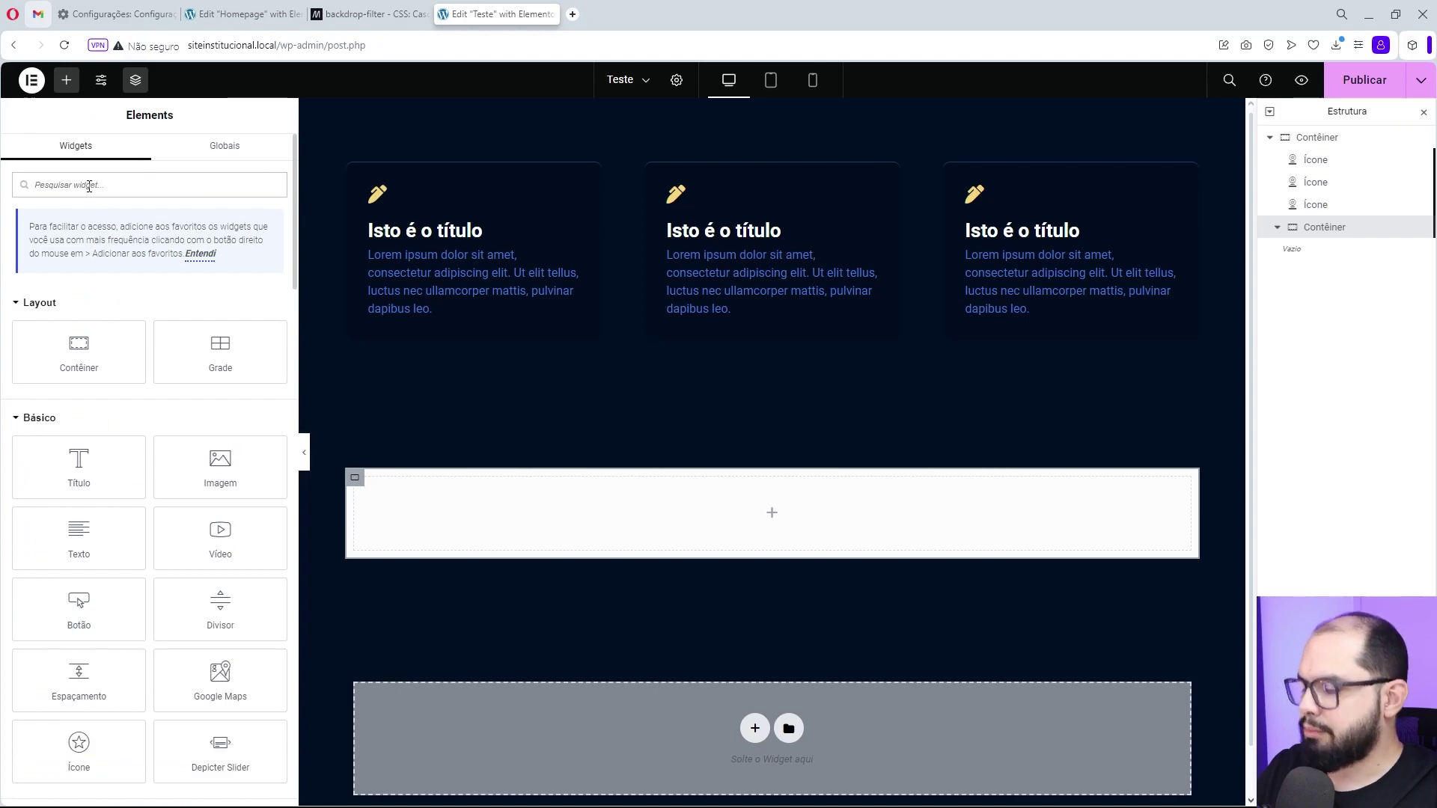
{"action": "type", "text": "esp"}
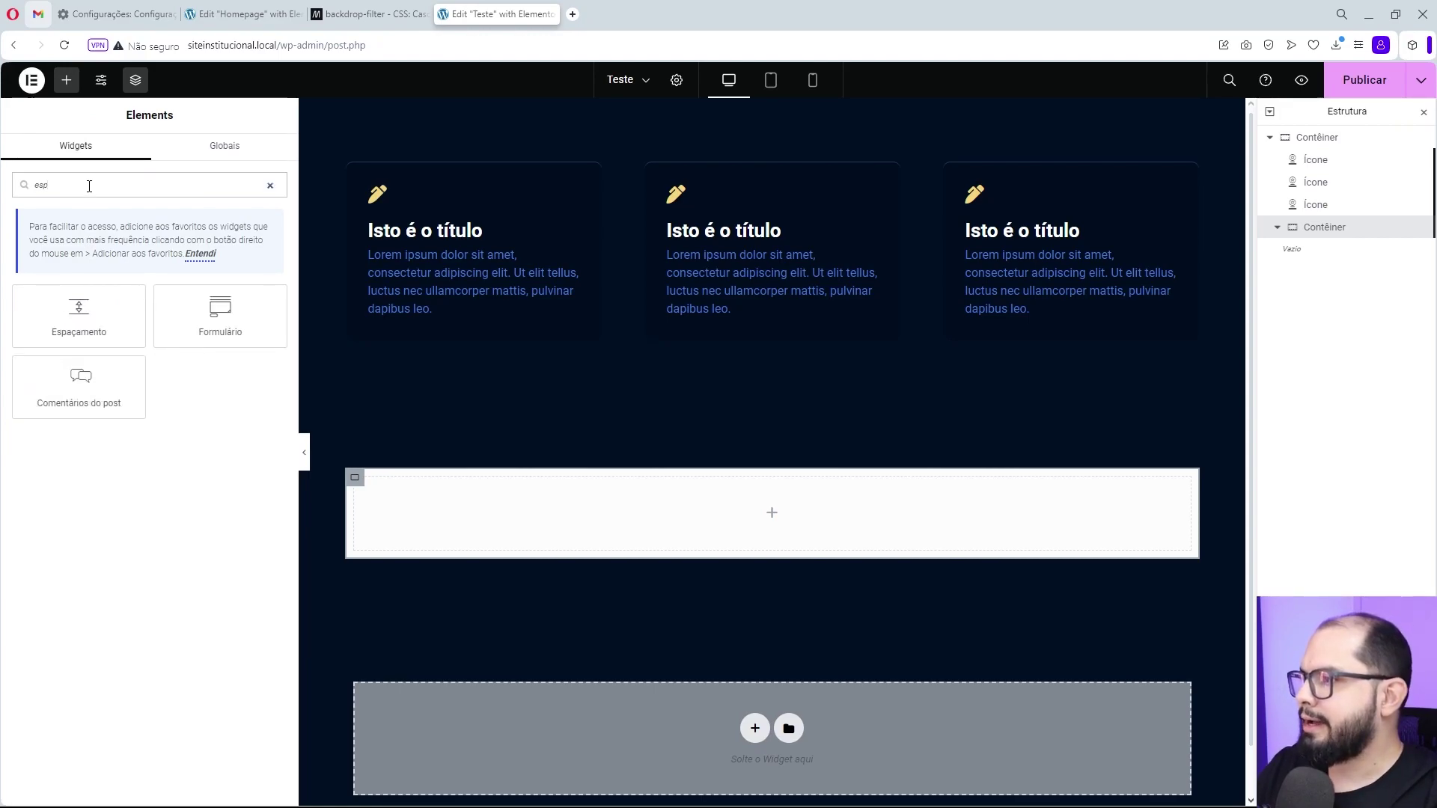
{"action": "left_click_drag", "start_coordinate": [79, 311], "coordinate": [759, 515]}
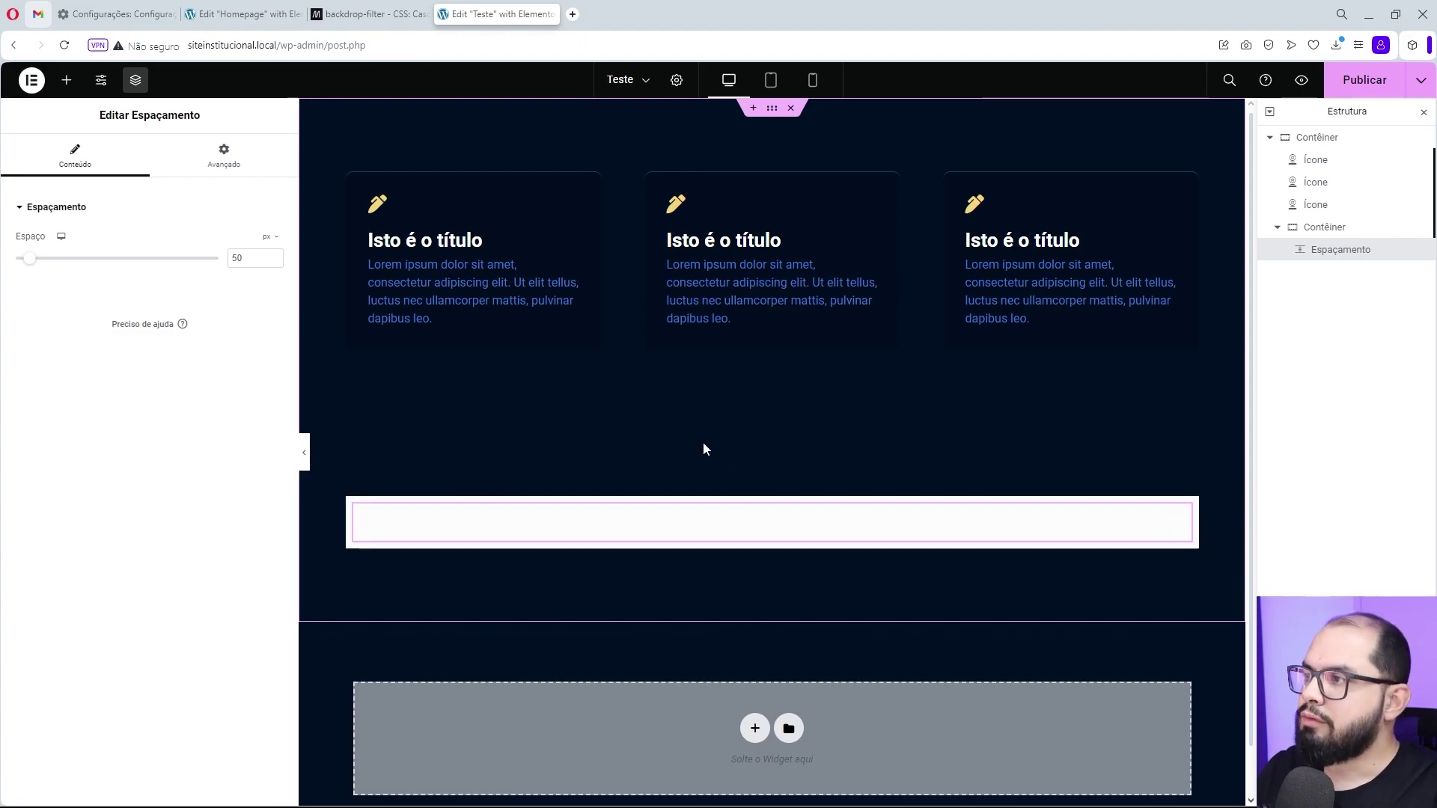
Choose a classic background for the spacer and copy the file URL of elipse-preta-2.svg from its image library without inserting it.
{"action": "left_click", "coordinate": [214, 166]}
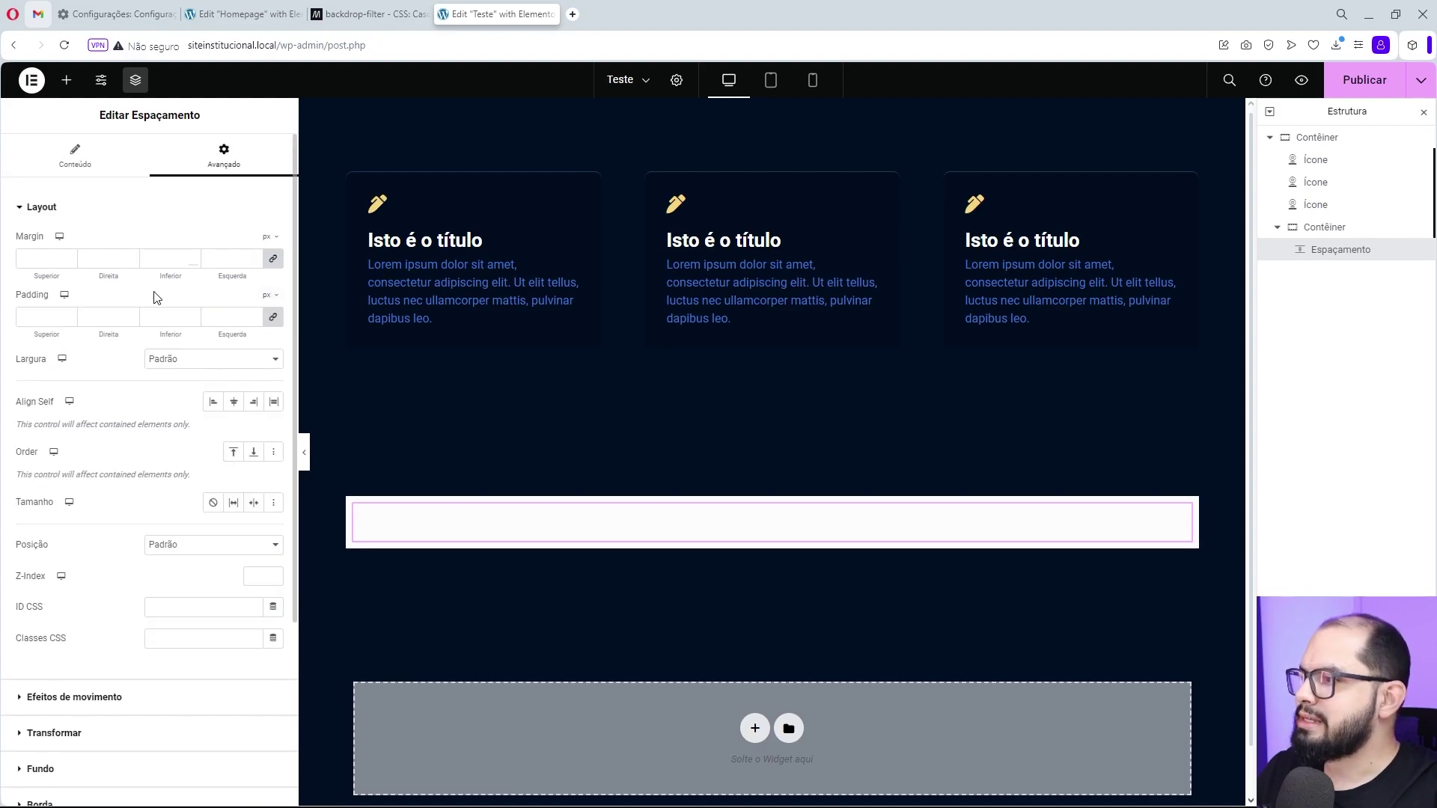
{"action": "scroll", "coordinate": [197, 458], "scroll_direction": "down", "scroll_amount": 4}
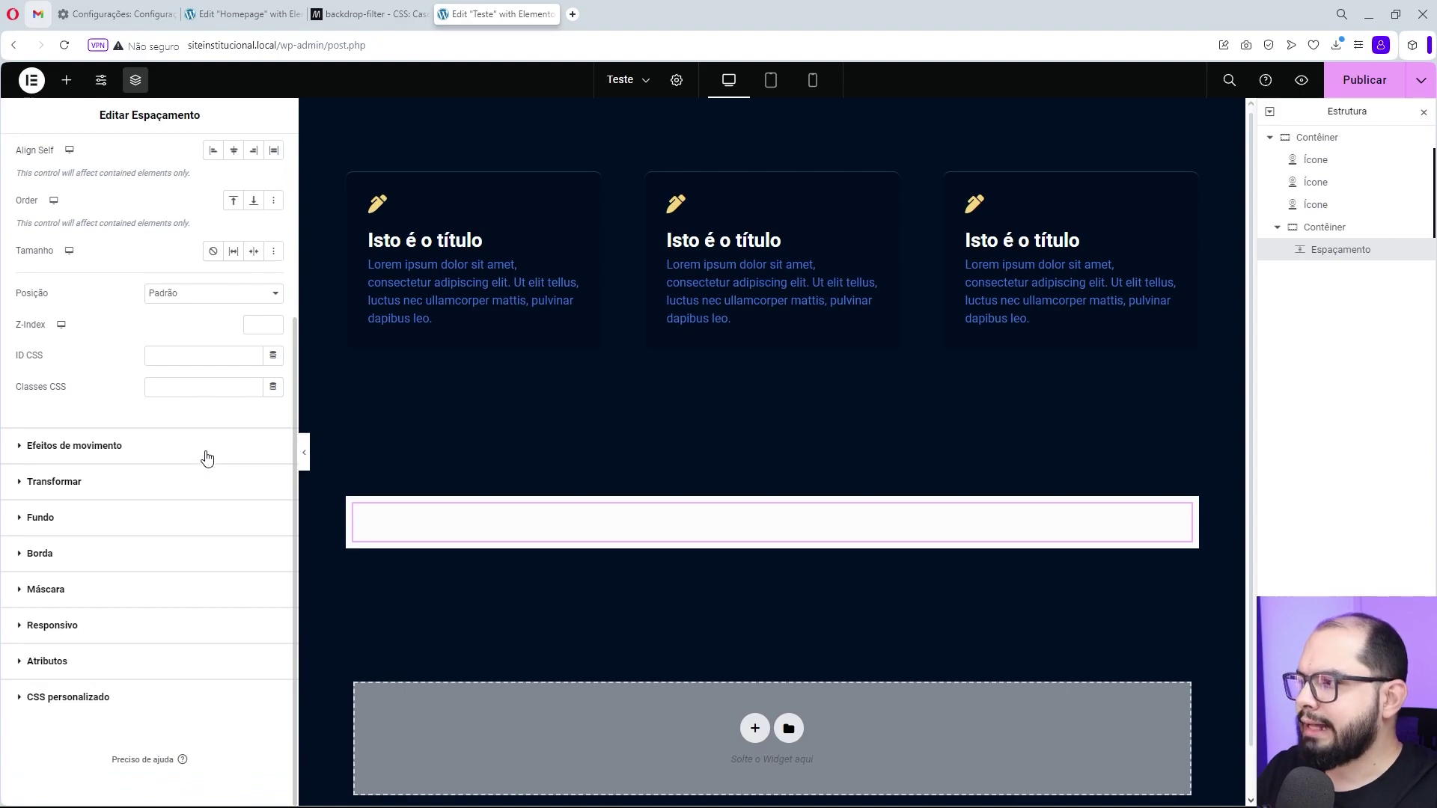
{"action": "left_click", "coordinate": [61, 521]}
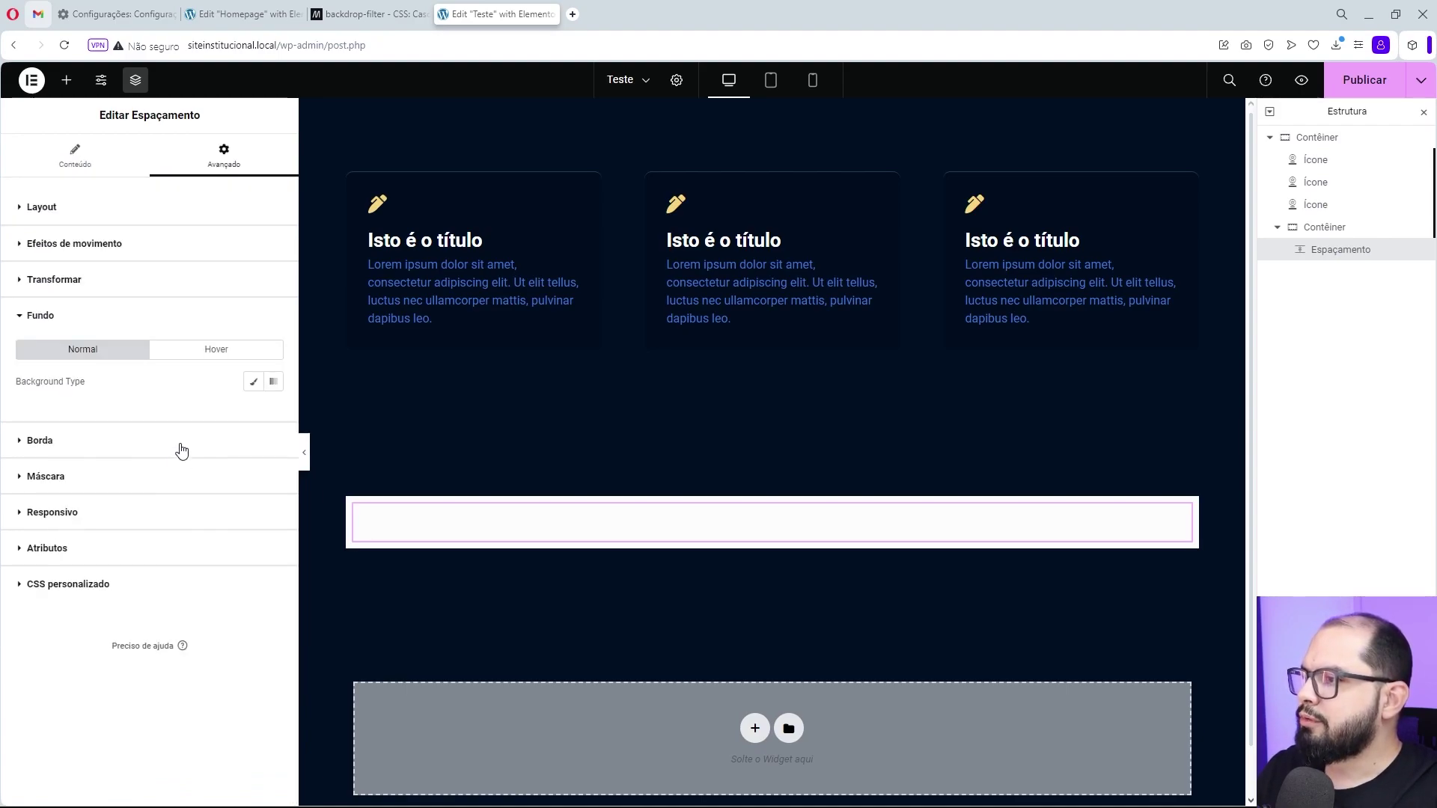
{"action": "left_click", "coordinate": [253, 383]}
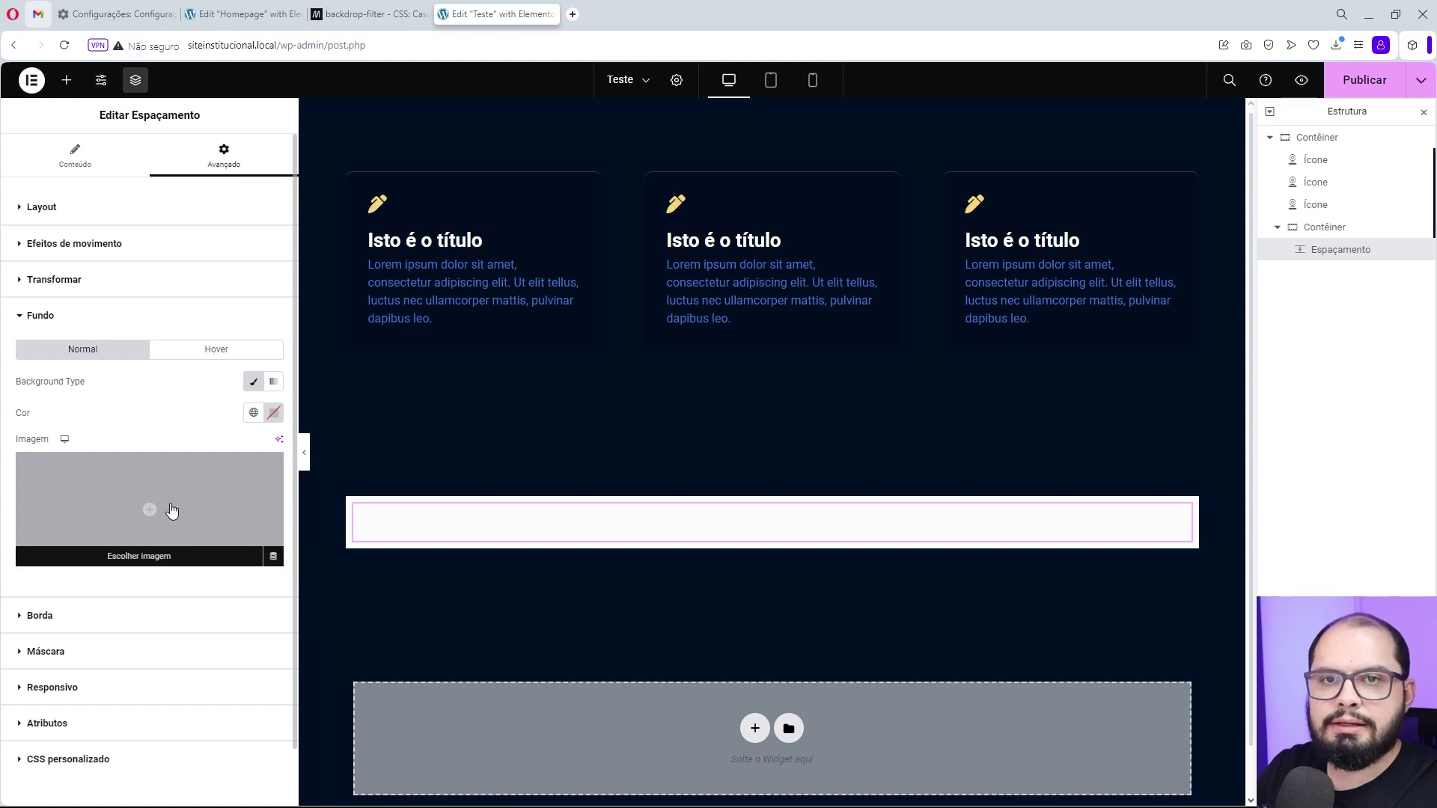
{"action": "left_click", "coordinate": [172, 509]}
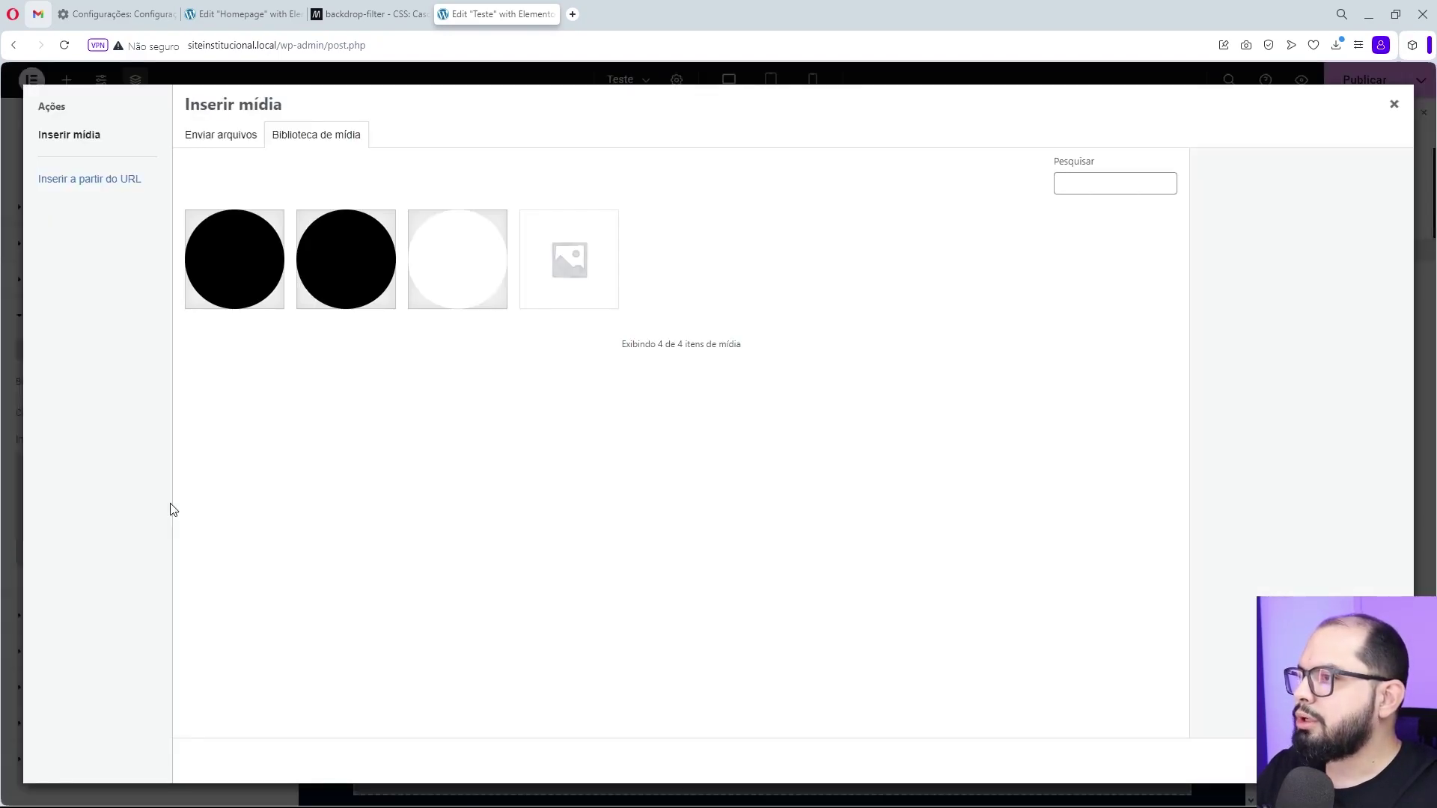
{"action": "left_click", "coordinate": [213, 273]}
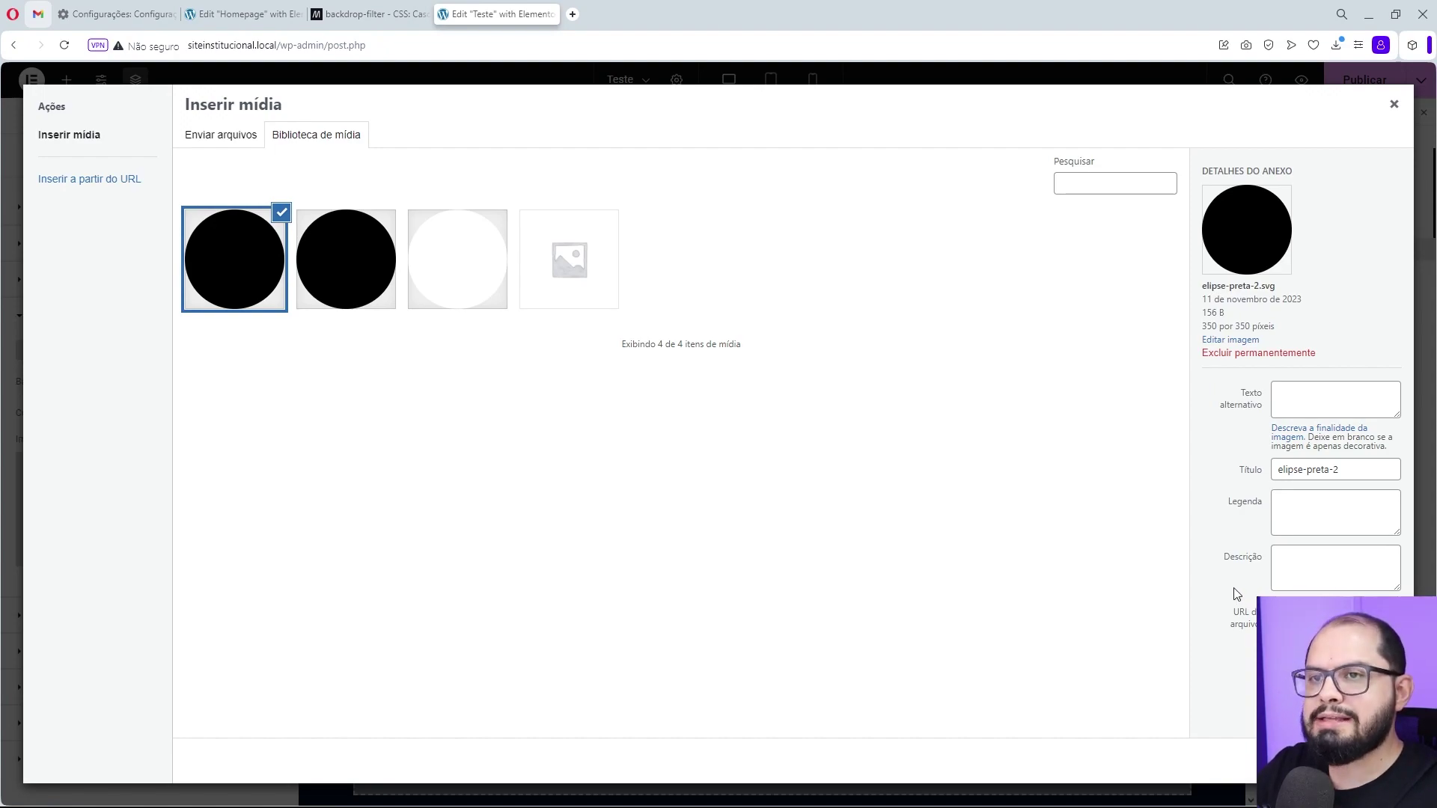
{"action": "left_click", "coordinate": [1394, 105]}
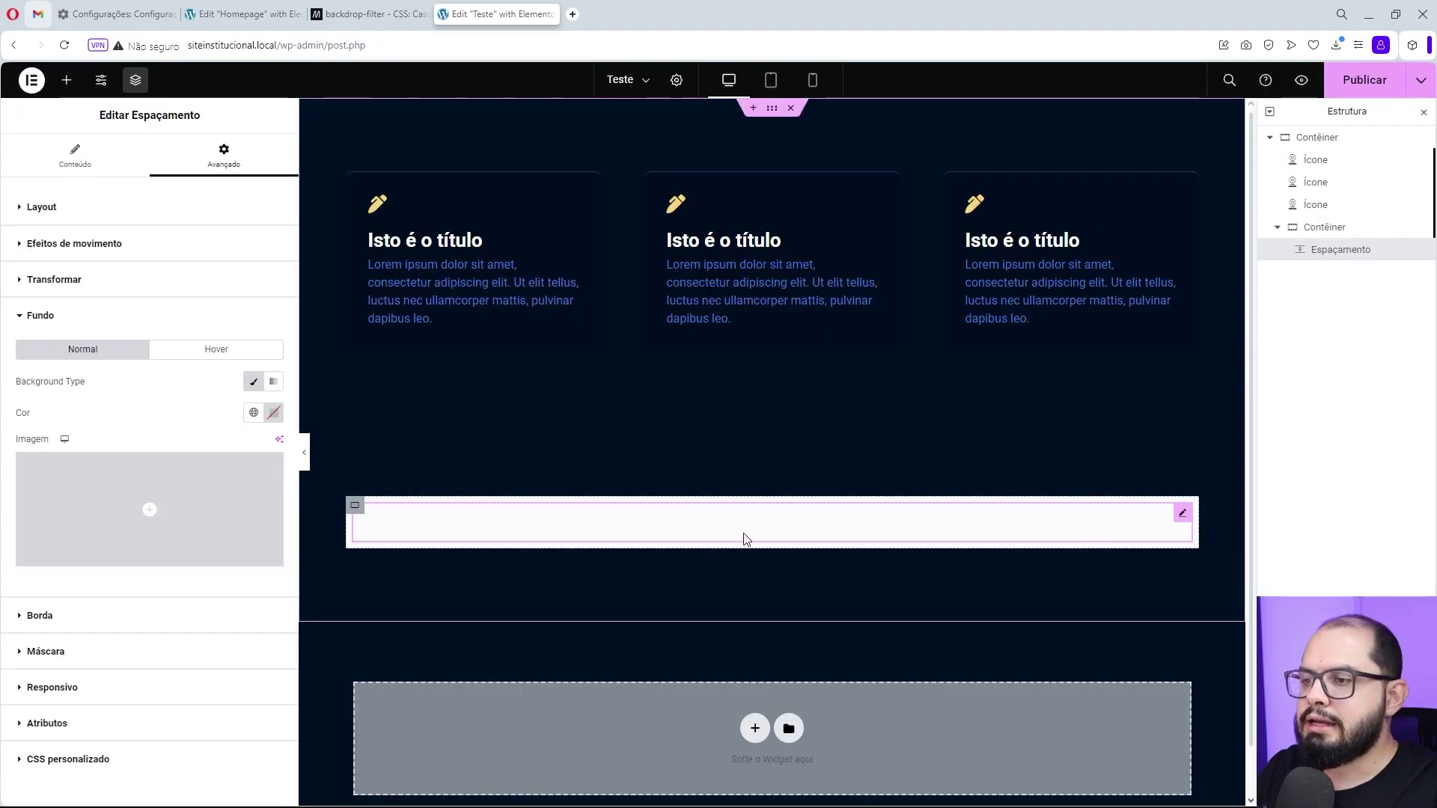
Paste the elipse-preta-2.svg URL into the spacer's custom CSS.
{"action": "scroll", "coordinate": [187, 568], "scroll_direction": "down", "scroll_amount": 2}
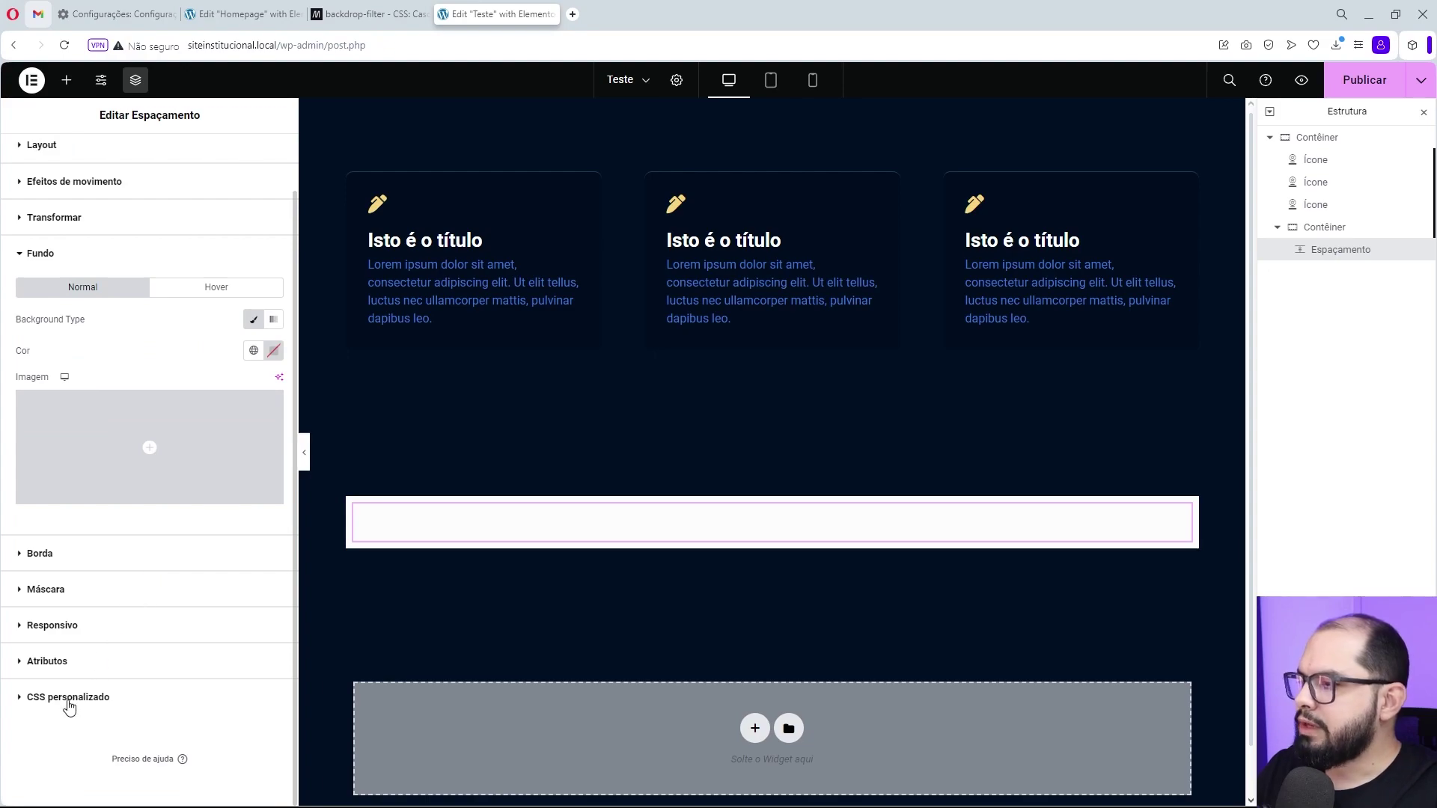
{"action": "left_click", "coordinate": [69, 699]}
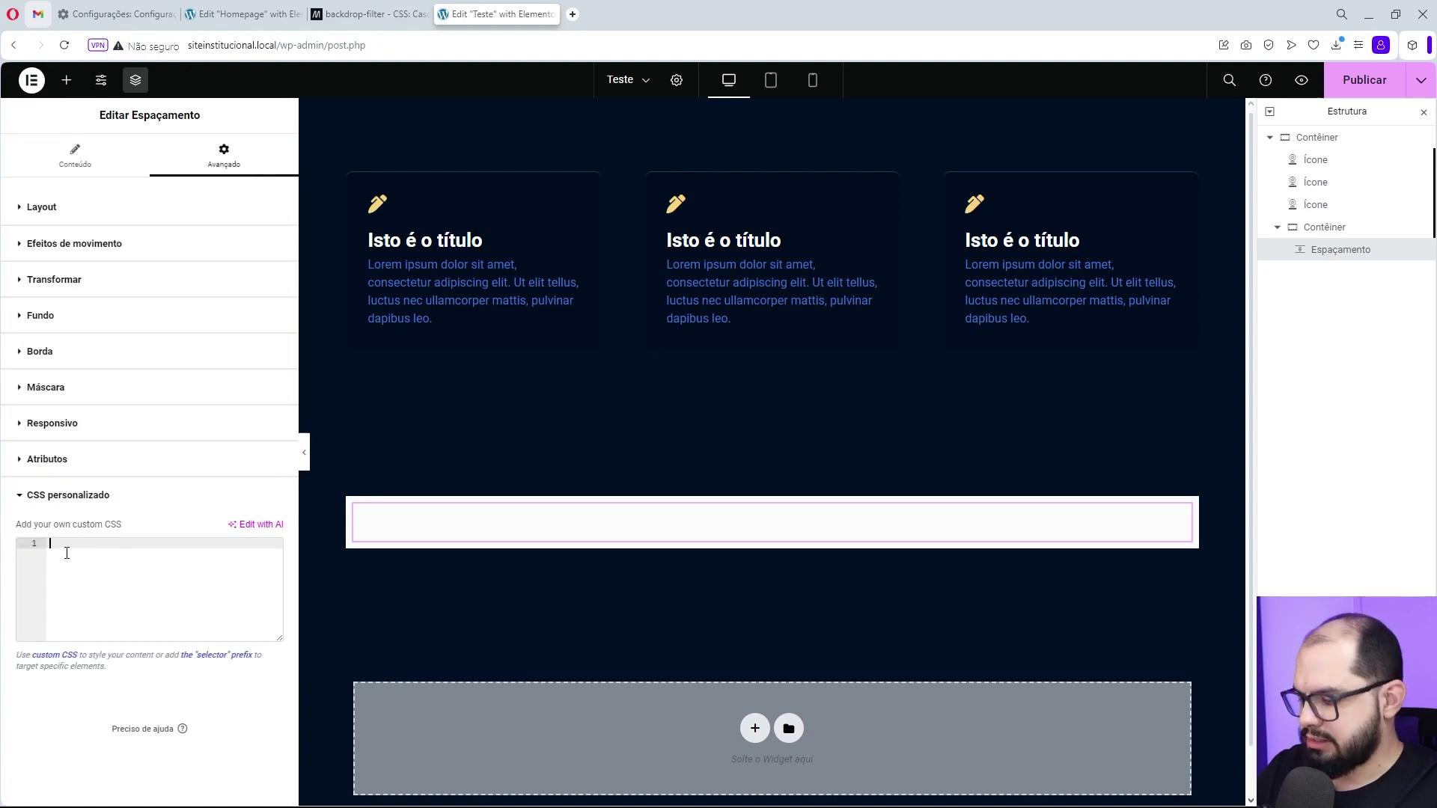
{"action": "type", "text": "http://siteinstitucional.local/wp-content/uploads/2023/11/elipse-preta-2.svg"}
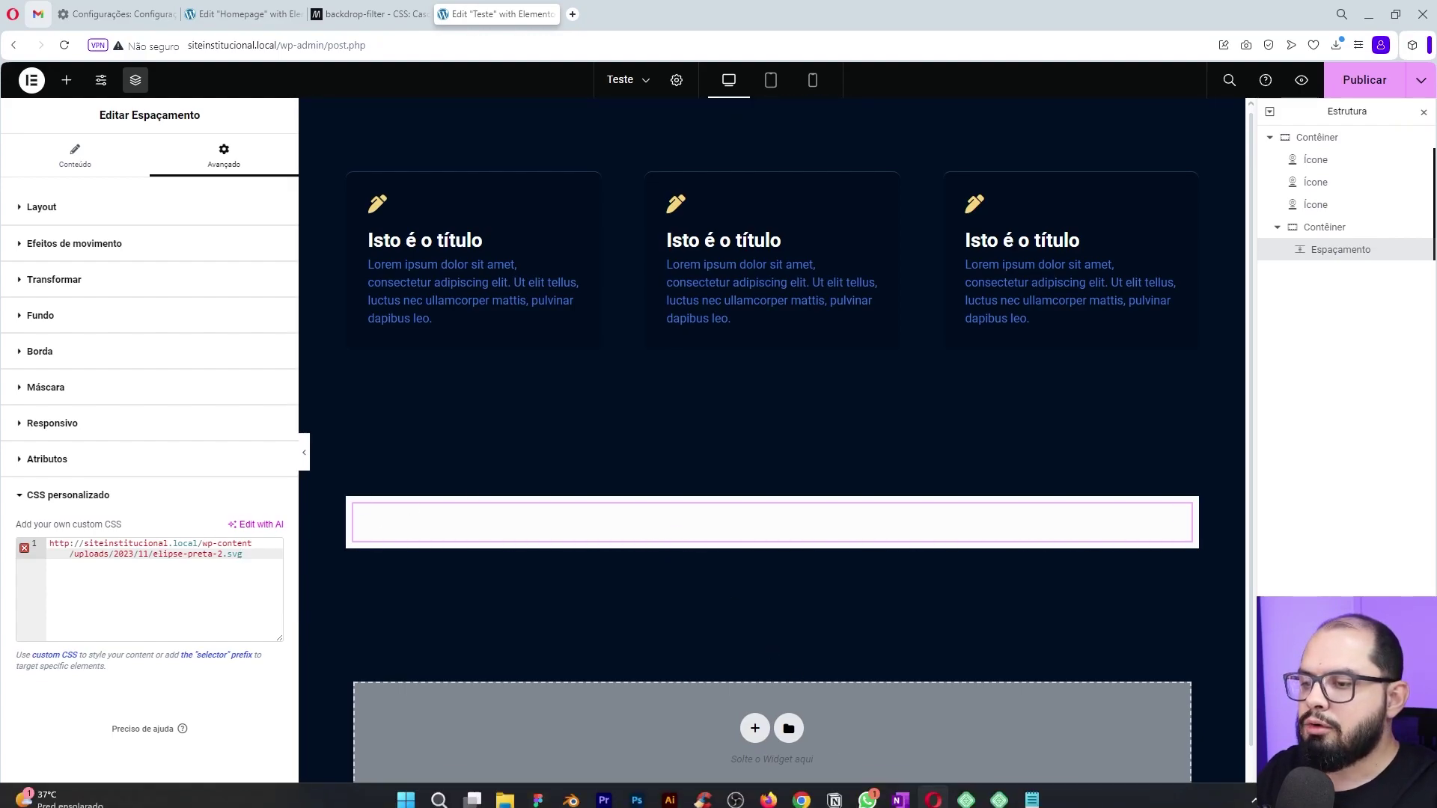
Copy the #ESPAÇAMENTO selector rule from the text notes and paste it below the URL in the spacer's custom CSS.
{"action": "left_click", "coordinate": [1034, 794]}
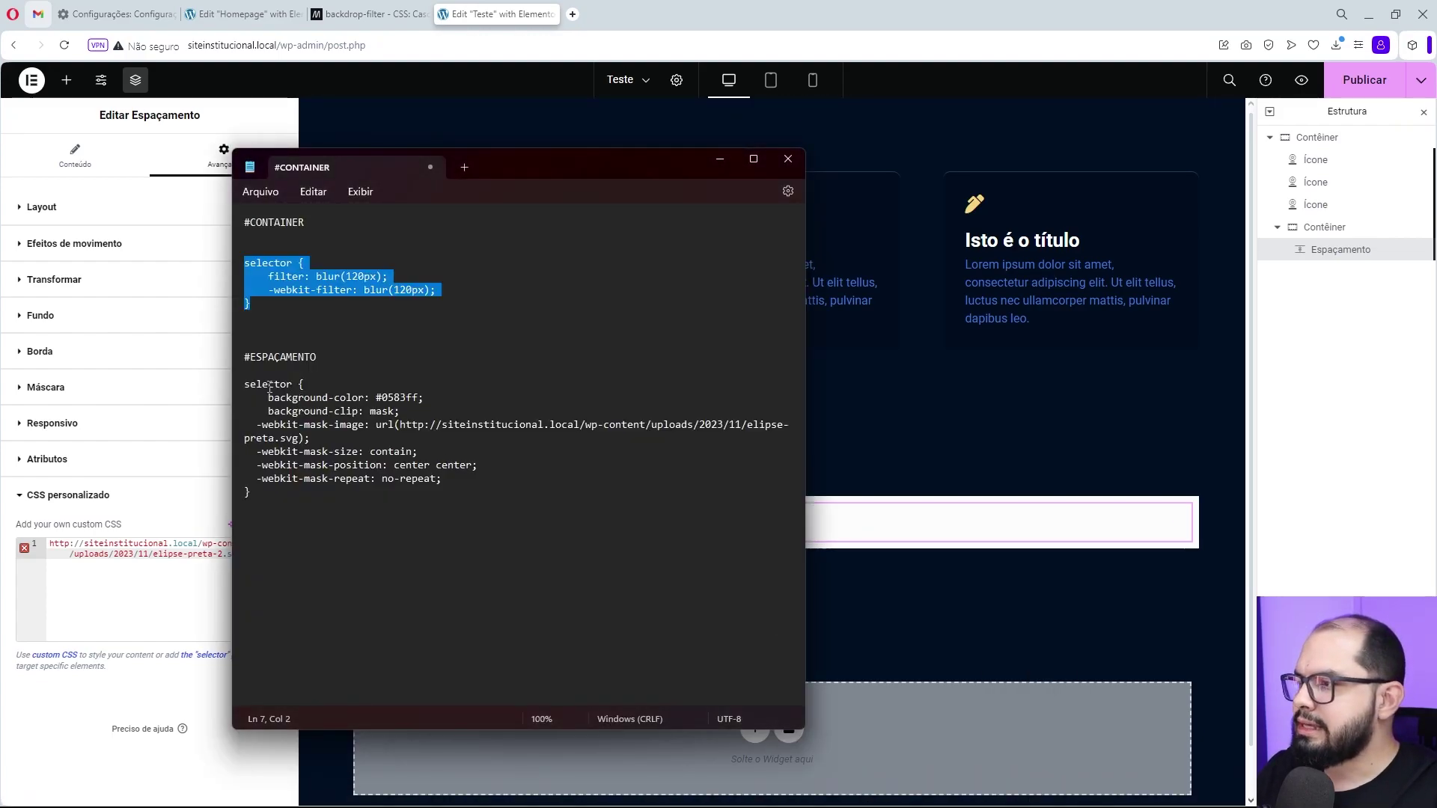
{"action": "left_click_drag", "start_coordinate": [246, 385], "coordinate": [450, 480]}
{"action": "key", "text": "ctrl+c"}
{"action": "left_click", "coordinate": [209, 569]}
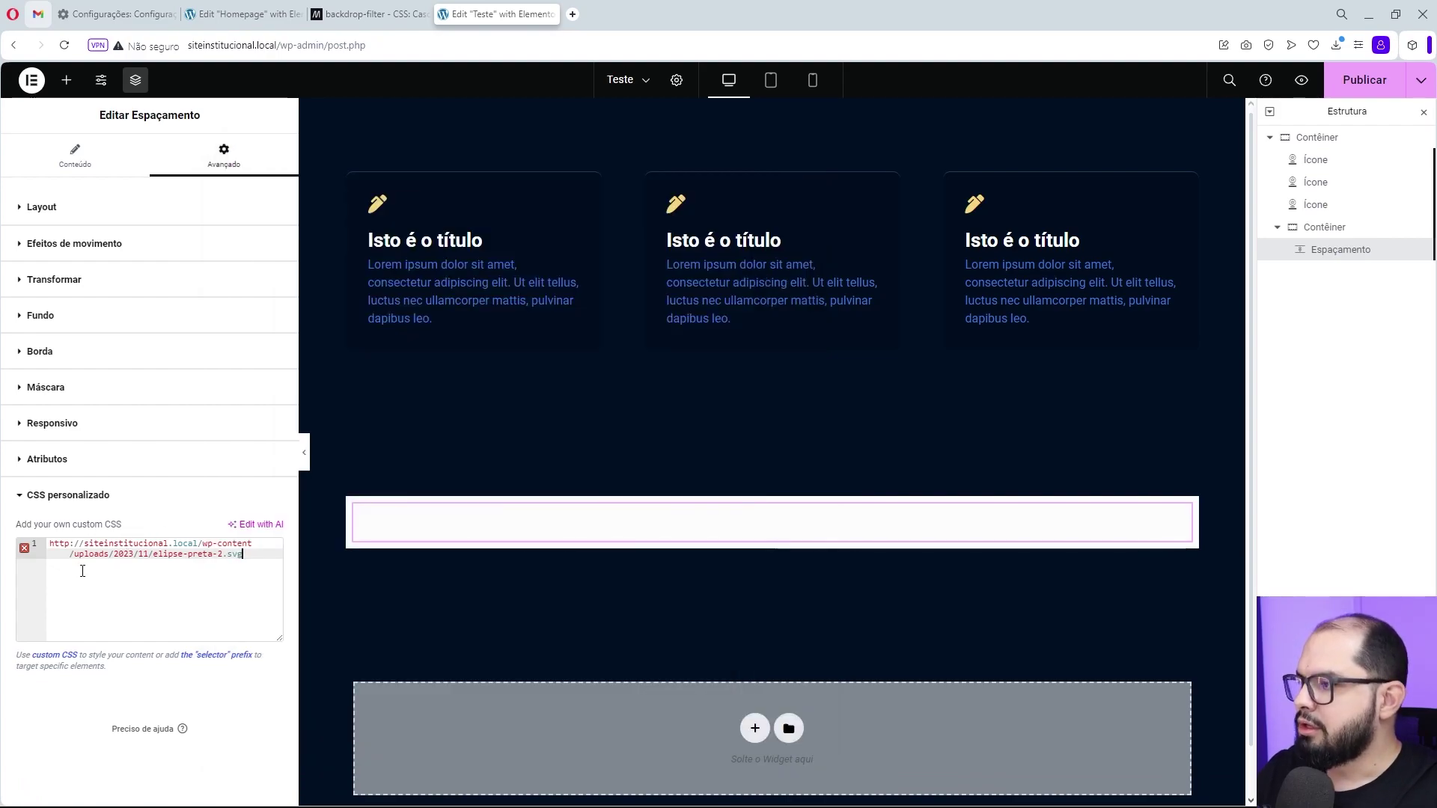
{"action": "key", "text": "Return"}
{"action": "key", "text": "Return"}
{"action": "key", "text": "ctrl+v"}
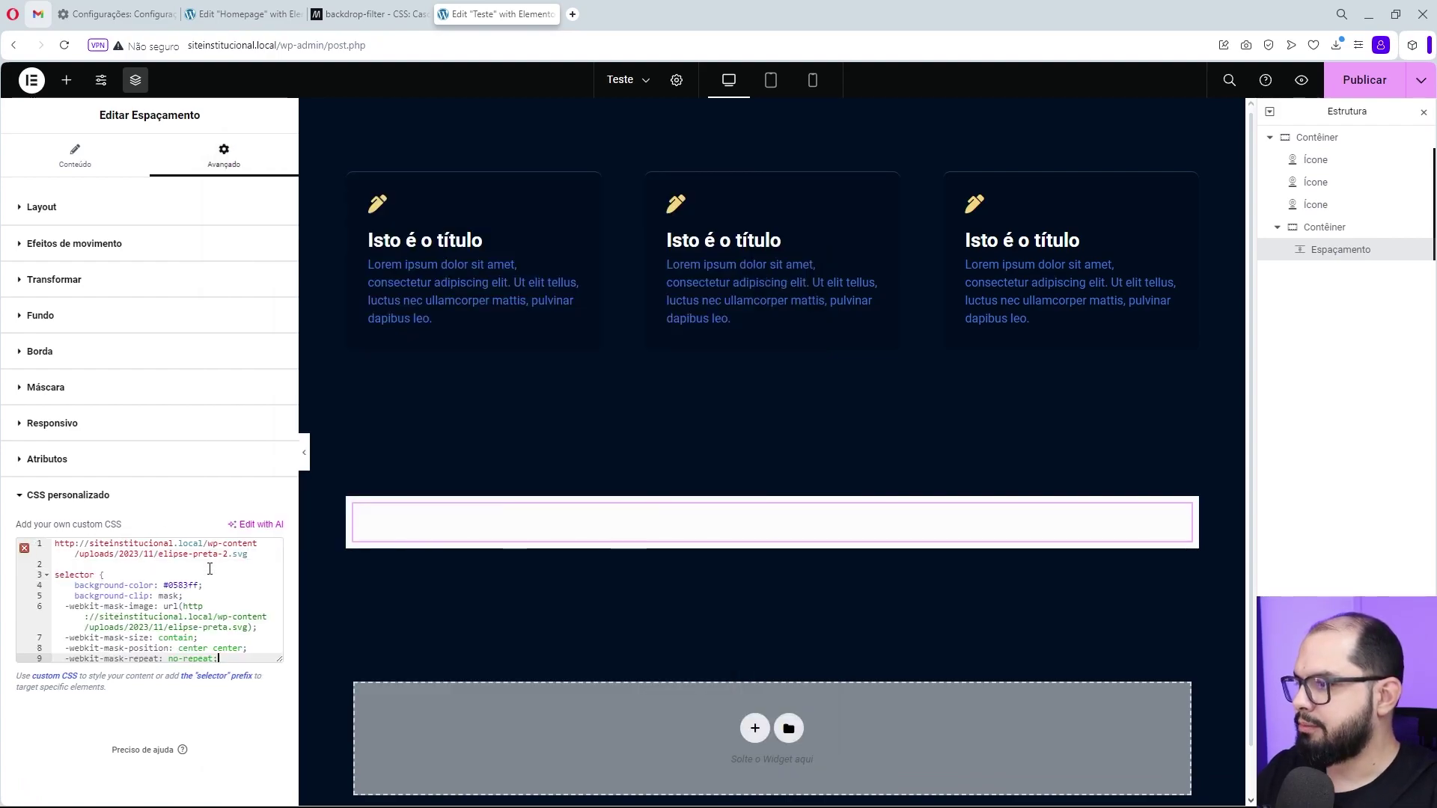
Move the elipse-preta-2.svg URL into the -webkit-mask-image value, replacing the elipse-preta.svg address, and remove the empty lines above the selector.
{"action": "left_click_drag", "start_coordinate": [302, 553], "coordinate": [437, 557]}
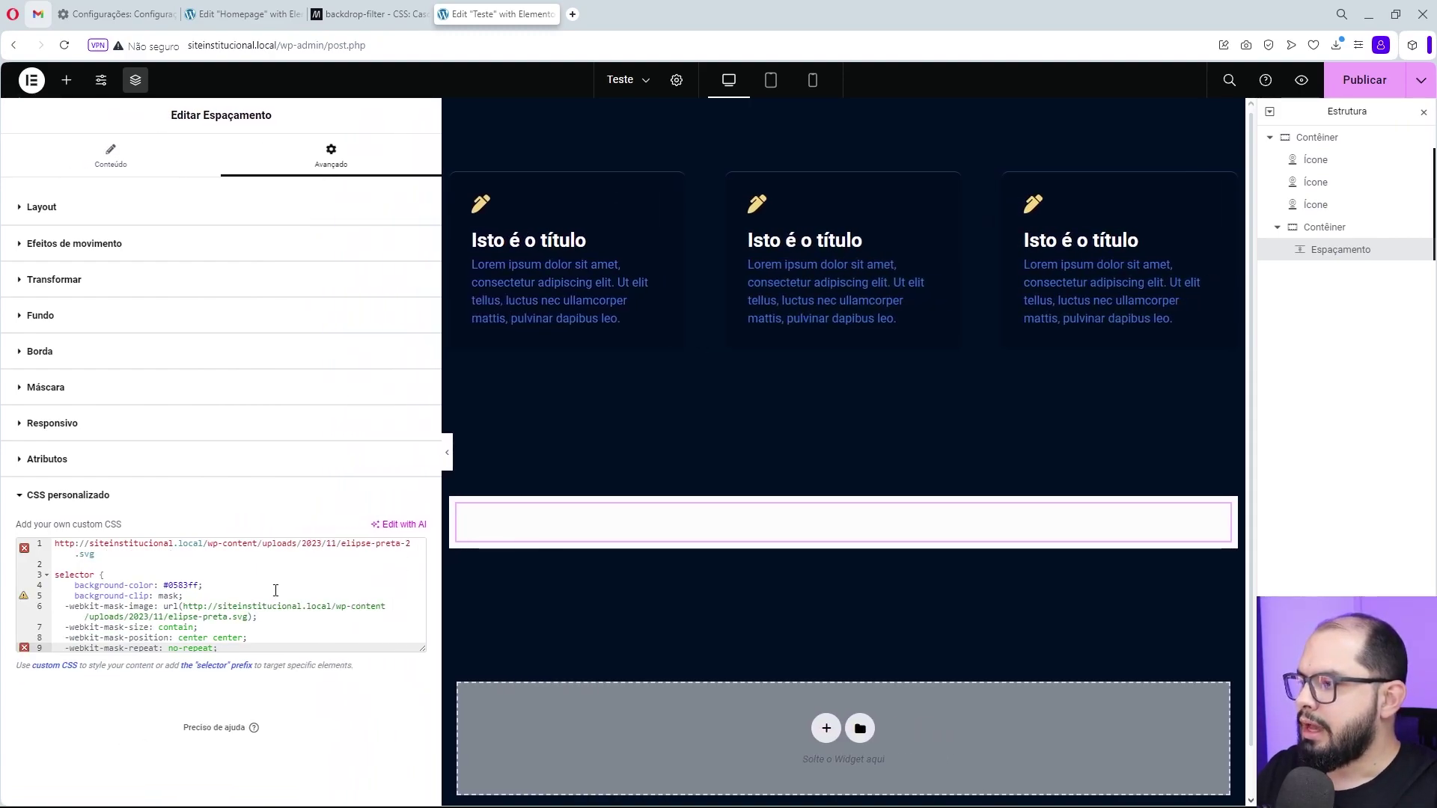
{"action": "left_click", "coordinate": [168, 606]}
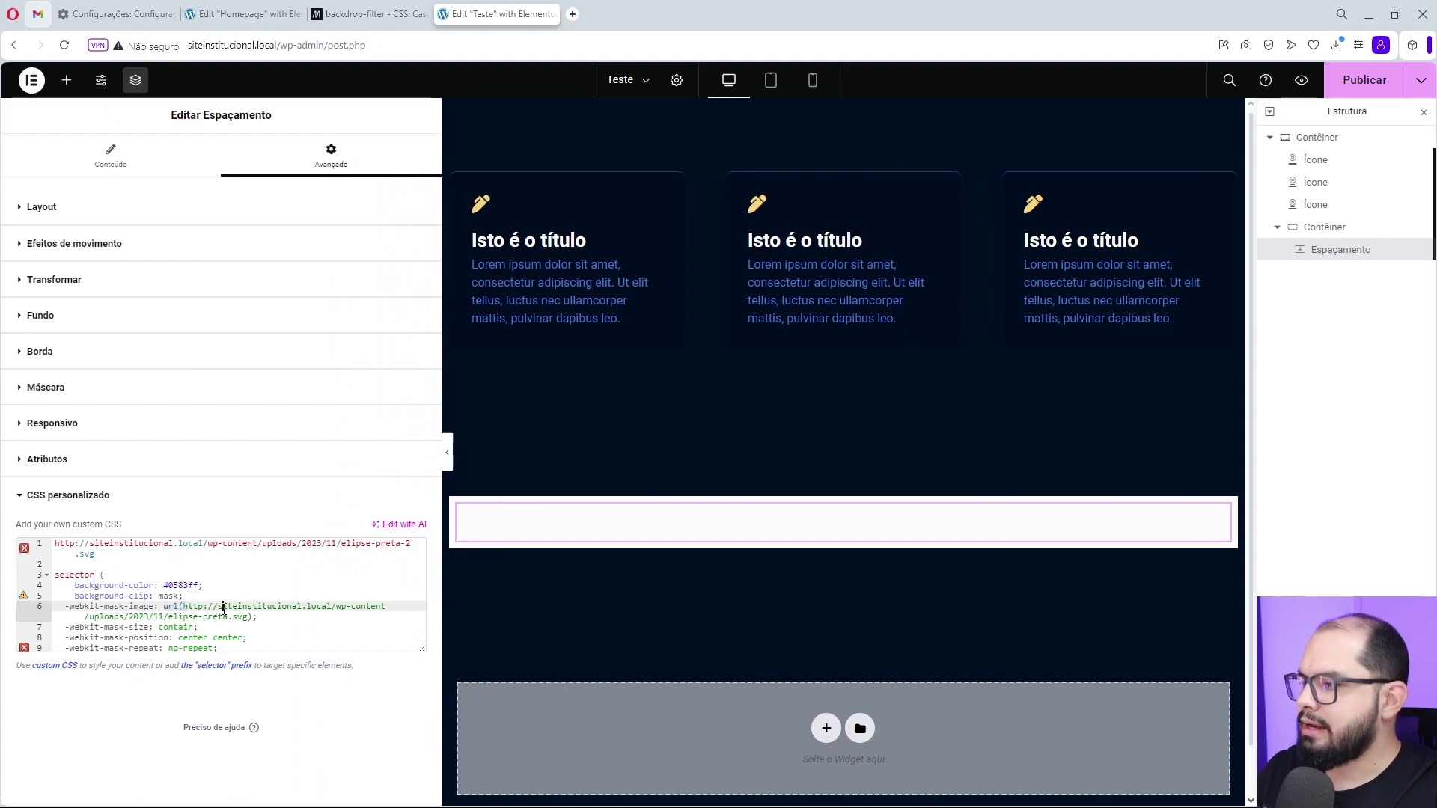
{"action": "left_click_drag", "start_coordinate": [184, 608], "coordinate": [247, 617]}
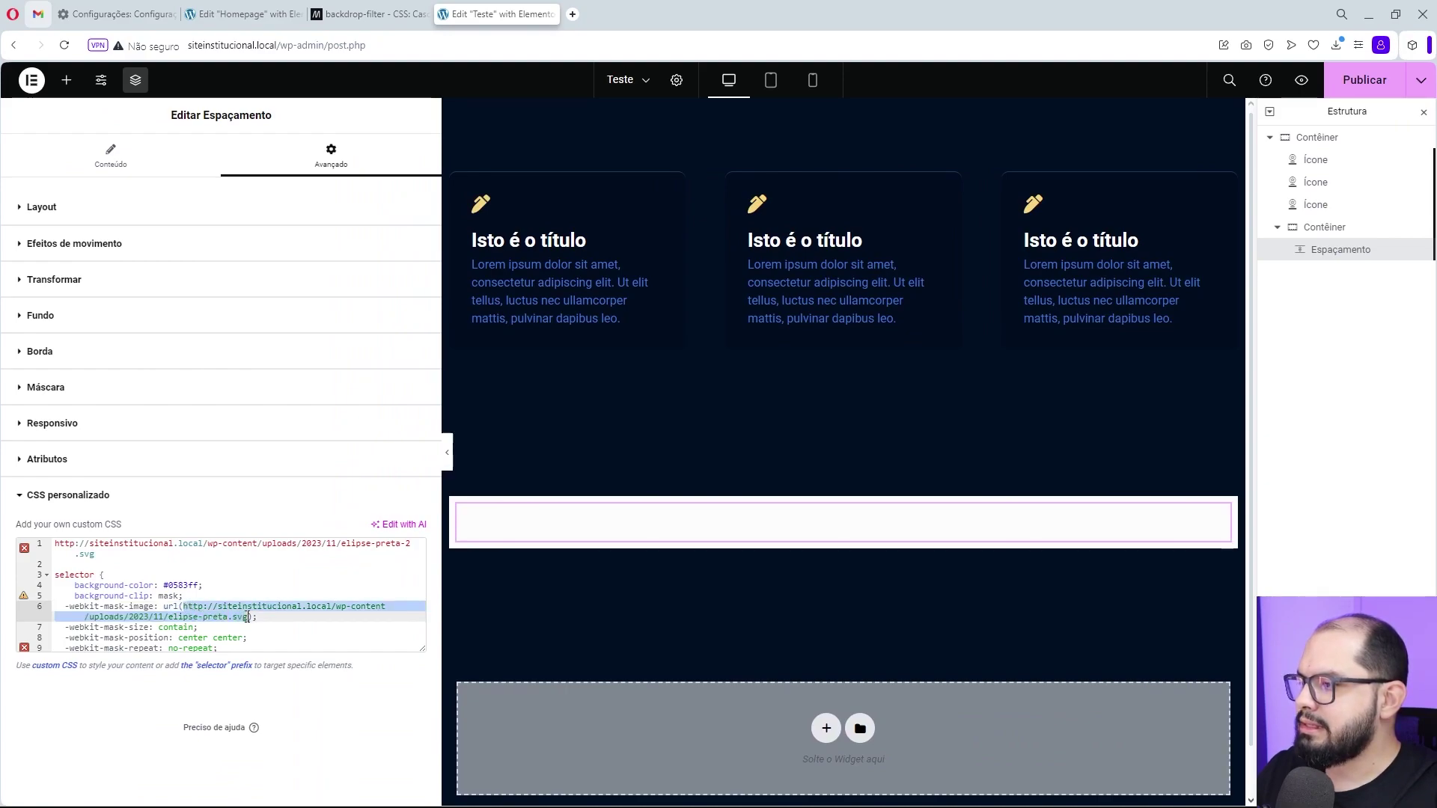
{"action": "left_click_drag", "start_coordinate": [96, 551], "coordinate": [52, 547]}
{"action": "key", "text": "ctrl+c"}
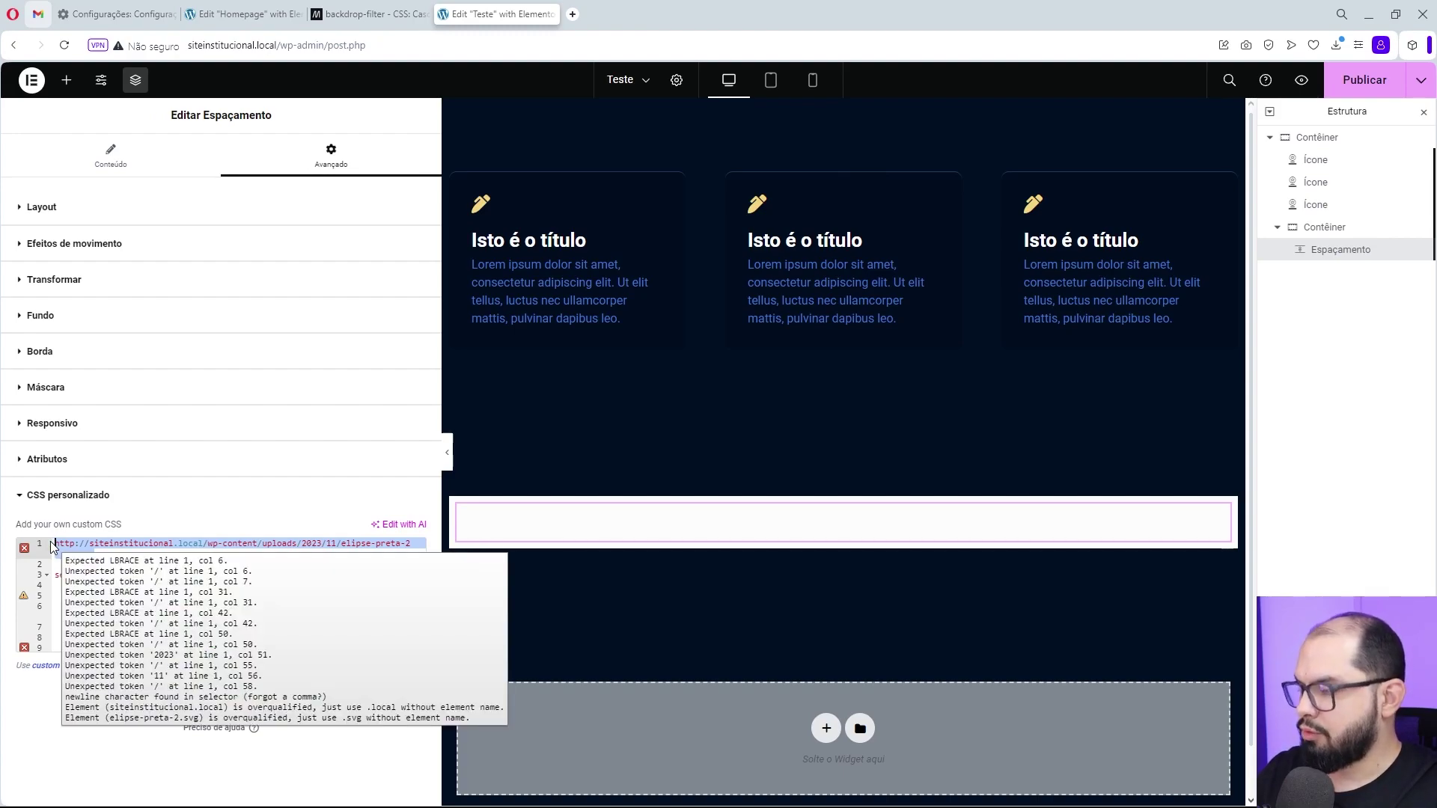
{"action": "key", "text": "BackSpace"}
{"action": "left_click", "coordinate": [74, 553]}
{"action": "left_click_drag", "start_coordinate": [184, 600], "coordinate": [249, 606]}
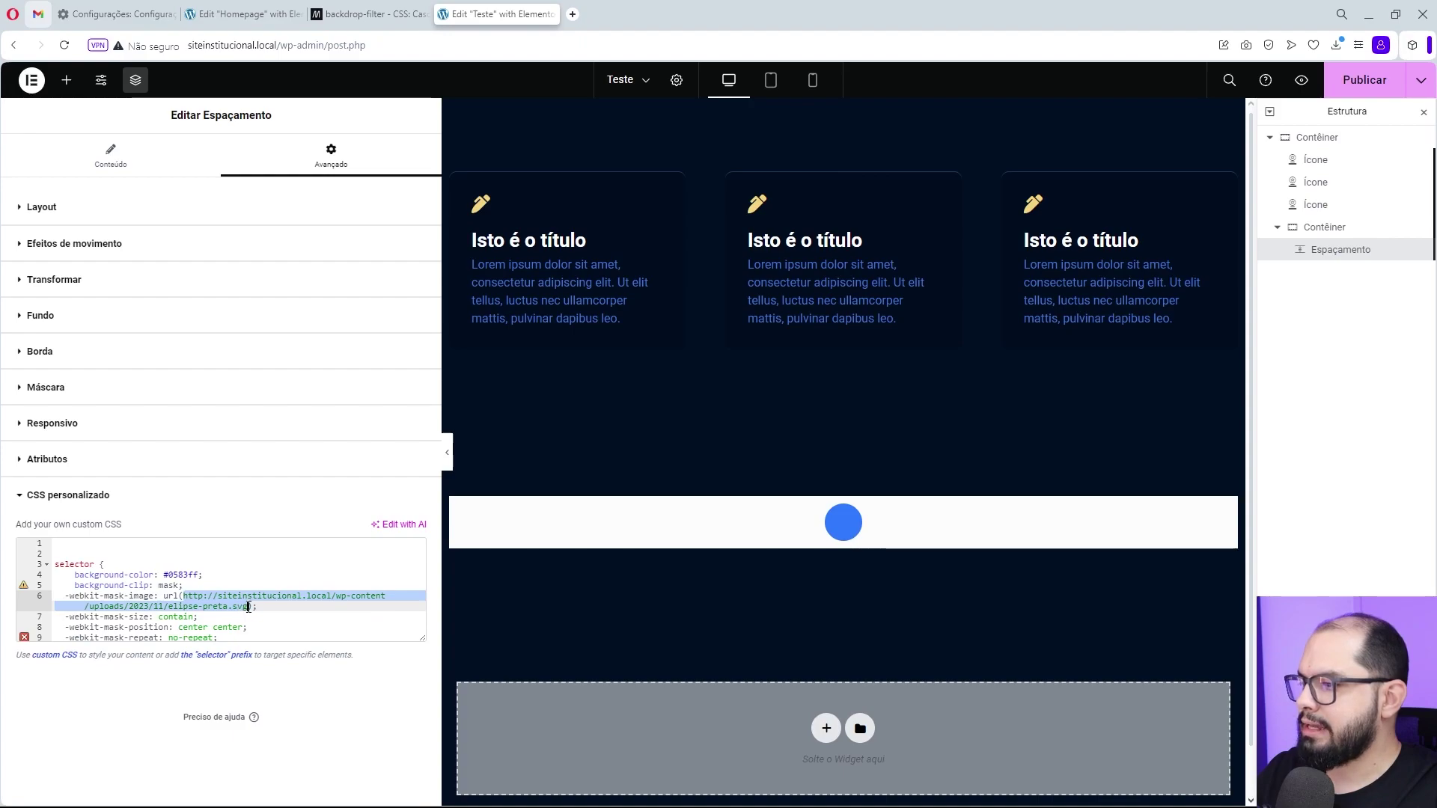
{"action": "key", "text": "ctrl+v"}
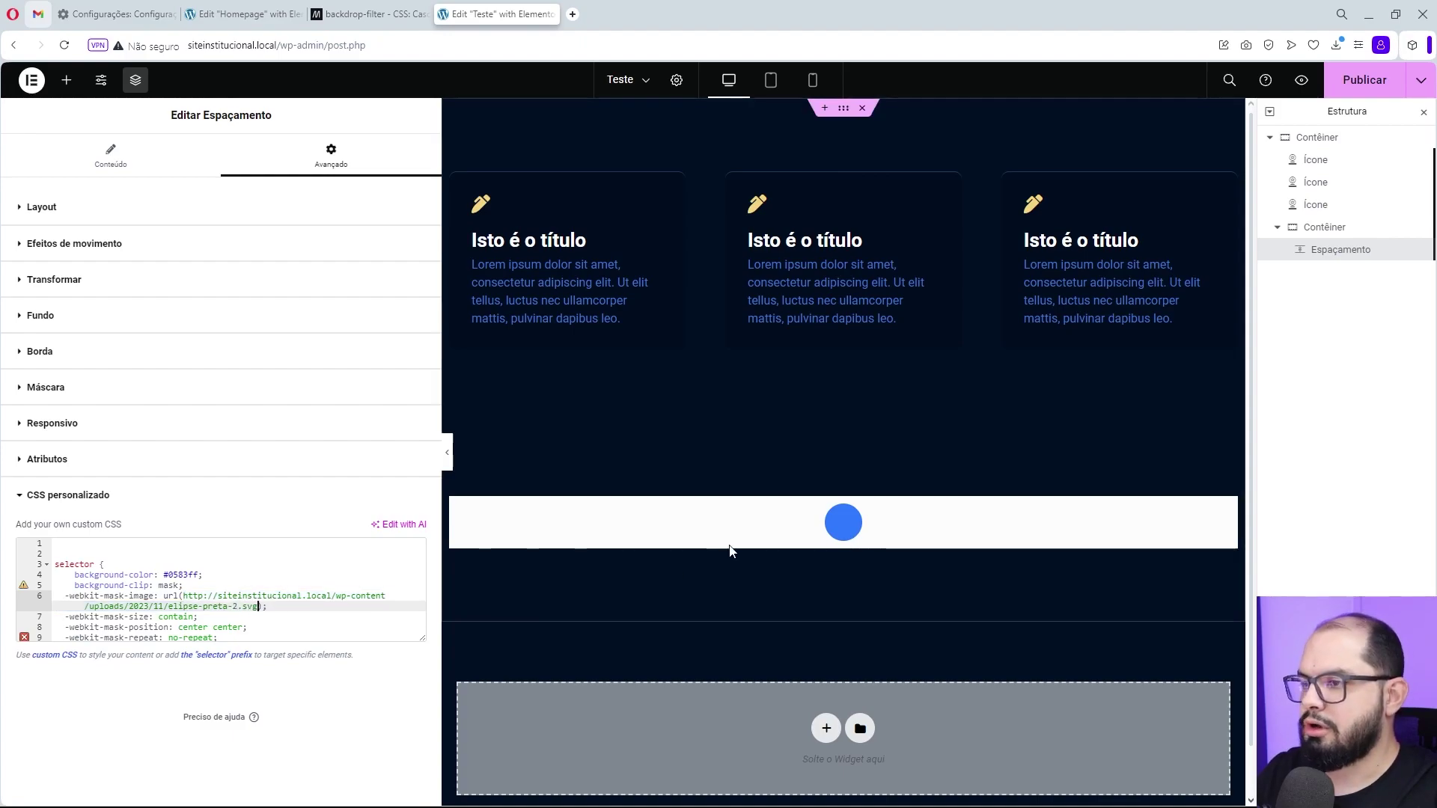
{"action": "left_click", "coordinate": [94, 554]}
{"action": "key", "text": "BackSpace"}
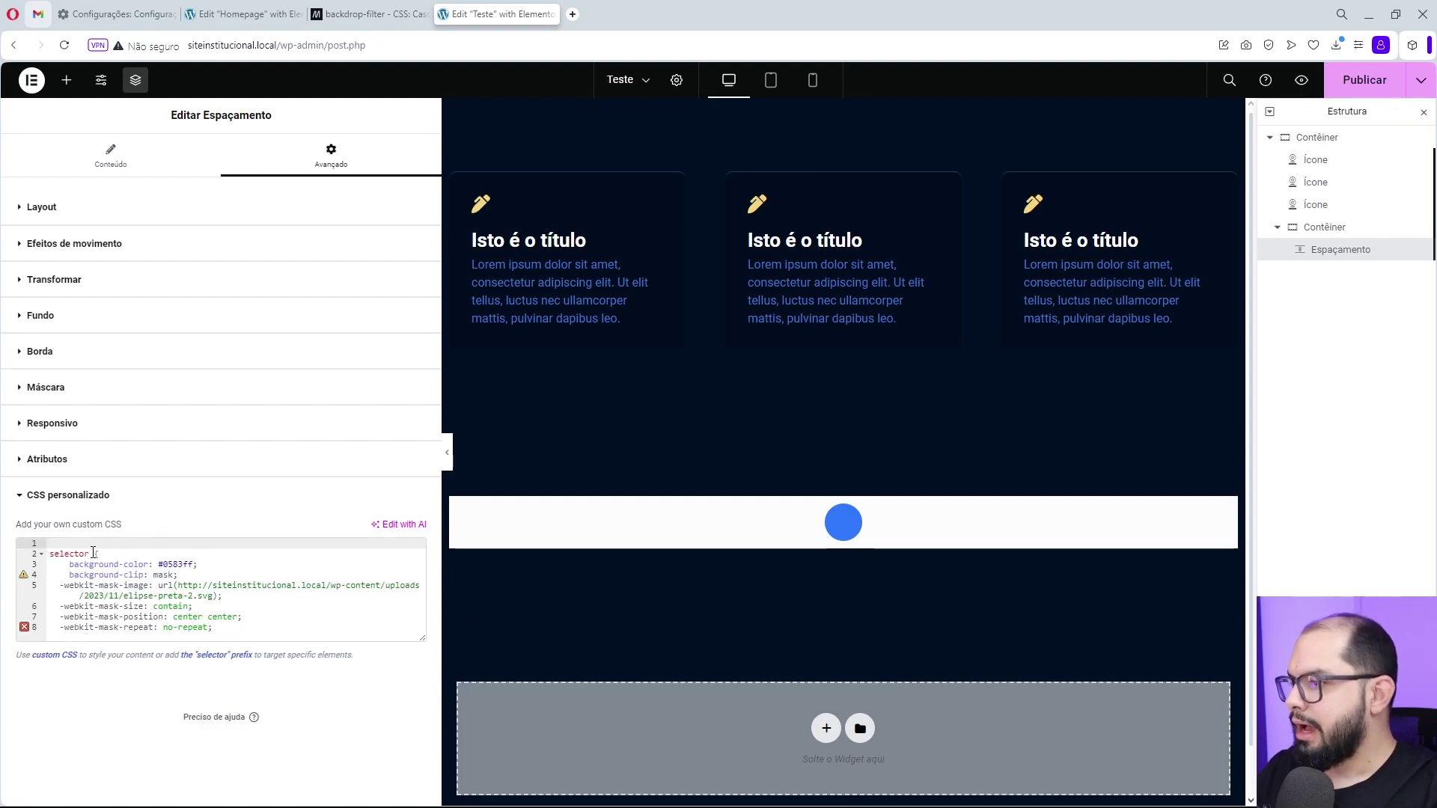
{"action": "key", "text": "Delete"}
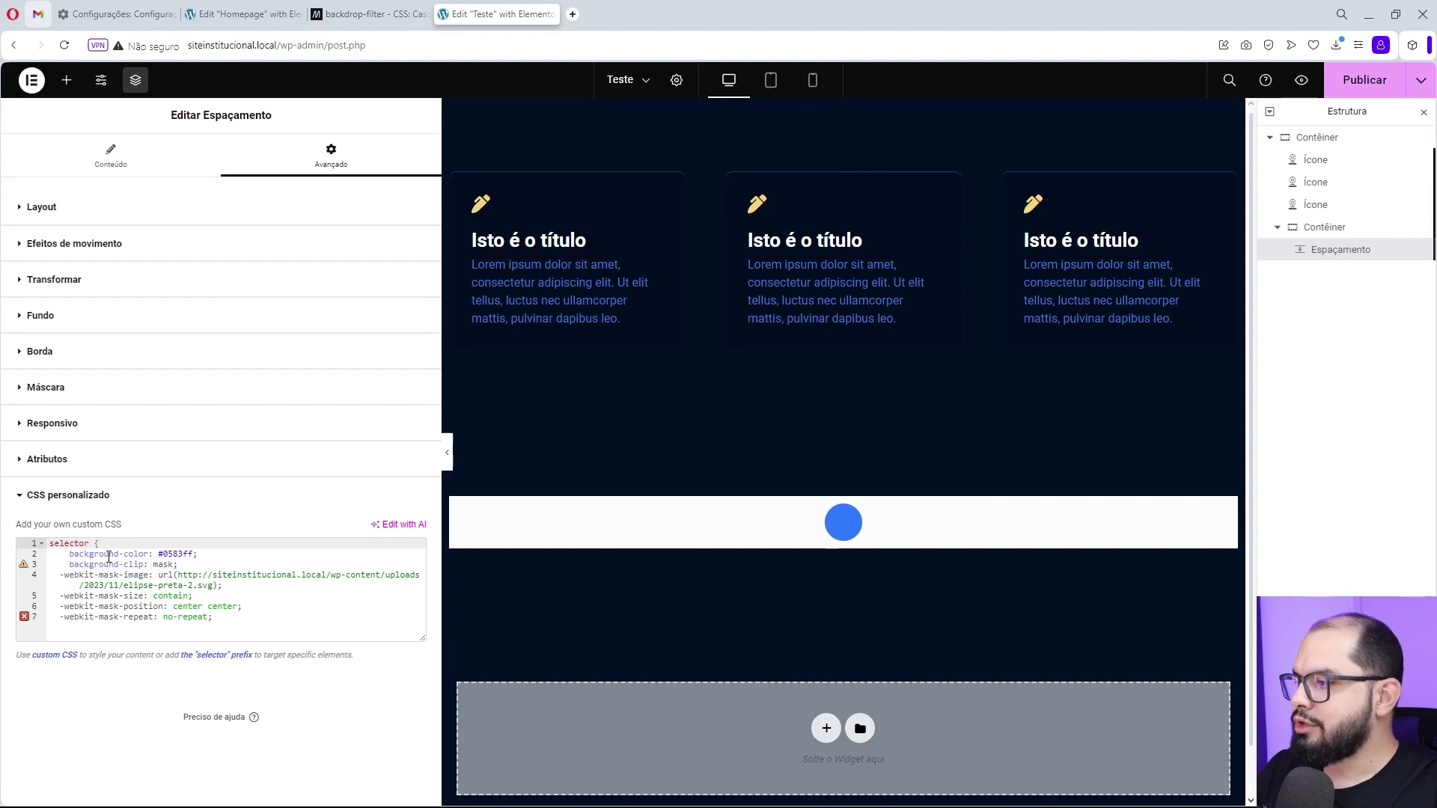
{"action": "left_click_drag", "start_coordinate": [157, 553], "coordinate": [198, 553]}
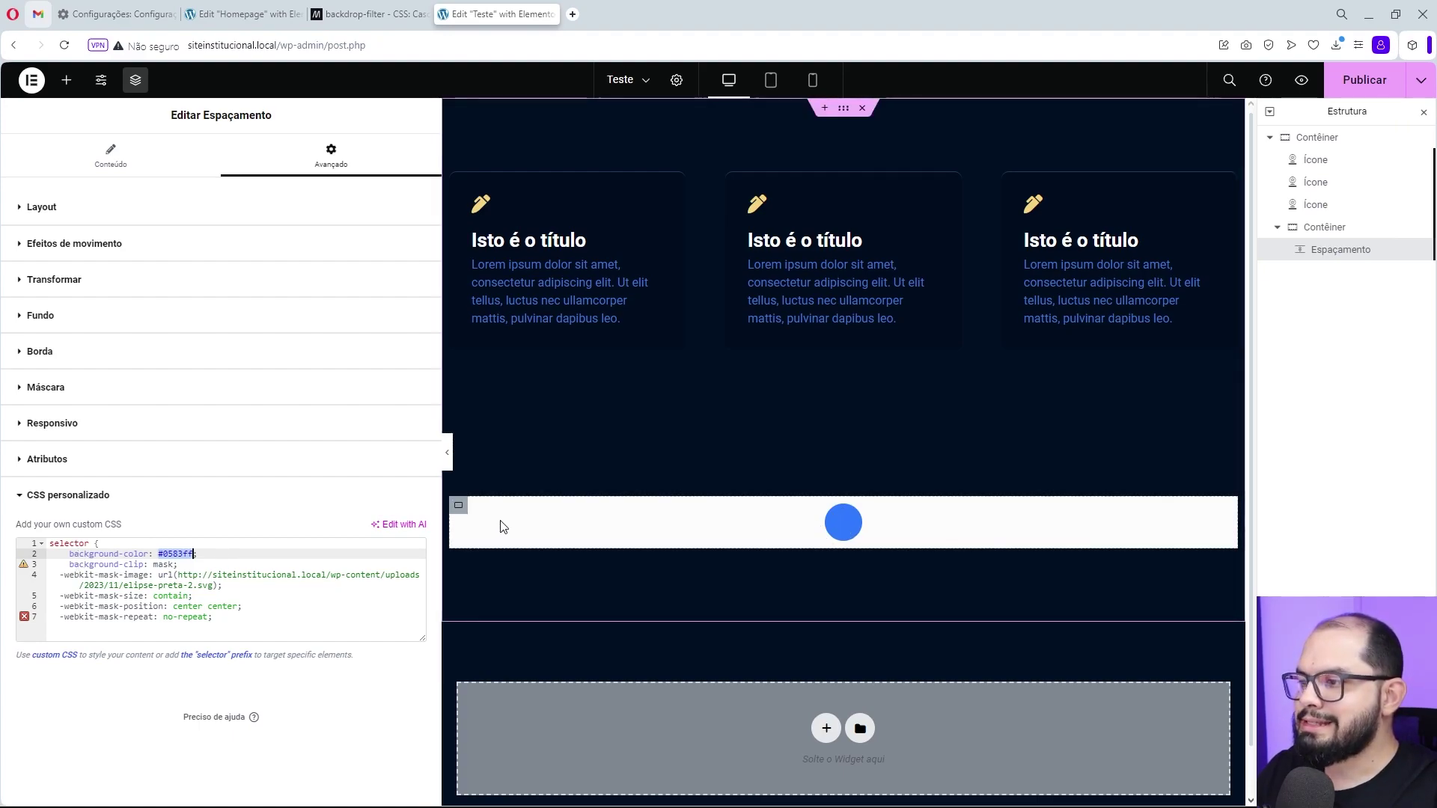
{"action": "left_click_drag", "start_coordinate": [69, 565], "coordinate": [148, 565]}
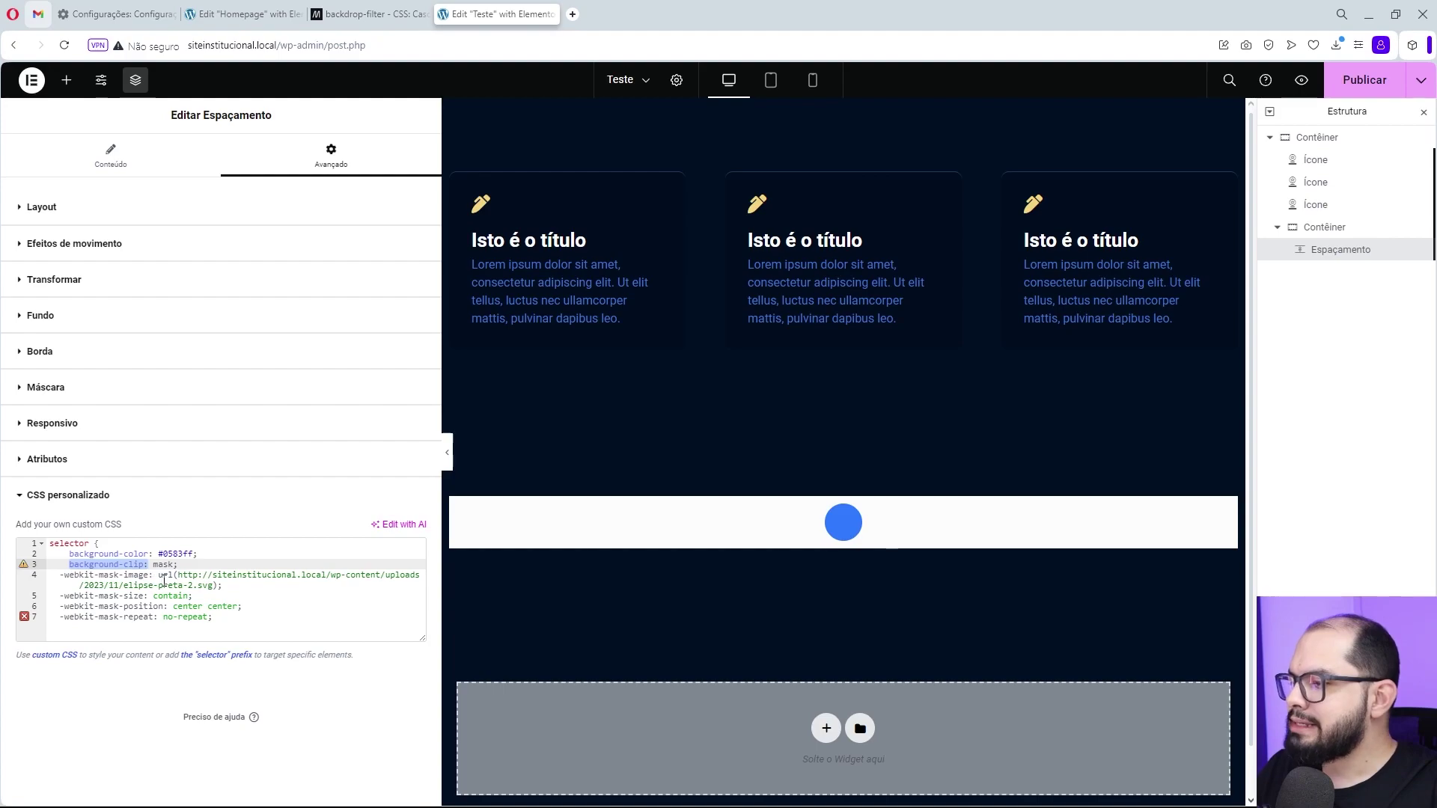
{"action": "left_click_drag", "start_coordinate": [180, 575], "coordinate": [213, 585]}
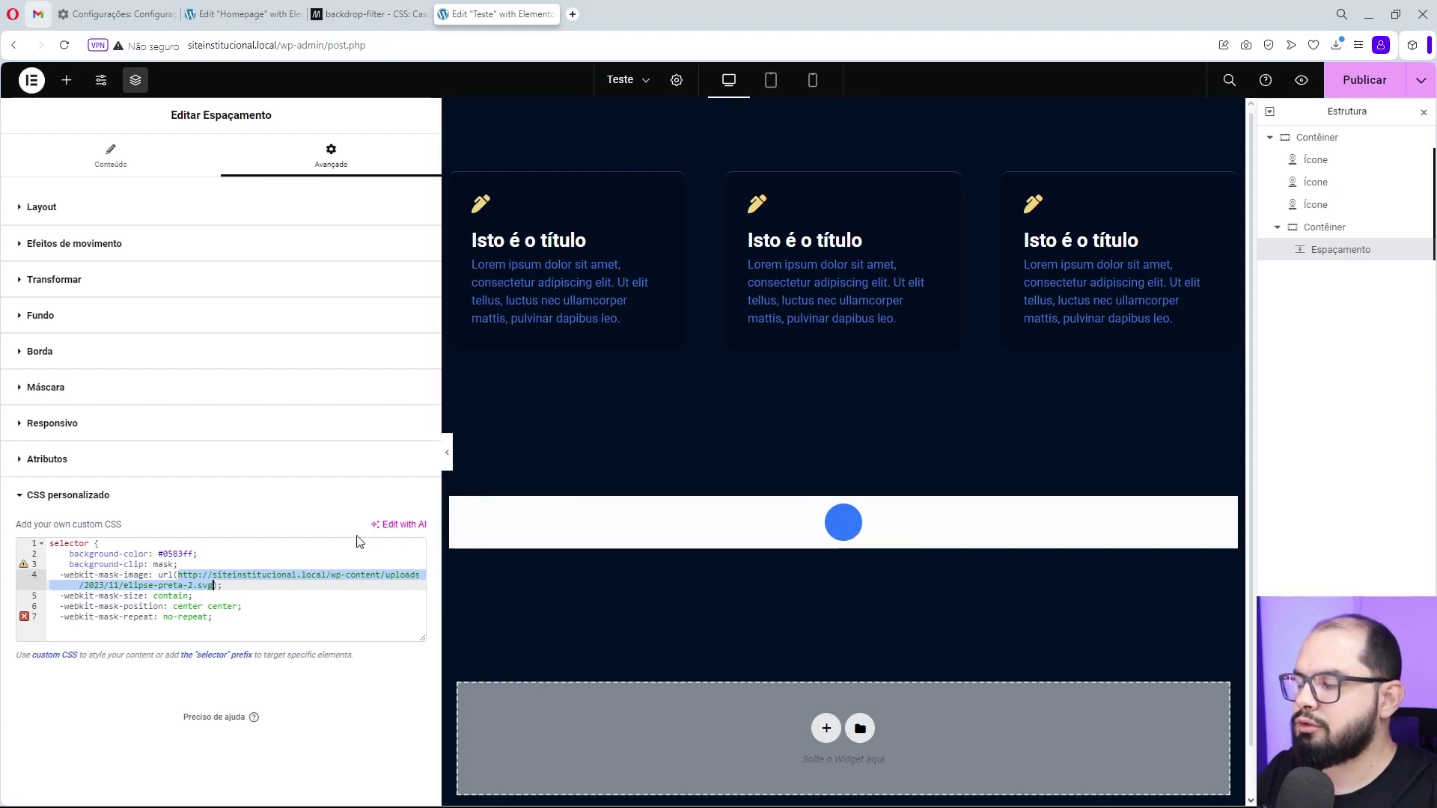
Comment out the background-clip and -webkit-mask-image lines in the spacer's custom CSS.
{"action": "left_click", "coordinate": [200, 565]}
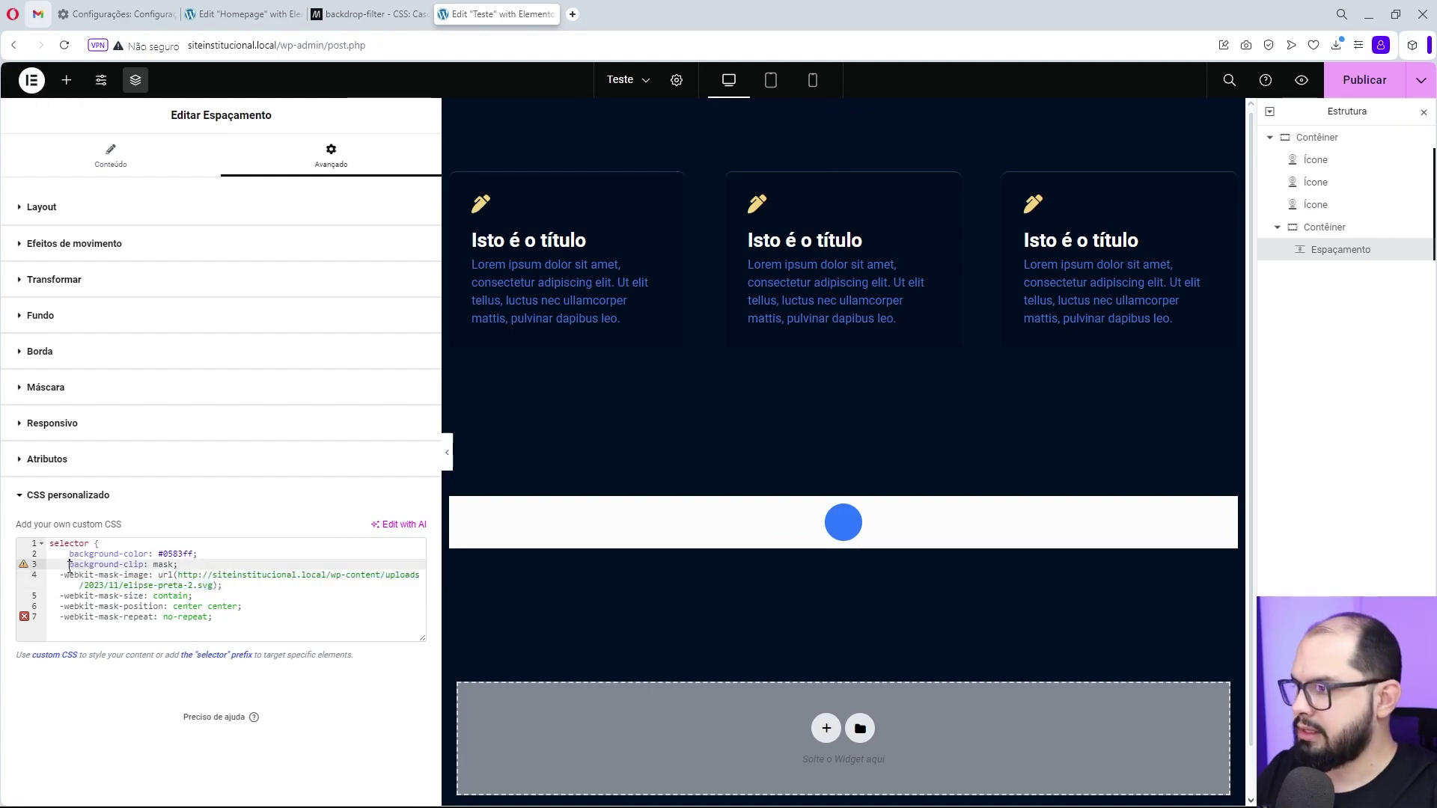
{"action": "type", "text": "/*"}
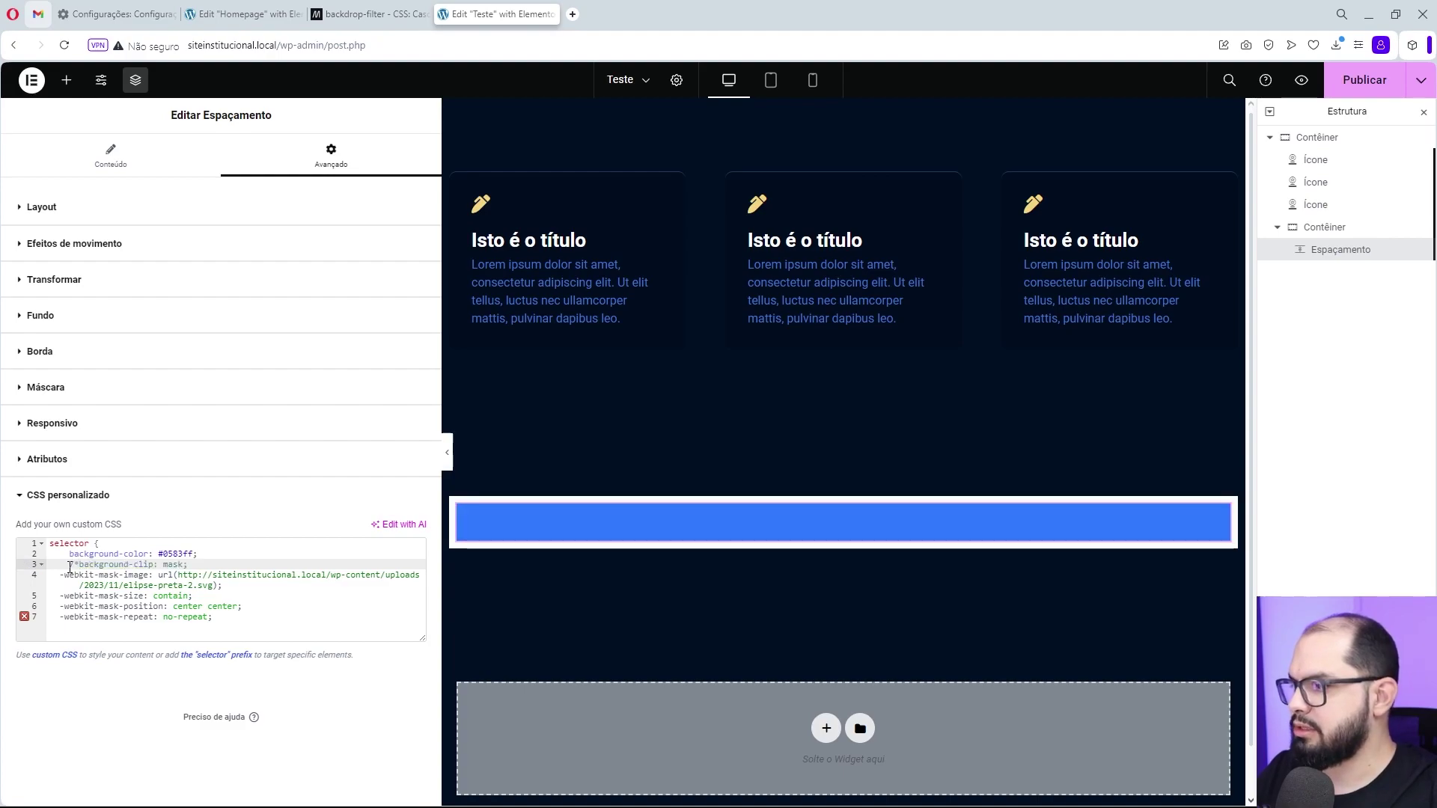
{"action": "left_click", "coordinate": [226, 586]}
{"action": "type", "text": "*/"}
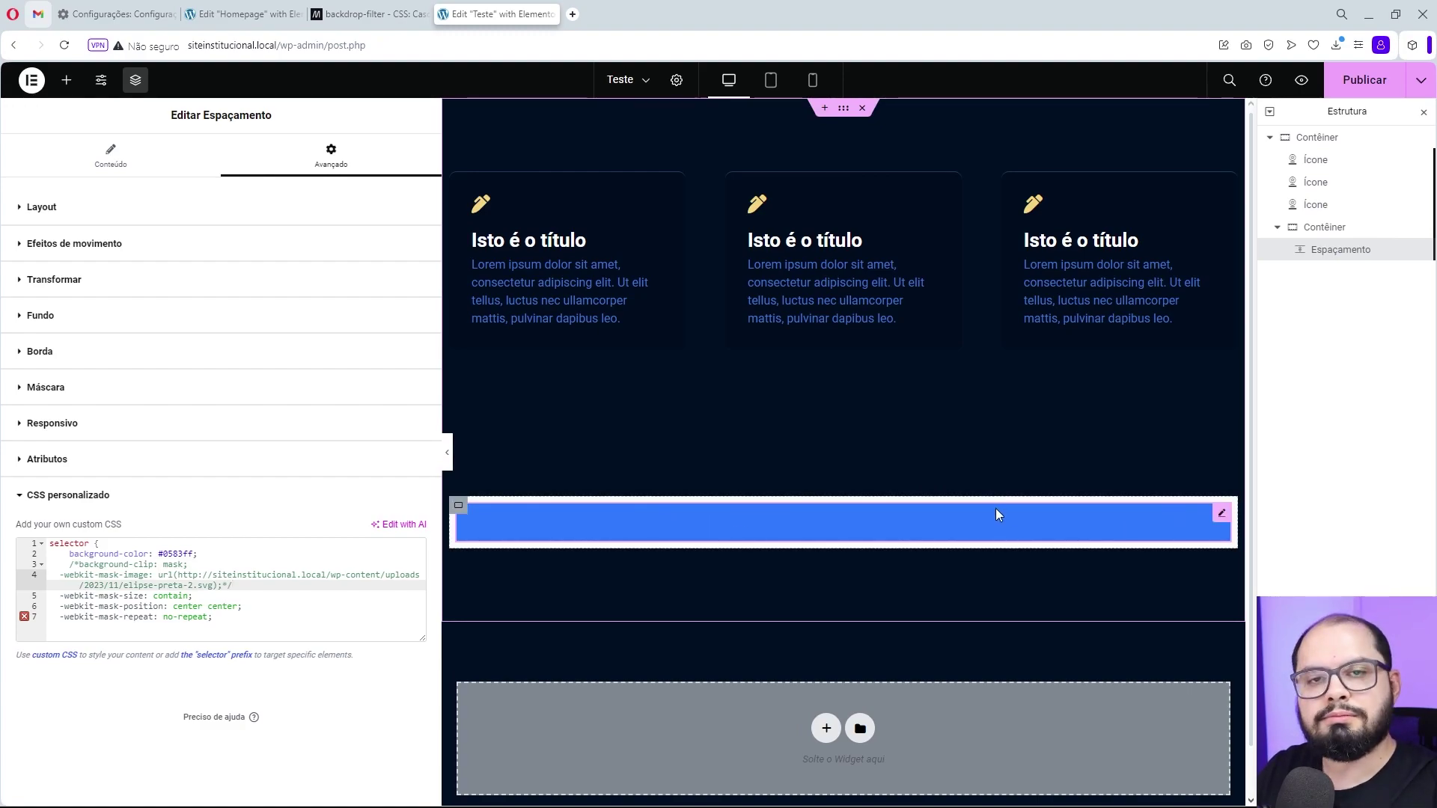
Uncomment the background-clip and -webkit-mask-image lines in the spacer's custom CSS.
{"action": "left_click_drag", "start_coordinate": [69, 567], "coordinate": [74, 565]}
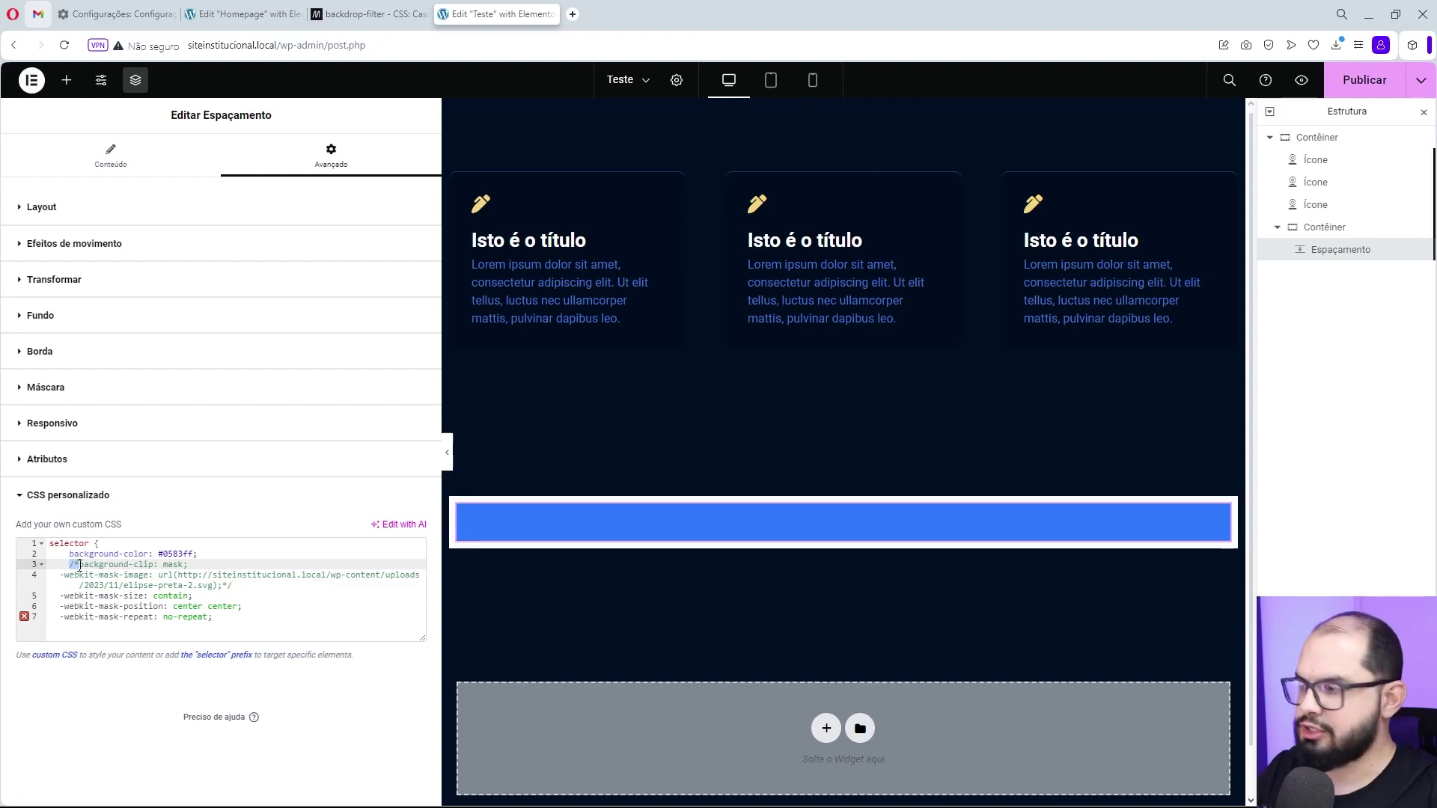
{"action": "key", "text": "BackSpace"}
{"action": "left_click_drag", "start_coordinate": [222, 588], "coordinate": [231, 588]}
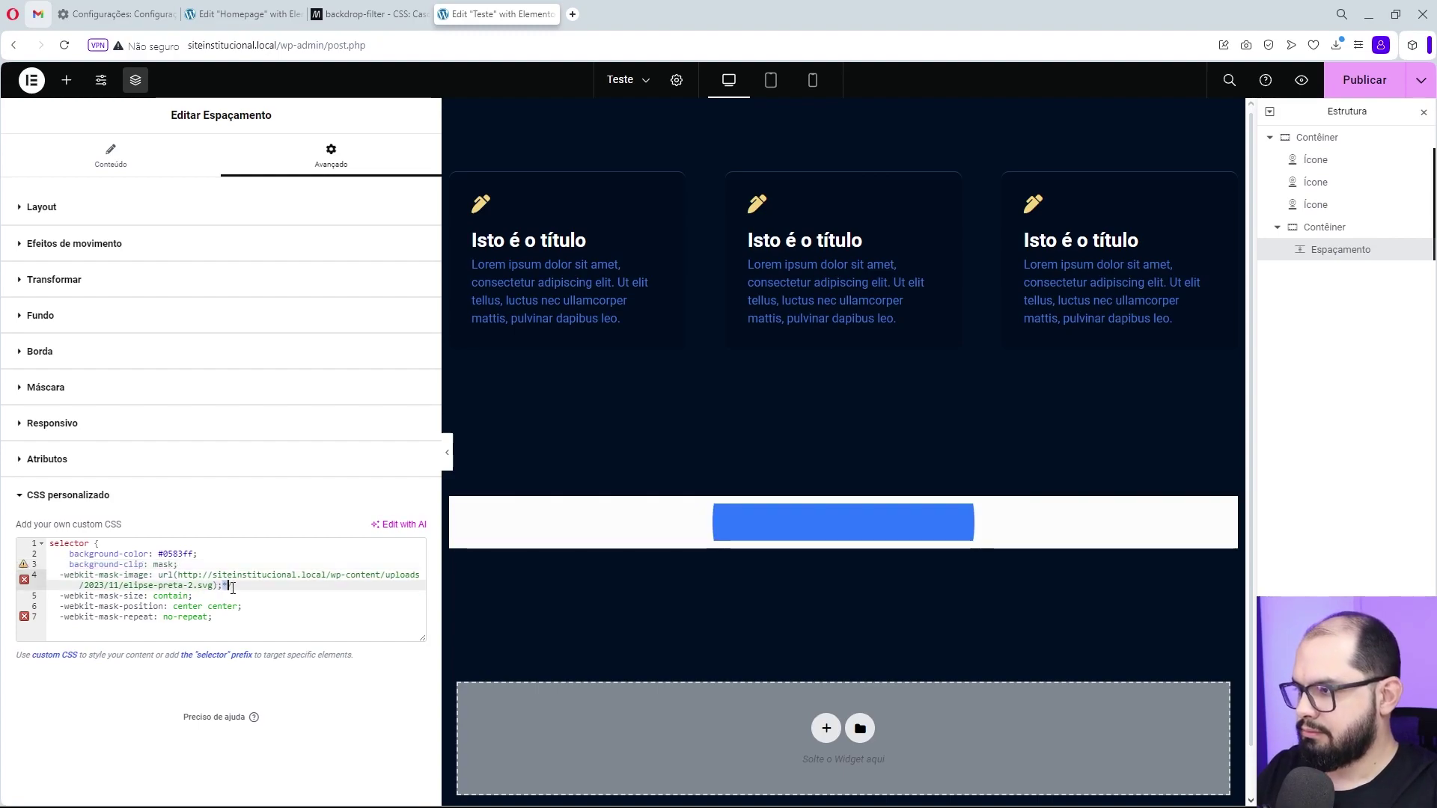
{"action": "key", "text": "BackSpace"}
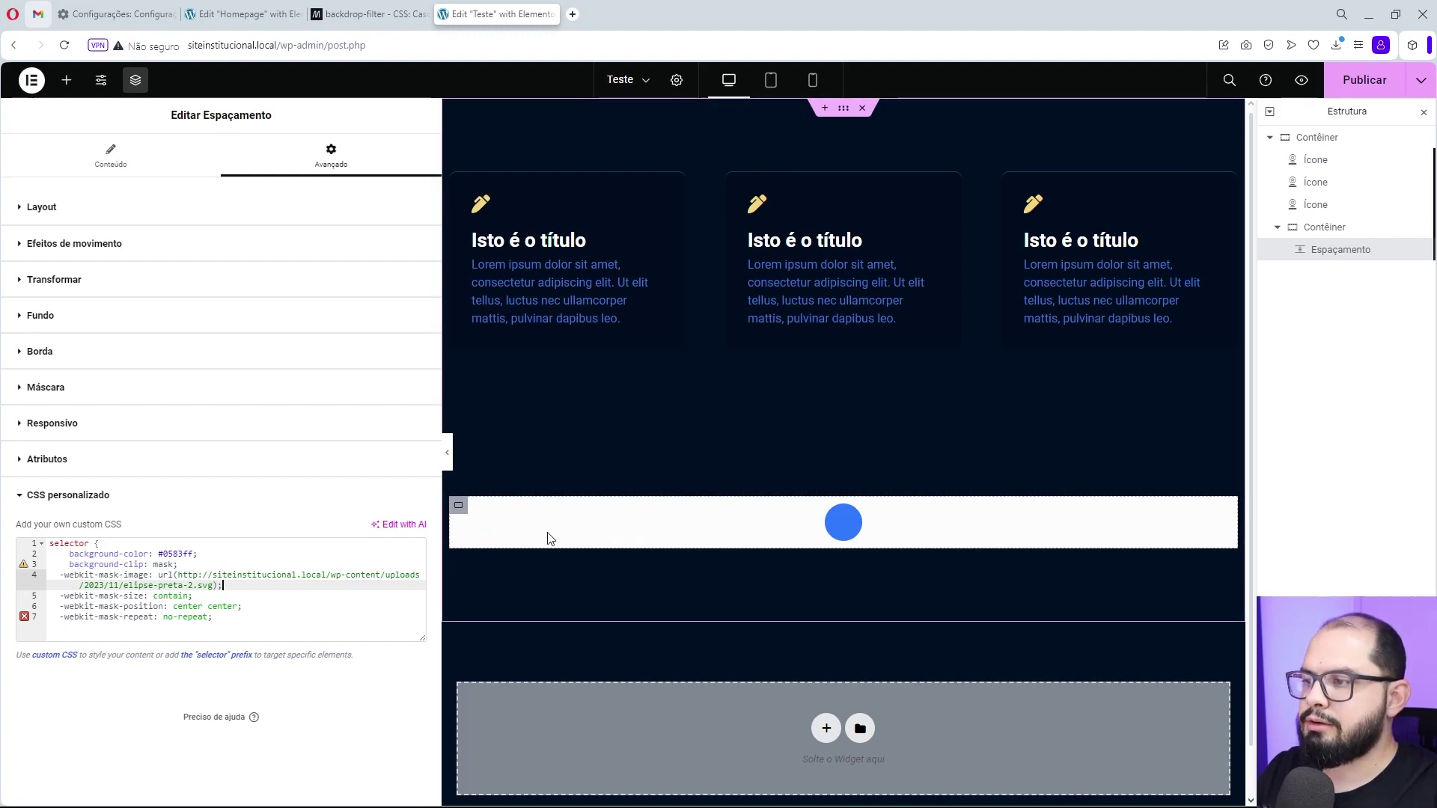
Clear the background colour of the inner container that holds the spacer.
{"action": "left_click", "coordinate": [1329, 234]}
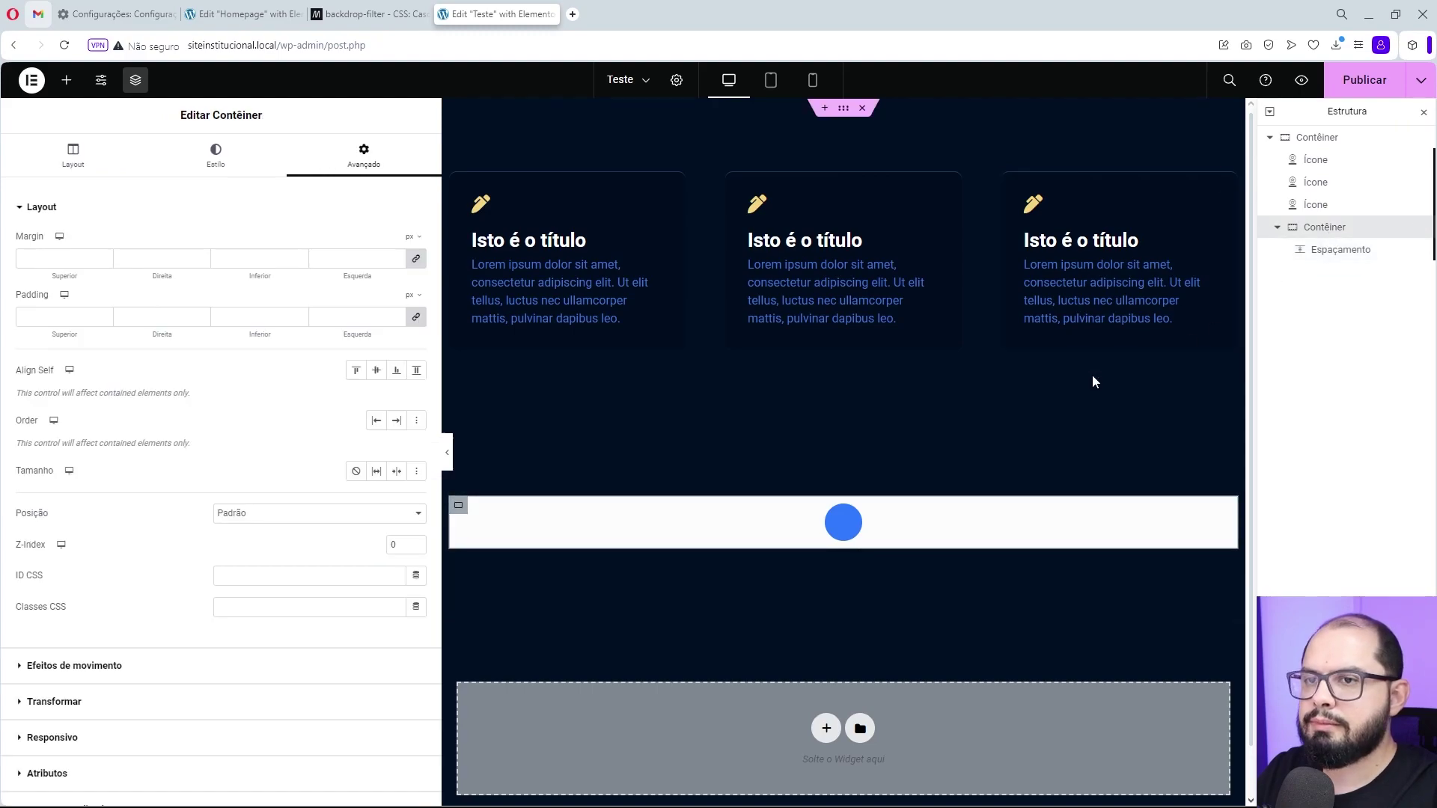
{"action": "left_click", "coordinate": [229, 167]}
{"action": "left_click", "coordinate": [417, 304]}
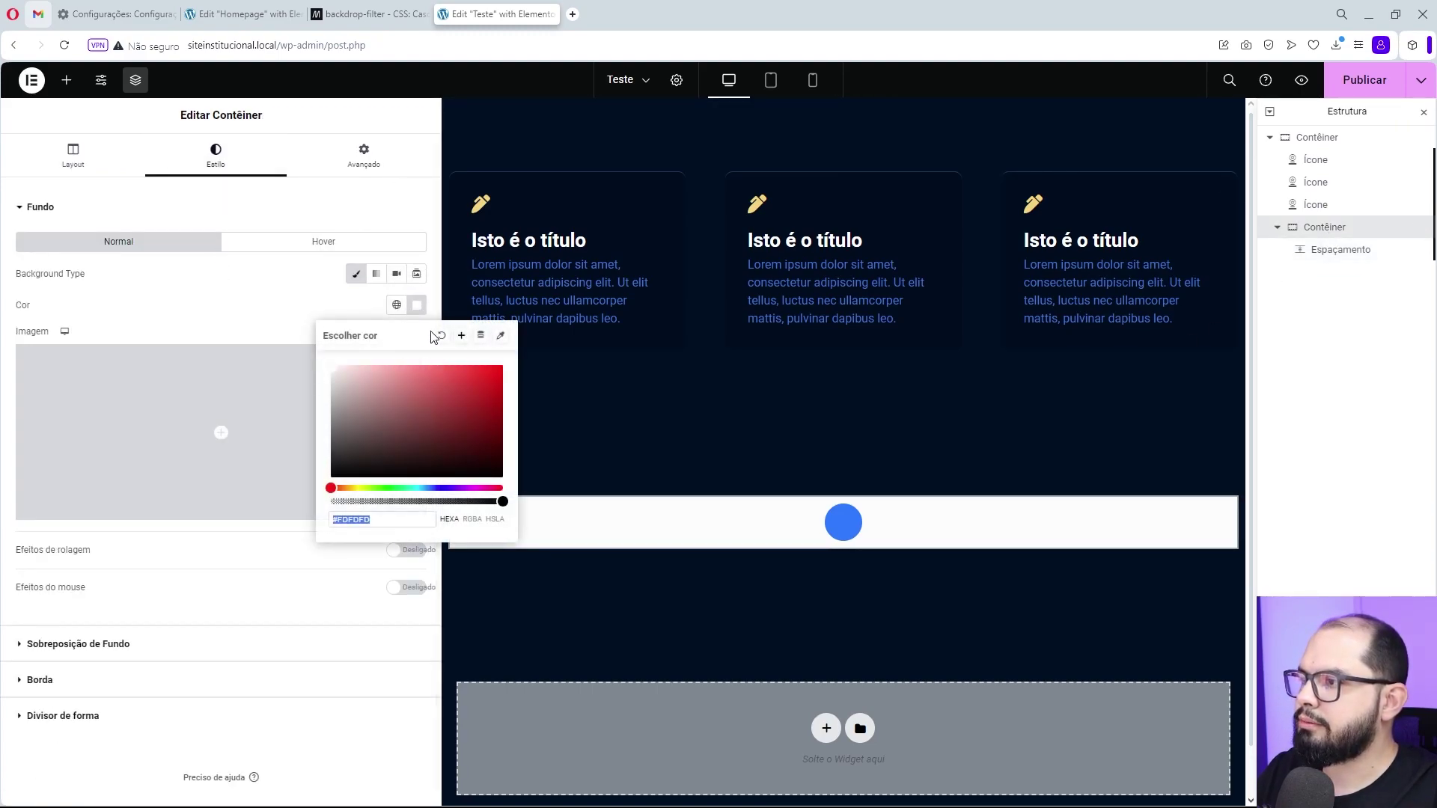
{"action": "left_click", "coordinate": [441, 335]}
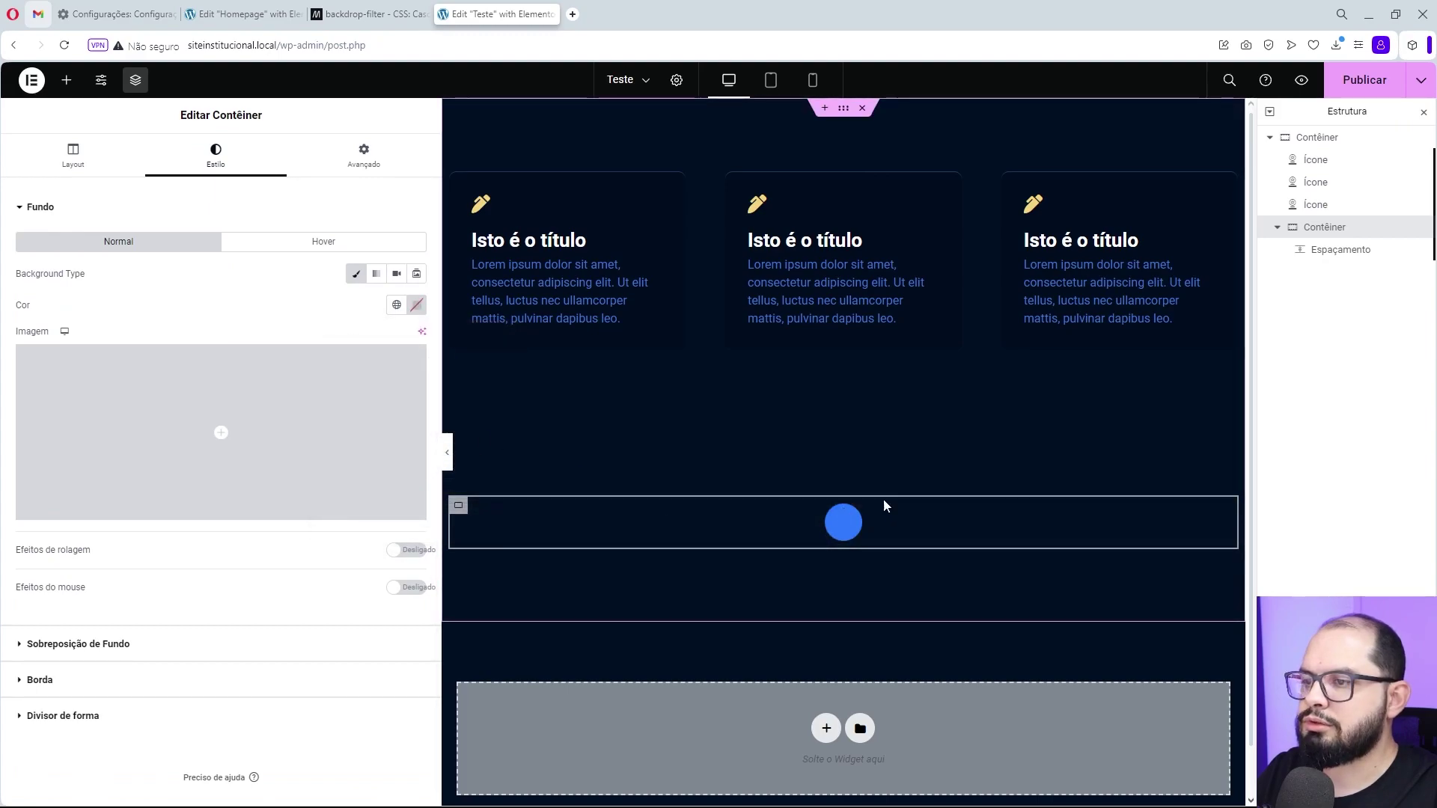
Add the missing closing brace on a new line at the end of the spacer's custom CSS.
{"action": "left_click", "coordinate": [1344, 253]}
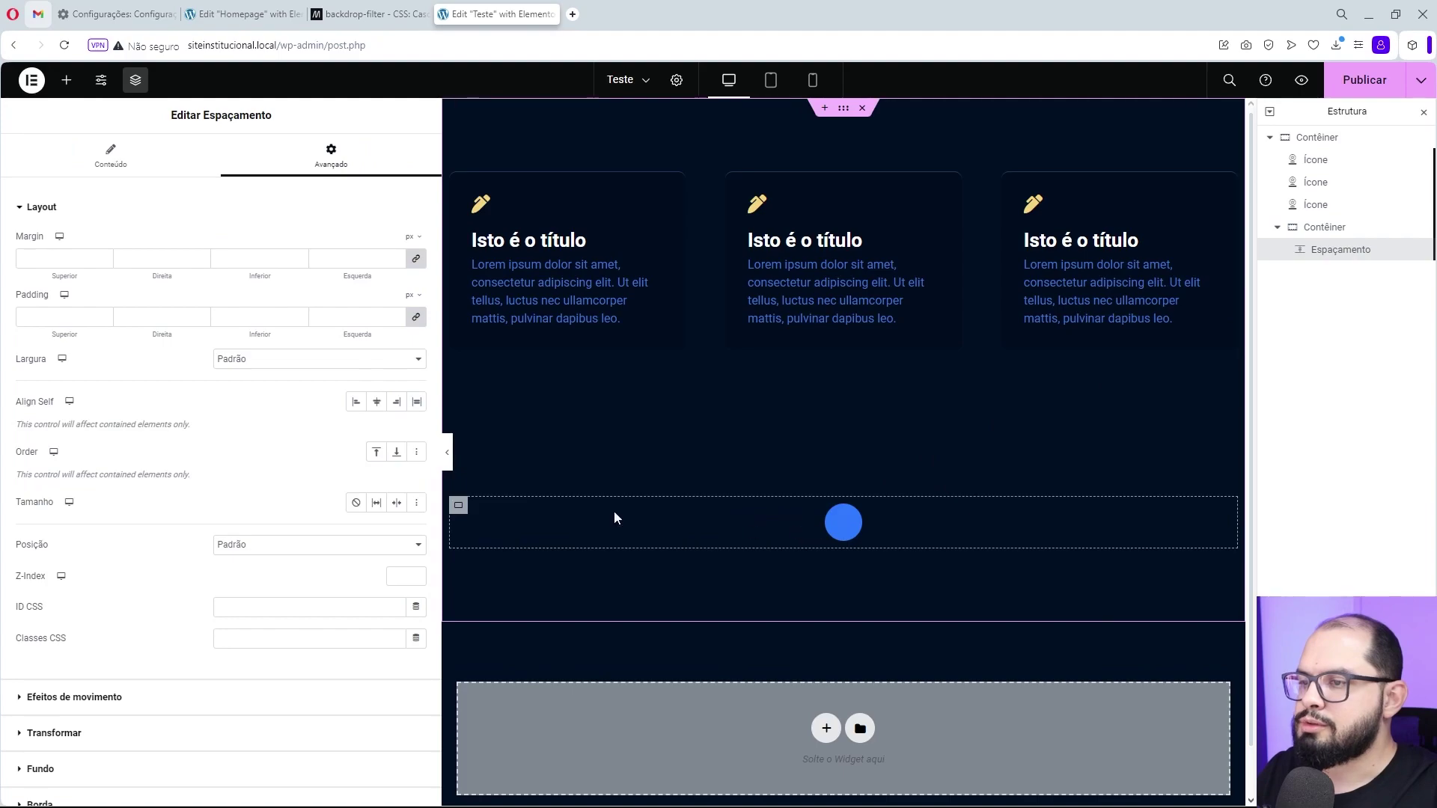
{"action": "left_click", "coordinate": [37, 208]}
{"action": "left_click", "coordinate": [74, 497]}
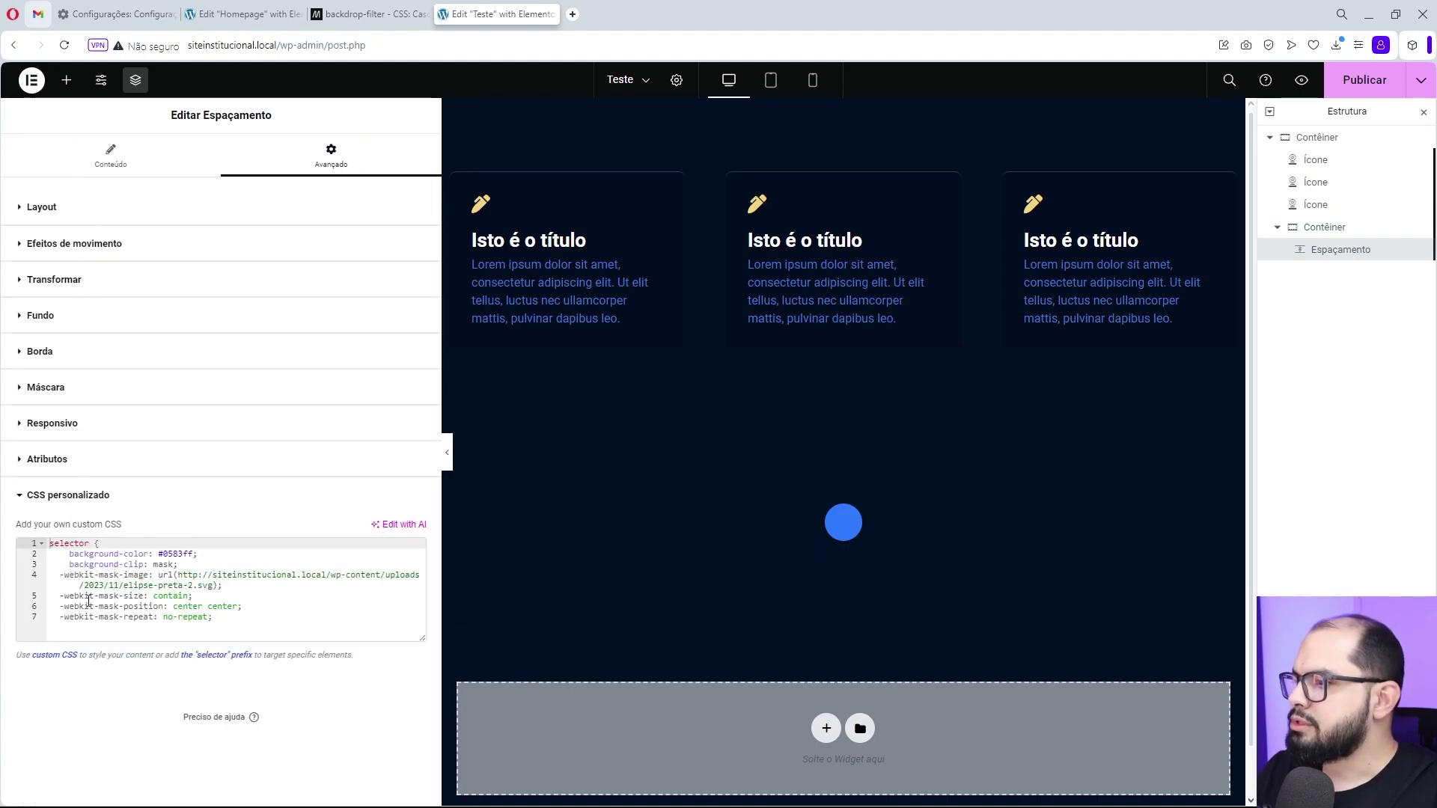
{"action": "left_click", "coordinate": [222, 626]}
{"action": "key", "text": "Return"}
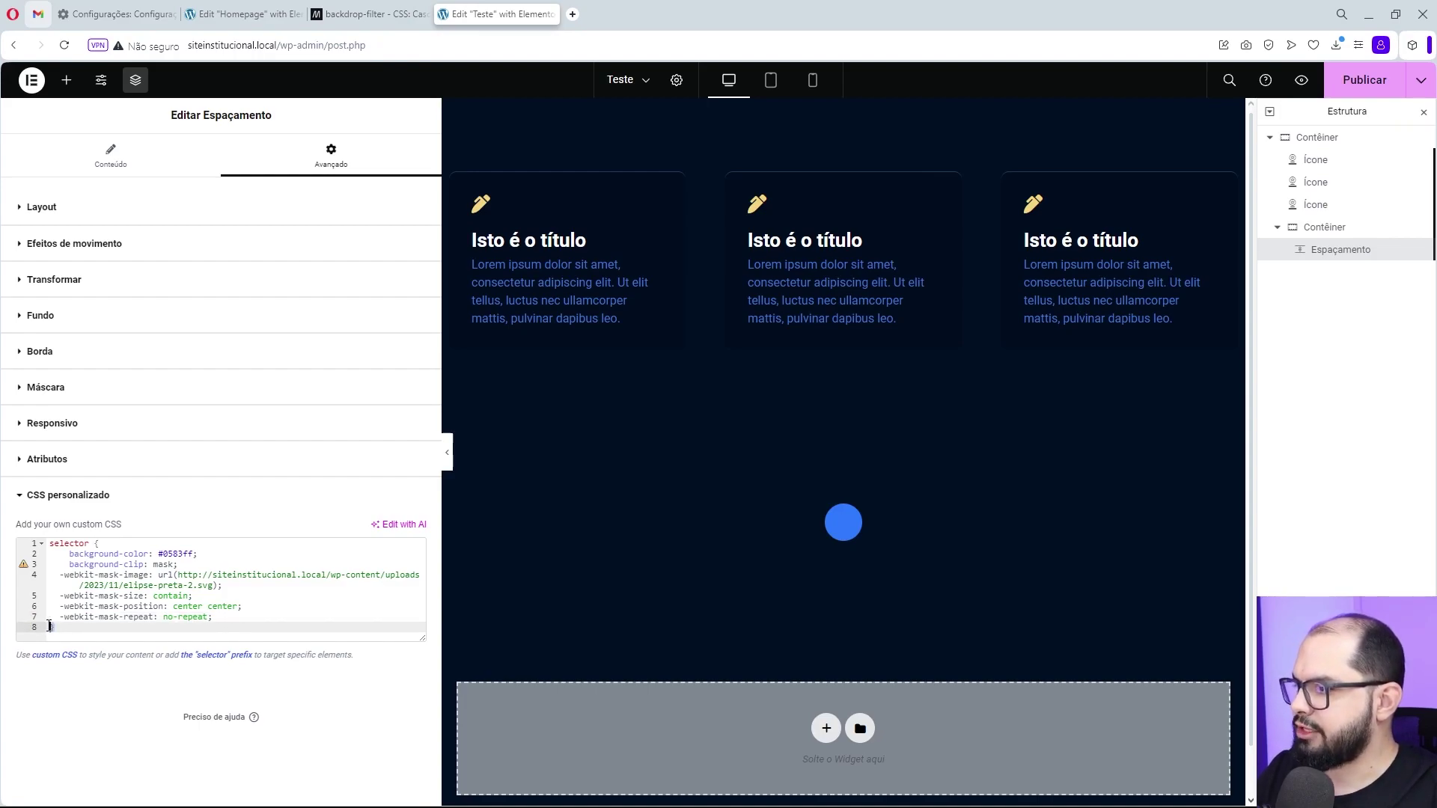
{"action": "left_click", "coordinate": [97, 543]}
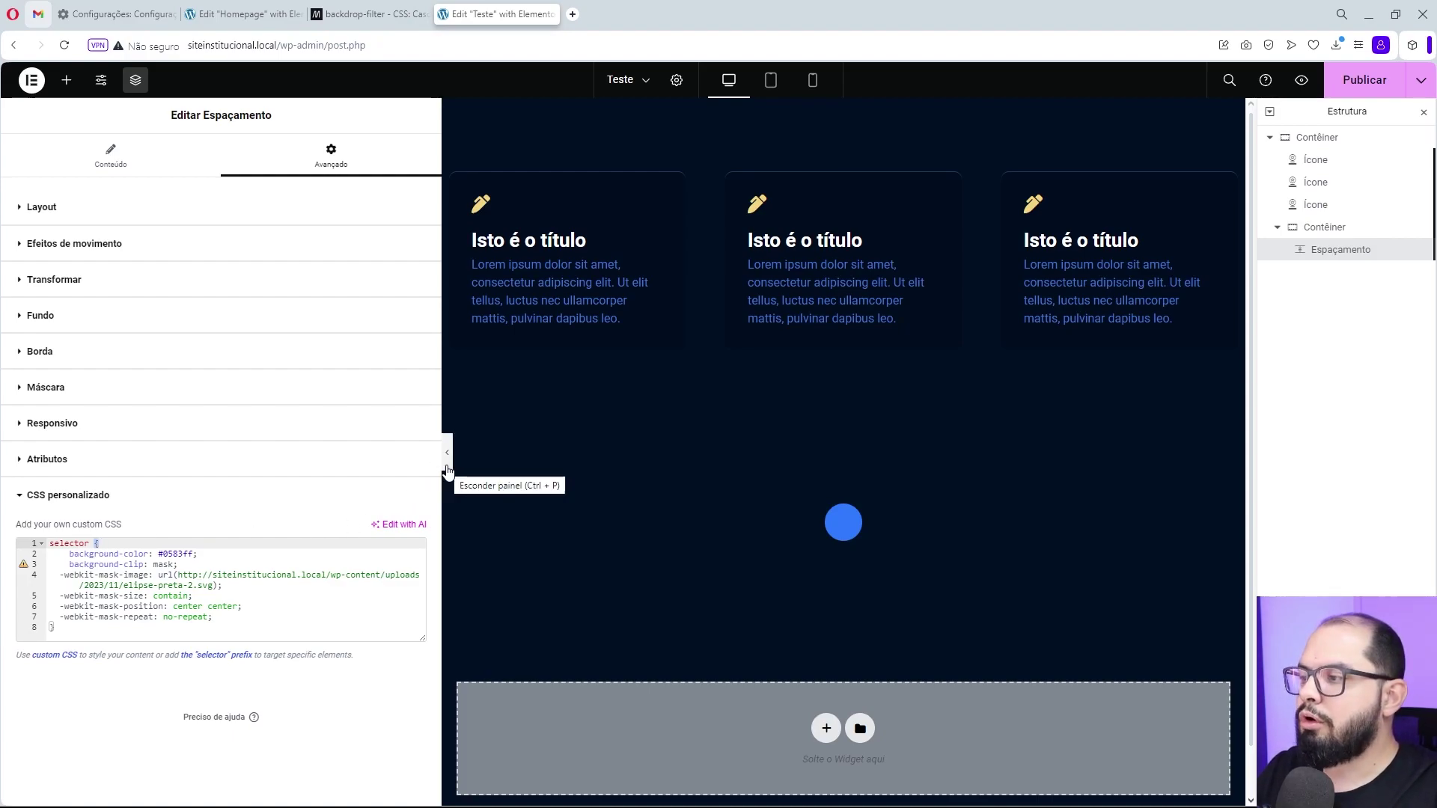
Set the inner container's position to Absoluto and preview the page without the editing panels.
{"action": "left_click", "coordinate": [1318, 228]}
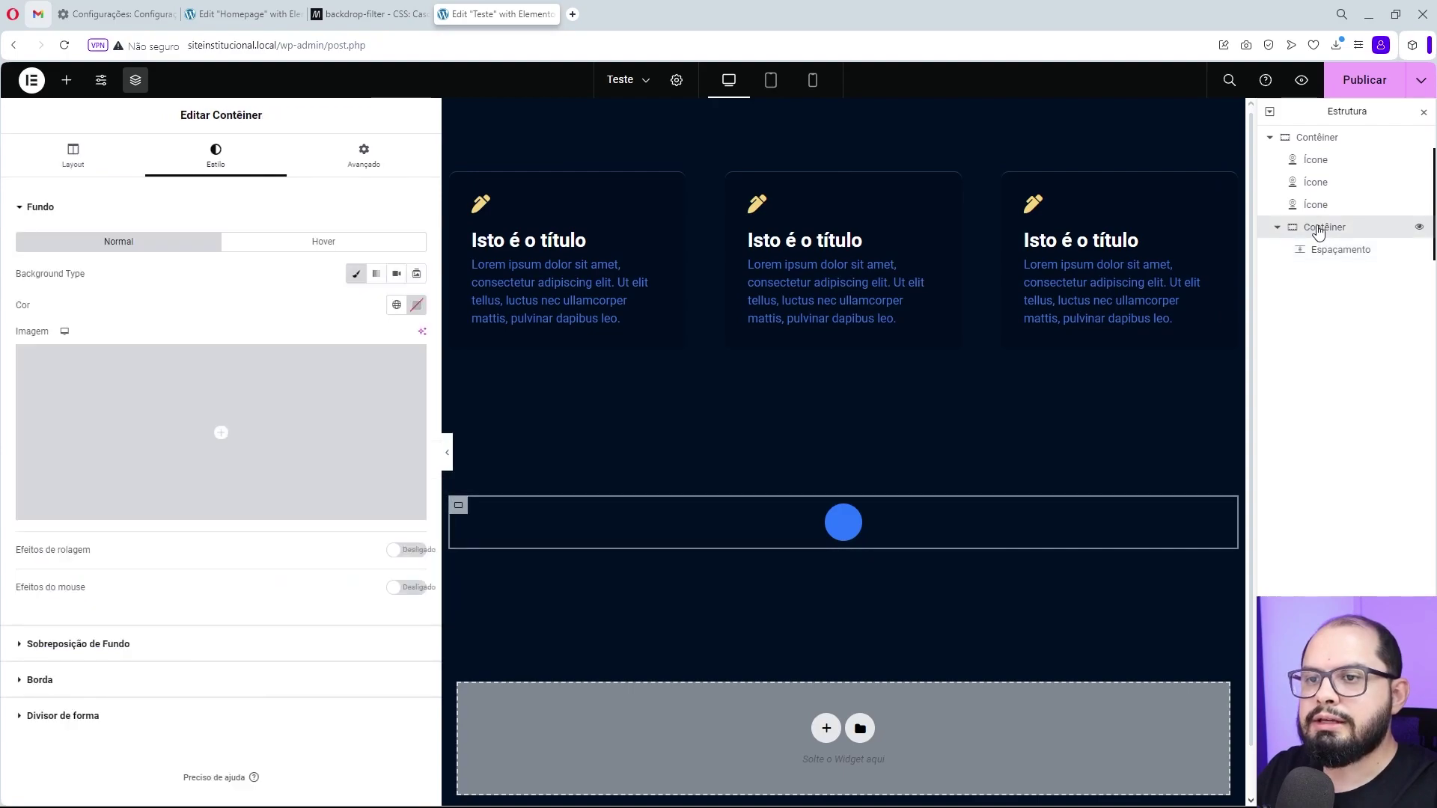
{"action": "left_click", "coordinate": [364, 156]}
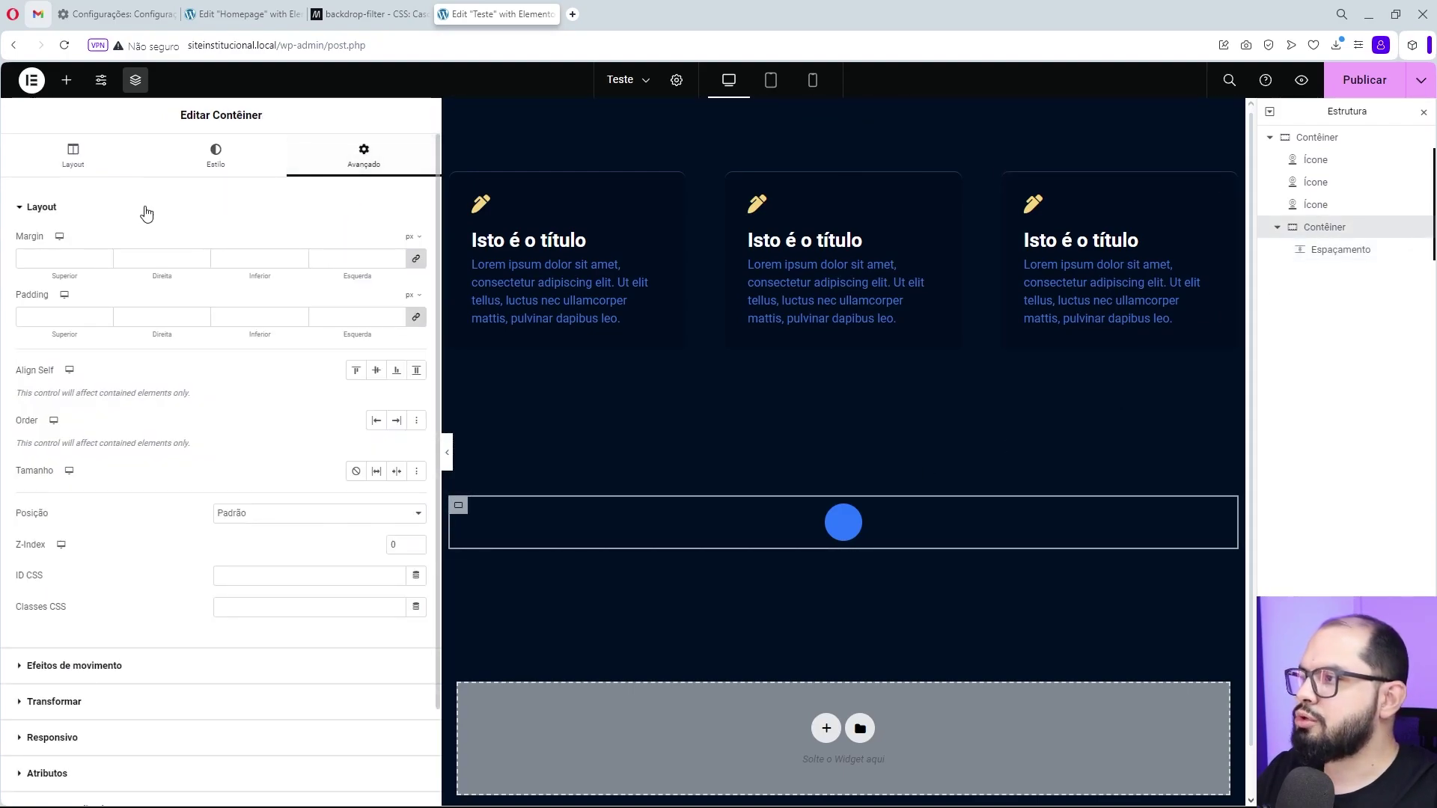
{"action": "left_click", "coordinate": [238, 514]}
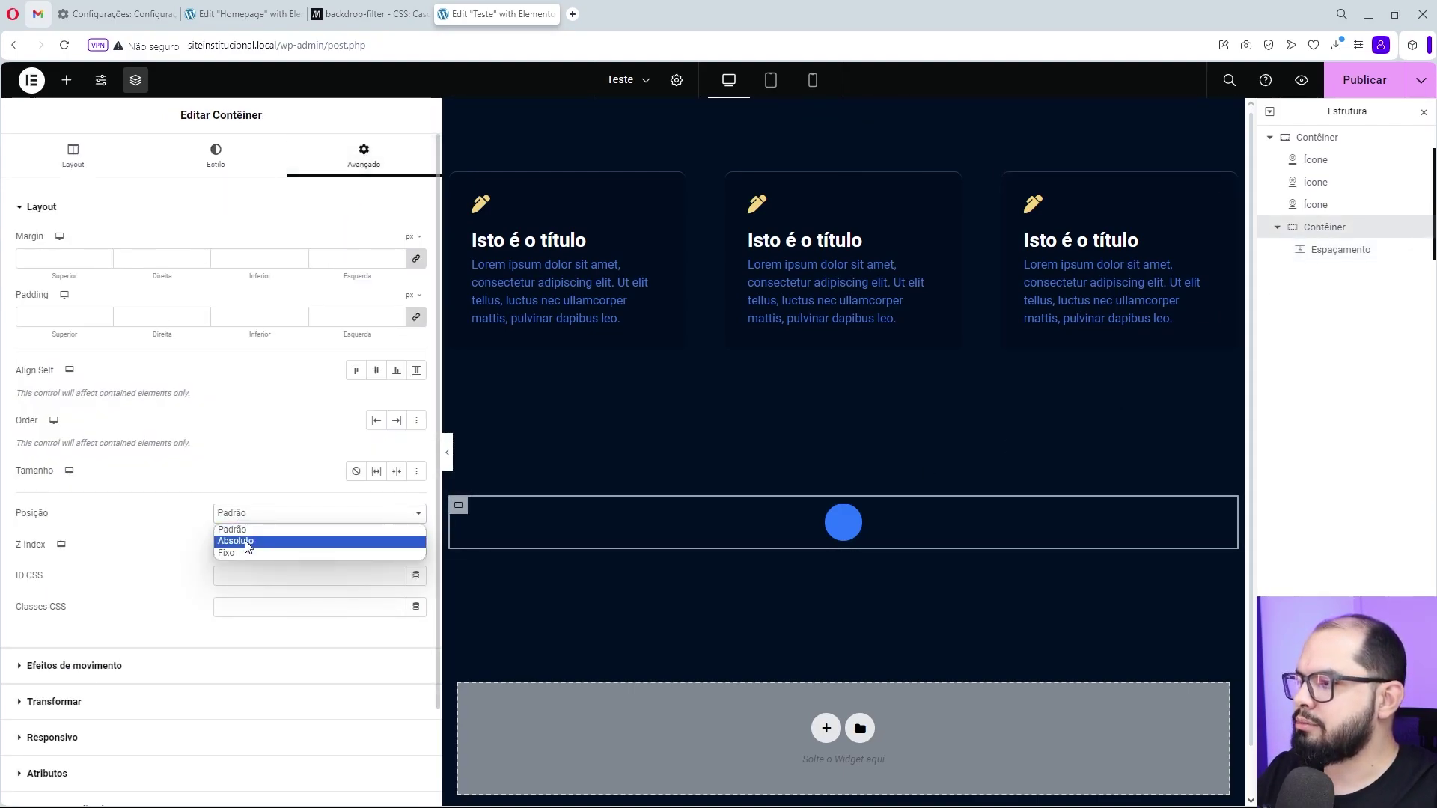
{"action": "left_click", "coordinate": [247, 541]}
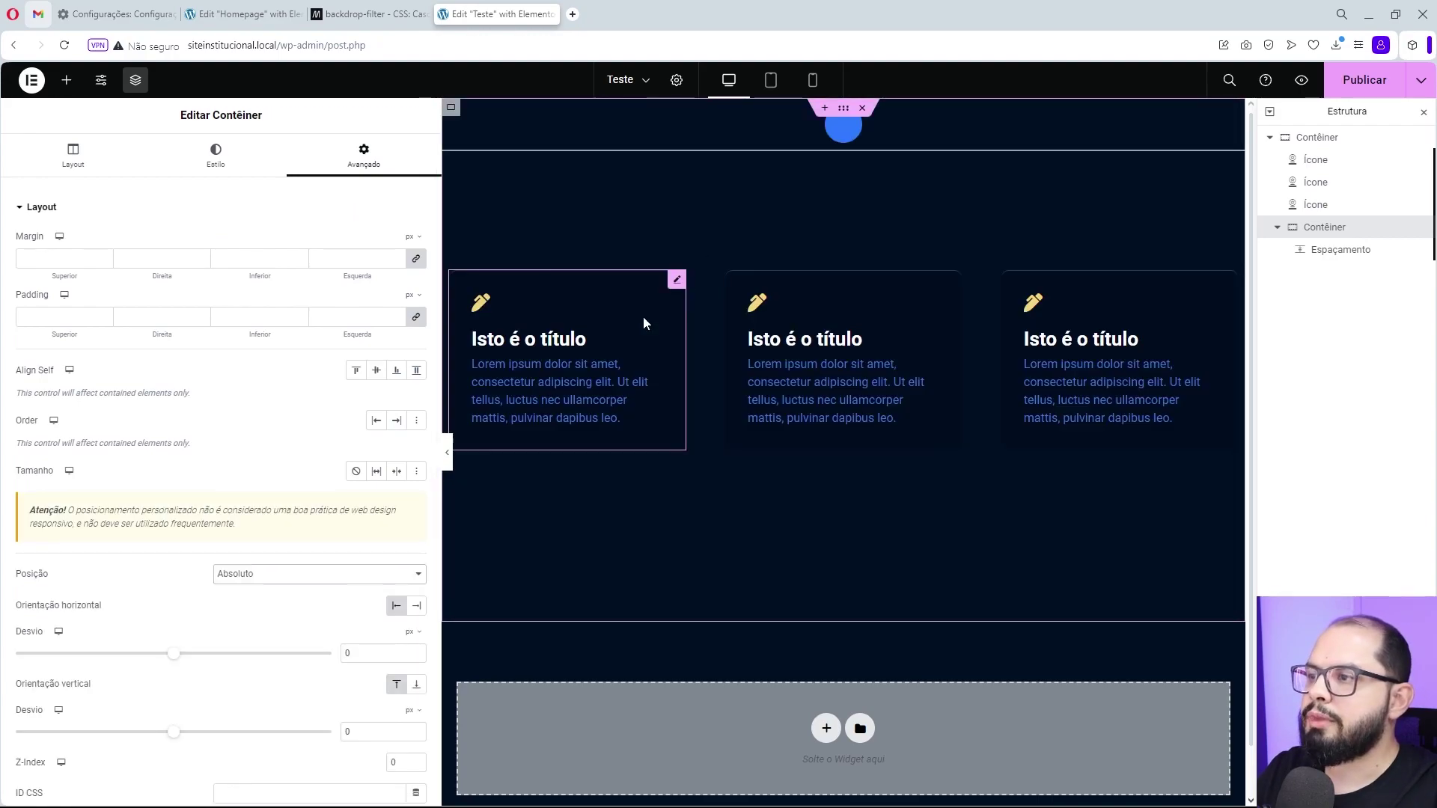
{"action": "left_click", "coordinate": [446, 453]}
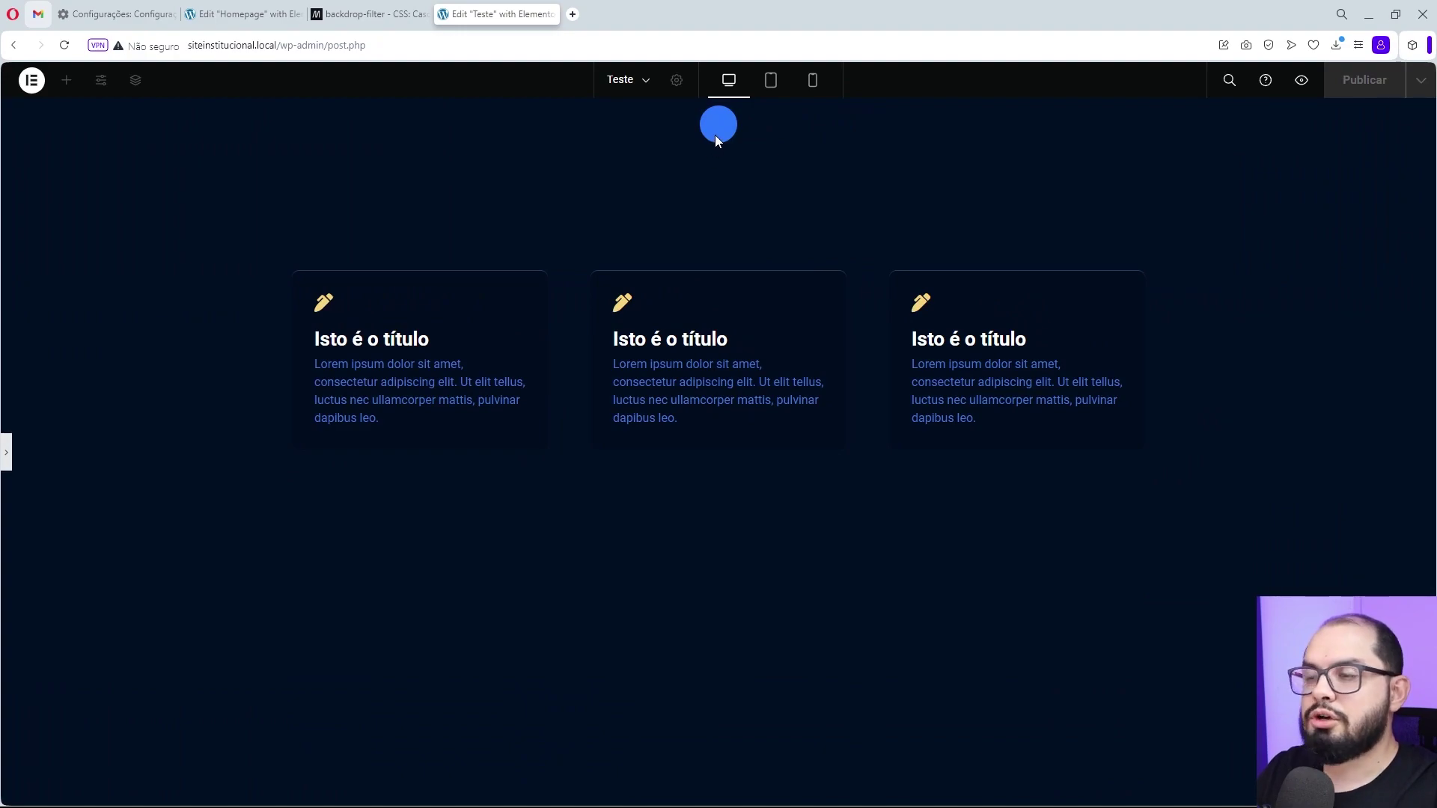
{"action": "left_click", "coordinate": [7, 457]}
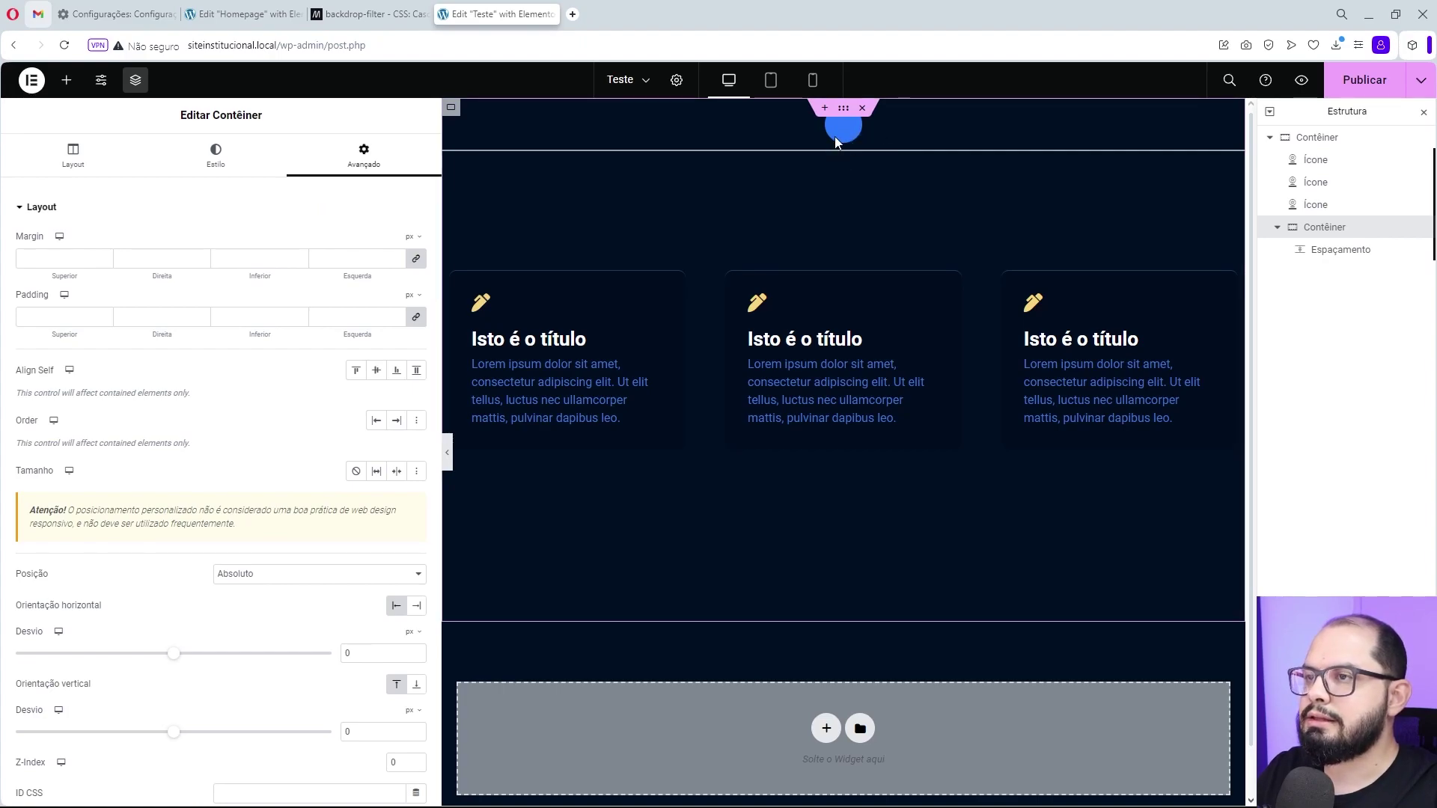
Set the spacer's space to 250 px to enlarge the masked circle.
{"action": "left_click", "coordinate": [1325, 254]}
{"action": "left_click", "coordinate": [108, 158]}
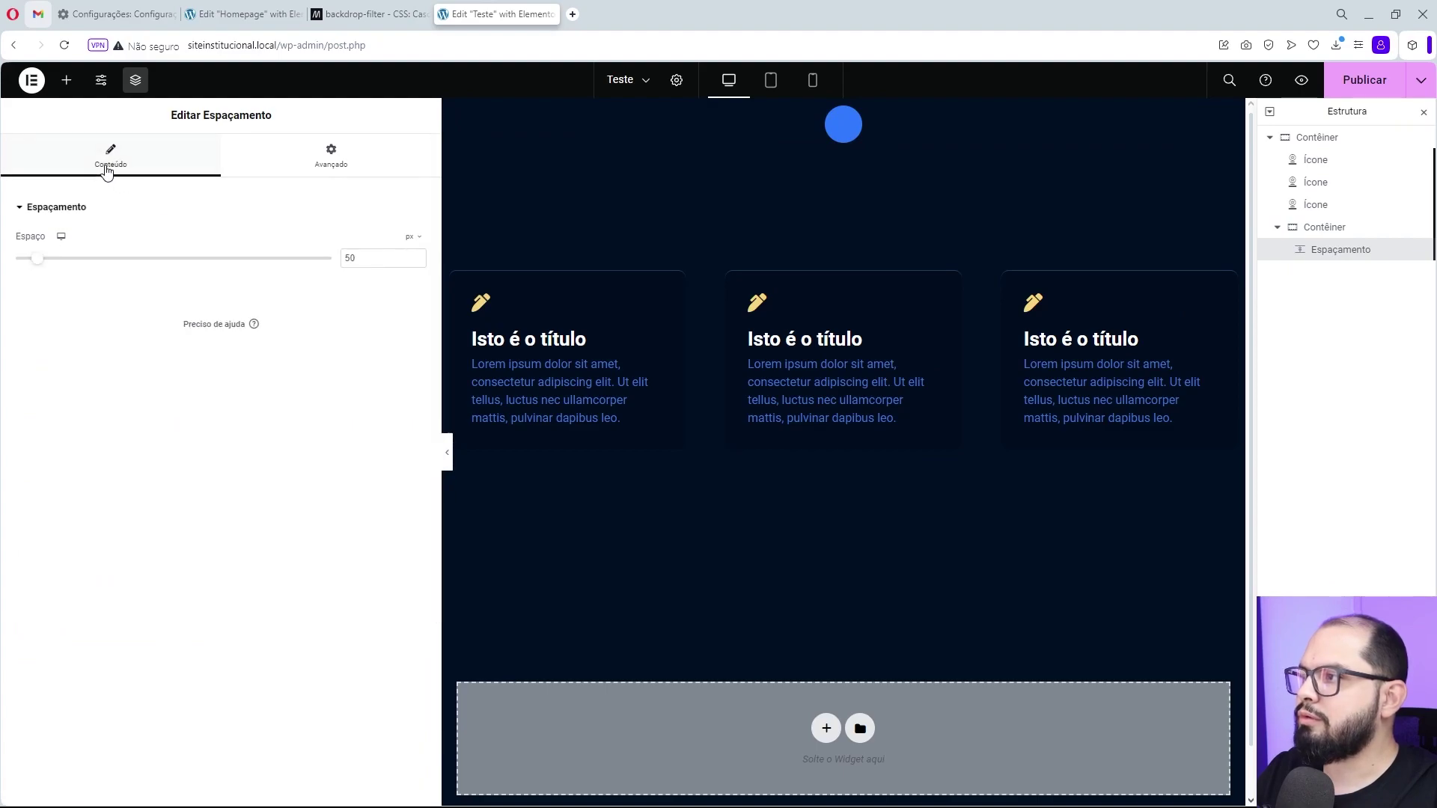
{"action": "left_click_drag", "start_coordinate": [38, 263], "coordinate": [157, 285]}
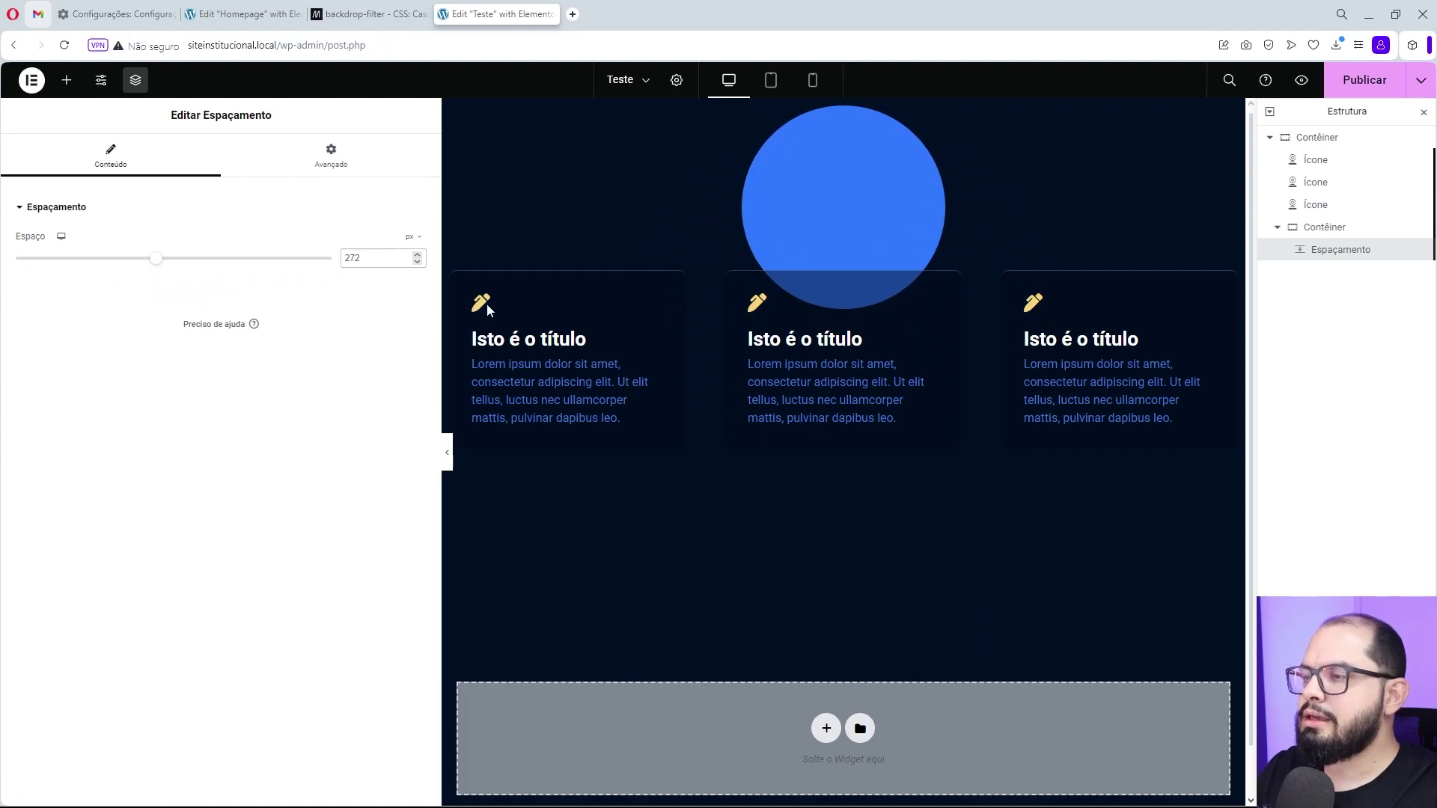
{"action": "double_click", "coordinate": [348, 258]}
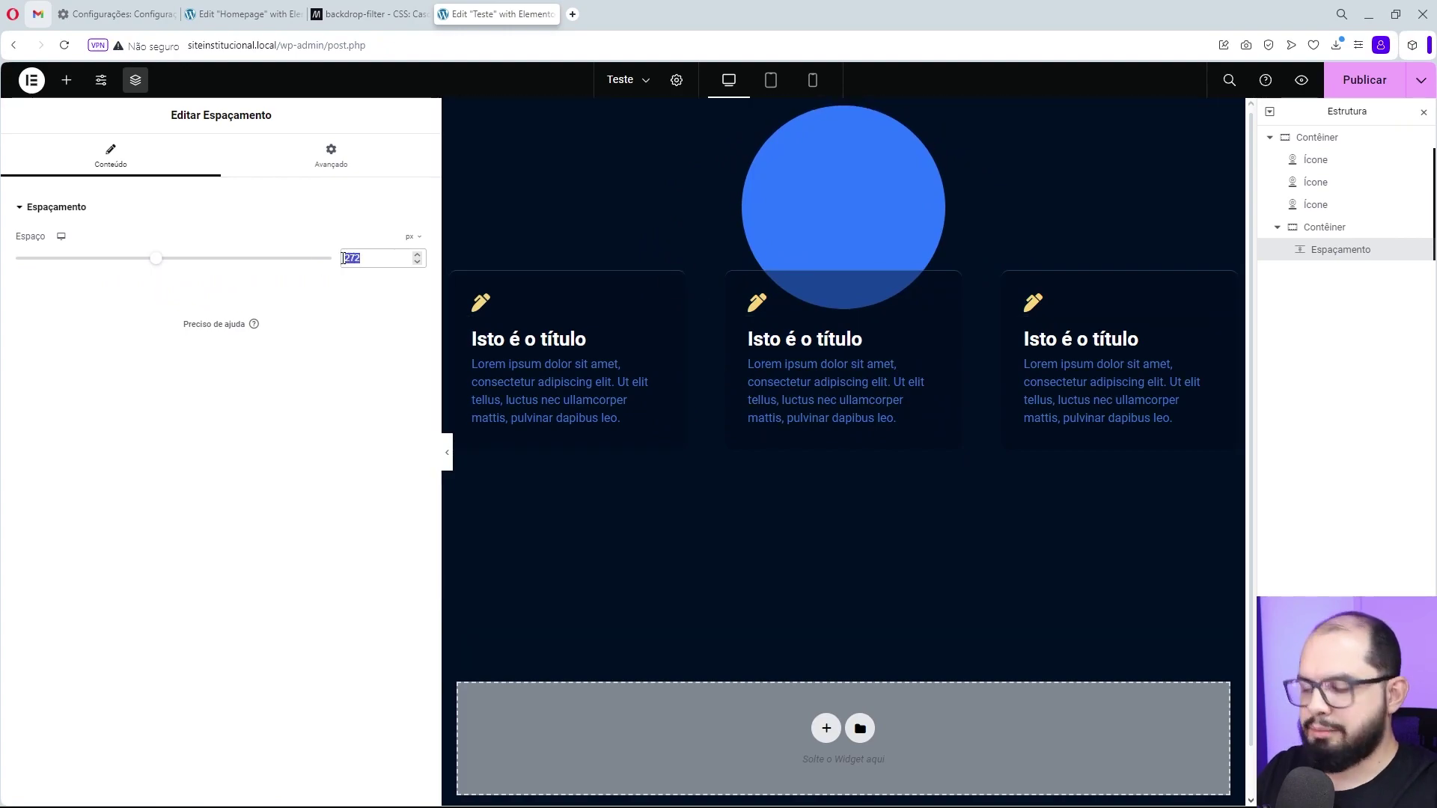
{"action": "type", "text": "250"}
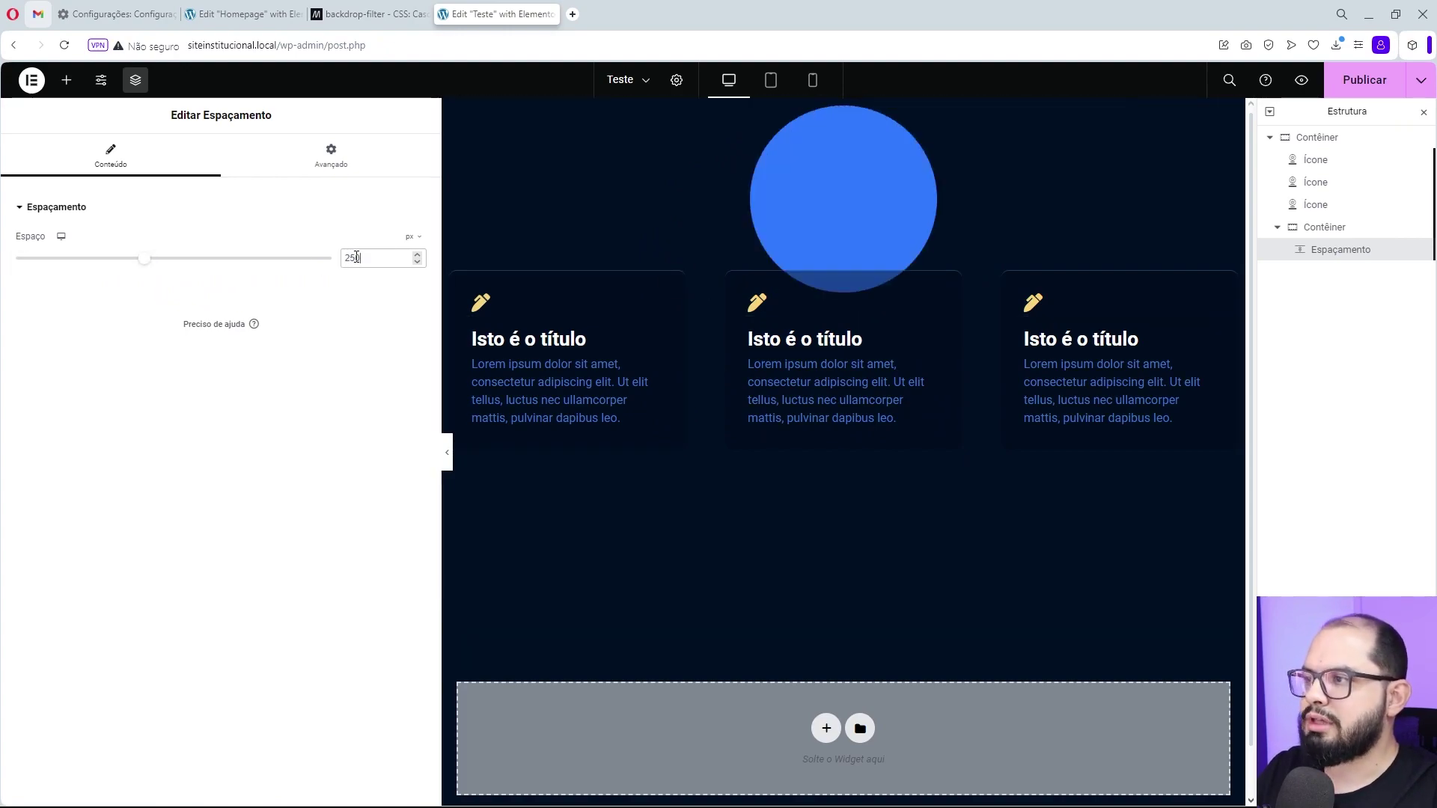
Uncomment the two 120px blur filter lines in the inner container's custom CSS and preview the glow across the page.
{"action": "left_click", "coordinate": [1322, 229]}
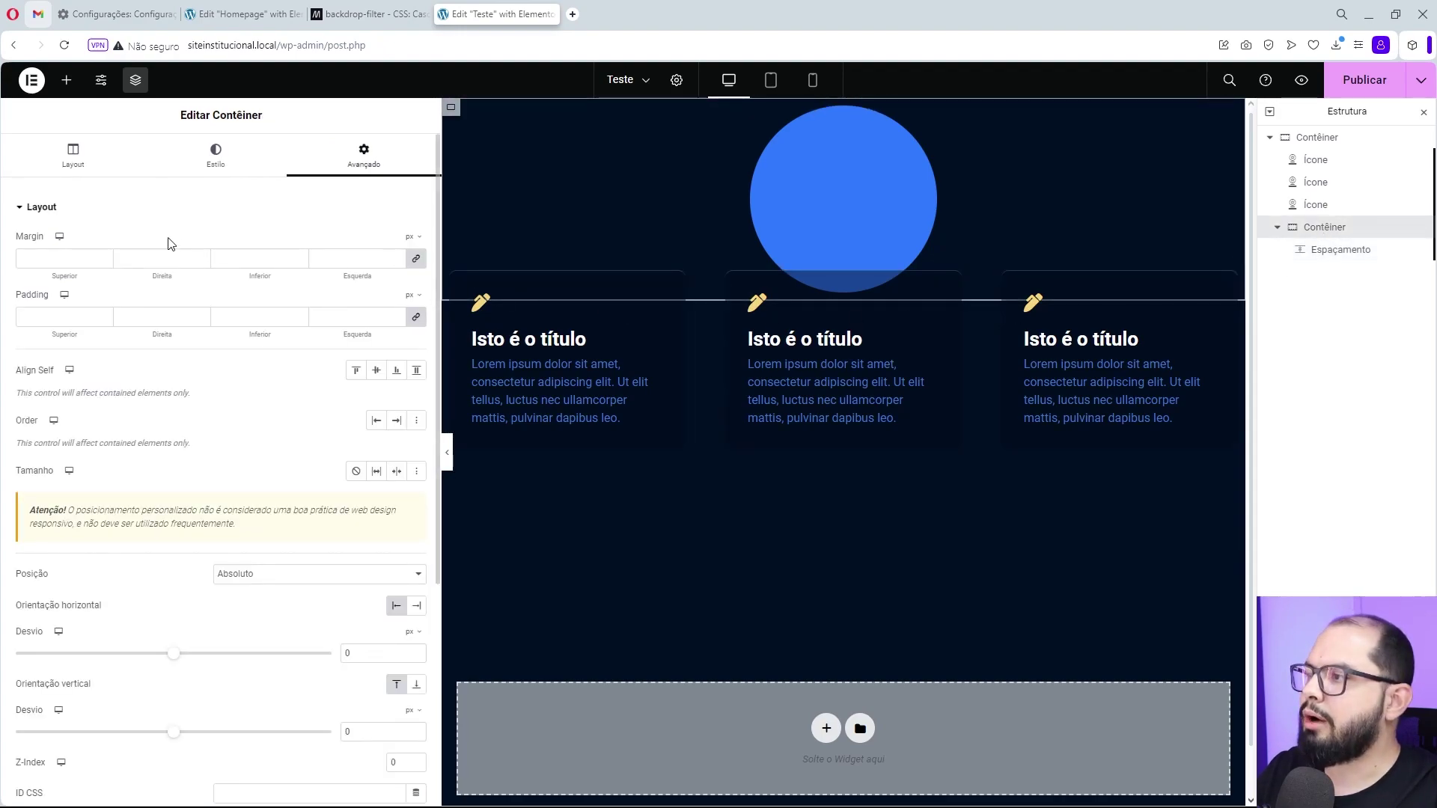
{"action": "left_click", "coordinate": [45, 210]}
{"action": "left_click", "coordinate": [44, 385]}
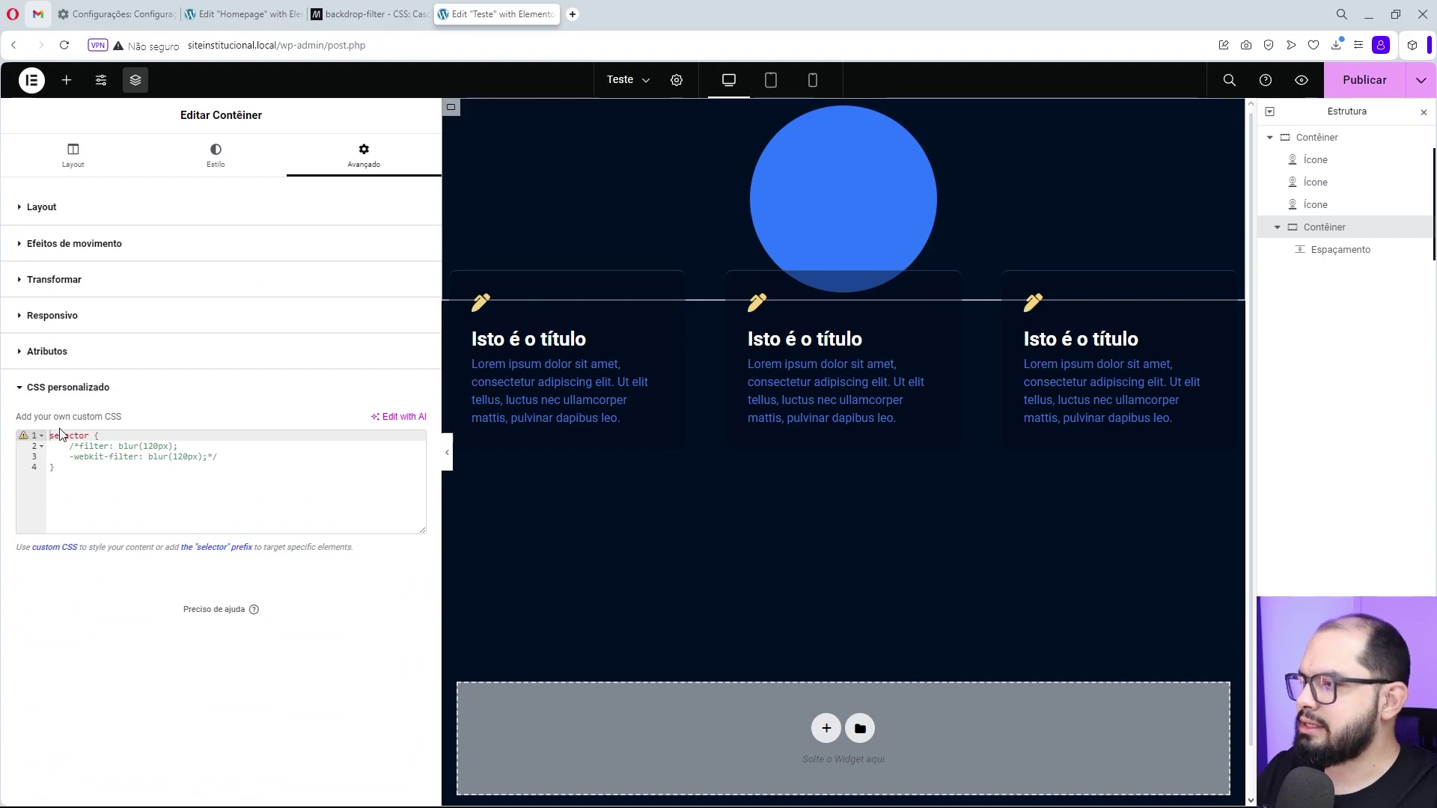
{"action": "left_click_drag", "start_coordinate": [71, 448], "coordinate": [80, 447]}
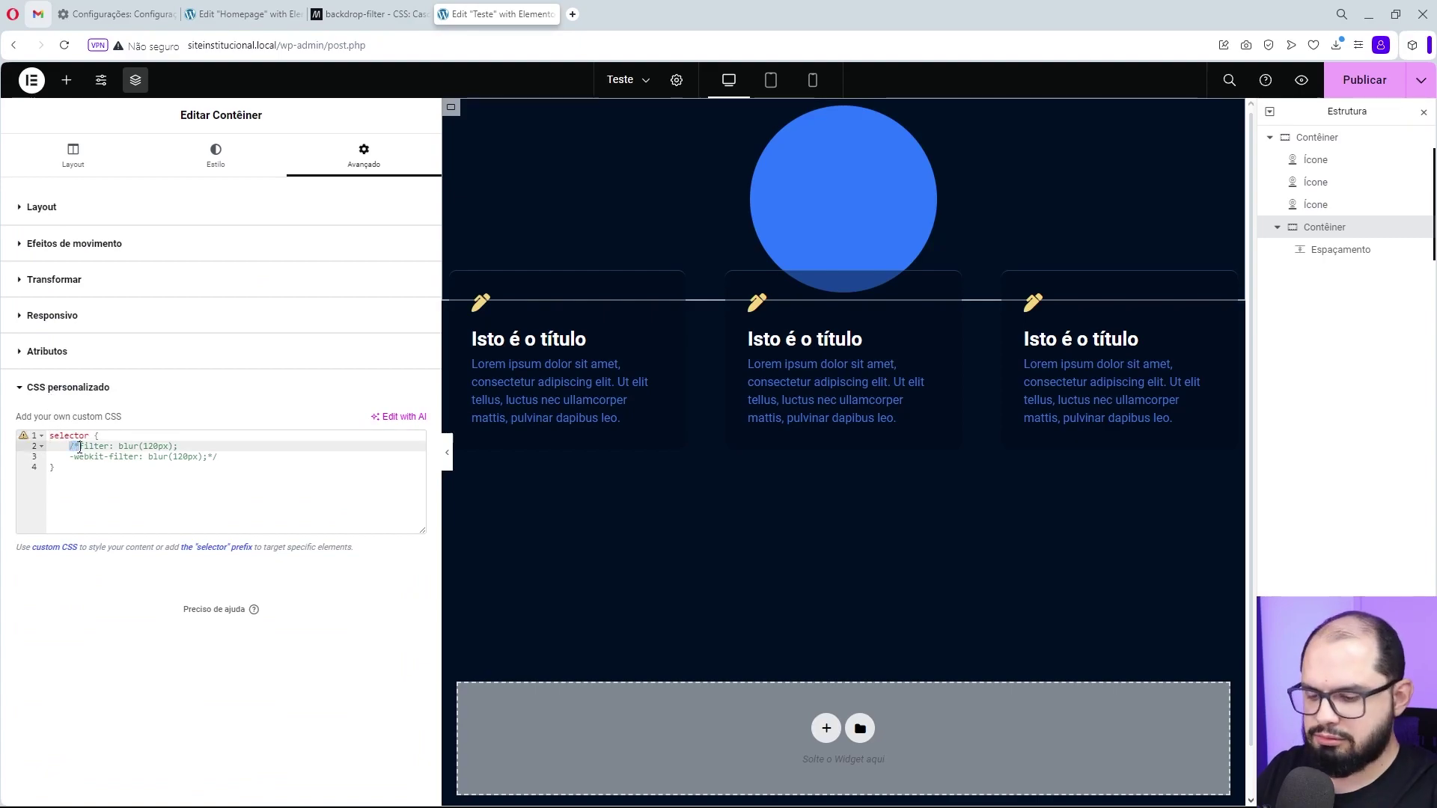
{"action": "key", "text": "BackSpace"}
{"action": "key", "text": "Down"}
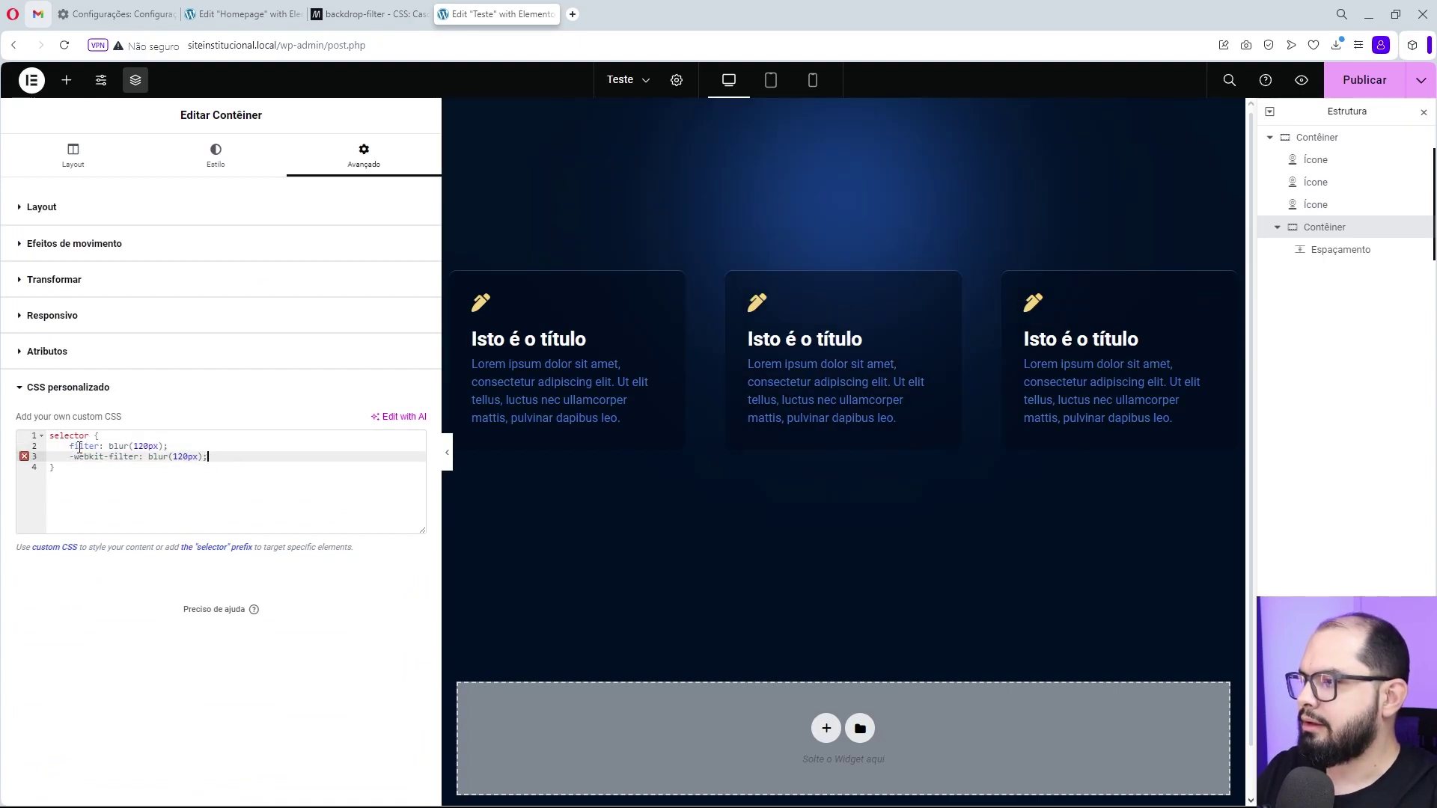
{"action": "left_click", "coordinate": [449, 454]}
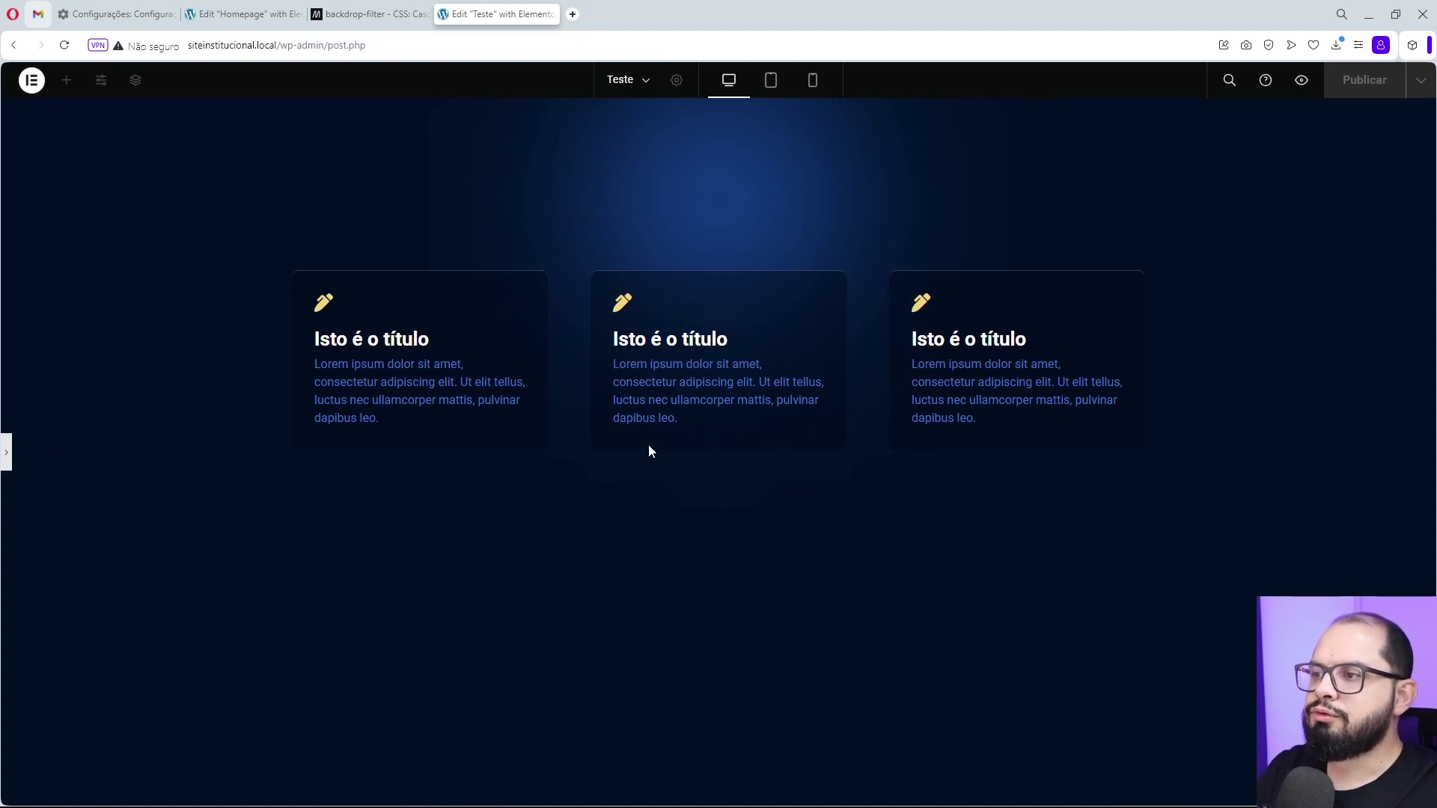
{"action": "left_click", "coordinate": [9, 462]}
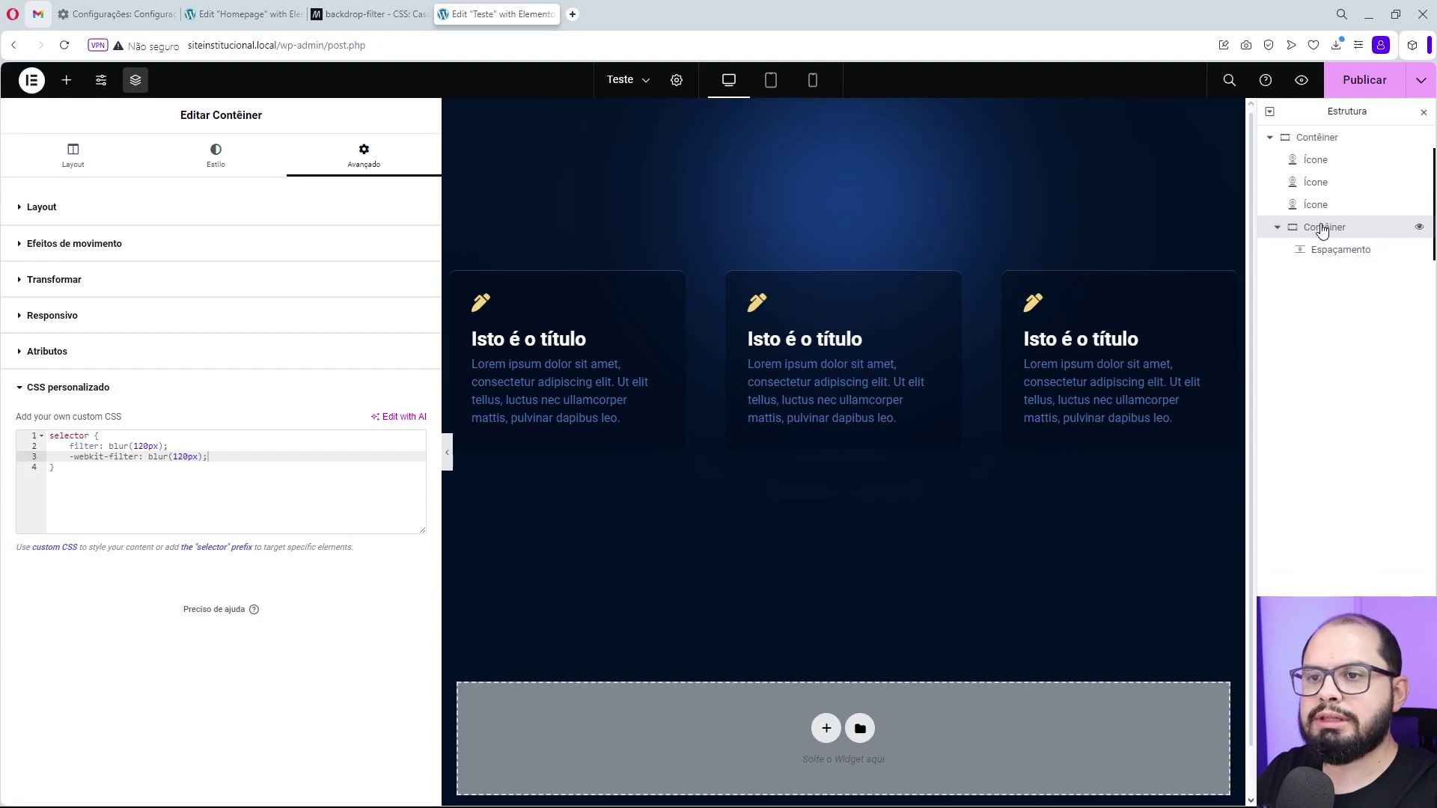
Set the inner container's vertical offset to 175 px so the glow sits behind the cards, and preview the page.
{"action": "left_click", "coordinate": [85, 211]}
{"action": "scroll", "coordinate": [203, 468], "scroll_direction": "down", "scroll_amount": 1}
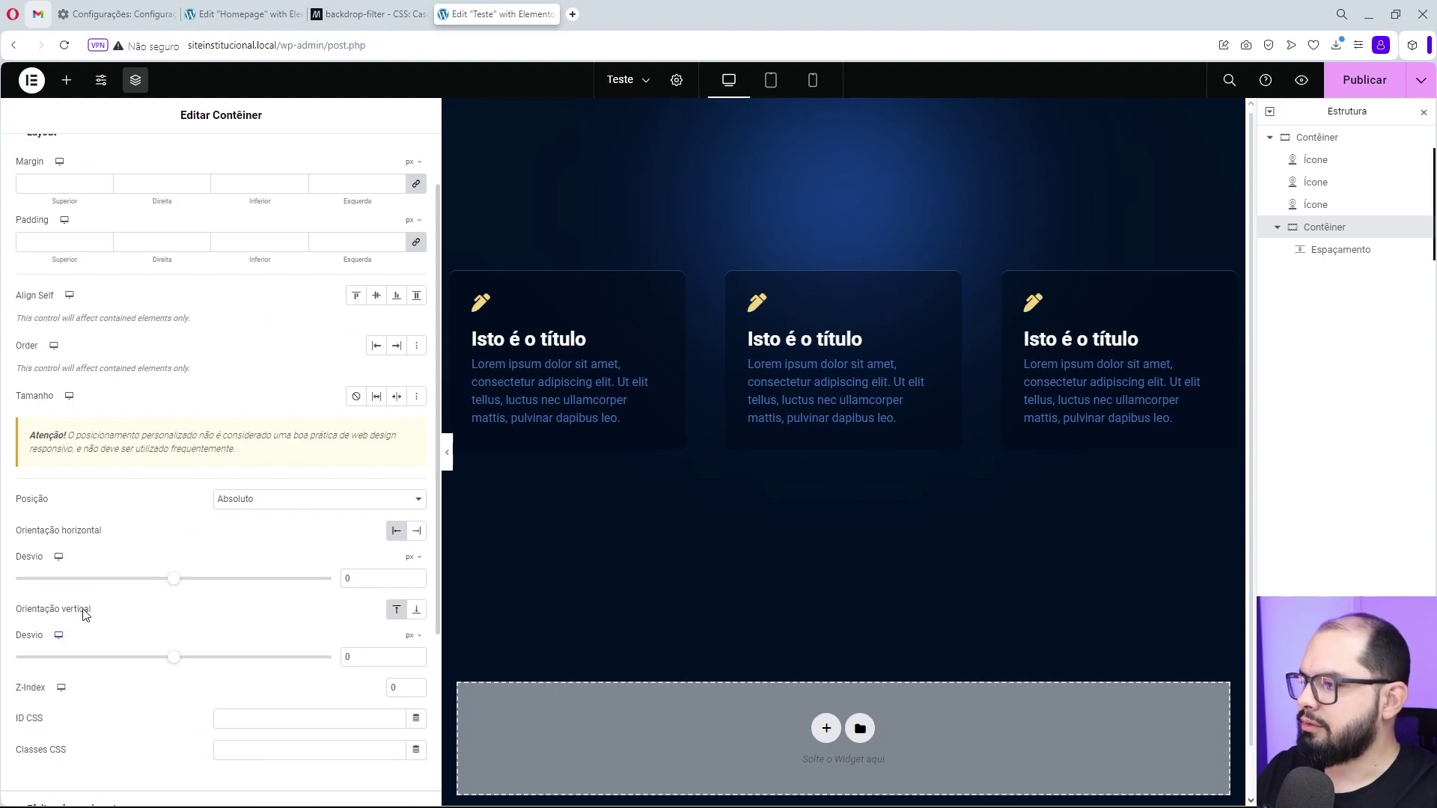
{"action": "left_click_drag", "start_coordinate": [183, 663], "coordinate": [206, 668]}
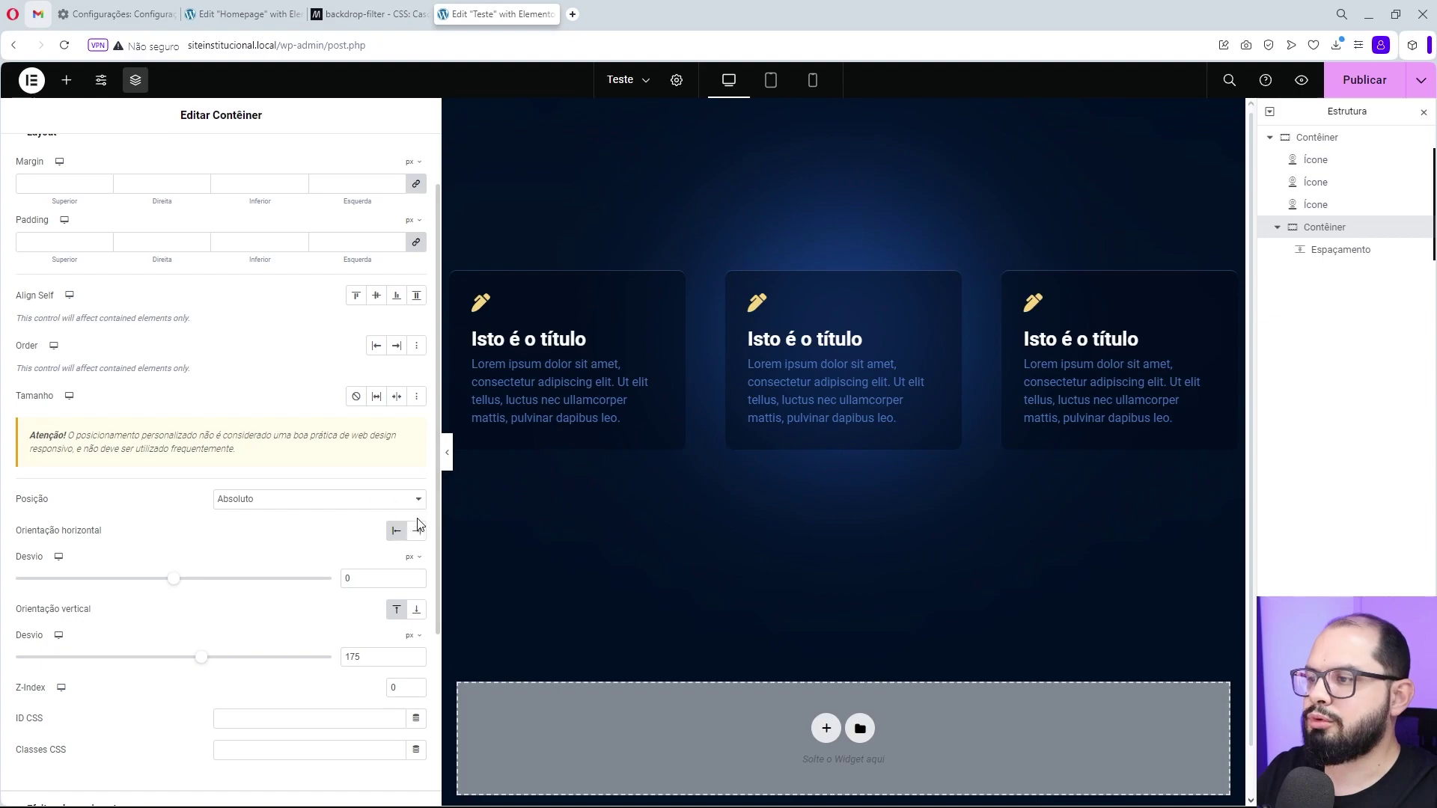
{"action": "left_click", "coordinate": [447, 462]}
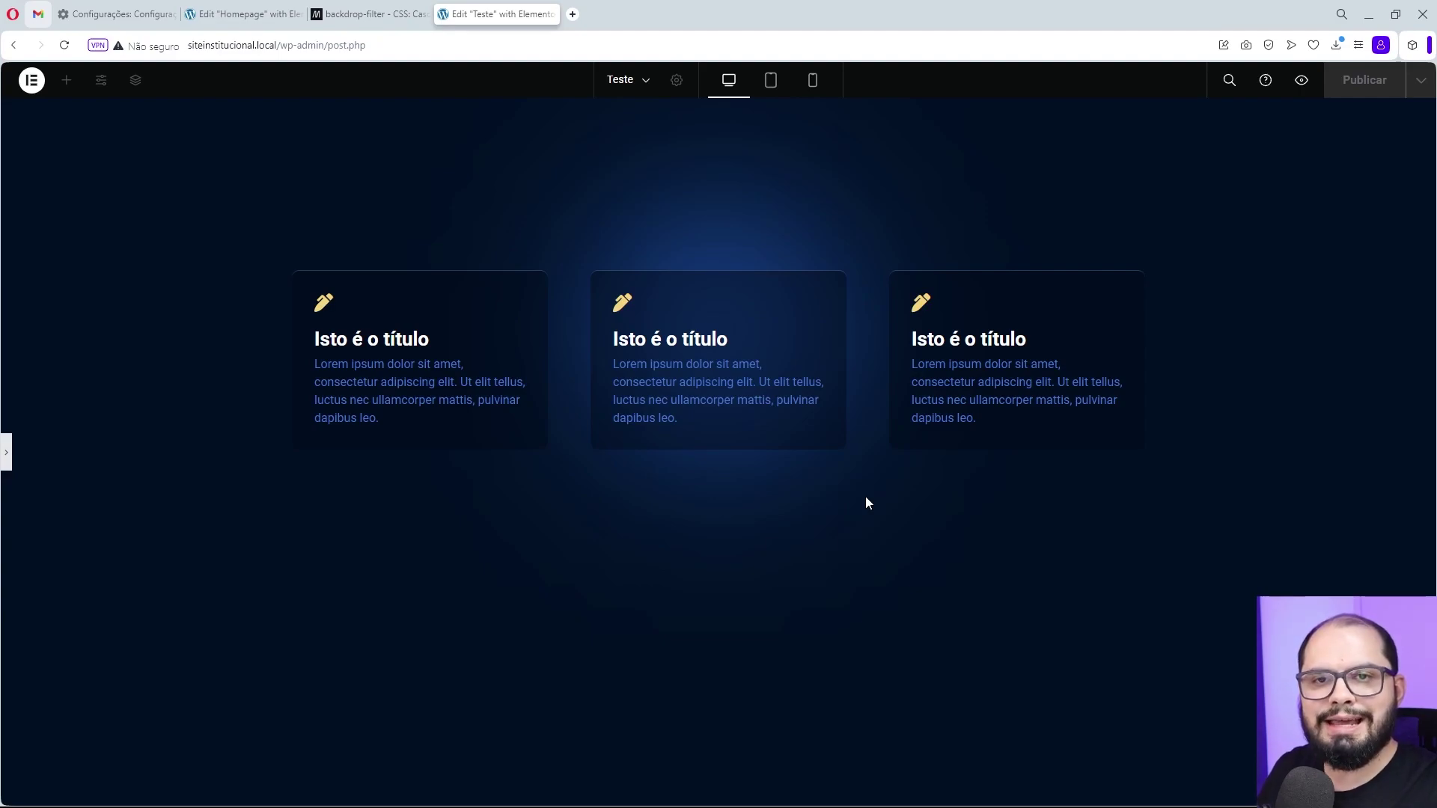
{"action": "key", "text": "ctrl+p"}
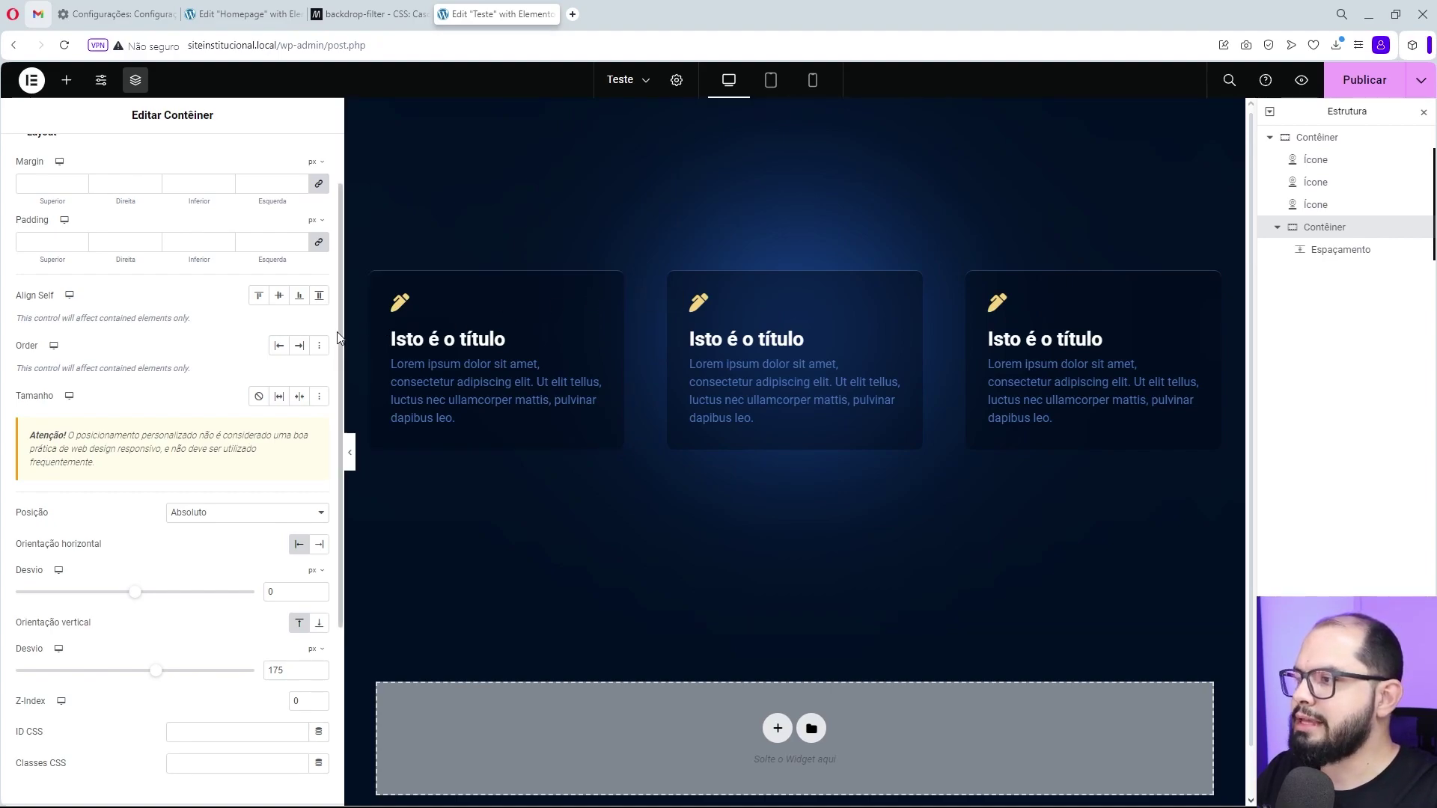
Review the first icon box's icon and content style settings, including its spacing, size, colors and typography.
{"action": "left_click_drag", "start_coordinate": [336, 338], "coordinate": [273, 339]}
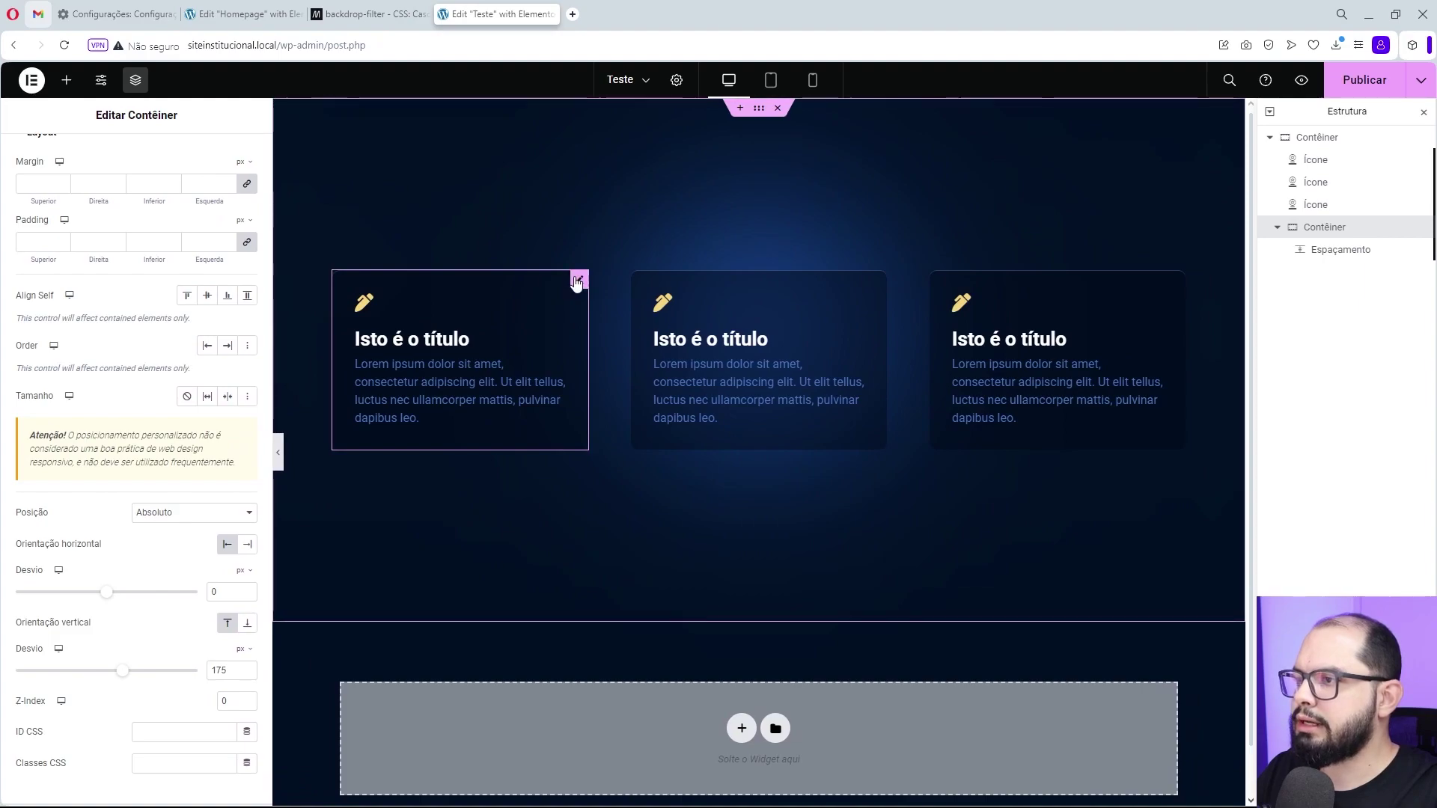
{"action": "left_click", "coordinate": [577, 281]}
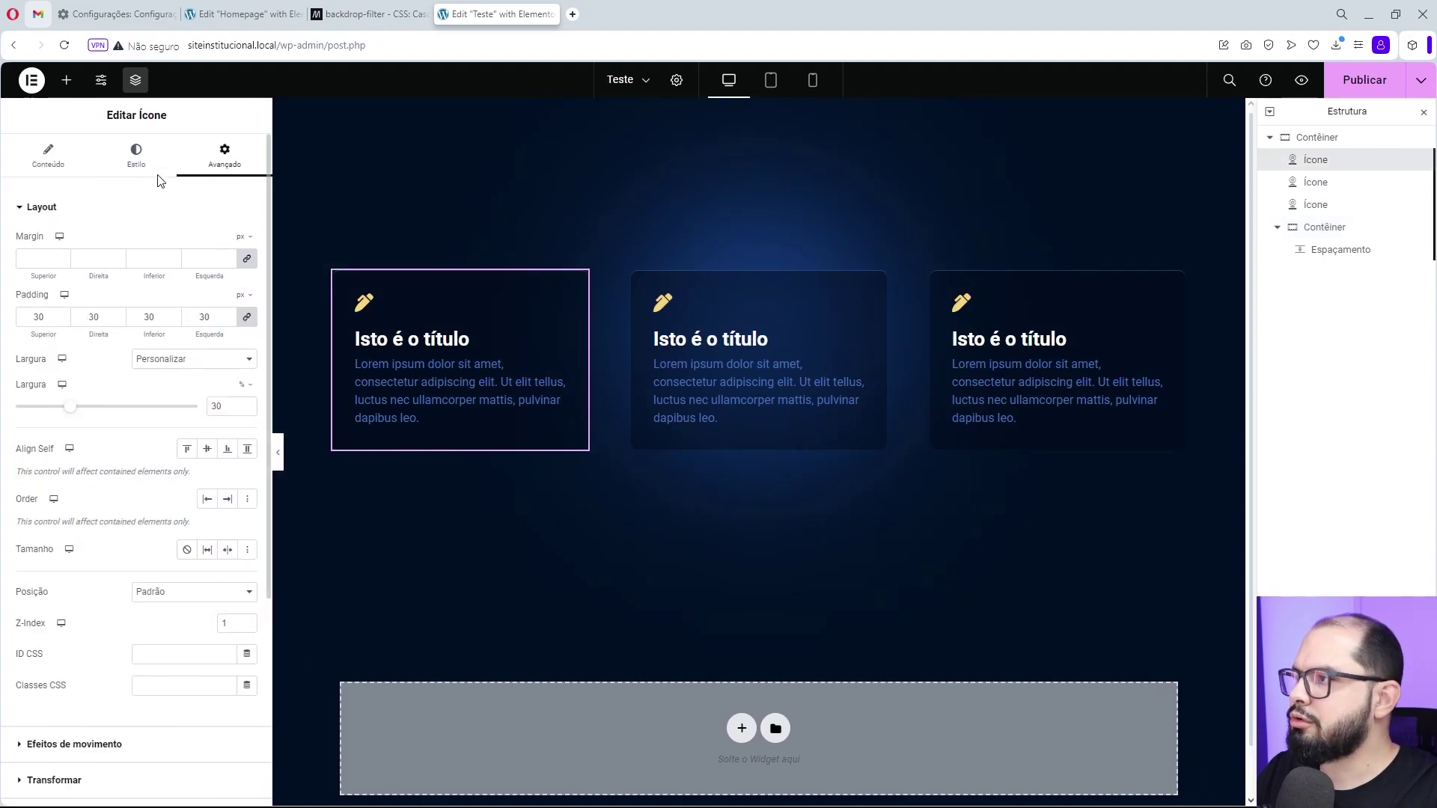
{"action": "left_click", "coordinate": [136, 159]}
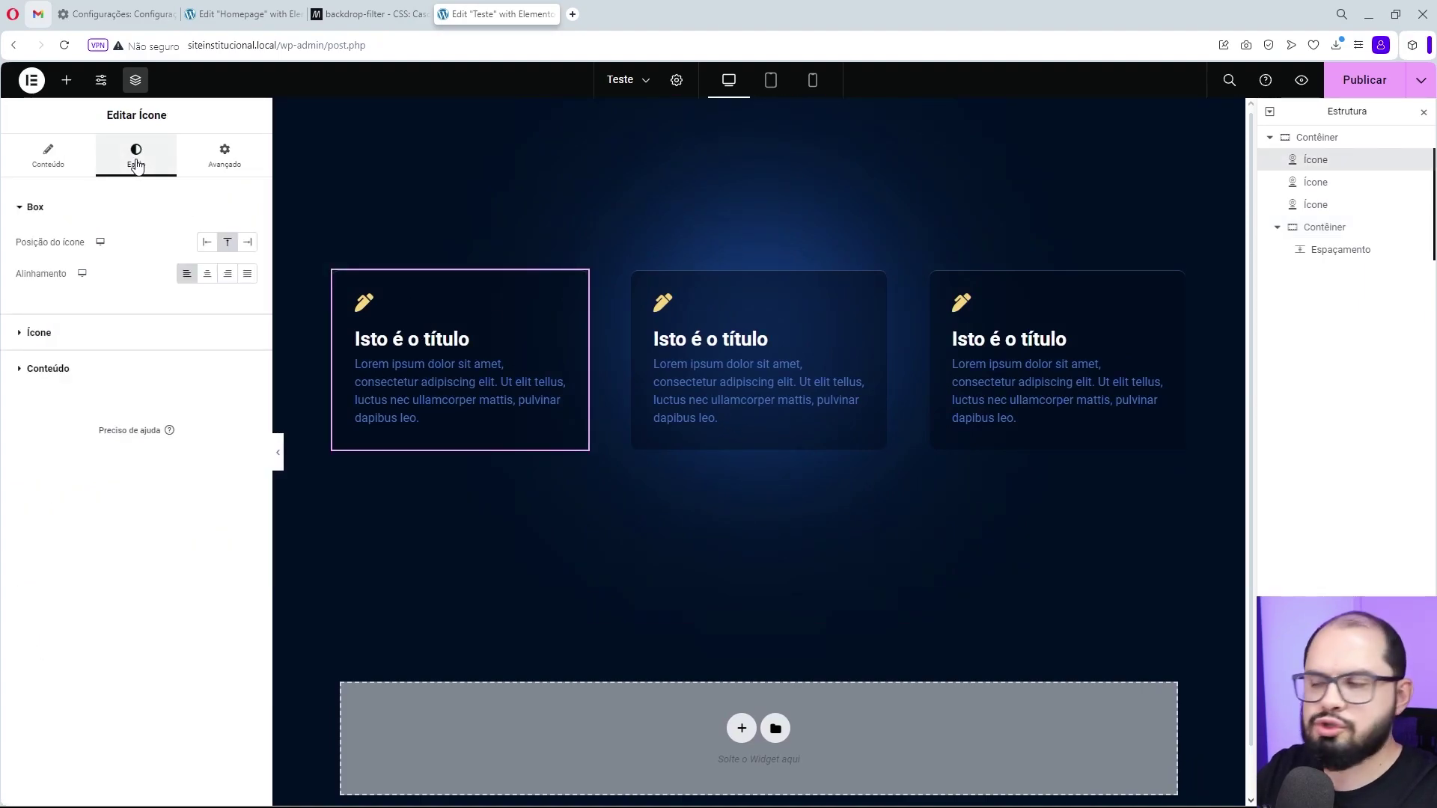
{"action": "left_click", "coordinate": [83, 331]}
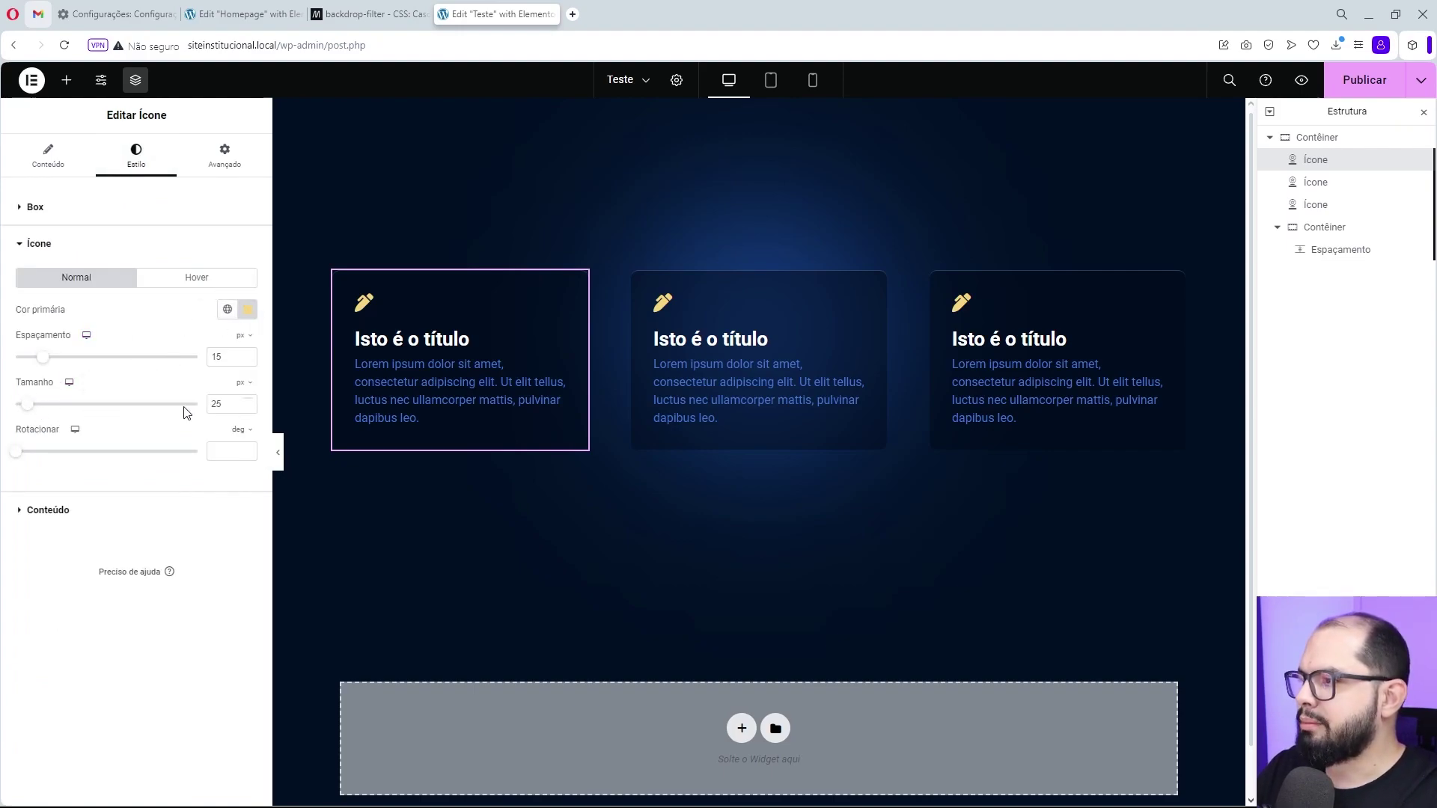
{"action": "left_click", "coordinate": [94, 510]}
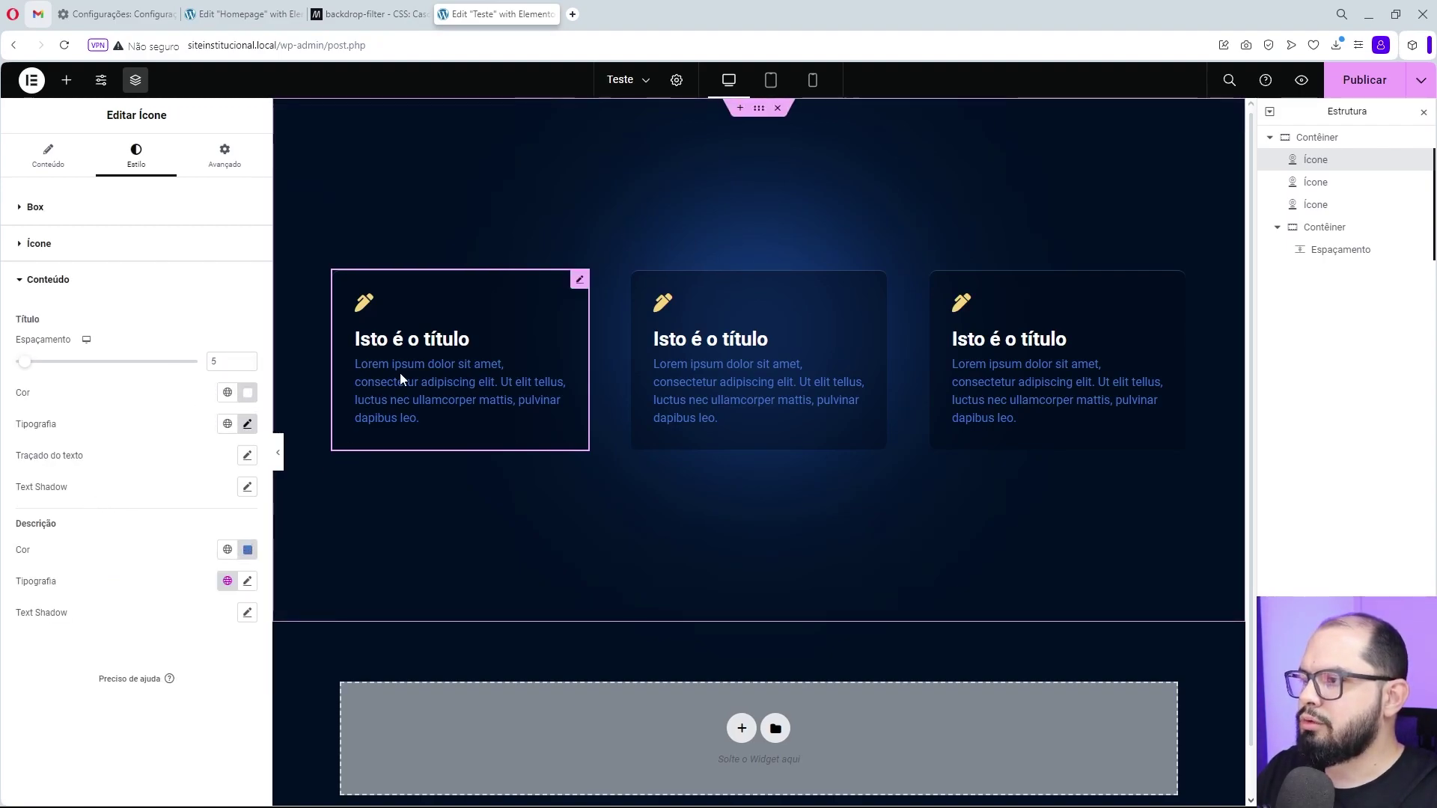
Set the first icon box's background color to the semi-transparent #000A167A.
{"action": "left_click", "coordinate": [222, 166]}
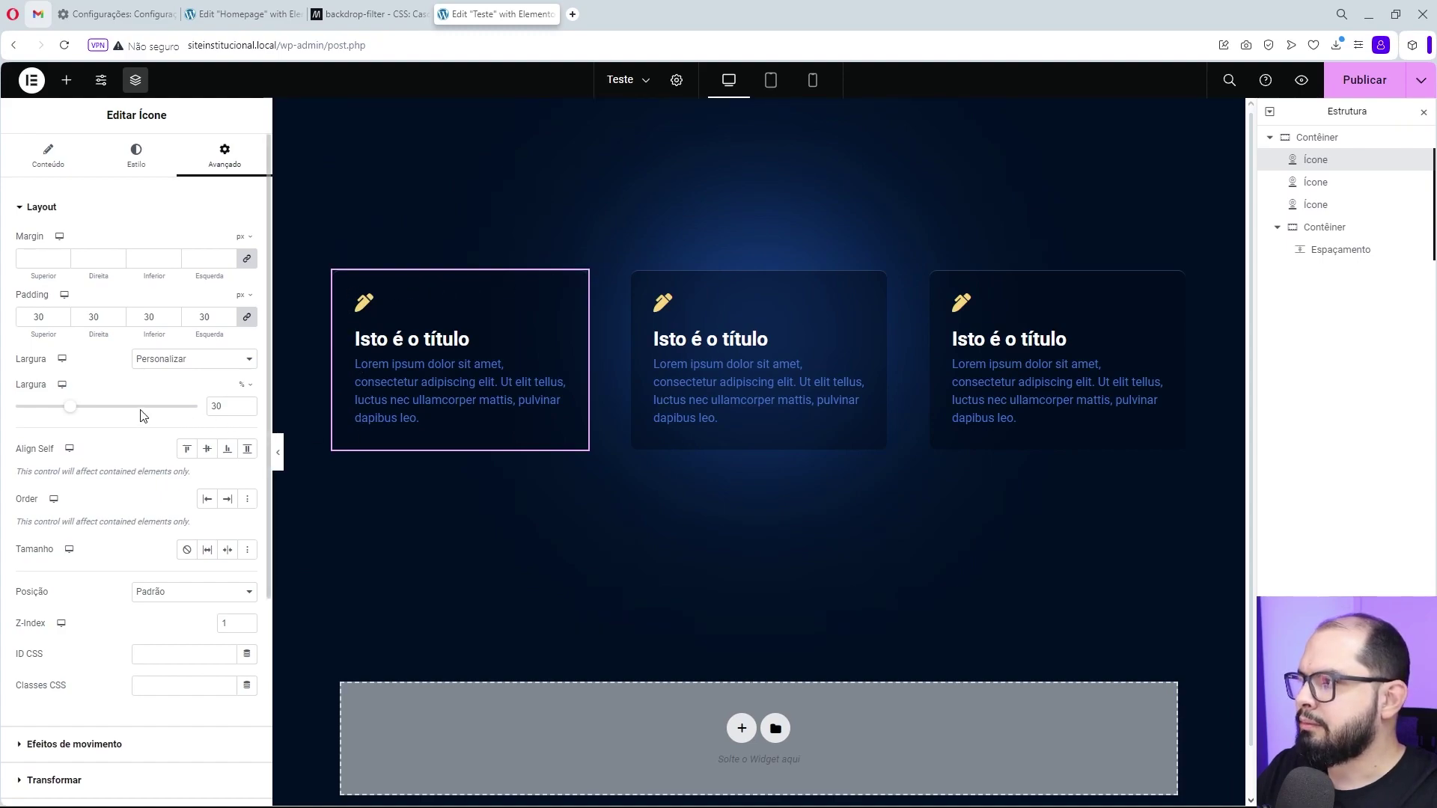
{"action": "scroll", "coordinate": [142, 418], "scroll_direction": "down", "scroll_amount": 4}
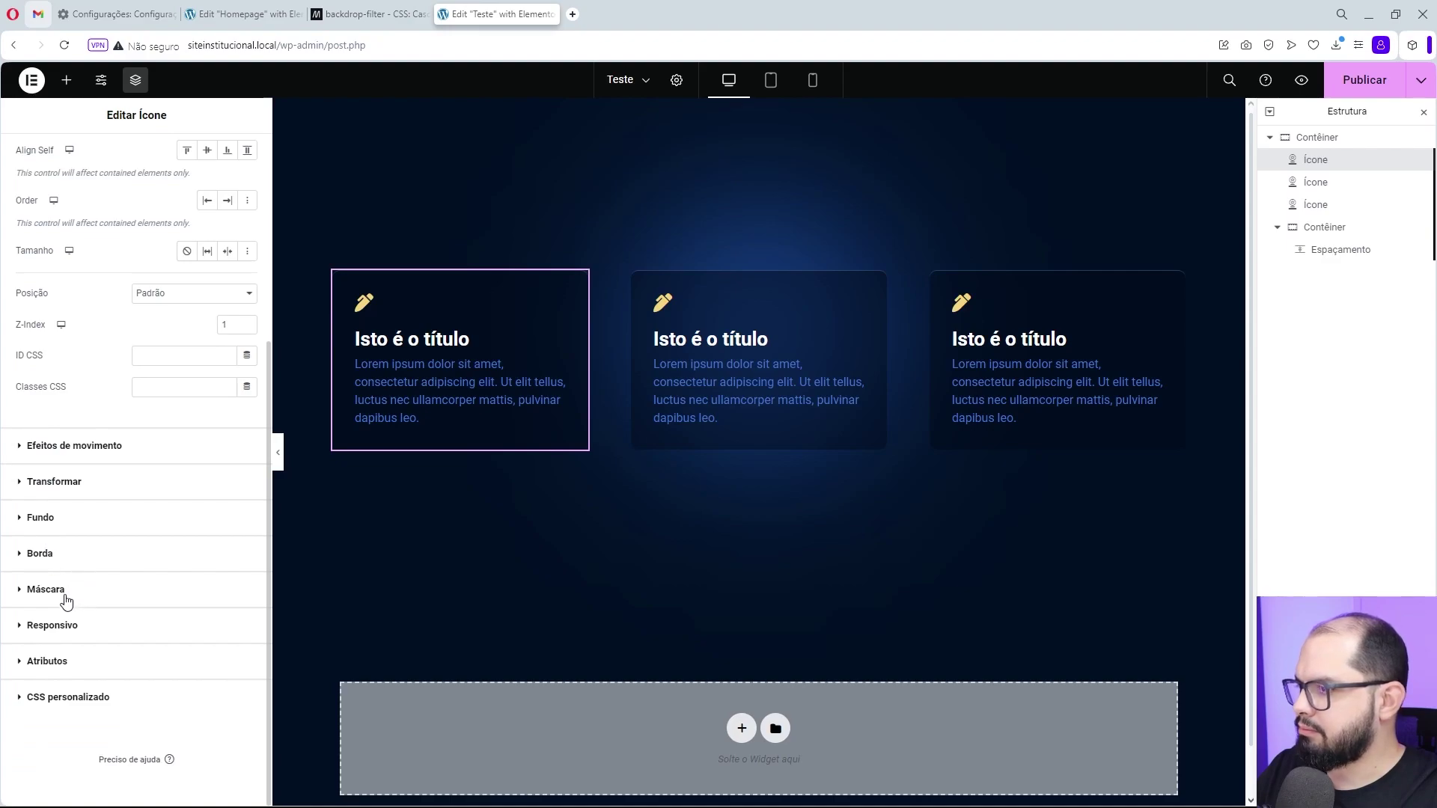
{"action": "left_click", "coordinate": [51, 524]}
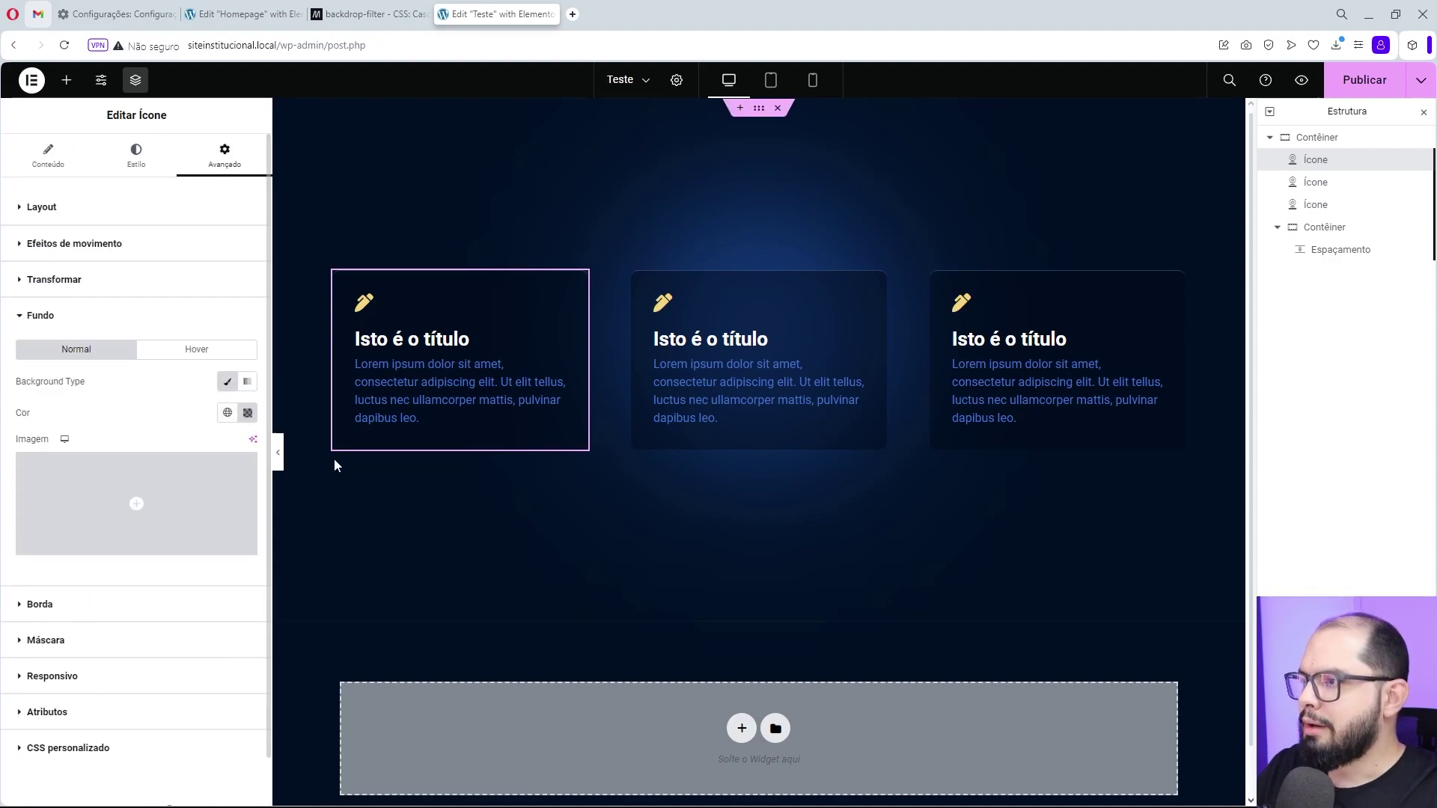
{"action": "left_click", "coordinate": [244, 414]}
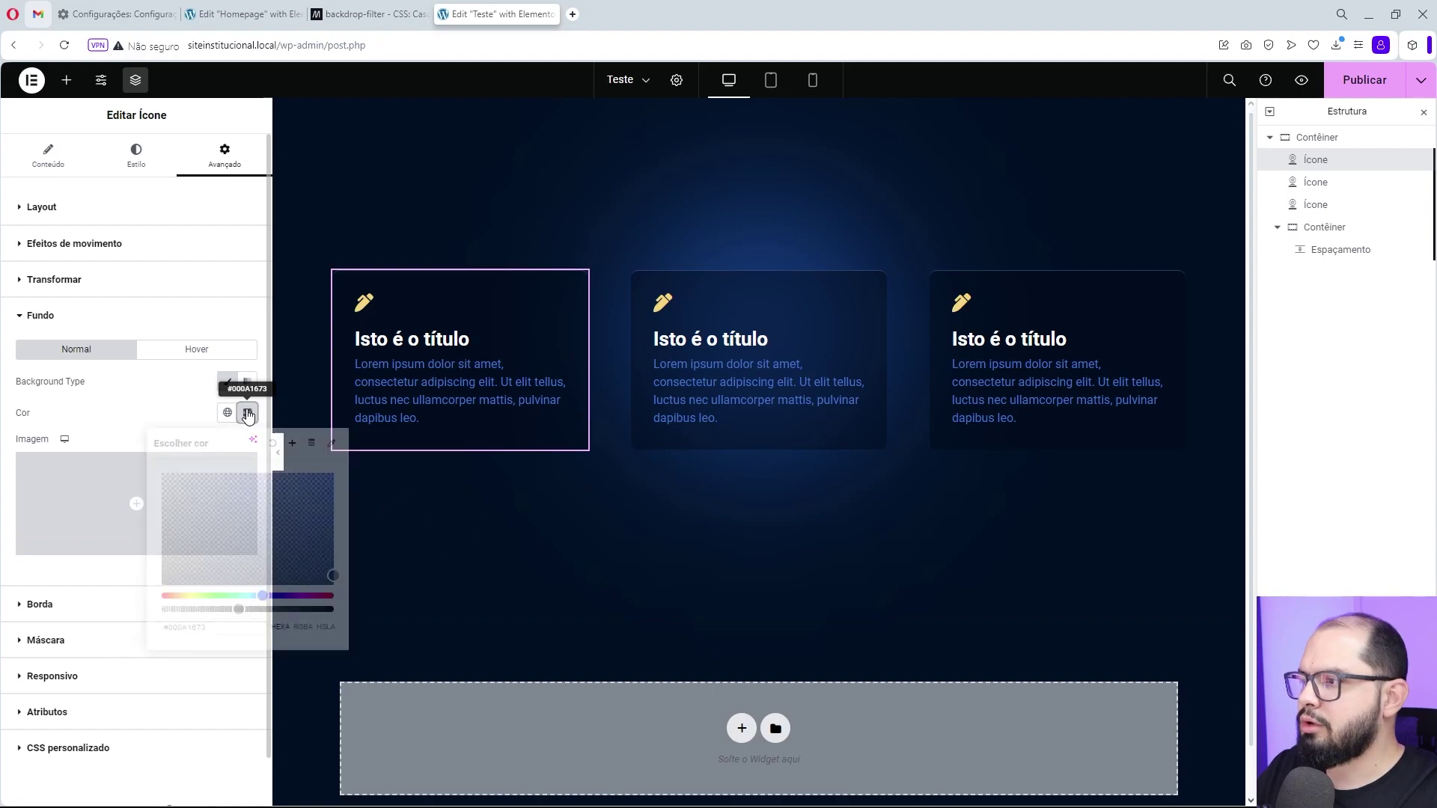
{"action": "left_click_drag", "start_coordinate": [240, 610], "coordinate": [244, 611]}
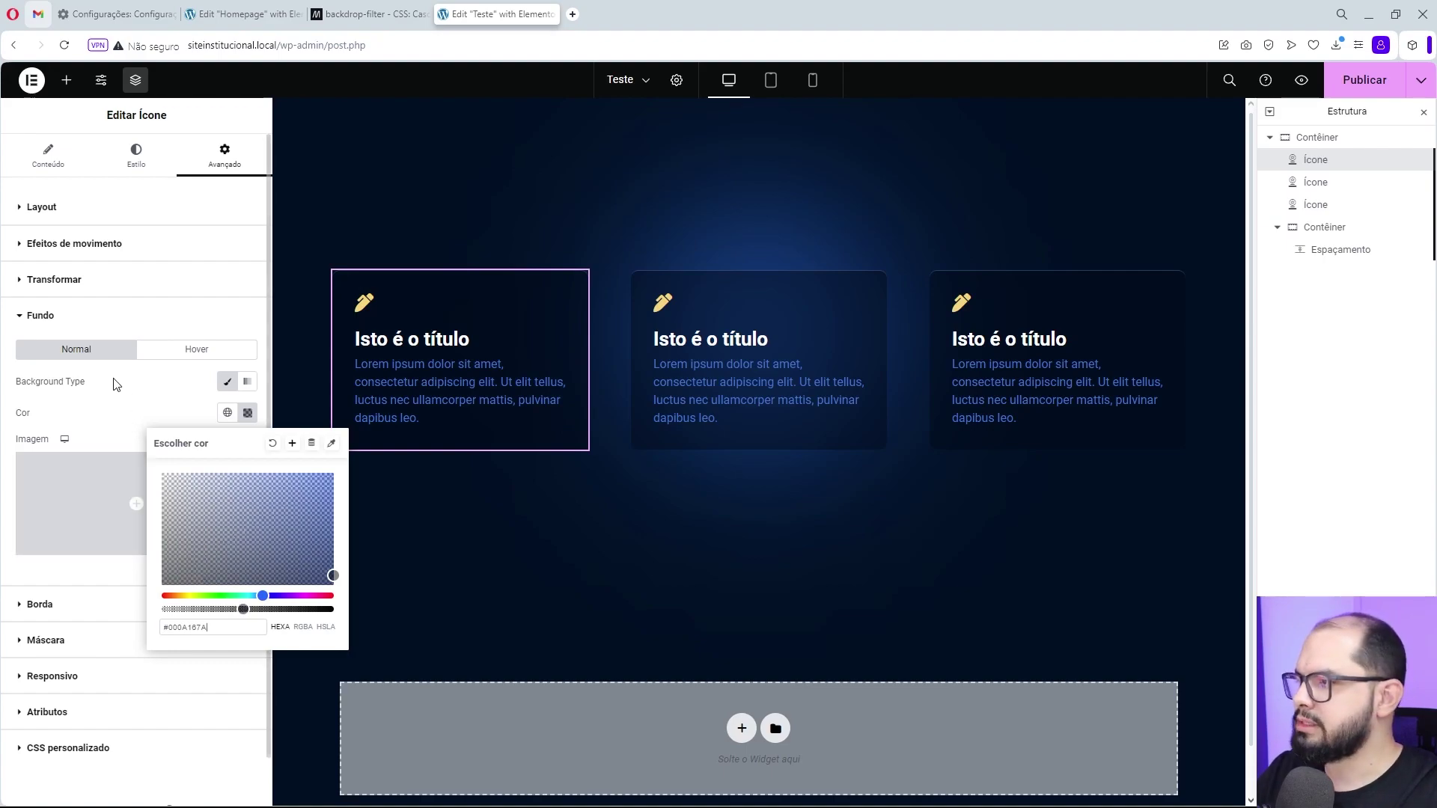
{"action": "left_click", "coordinate": [60, 315]}
Review the first icon box's border widths, border color and corner rounding, along with its layout settings.
{"action": "left_click", "coordinate": [45, 355]}
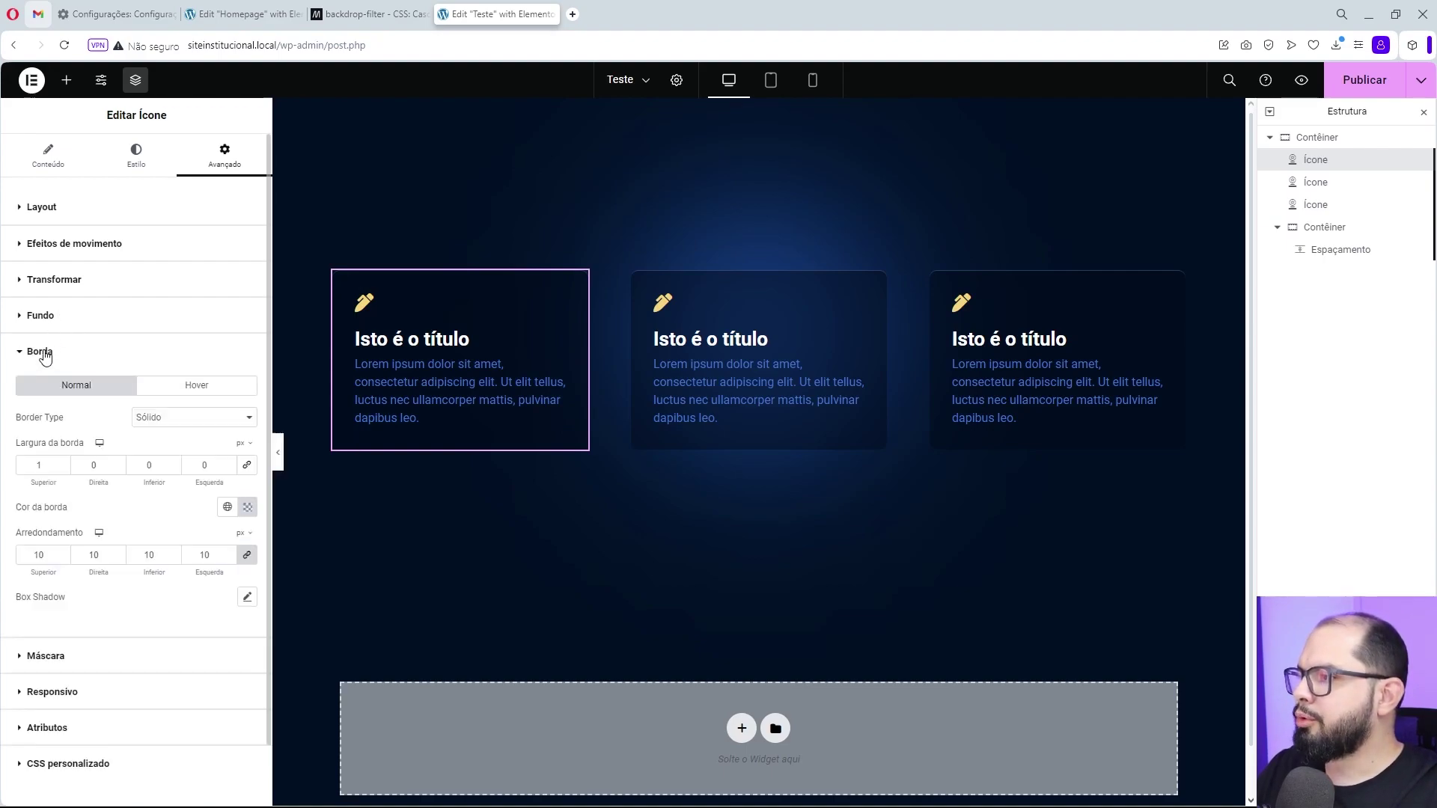
{"action": "left_click", "coordinate": [38, 468]}
{"action": "type", "text": "1"}
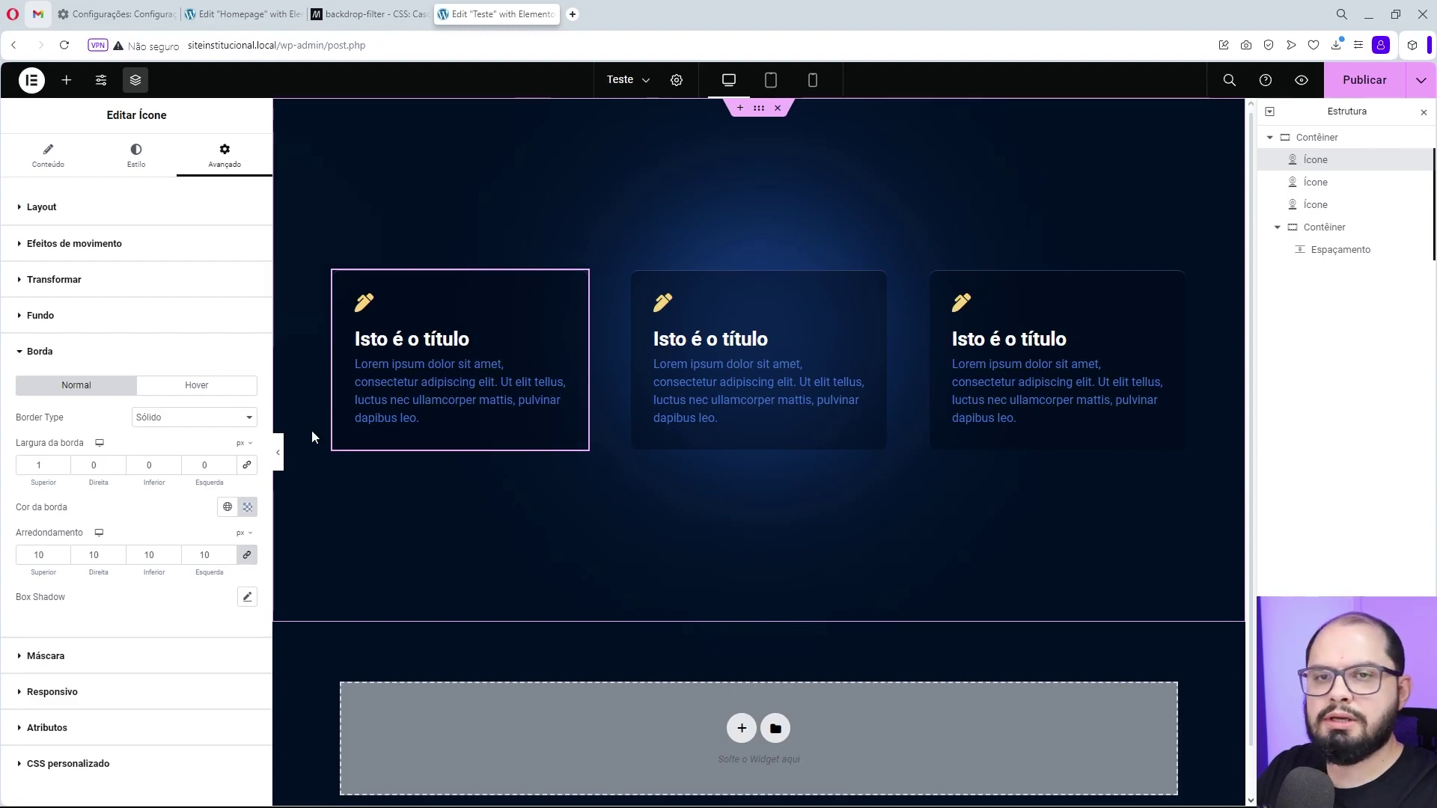
{"action": "left_click", "coordinate": [248, 507]}
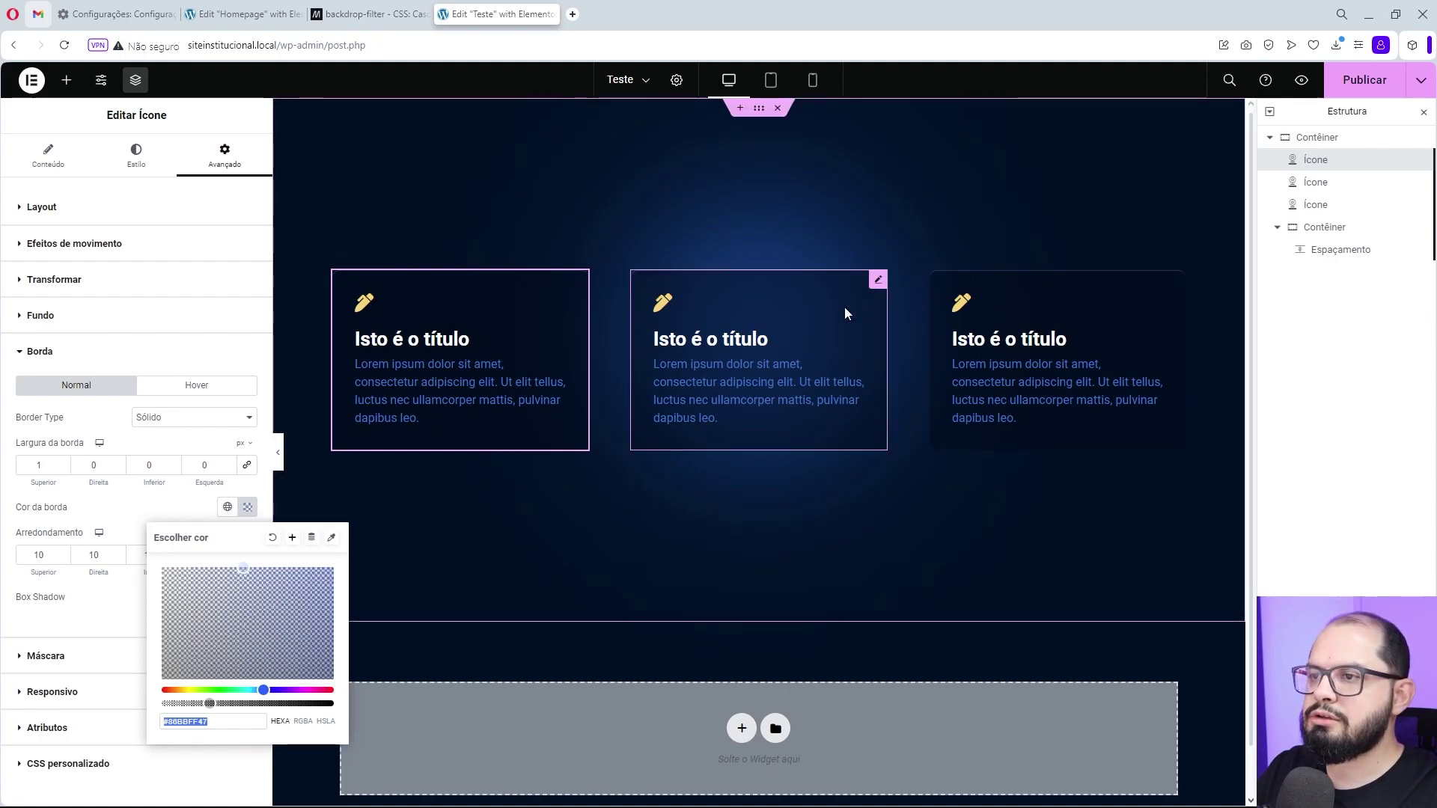
{"action": "left_click", "coordinate": [179, 508]}
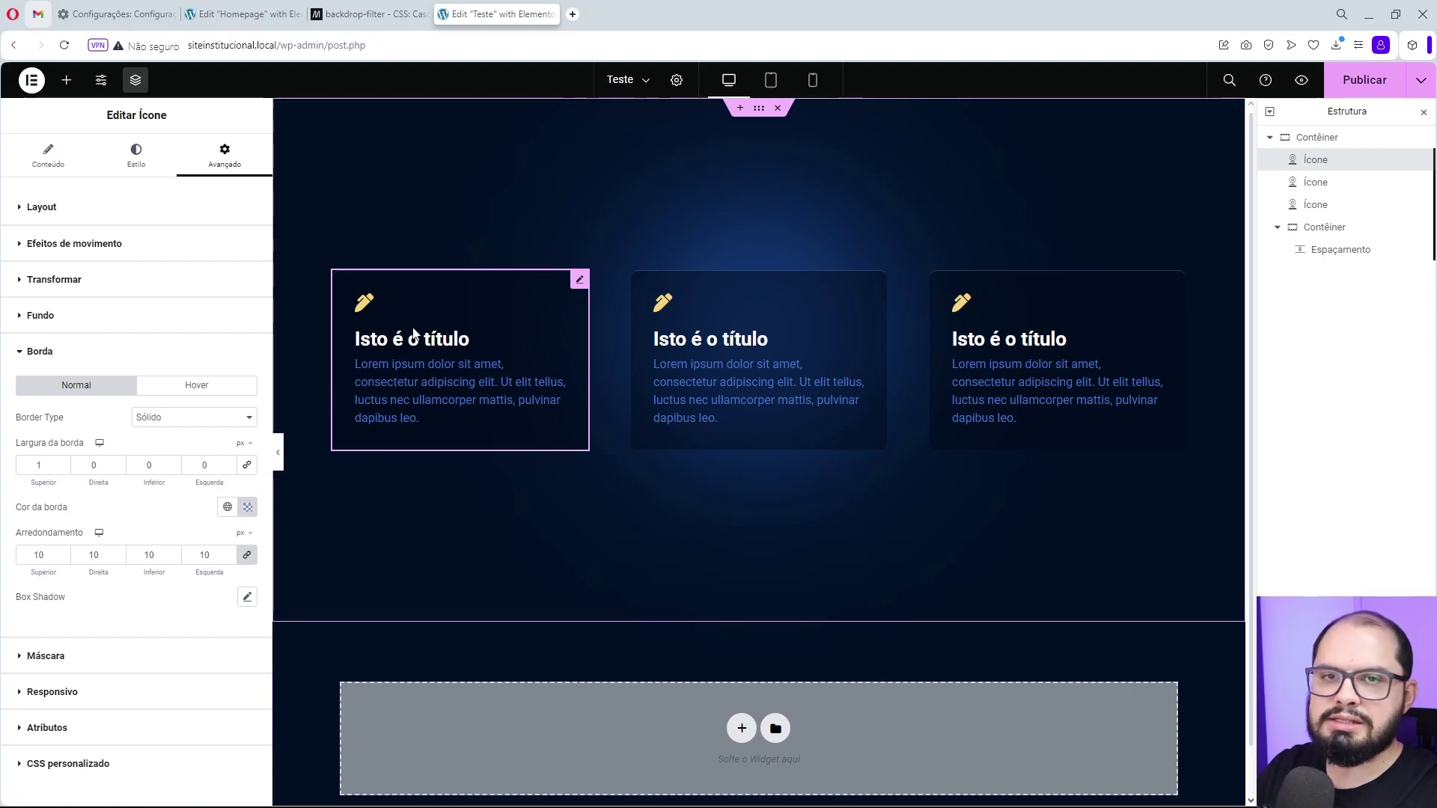
{"action": "left_click", "coordinate": [41, 207]}
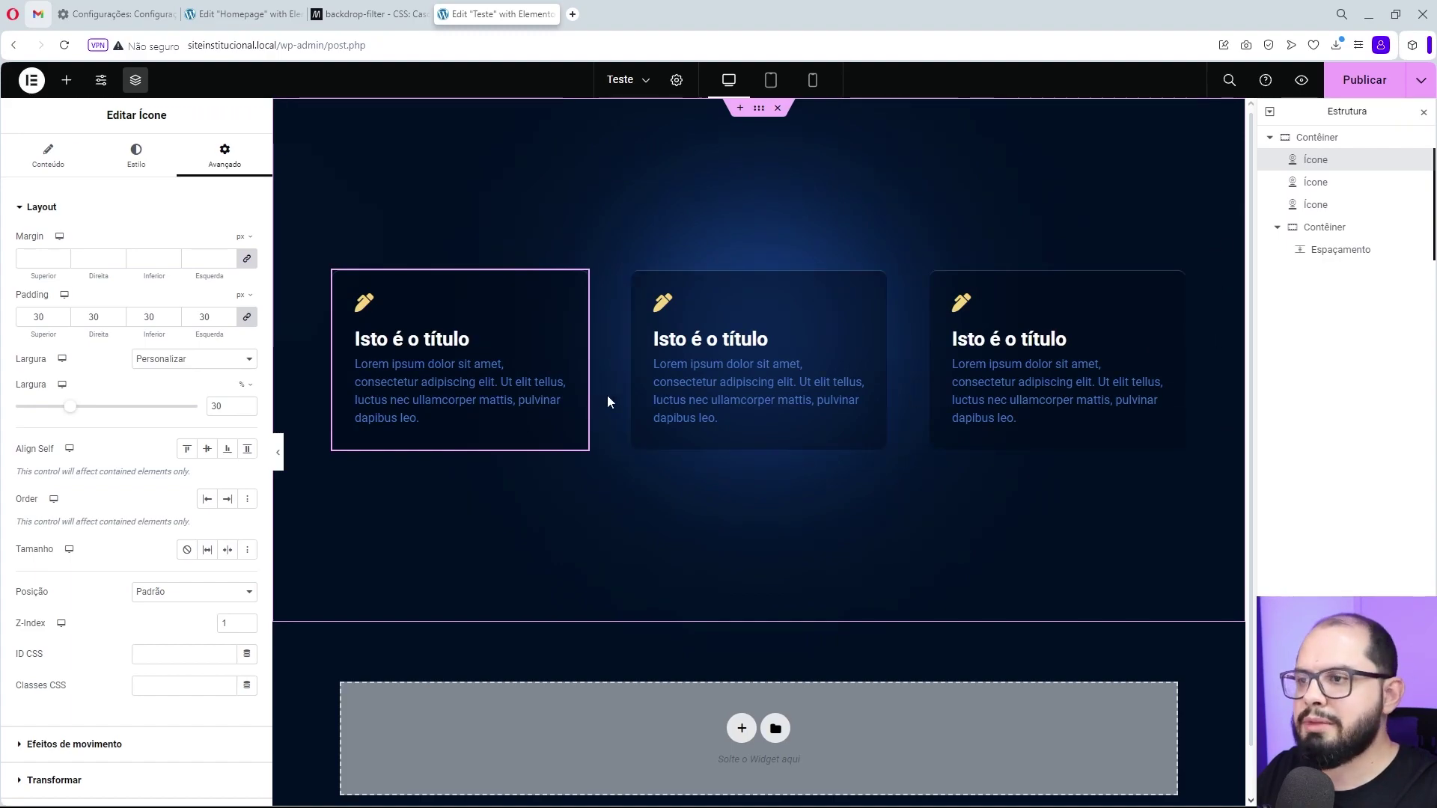
Review the outer container's Flexbox layout settings, including its minimum height, alignment, gaps and wrap option.
{"action": "right_click", "coordinate": [755, 116]}
{"action": "left_click", "coordinate": [784, 125]}
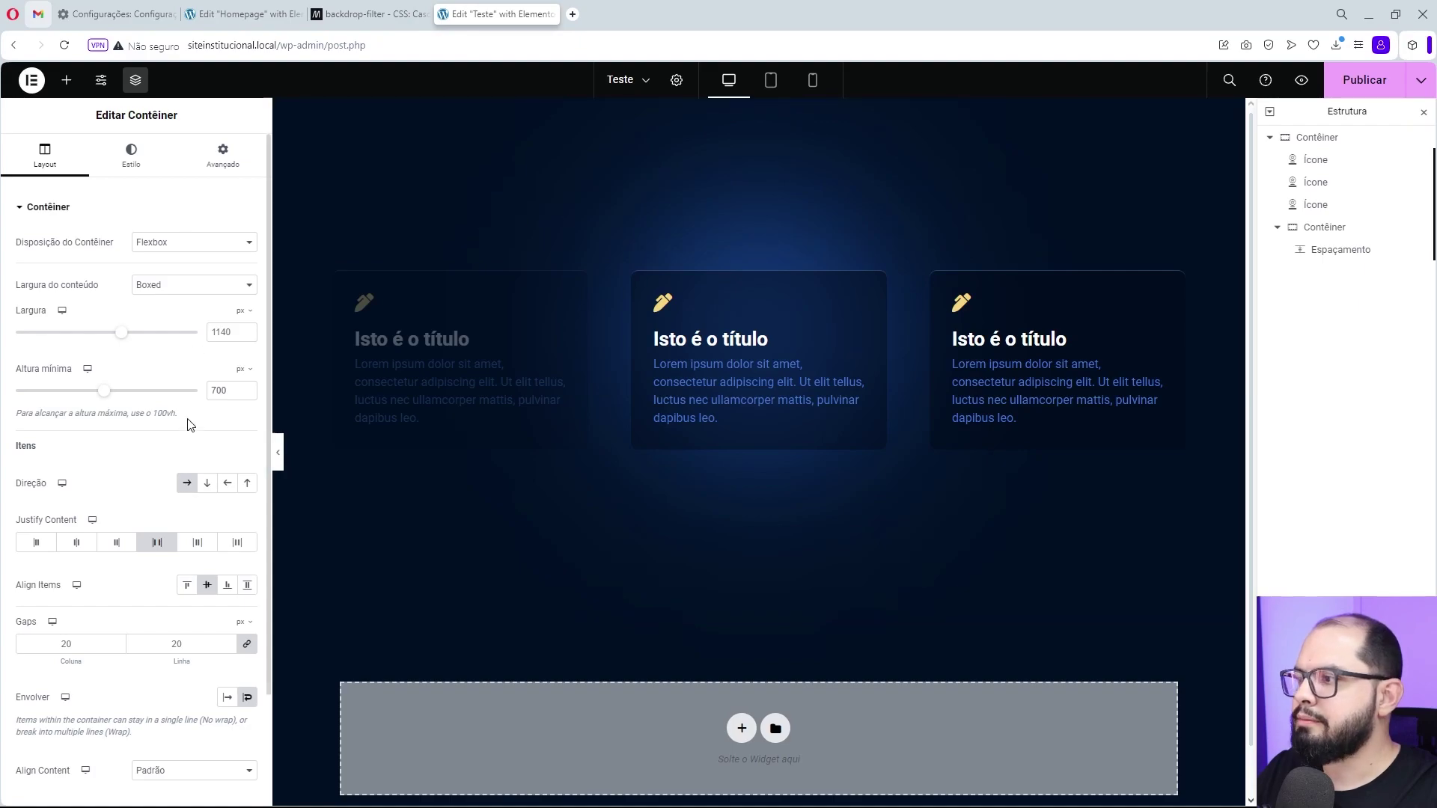
{"action": "scroll", "coordinate": [192, 406], "scroll_direction": "down", "scroll_amount": 1}
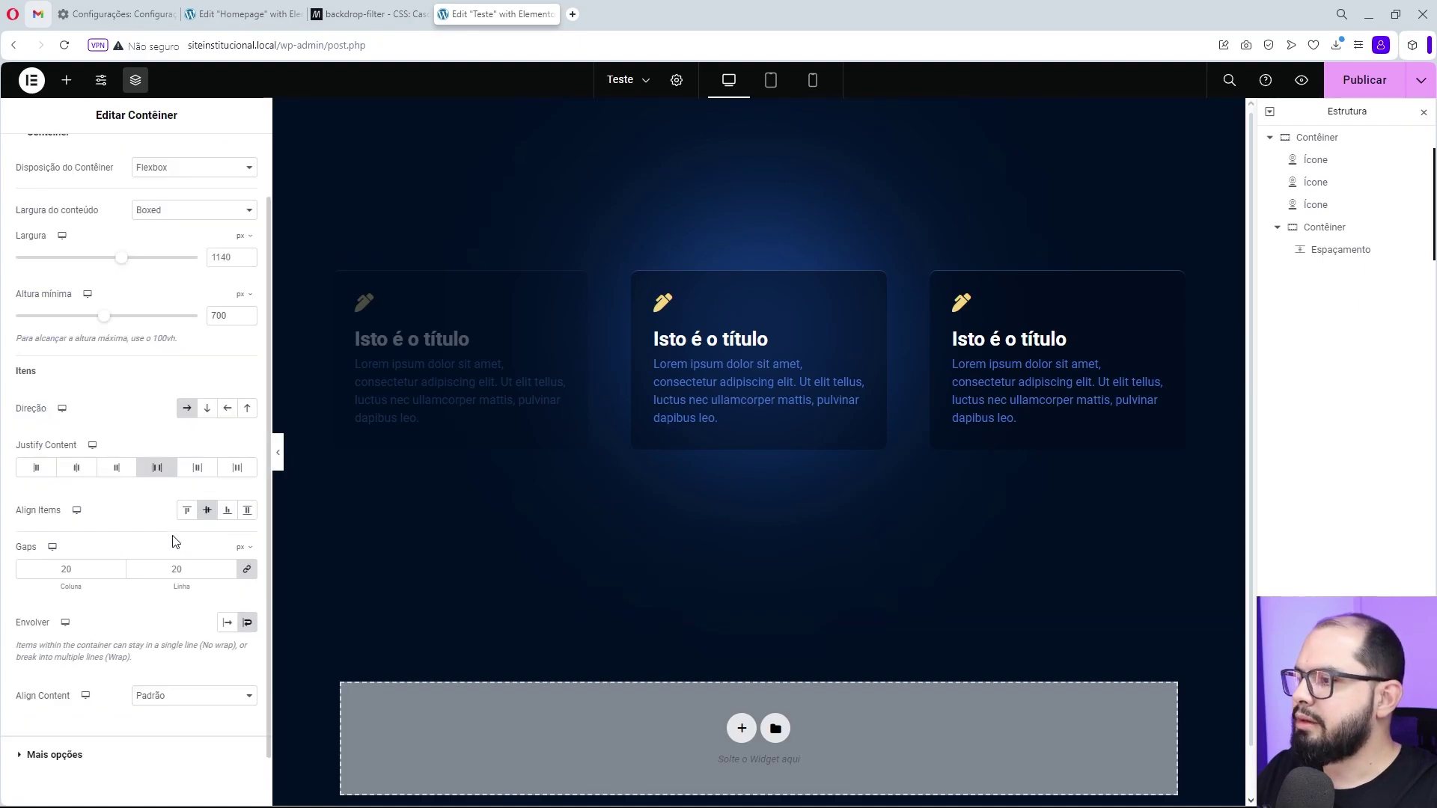
{"action": "left_click", "coordinate": [247, 622]}
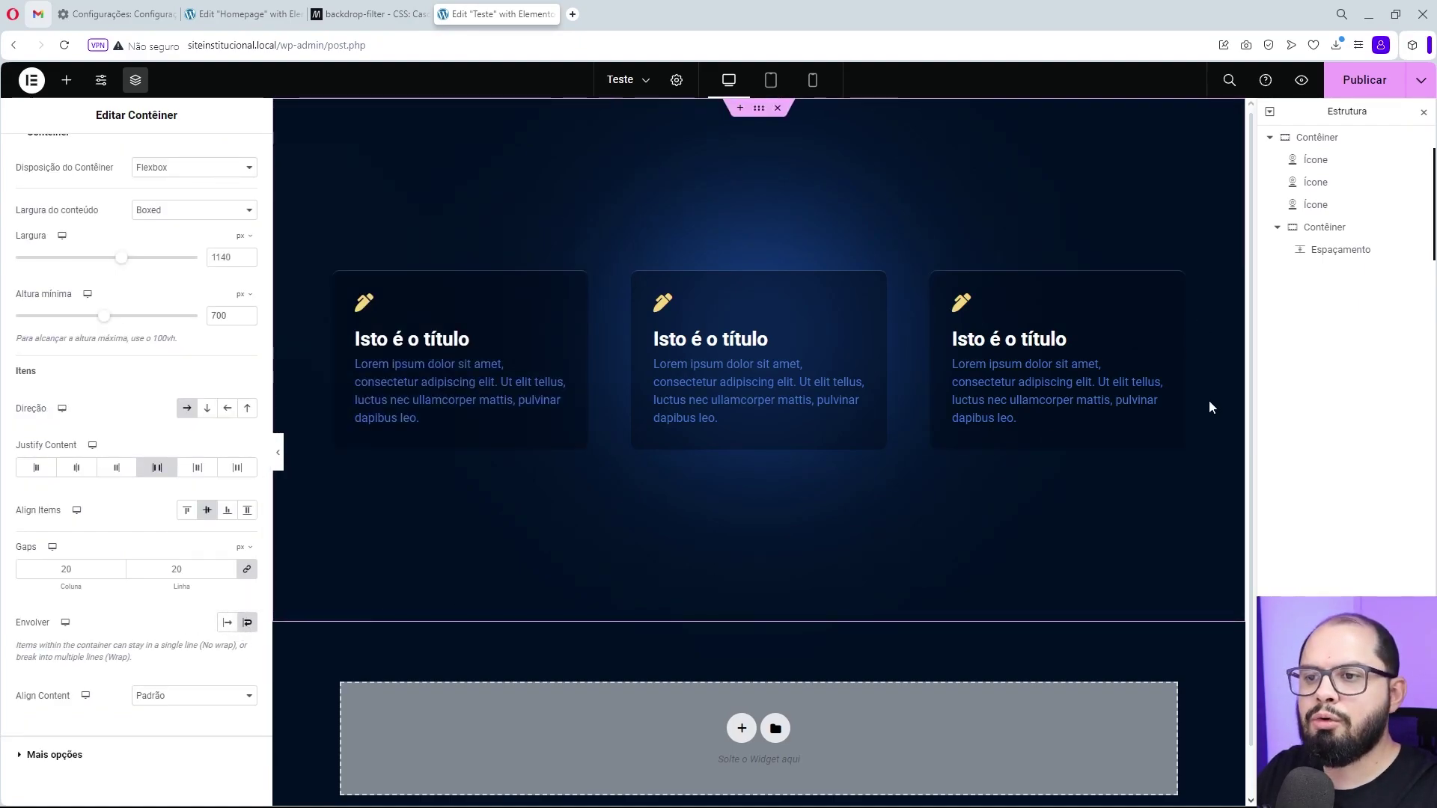
Duplicate the third icon box to test how the row wraps, and delete the copy.
{"action": "right_click", "coordinate": [1093, 306]}
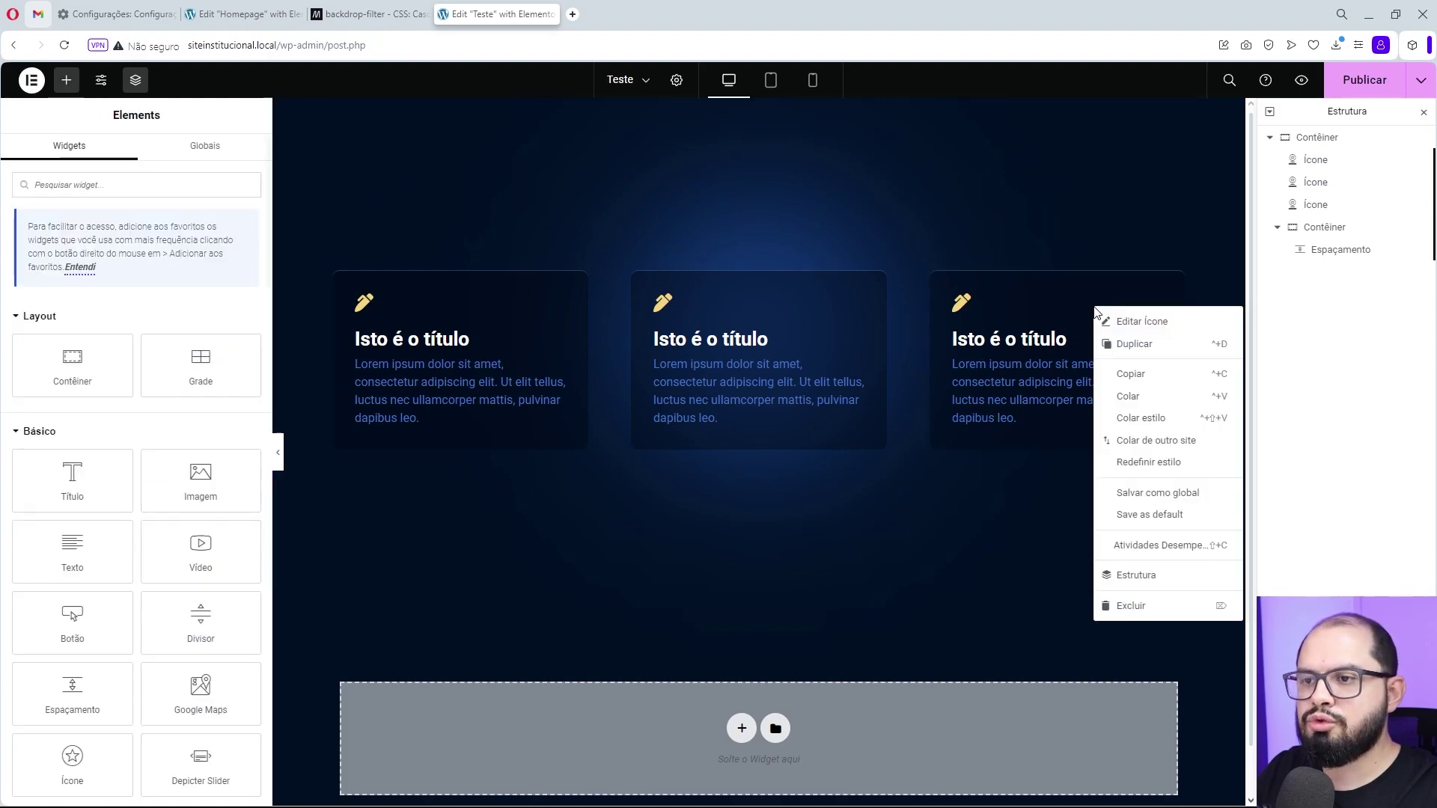
{"action": "left_click", "coordinate": [1128, 343]}
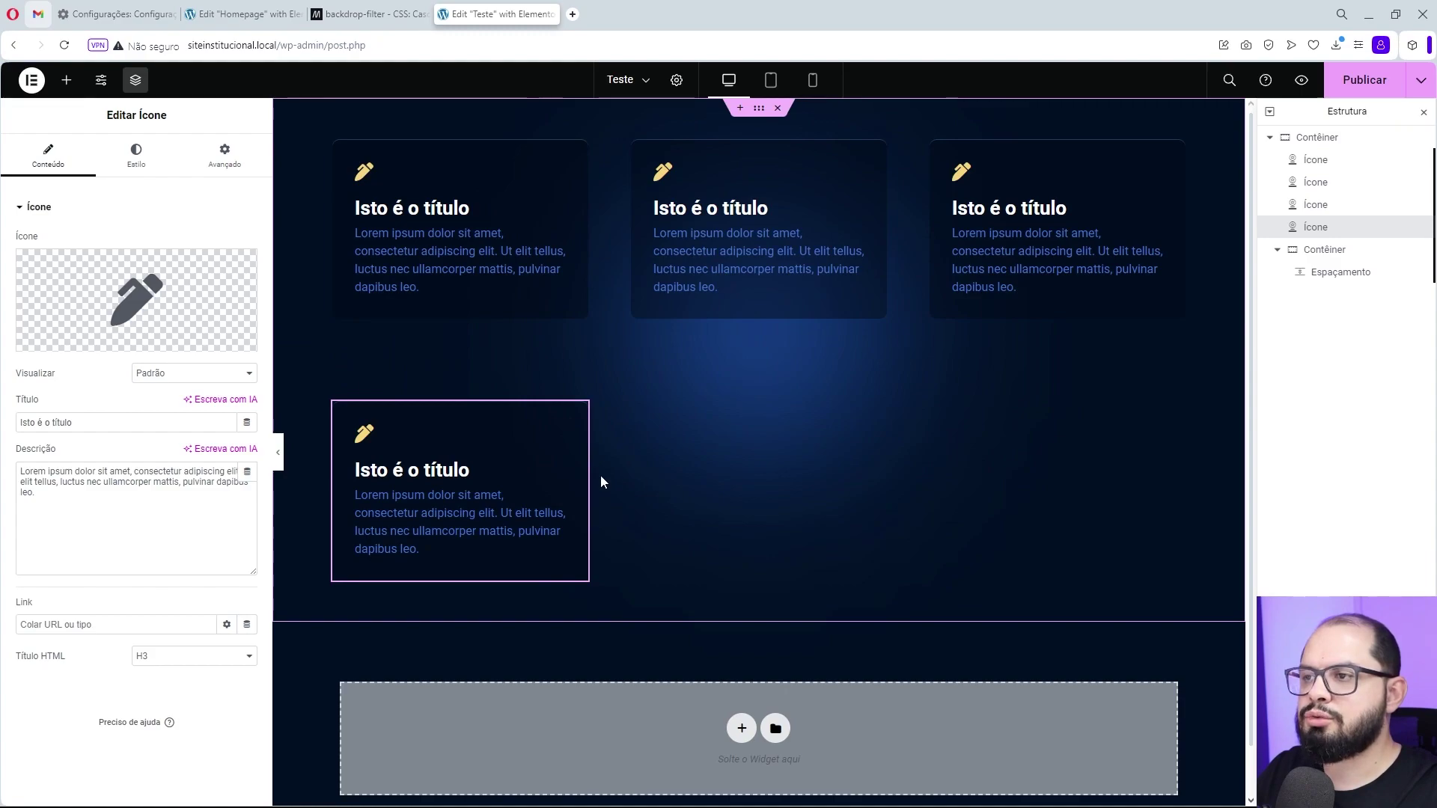
{"action": "right_click", "coordinate": [587, 416]}
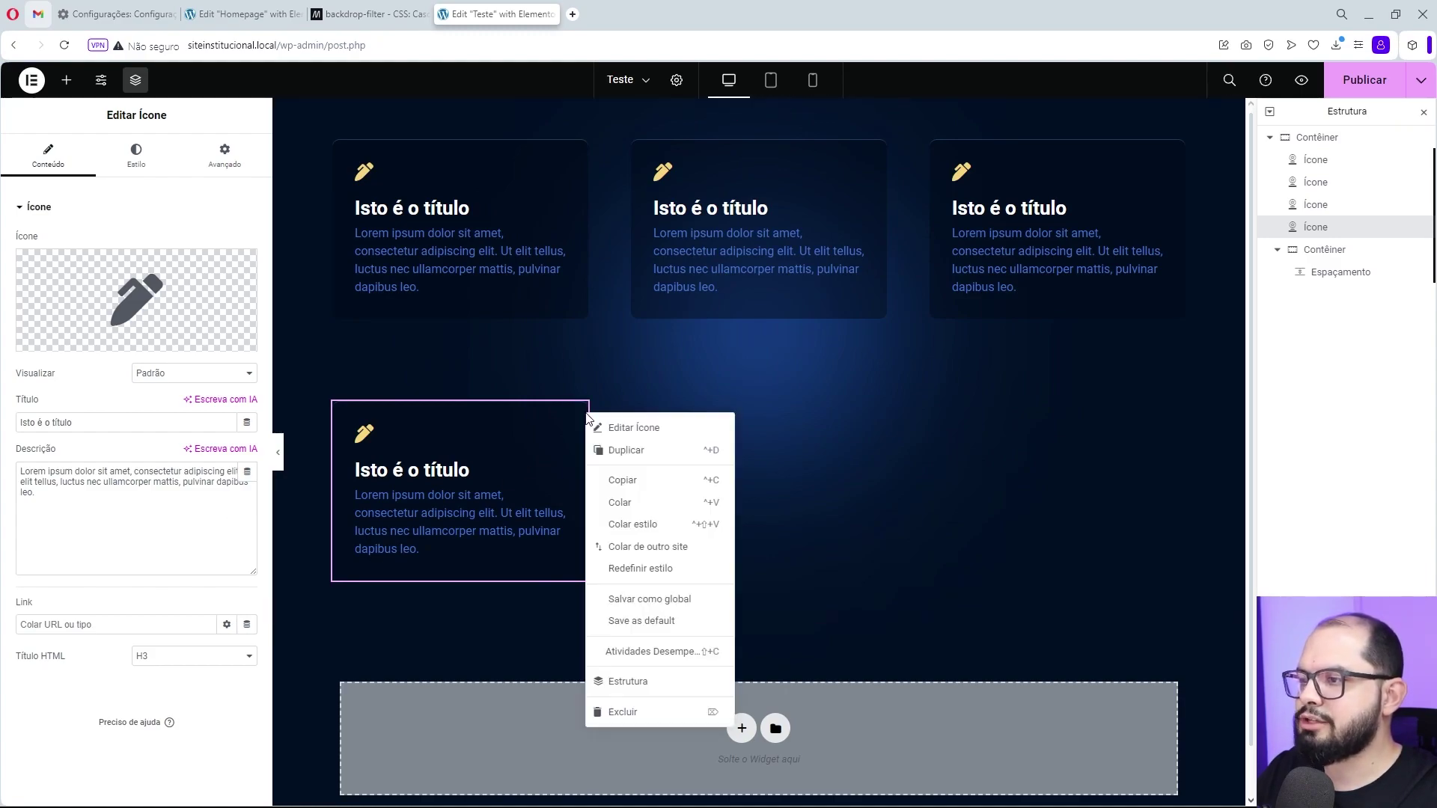
{"action": "left_click", "coordinate": [623, 712]}
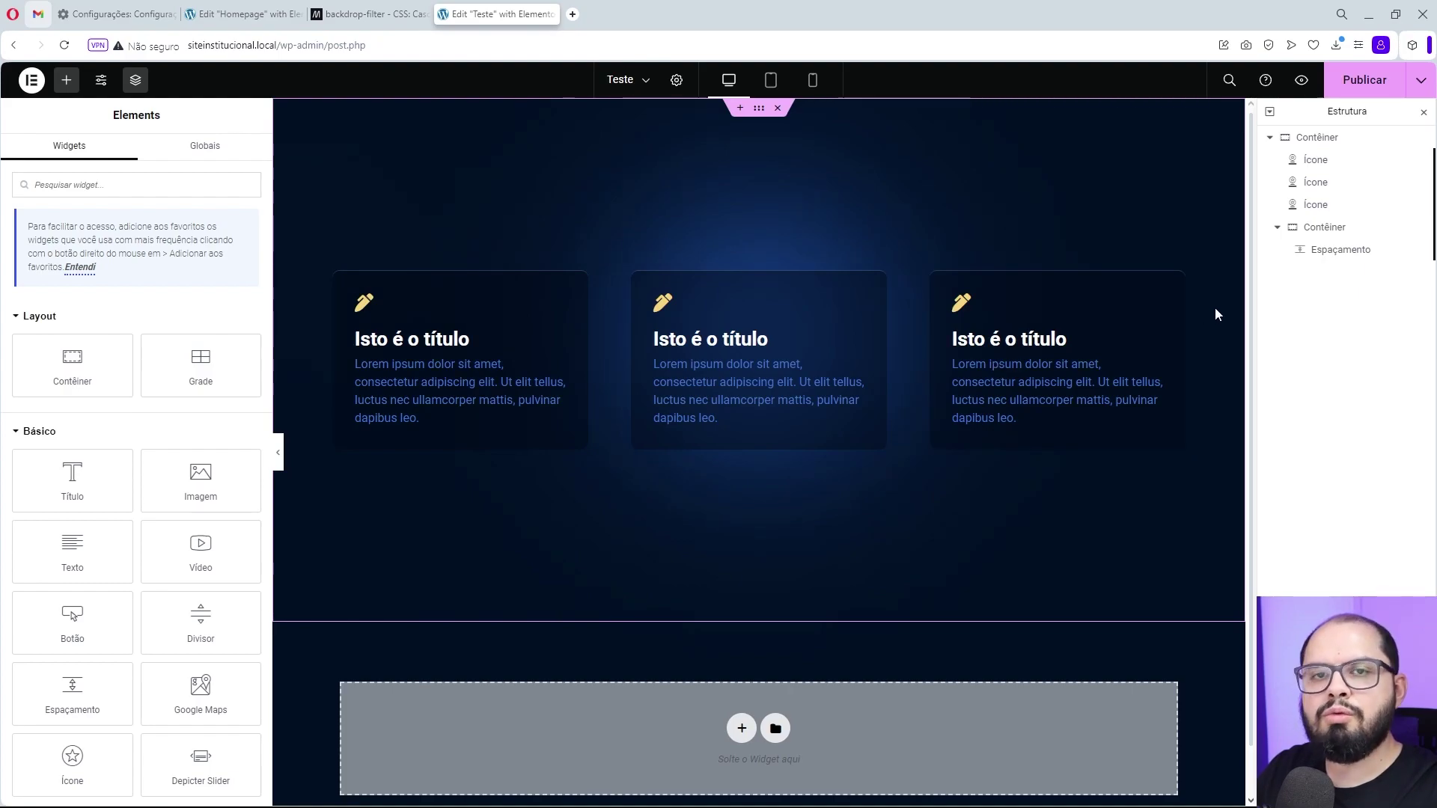
Review the inner container's layout, background, absolute position and offset settings, and its custom CSS blur filter.
{"action": "left_click", "coordinate": [1317, 231]}
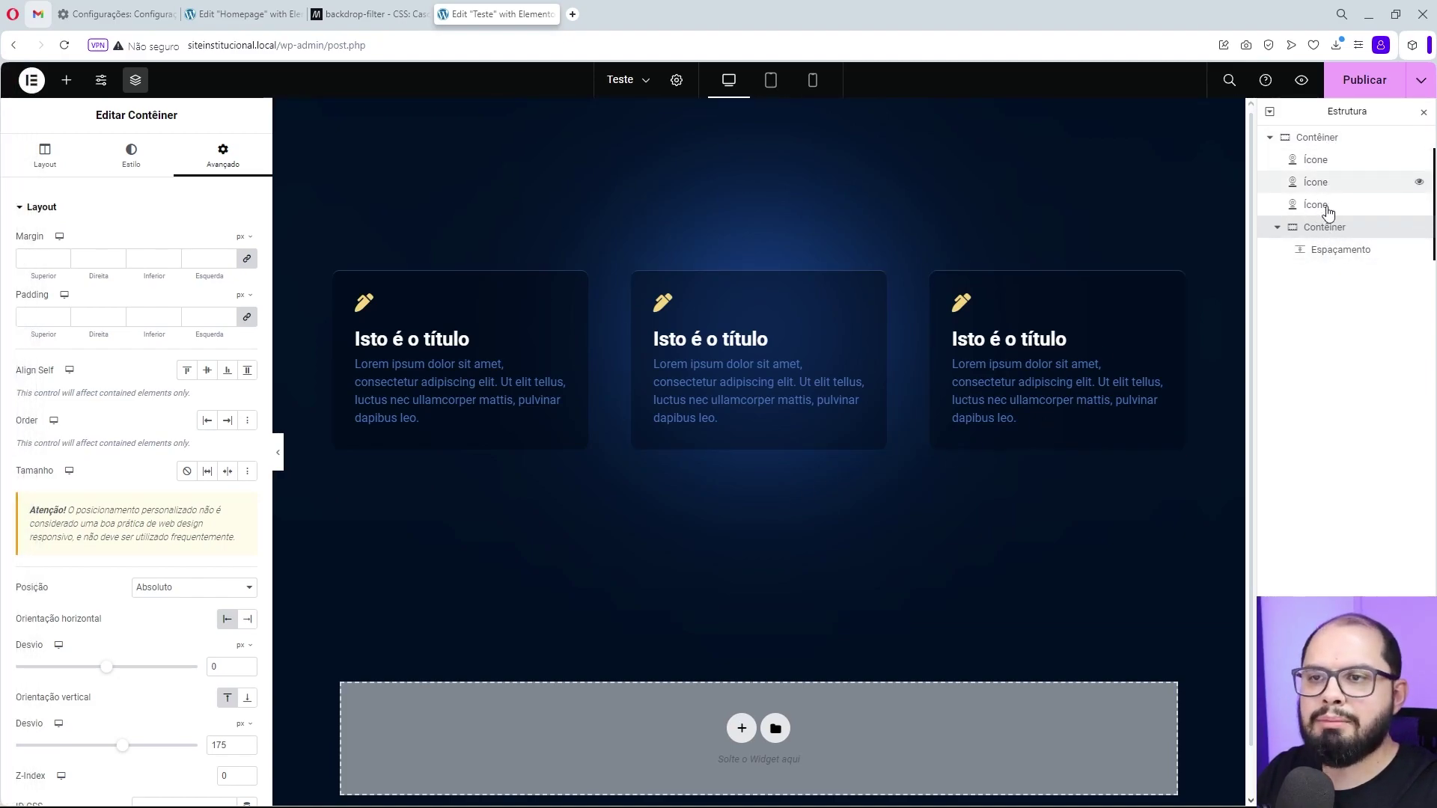
{"action": "left_click", "coordinate": [54, 167]}
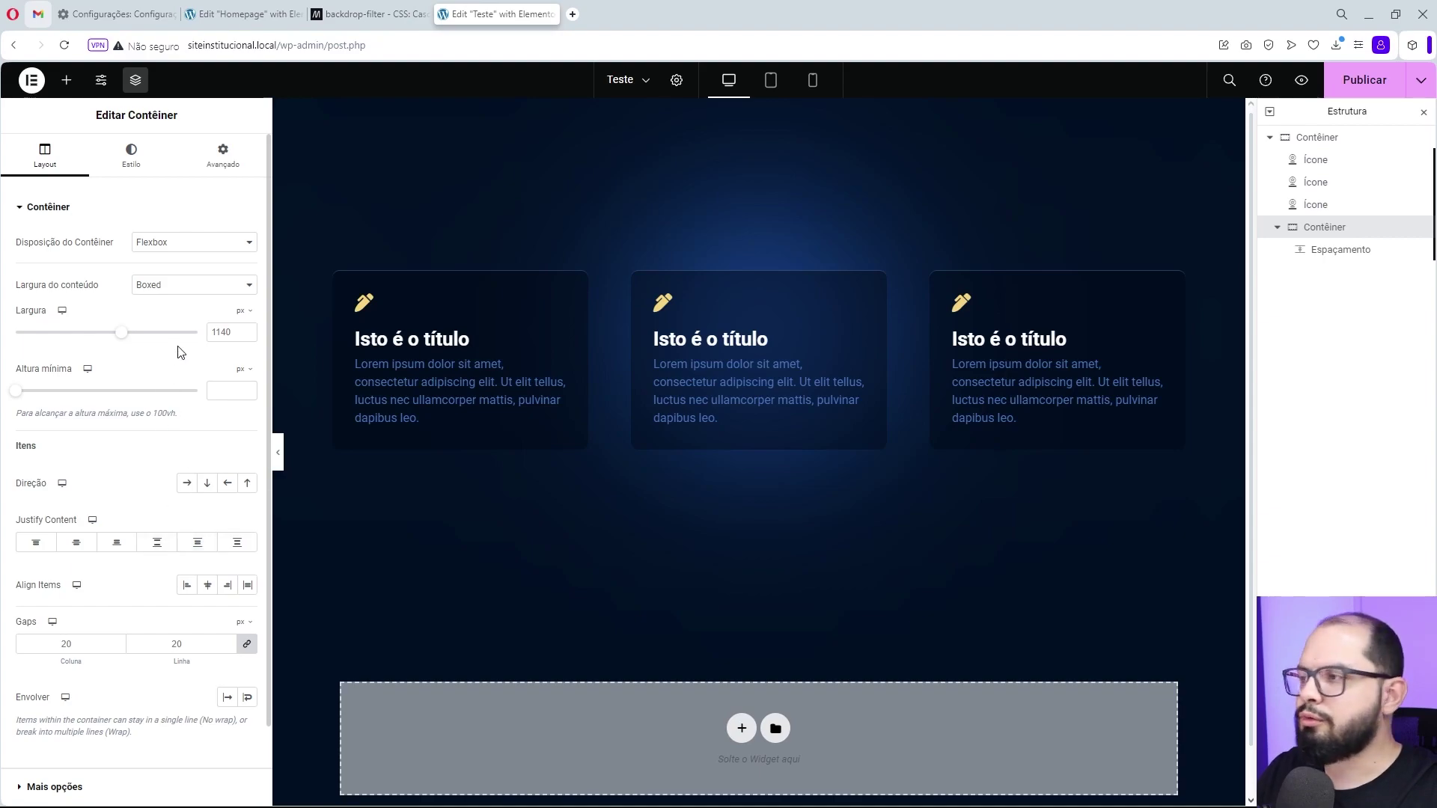
{"action": "left_click", "coordinate": [130, 161]}
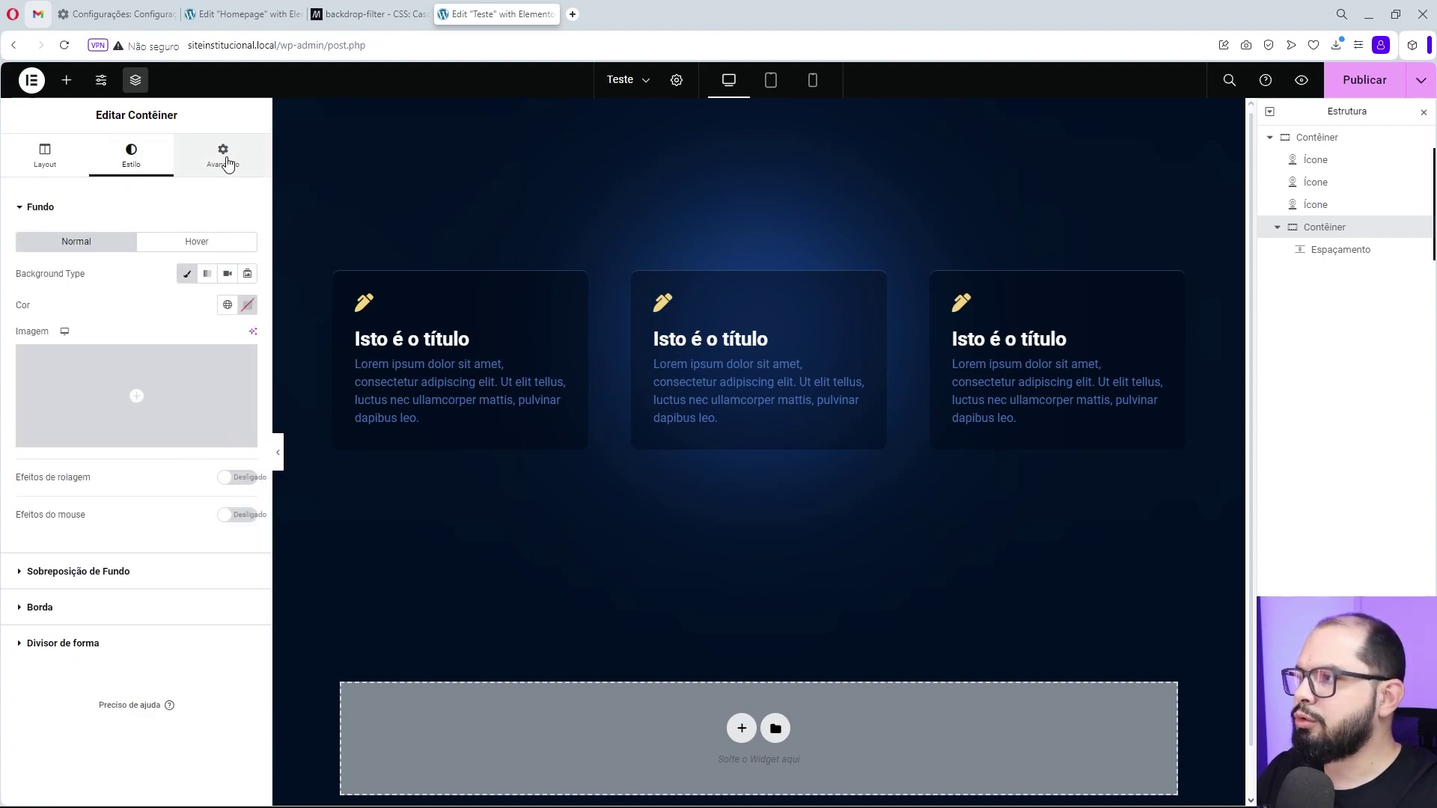
{"action": "left_click", "coordinate": [222, 158]}
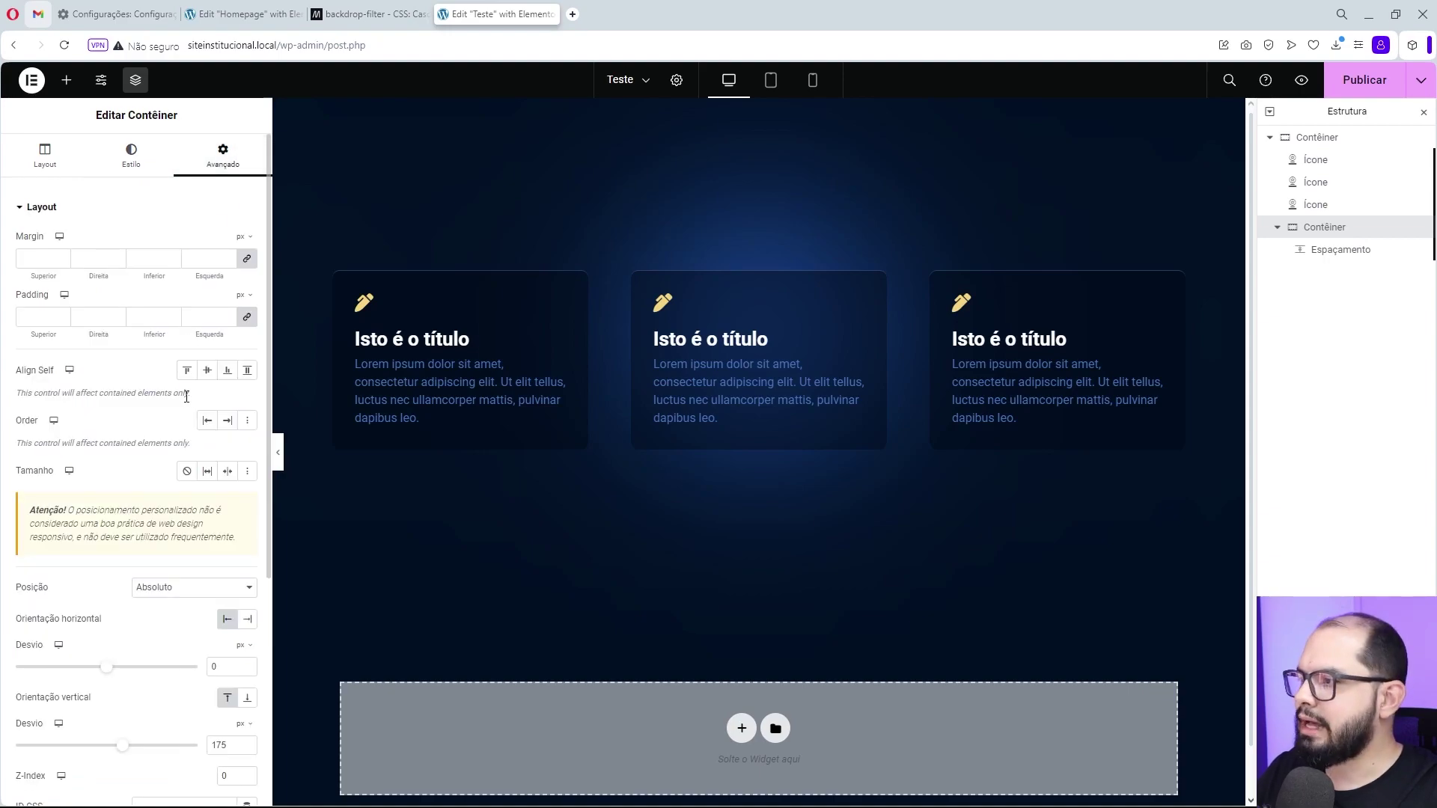
{"action": "scroll", "coordinate": [188, 404], "scroll_direction": "down", "scroll_amount": 2}
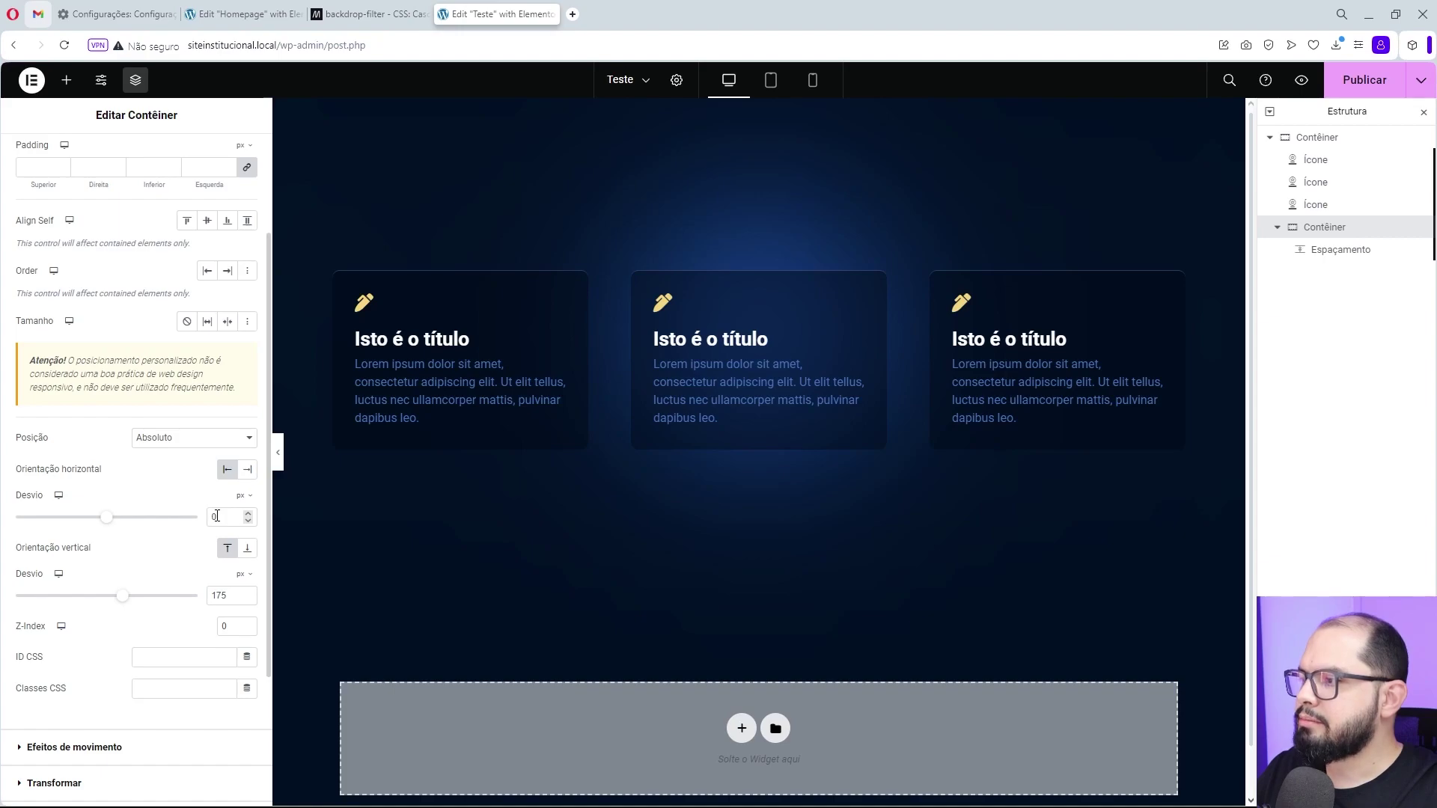
{"action": "scroll", "coordinate": [215, 516], "scroll_direction": "down", "scroll_amount": 3}
{"action": "left_click", "coordinate": [110, 700]}
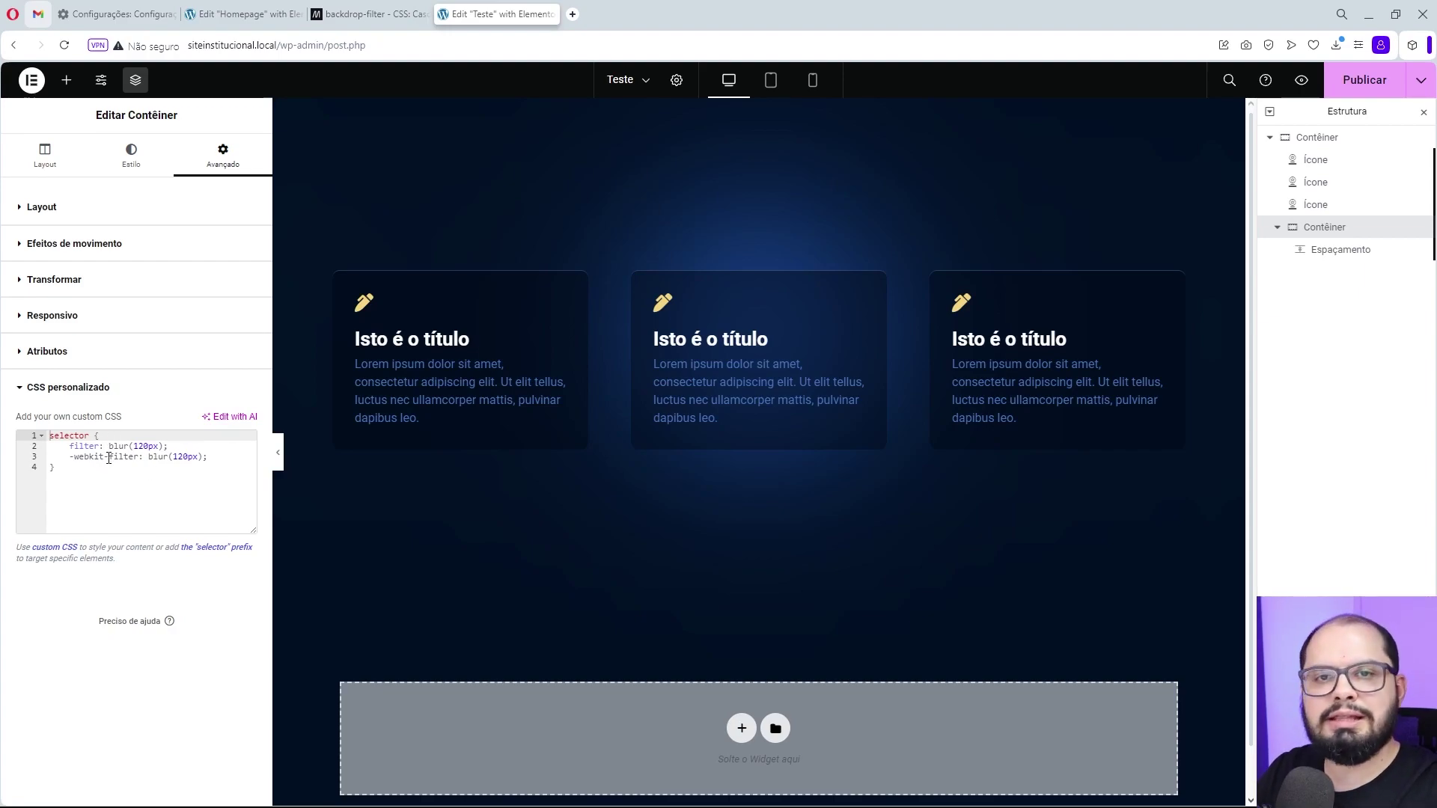
Review the spacer's space setting and its custom CSS for the mask and background color, widening the editing panel to read it.
{"action": "left_click", "coordinate": [1329, 255]}
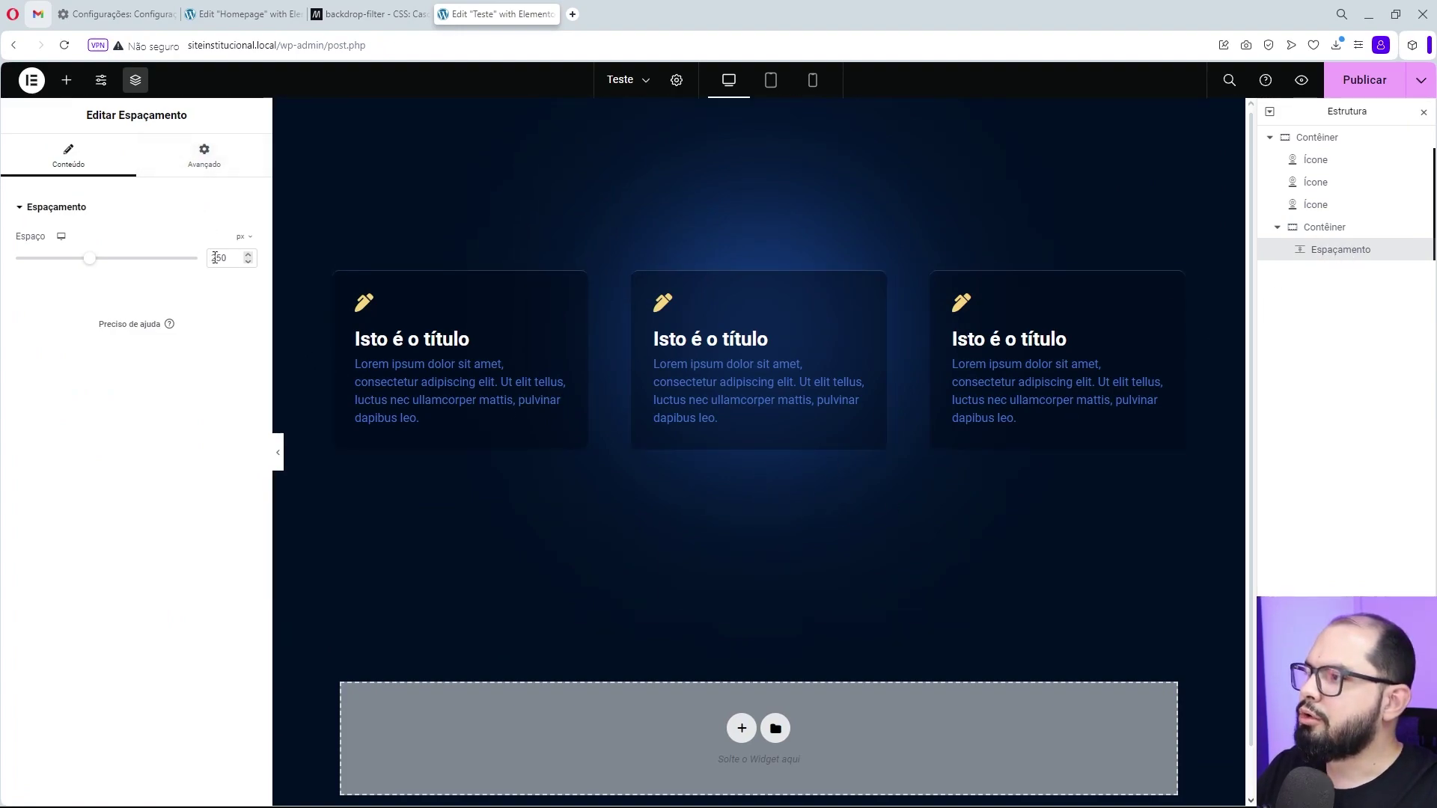
{"action": "left_click", "coordinate": [214, 161]}
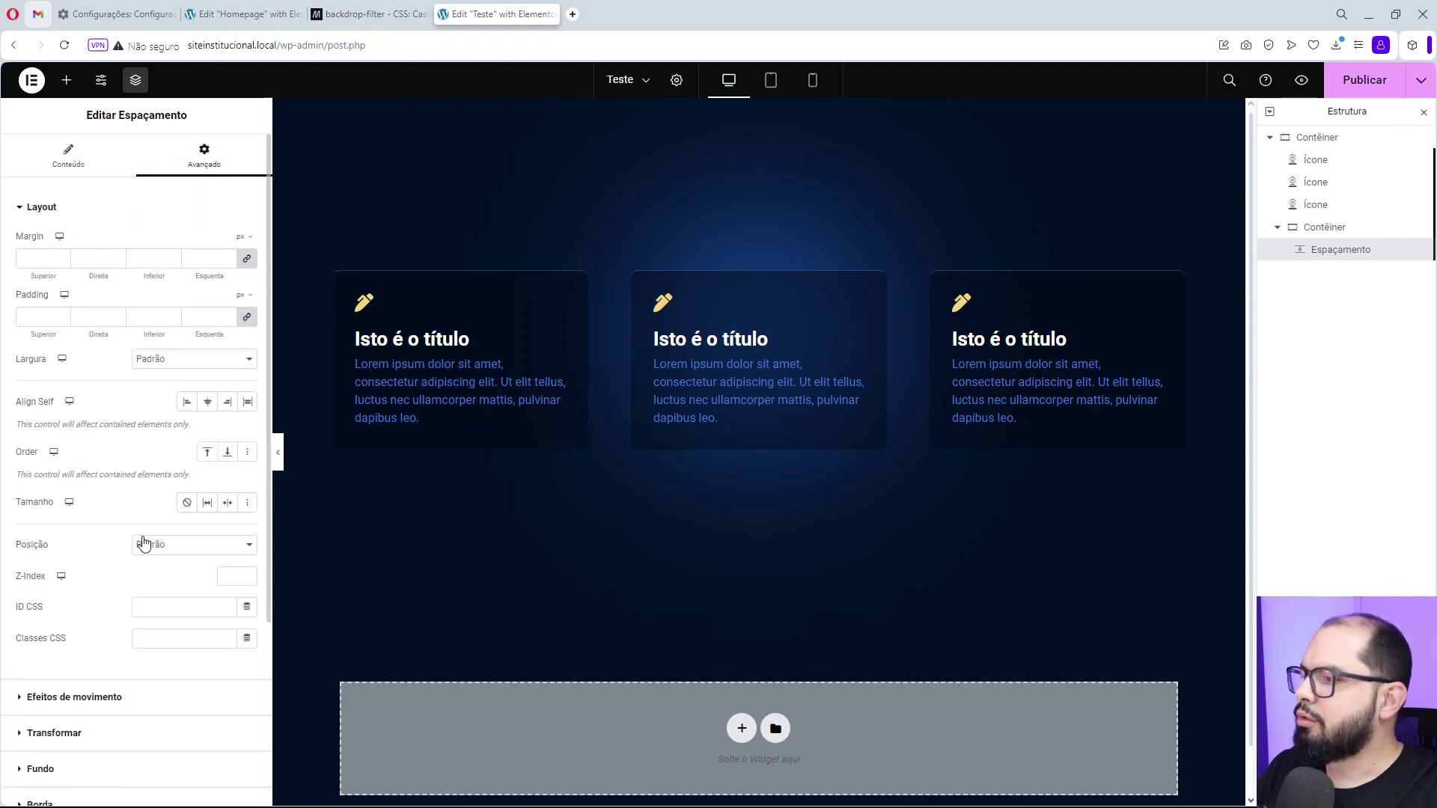
{"action": "scroll", "coordinate": [167, 522], "scroll_direction": "down", "scroll_amount": 3}
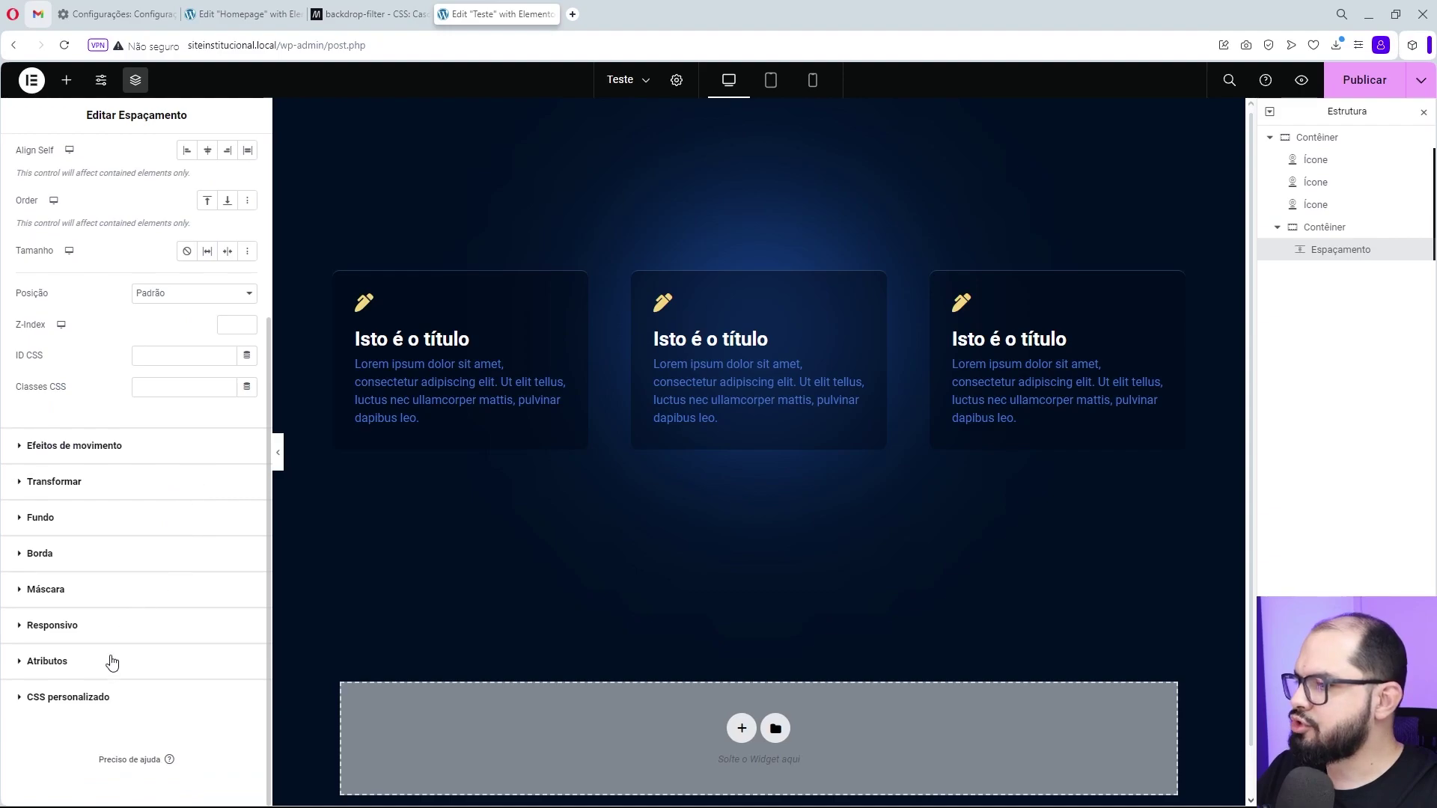
{"action": "left_click", "coordinate": [95, 697]}
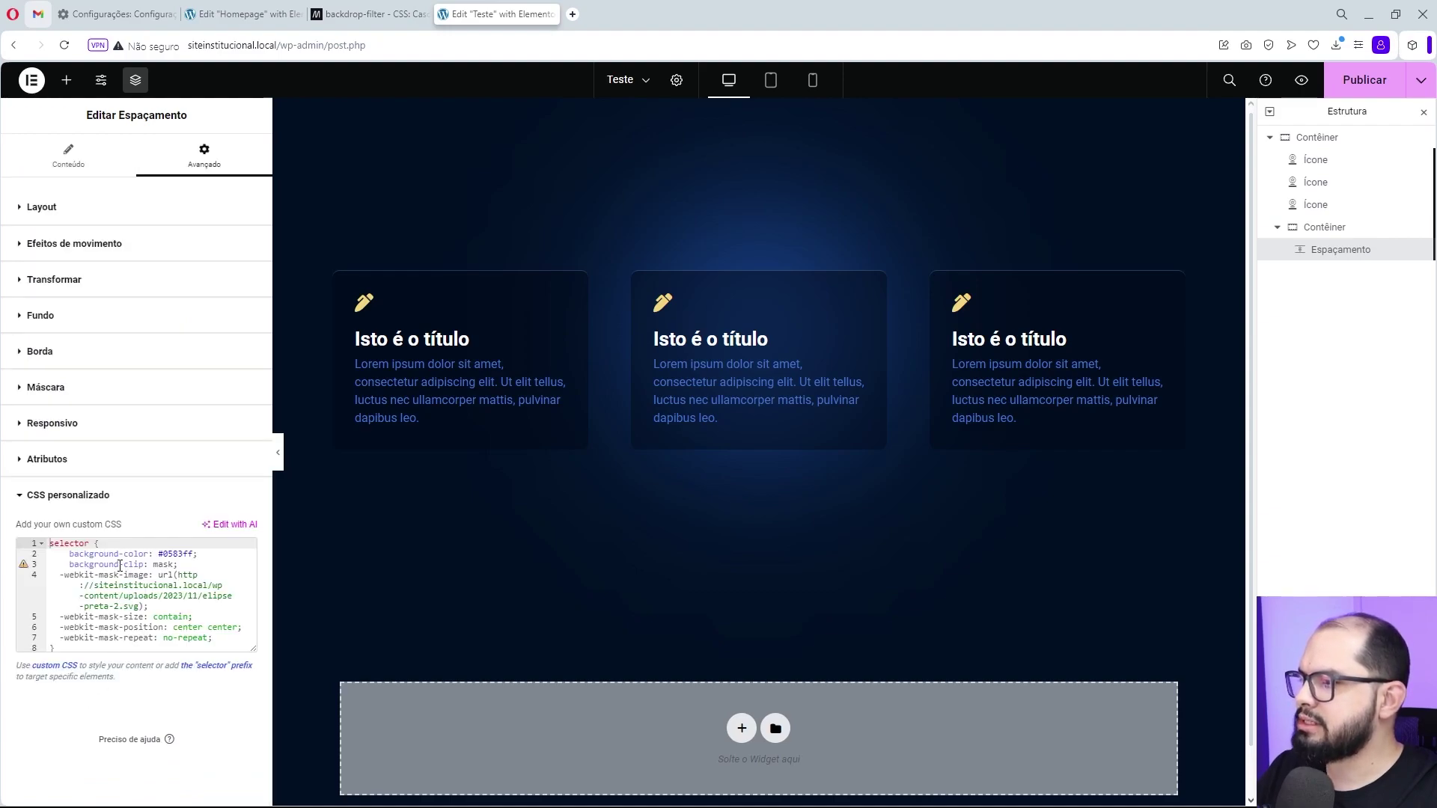
{"action": "left_click_drag", "start_coordinate": [69, 553], "coordinate": [233, 645]}
{"action": "left_click", "coordinate": [232, 645]}
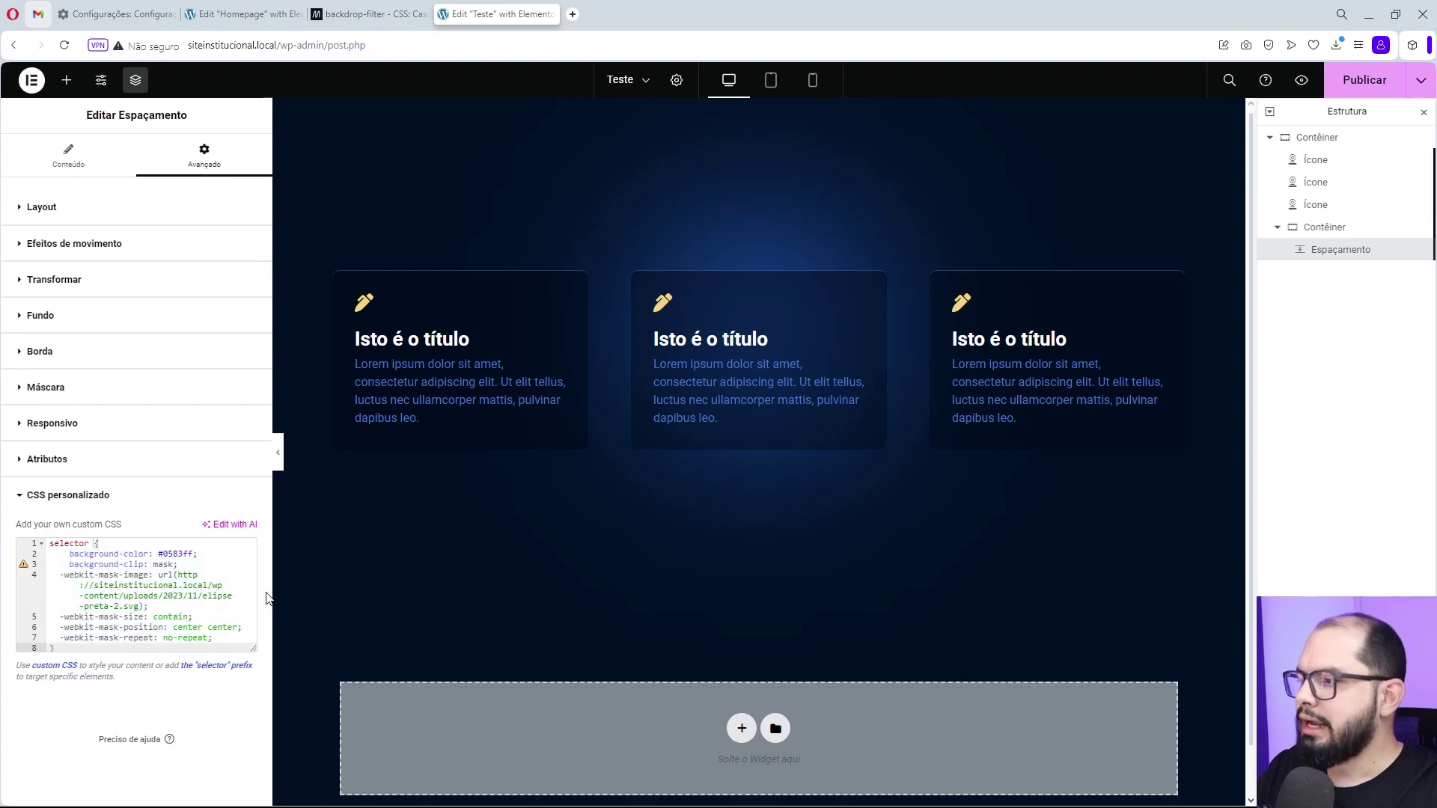
{"action": "left_click_drag", "start_coordinate": [273, 588], "coordinate": [383, 579]}
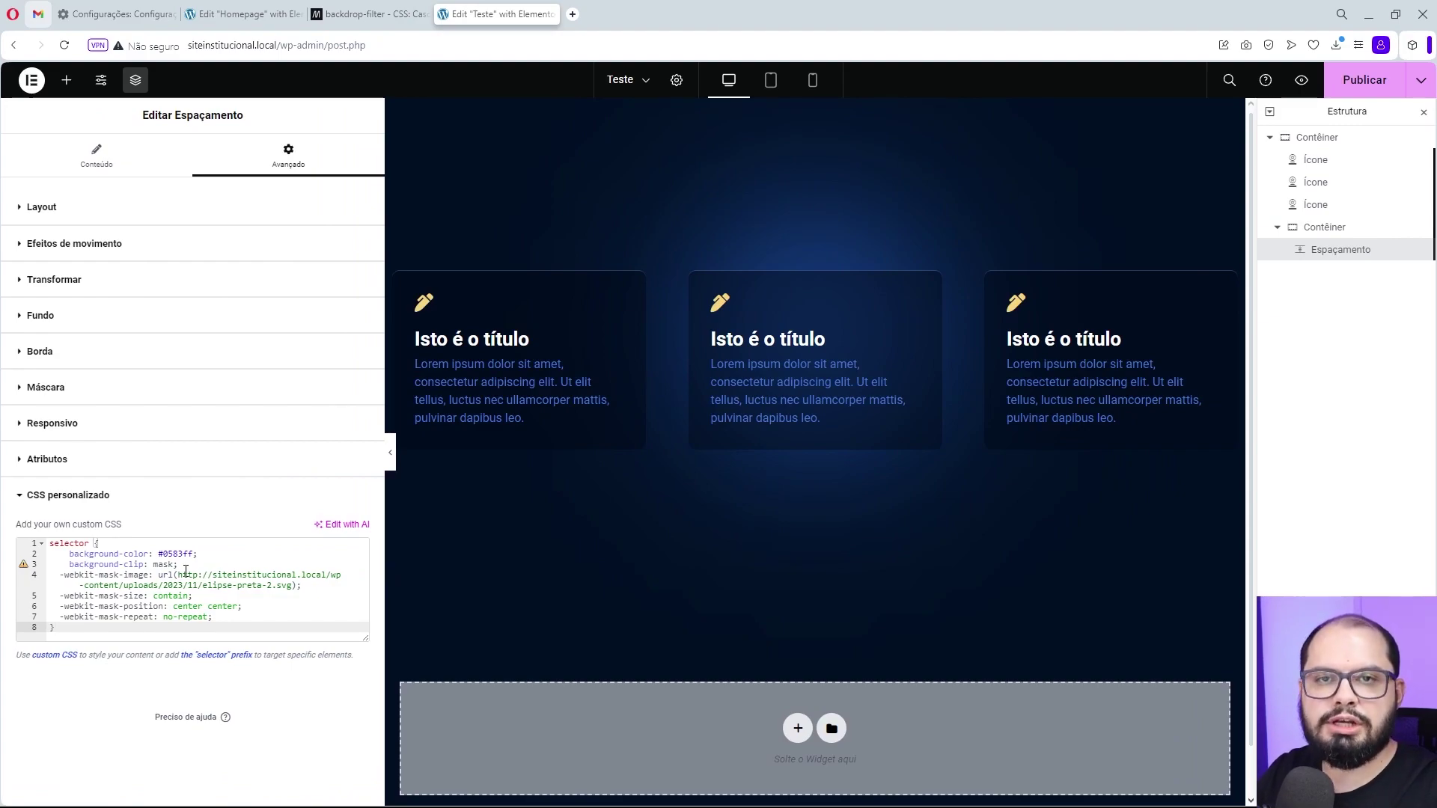
{"action": "left_click", "coordinate": [162, 554]}
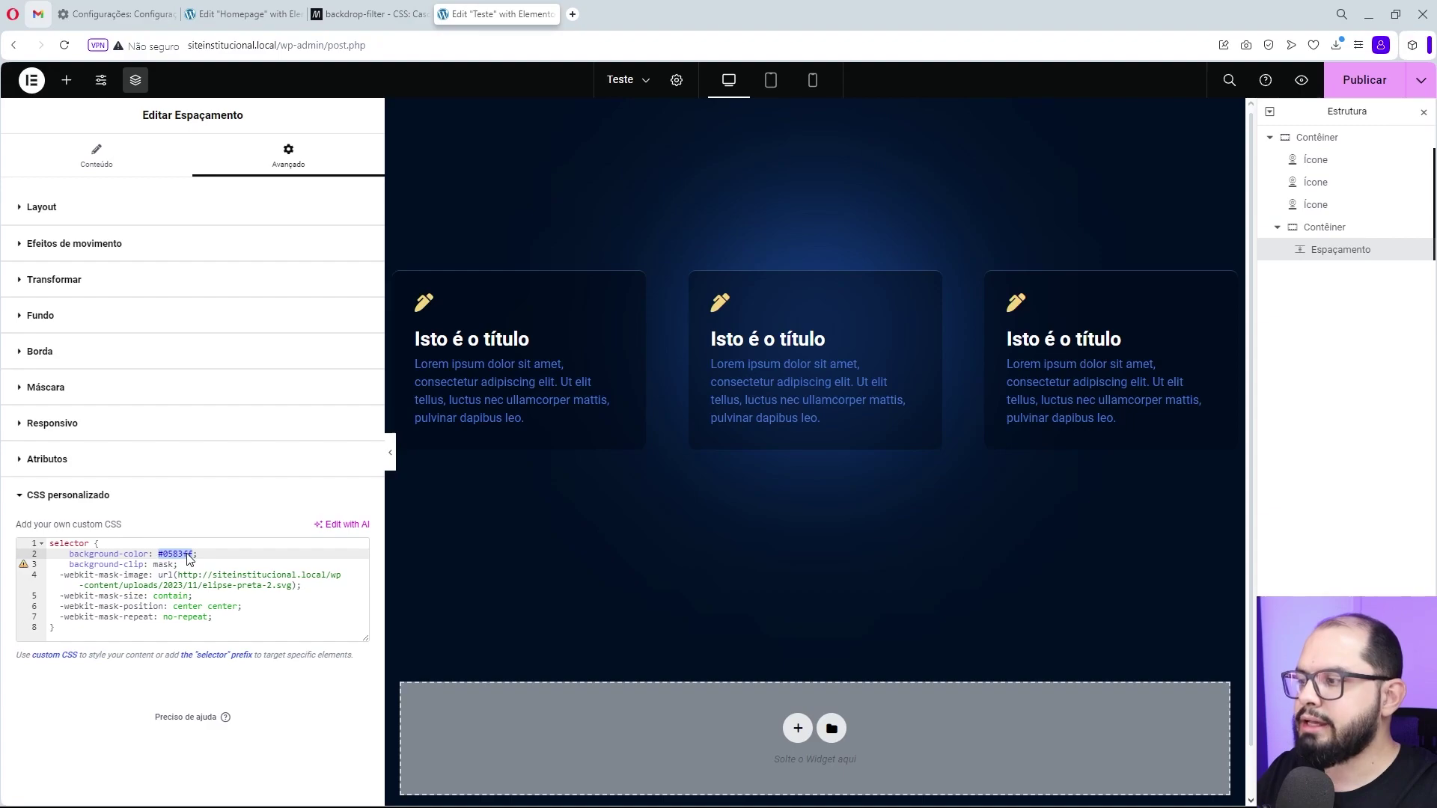
Comment out the blur filter in the inner container's custom CSS to expose the unblurred circle, and remove the comment marker.
{"action": "left_click_drag", "start_coordinate": [74, 567], "coordinate": [183, 565]}
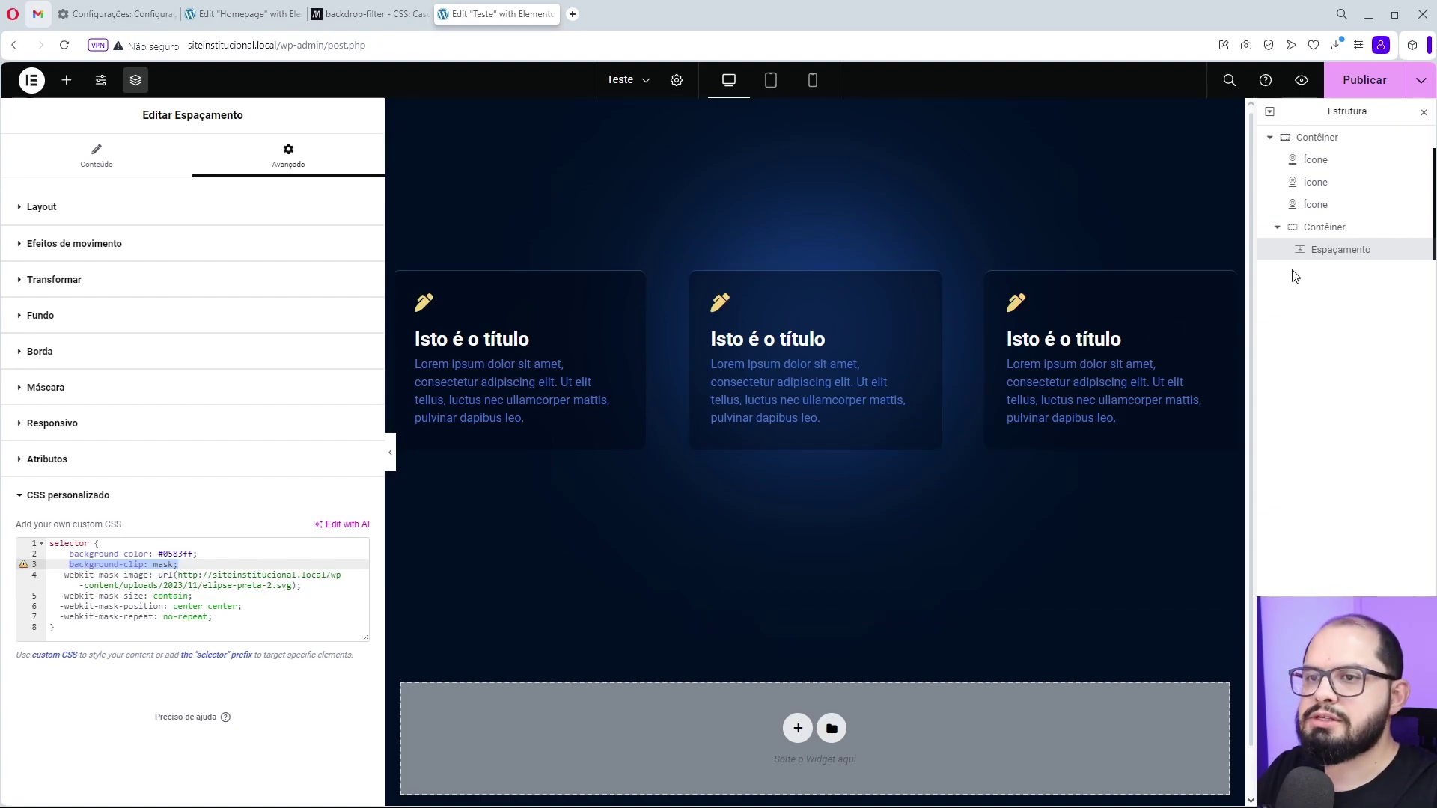
{"action": "left_click", "coordinate": [1325, 226]}
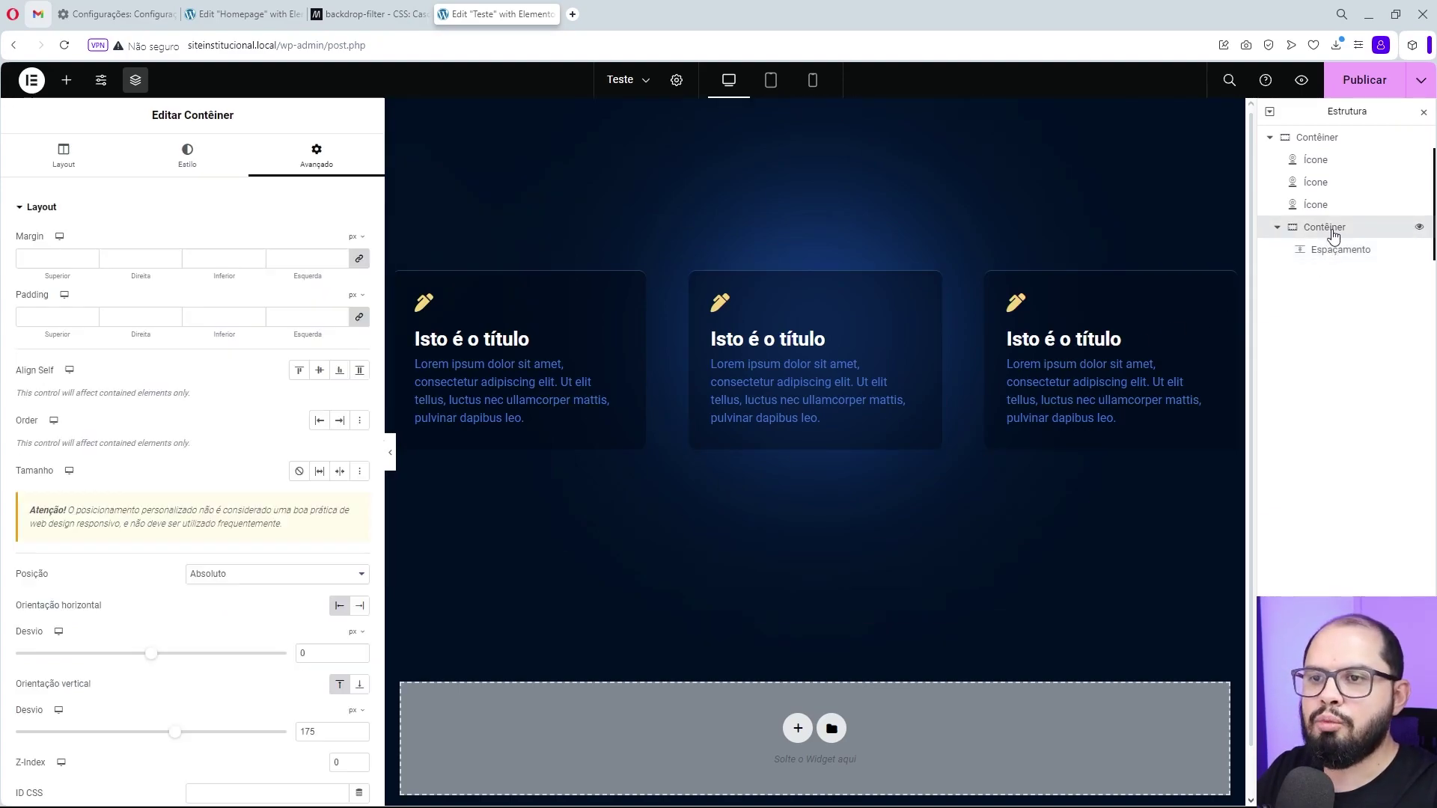
{"action": "left_click", "coordinate": [170, 215]}
{"action": "left_click", "coordinate": [84, 388]}
{"action": "left_click", "coordinate": [69, 446]}
{"action": "type", "text": "/*filter: blur(120px);"}
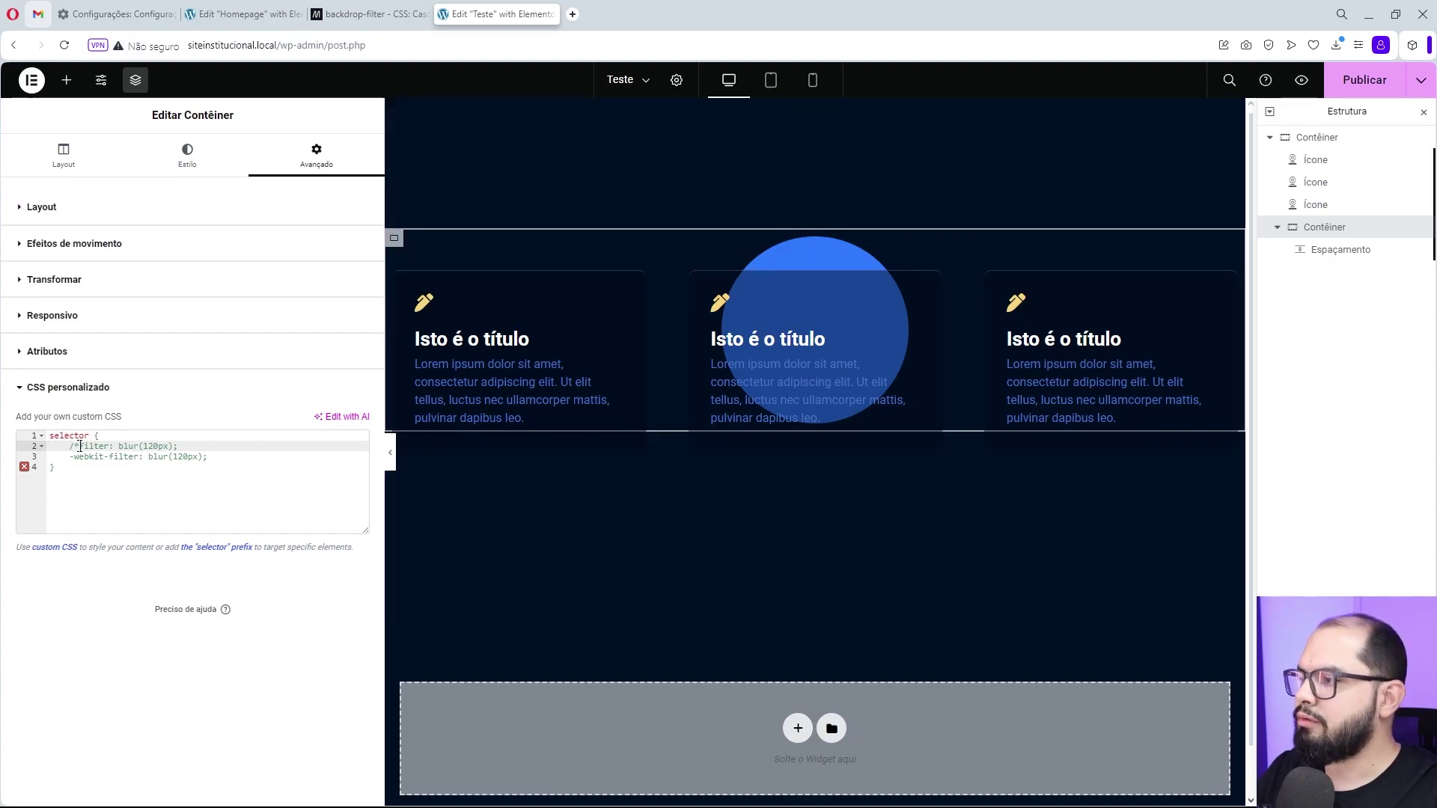
{"action": "key", "text": "BackSpace"}
{"action": "key", "text": "BackSpace"}
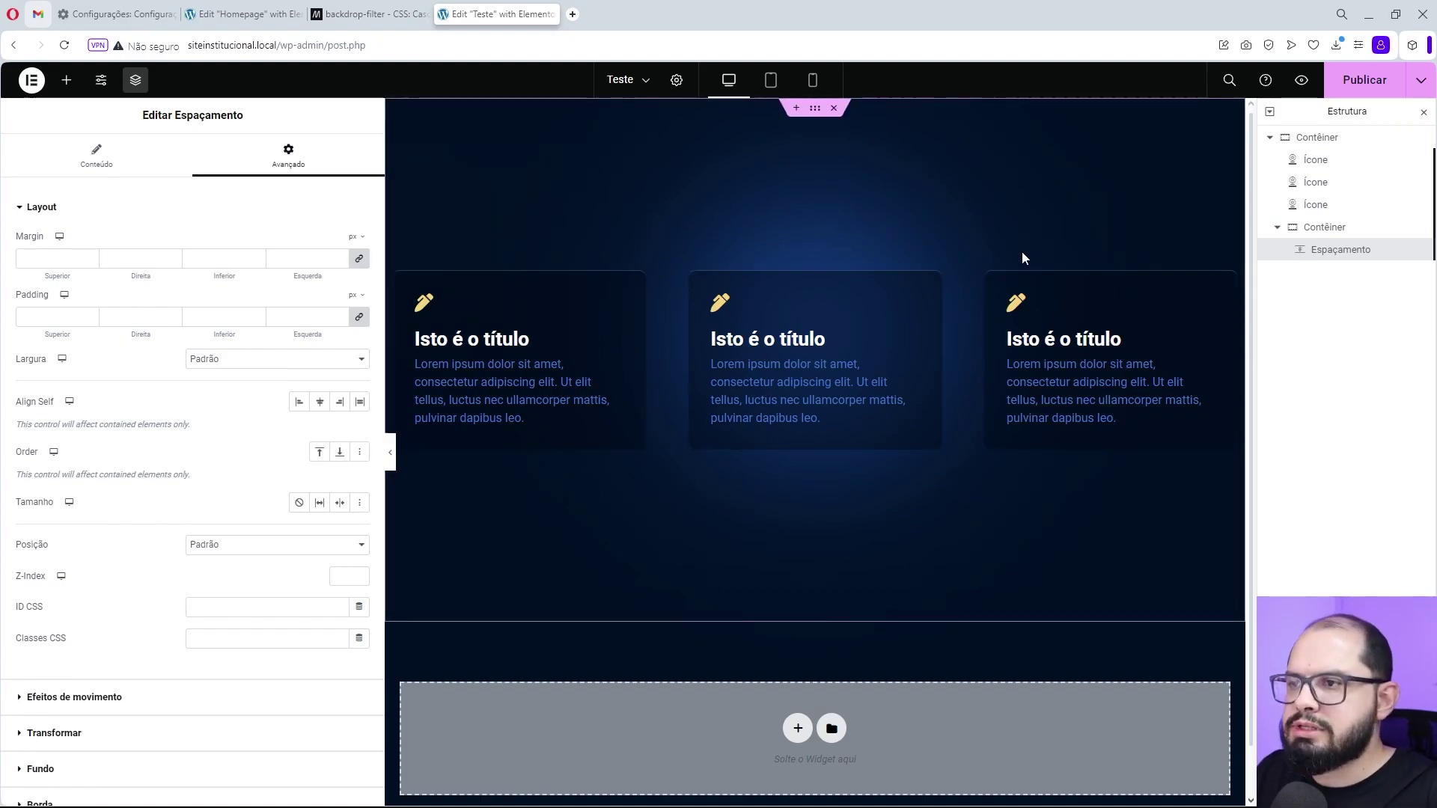
Increase the space of the spacer inside the inner container to 575 px to enlarge the glow.
{"action": "left_click", "coordinate": [1323, 228]}
{"action": "left_click", "coordinate": [1320, 252]}
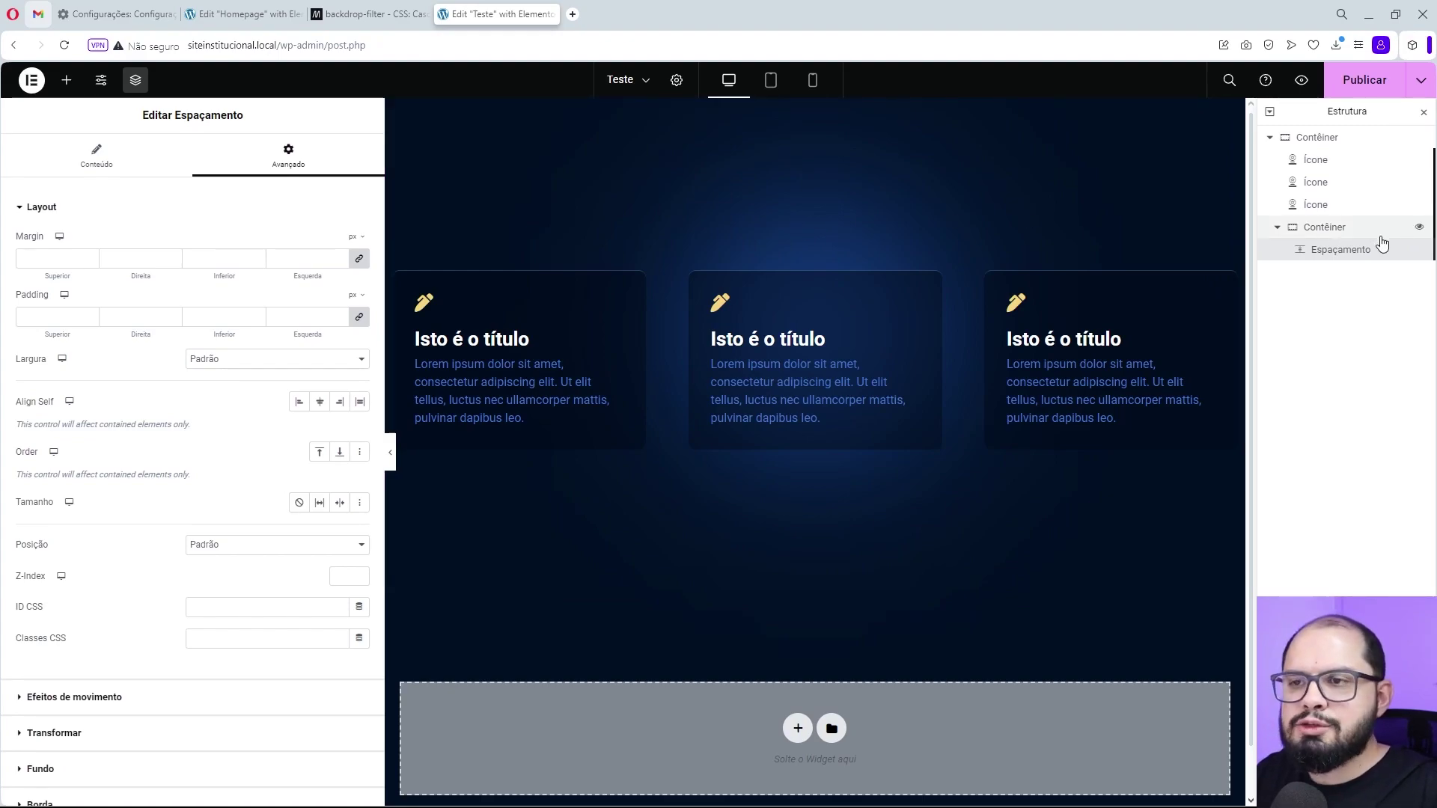
{"action": "left_click", "coordinate": [112, 211]}
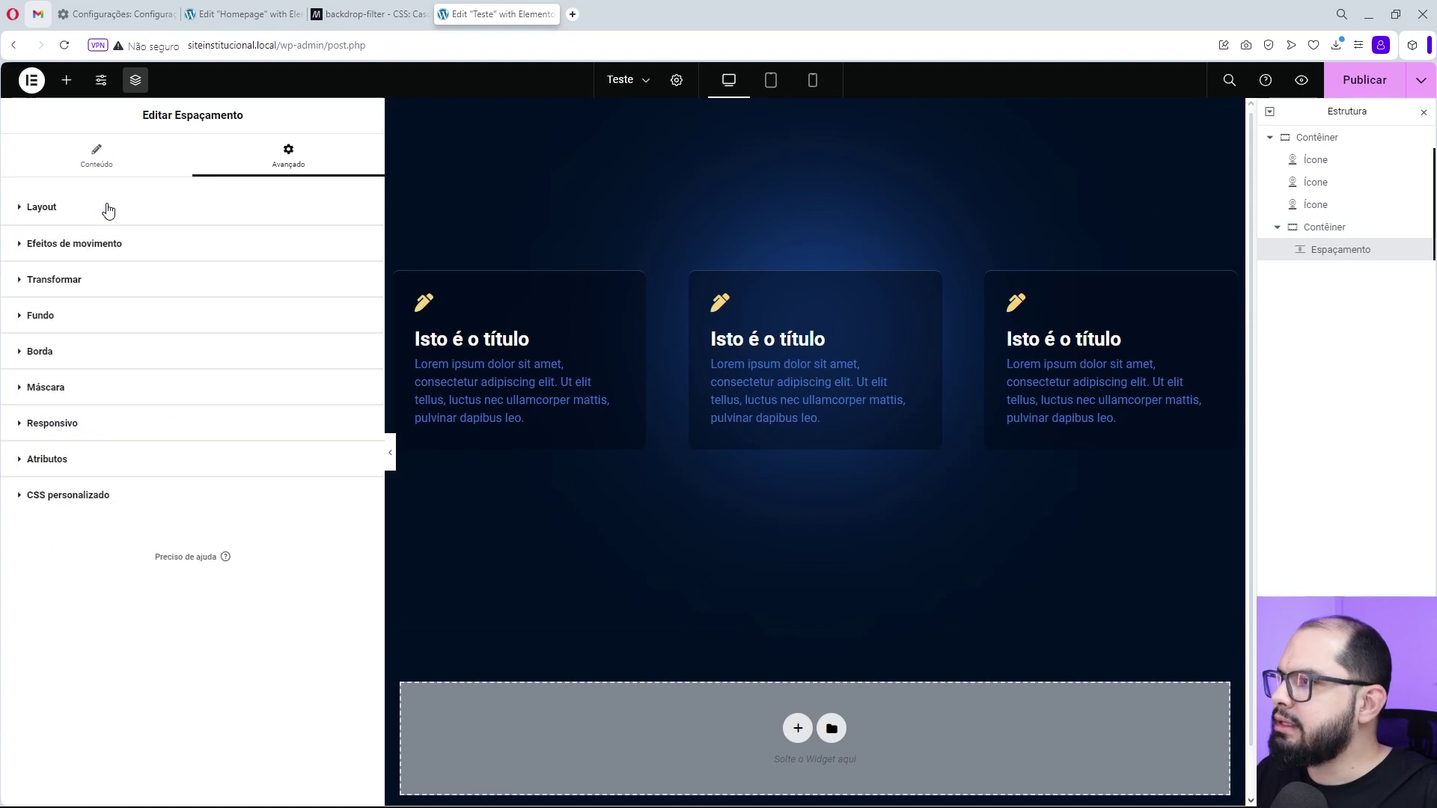
{"action": "left_click", "coordinate": [112, 212]}
{"action": "left_click", "coordinate": [116, 157]}
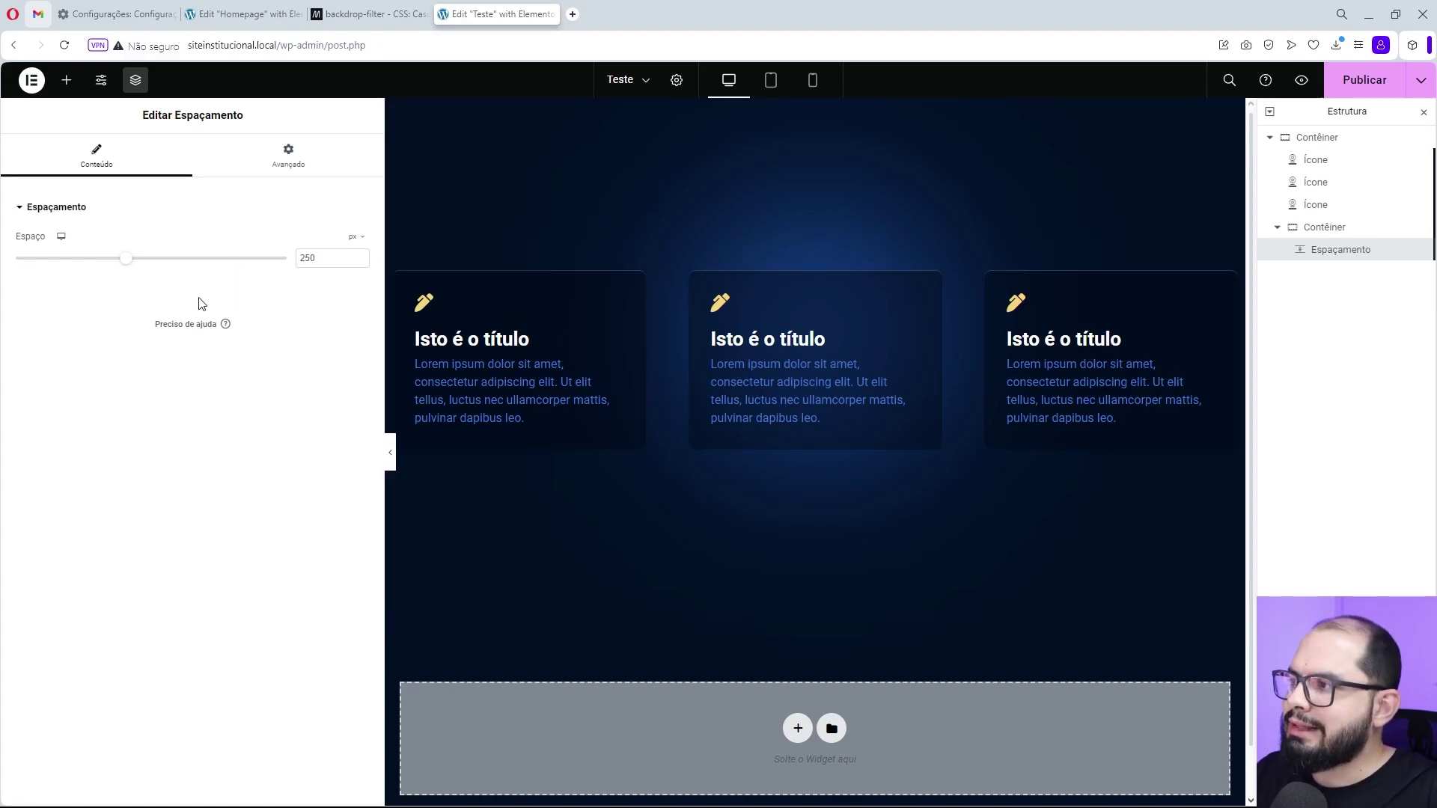
{"action": "left_click_drag", "start_coordinate": [126, 258], "coordinate": [279, 266]}
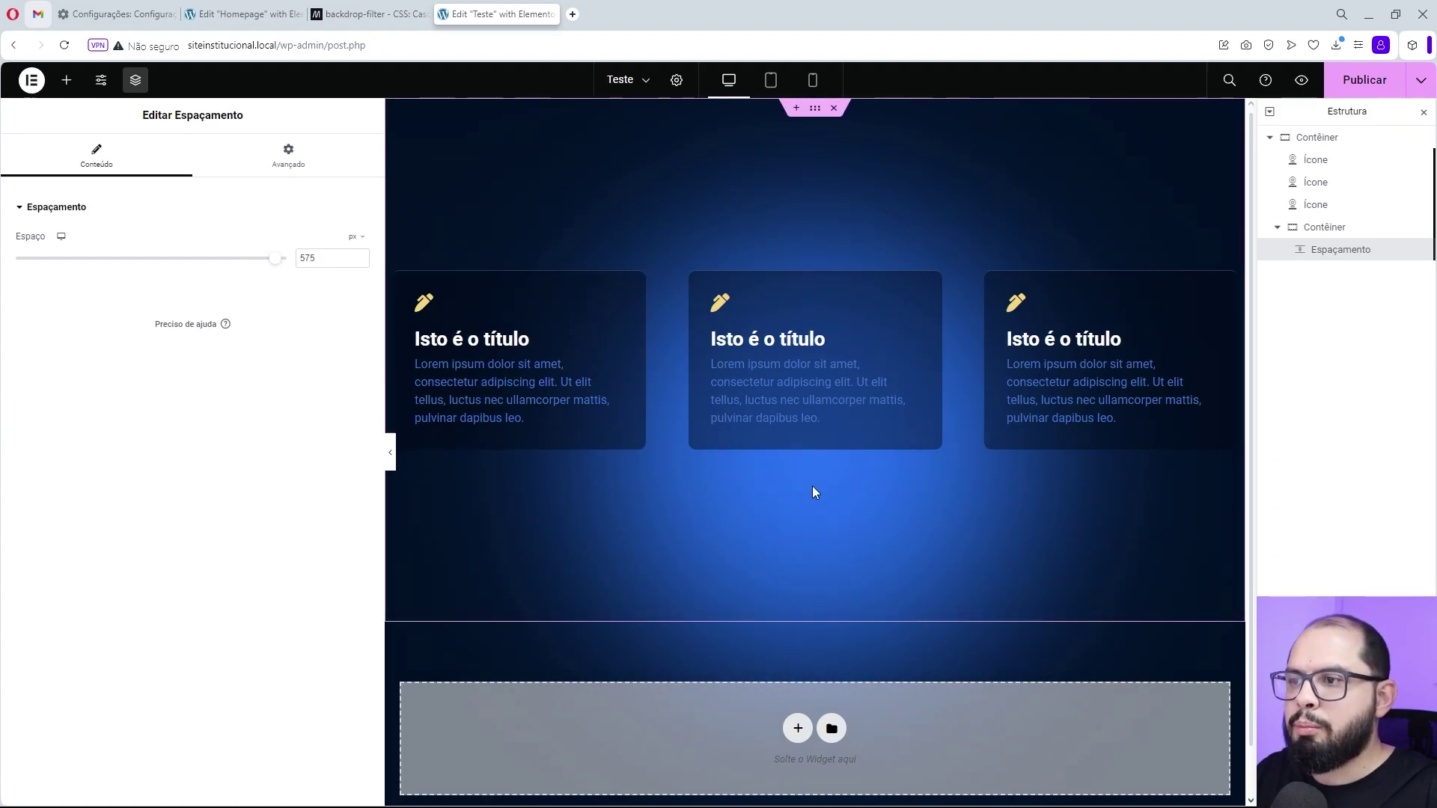
Set the inner container's vertical offset to 31 px to move the glow up behind the cards.
{"action": "left_click", "coordinate": [1325, 233]}
{"action": "left_click", "coordinate": [105, 217]}
{"action": "left_click", "coordinate": [105, 215]}
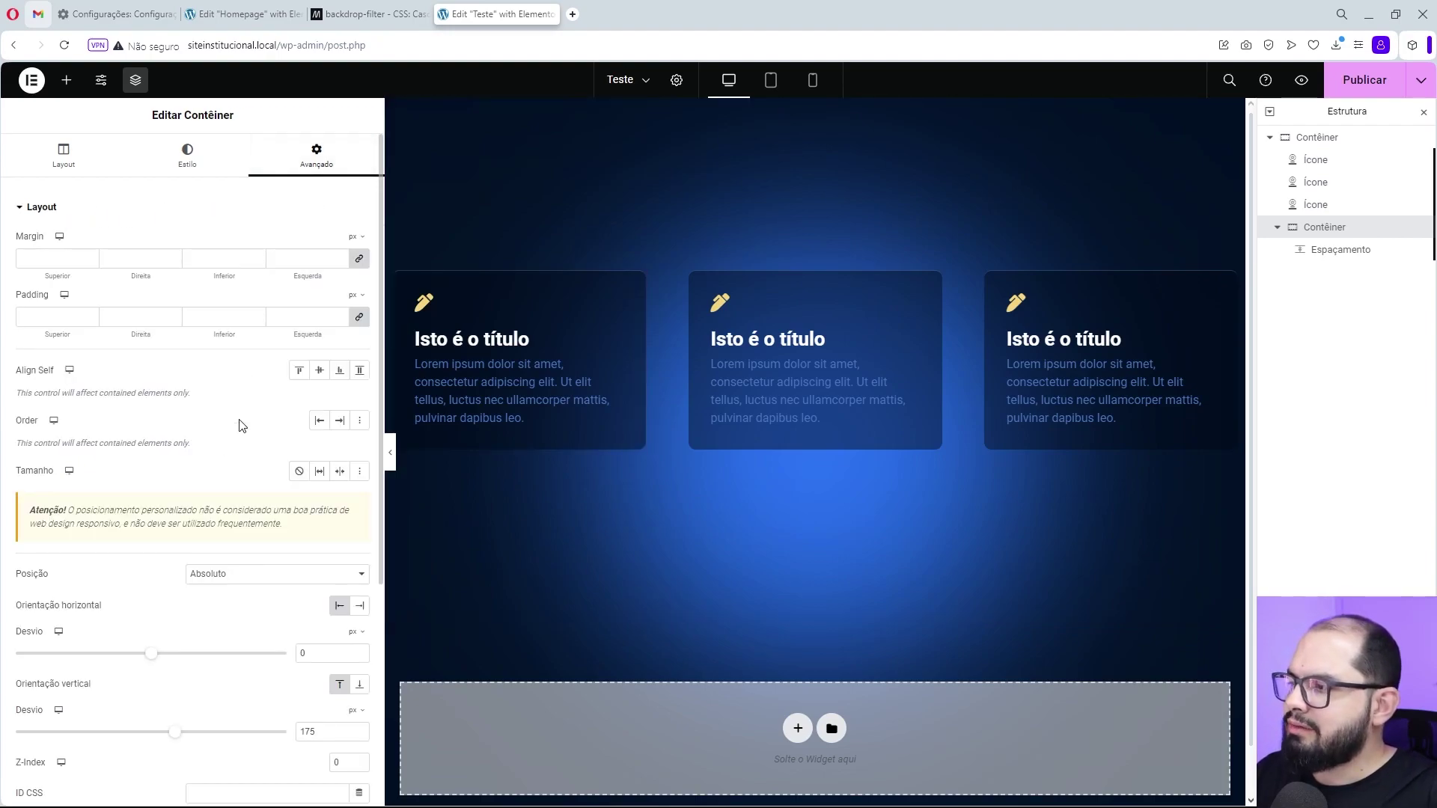
{"action": "scroll", "coordinate": [240, 418], "scroll_direction": "down", "scroll_amount": 2}
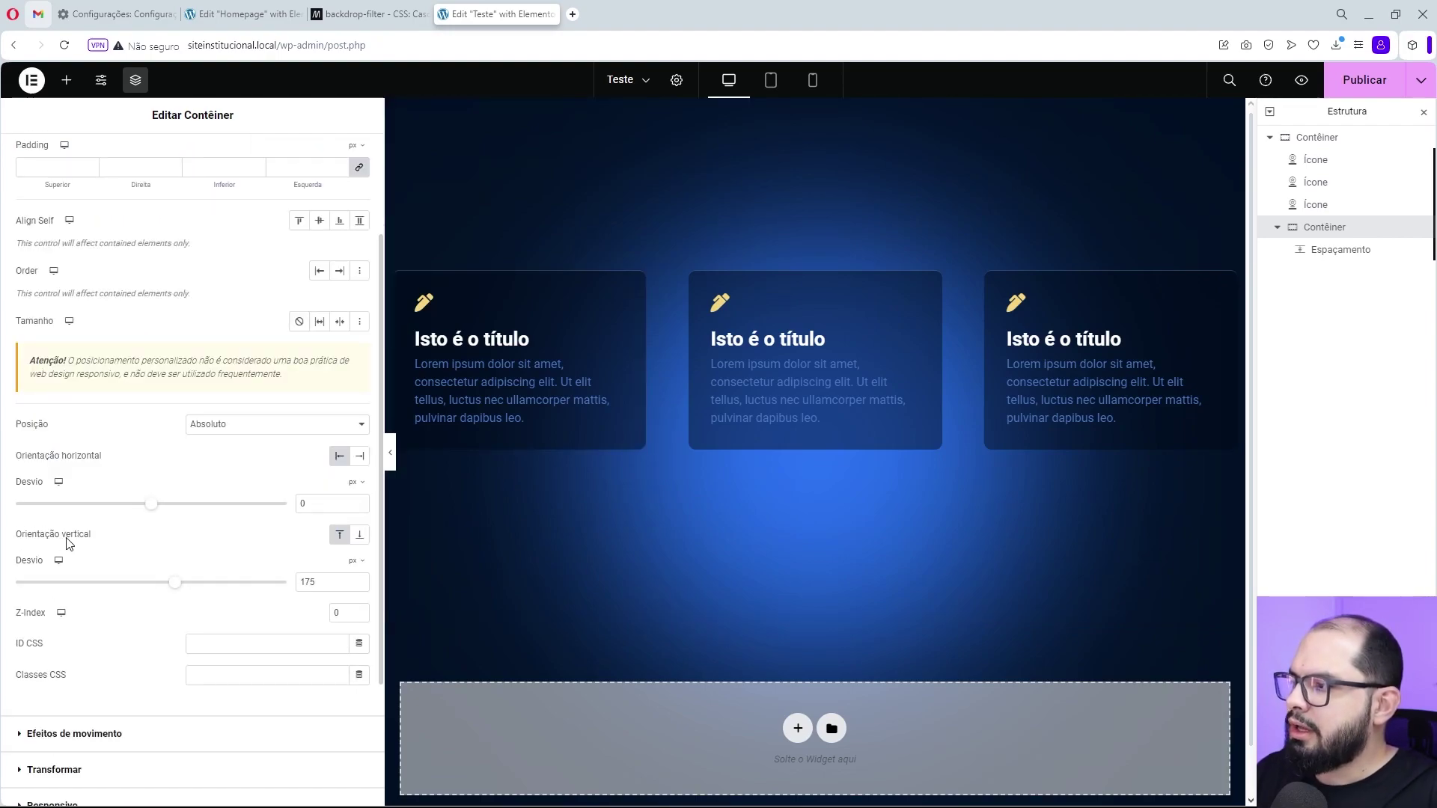
{"action": "left_click_drag", "start_coordinate": [175, 582], "coordinate": [155, 588]}
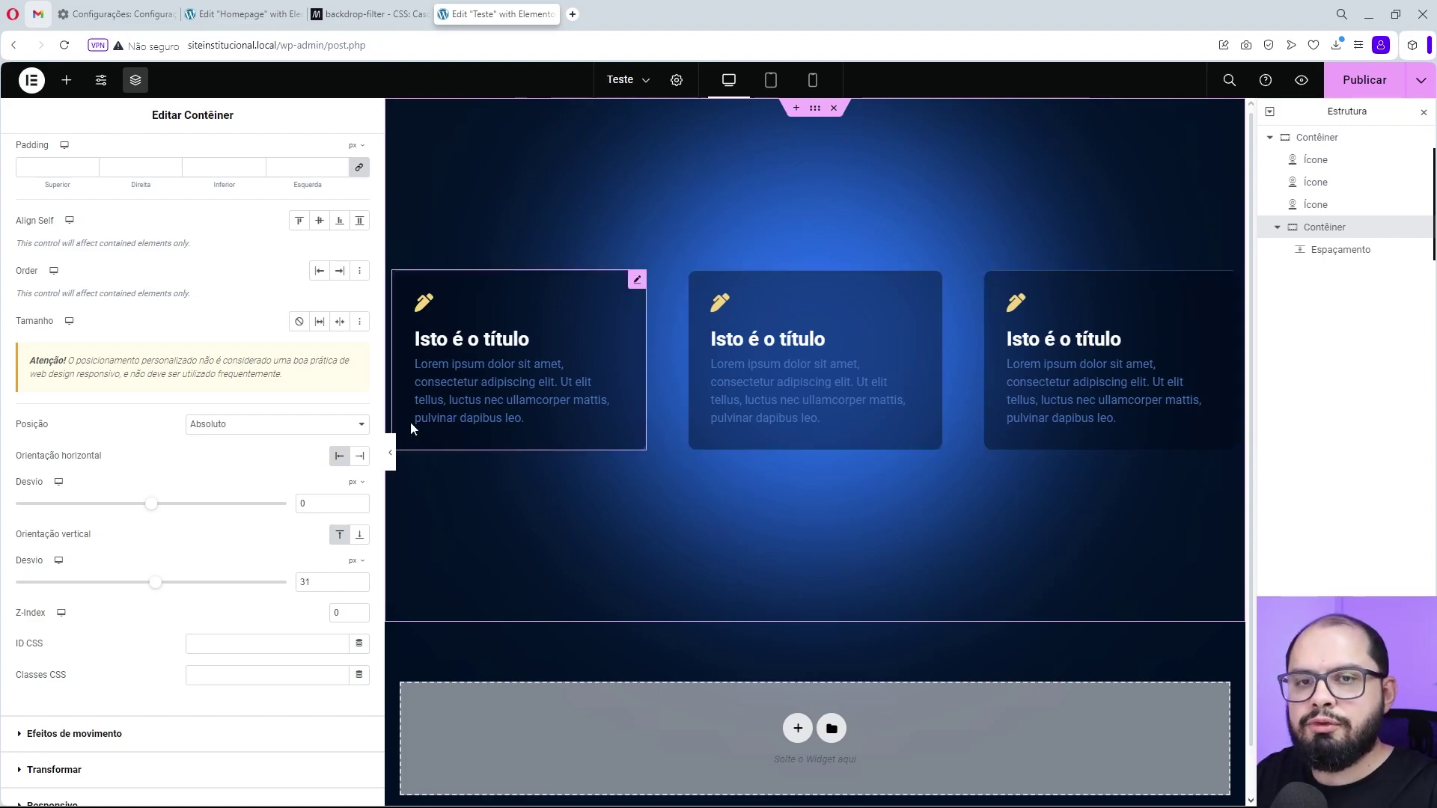
Set both the filter and -webkit-filter blur values in the inner container's custom CSS to 180px.
{"action": "scroll", "coordinate": [262, 504], "scroll_direction": "down", "scroll_amount": 3}
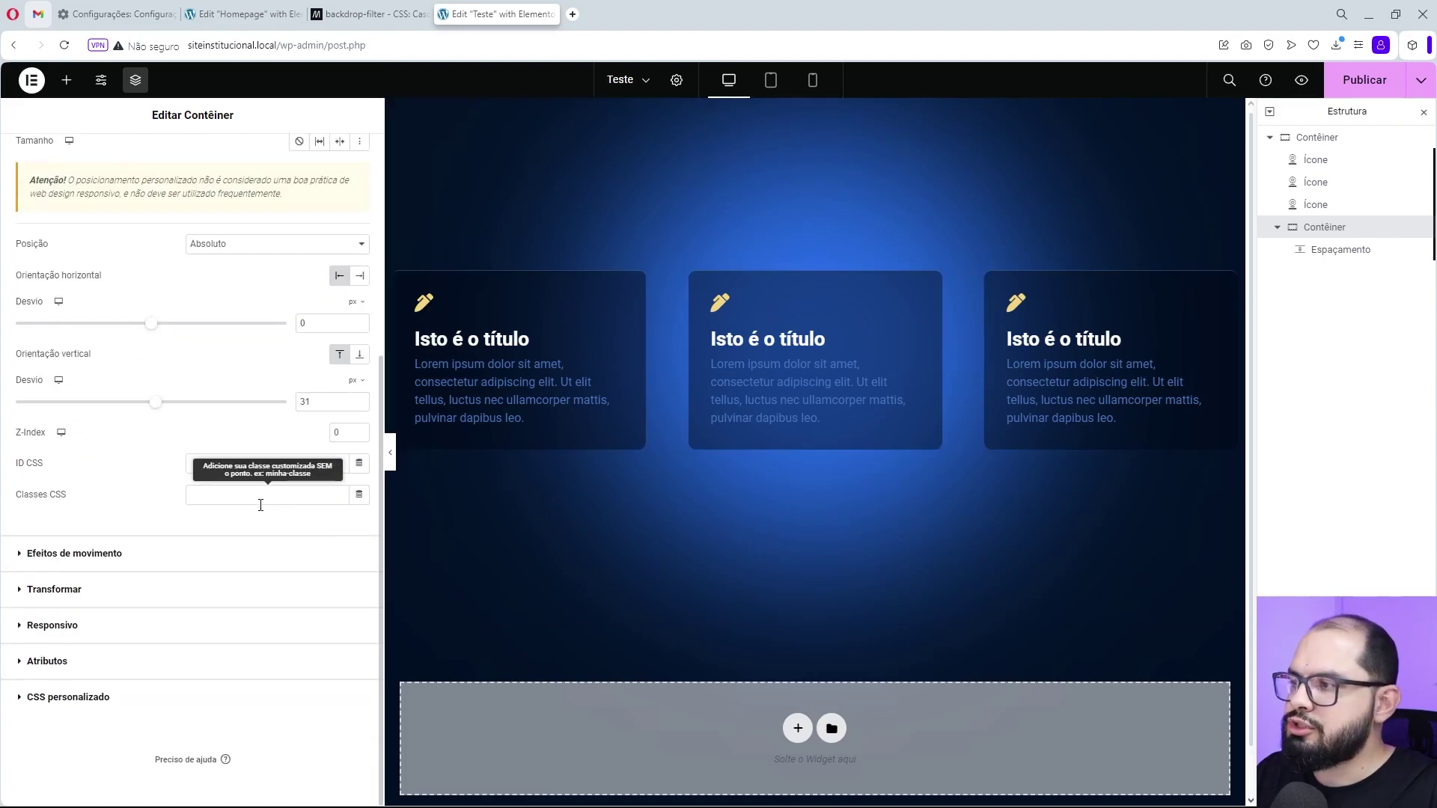
{"action": "left_click", "coordinate": [92, 698]}
{"action": "left_click", "coordinate": [142, 446]}
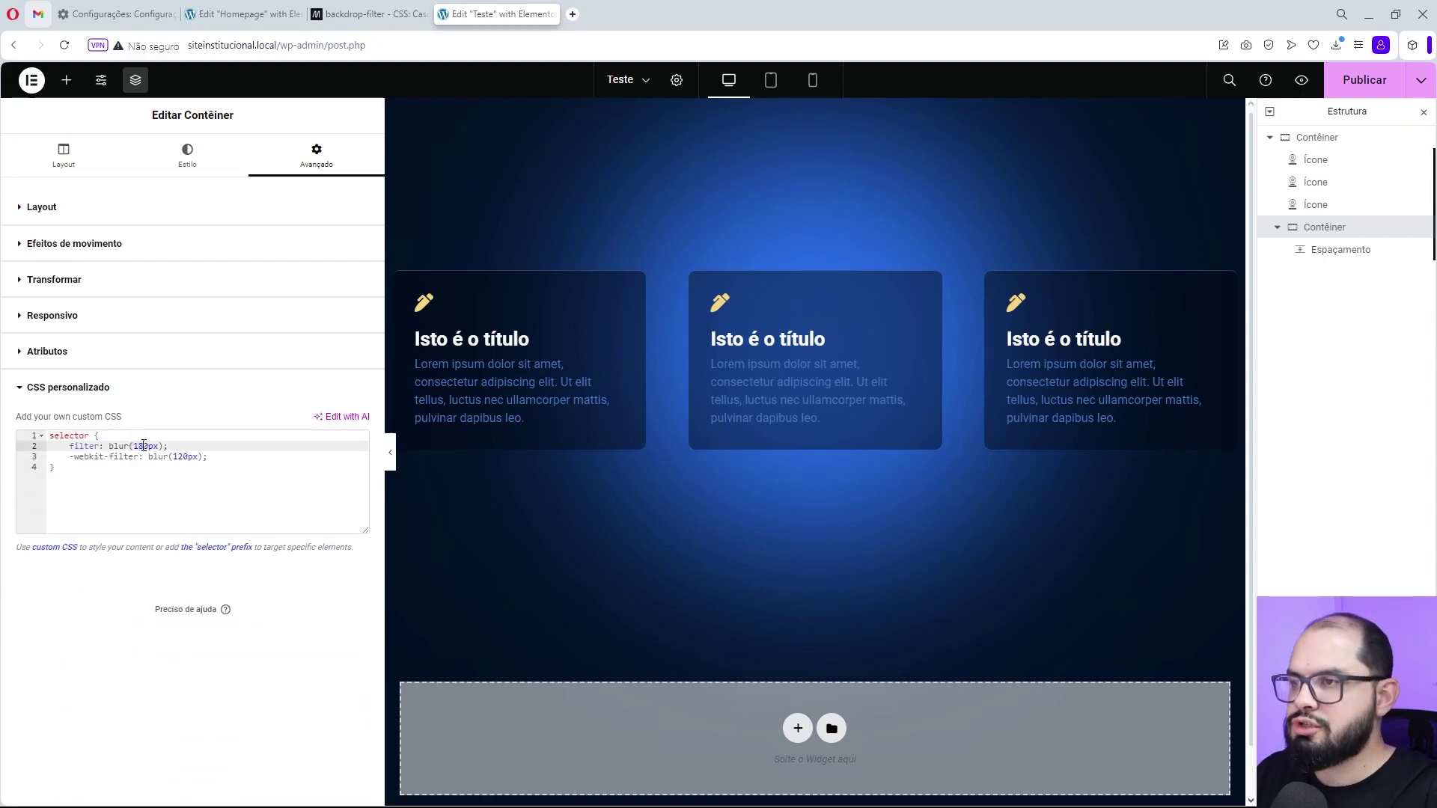
{"action": "left_click", "coordinate": [179, 457]}
{"action": "key", "text": "BackSpace"}
{"action": "type", "text": "8"}
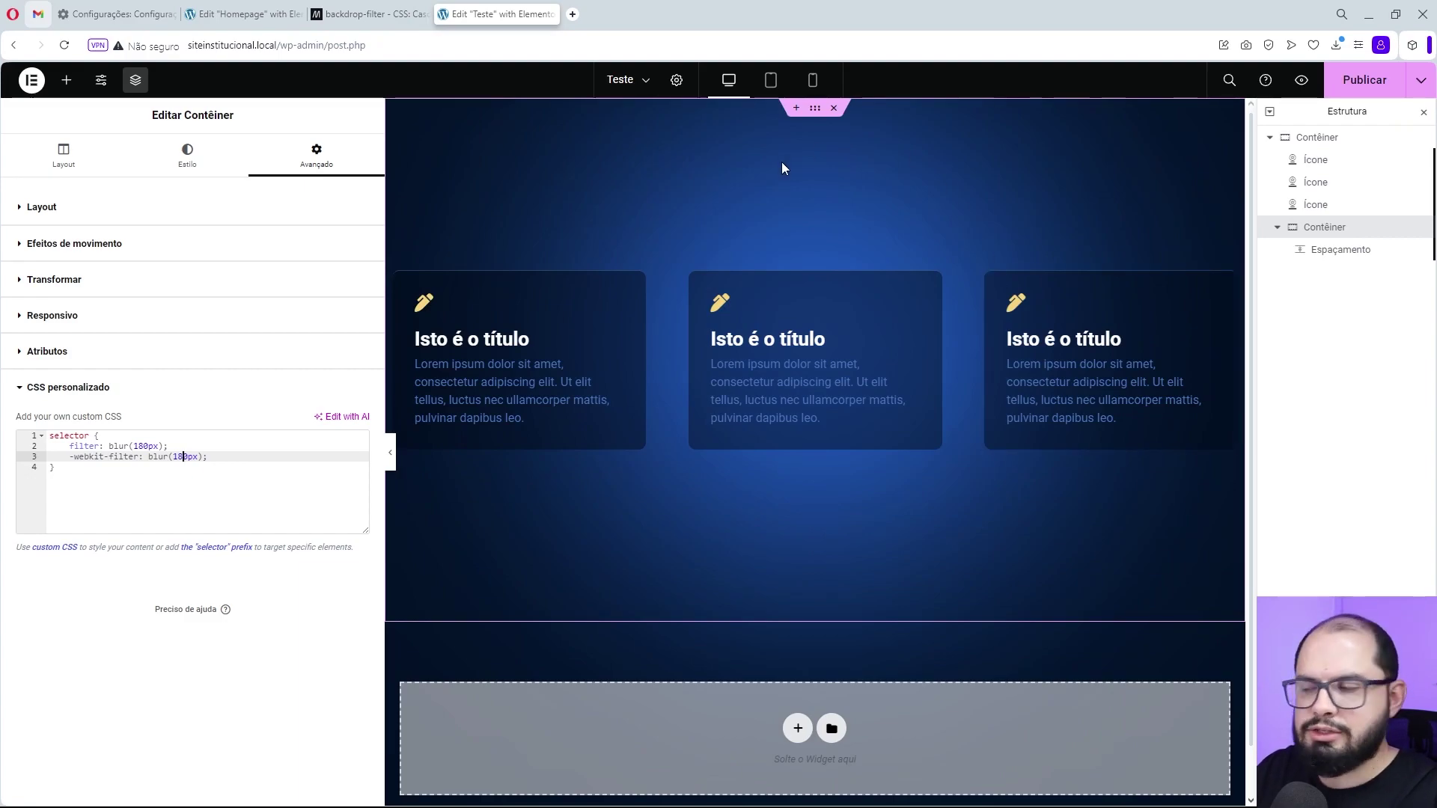
Set both blur values in the inner container's custom CSS back to 120px.
{"action": "left_click", "coordinate": [145, 445]}
{"action": "key", "text": "BackSpace"}
{"action": "type", "text": "2"}
{"action": "left_click", "coordinate": [182, 456]}
{"action": "key", "text": "BackSpace"}
{"action": "type", "text": "2"}
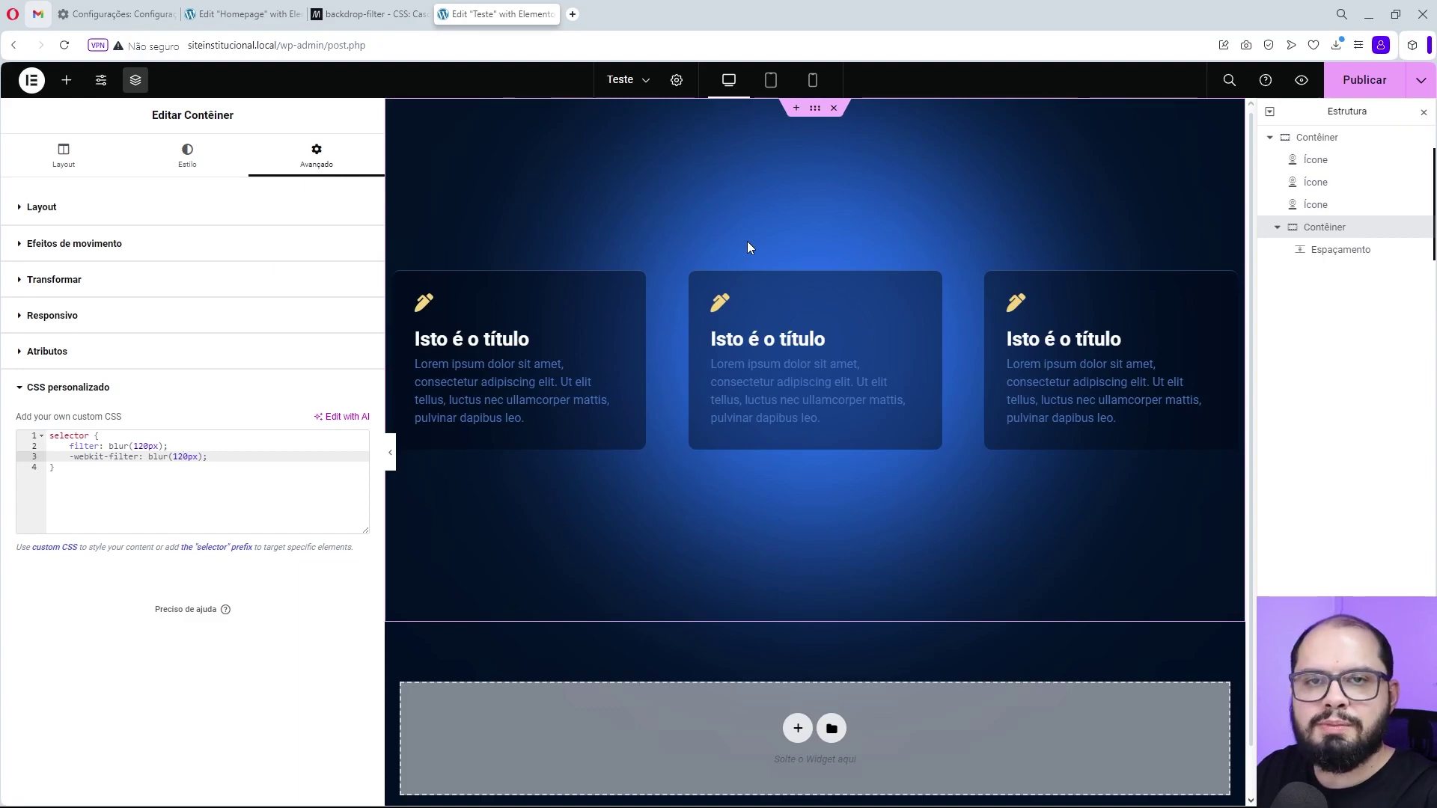
Set the inner container's vertical offset to 48 px.
{"action": "left_click", "coordinate": [144, 207]}
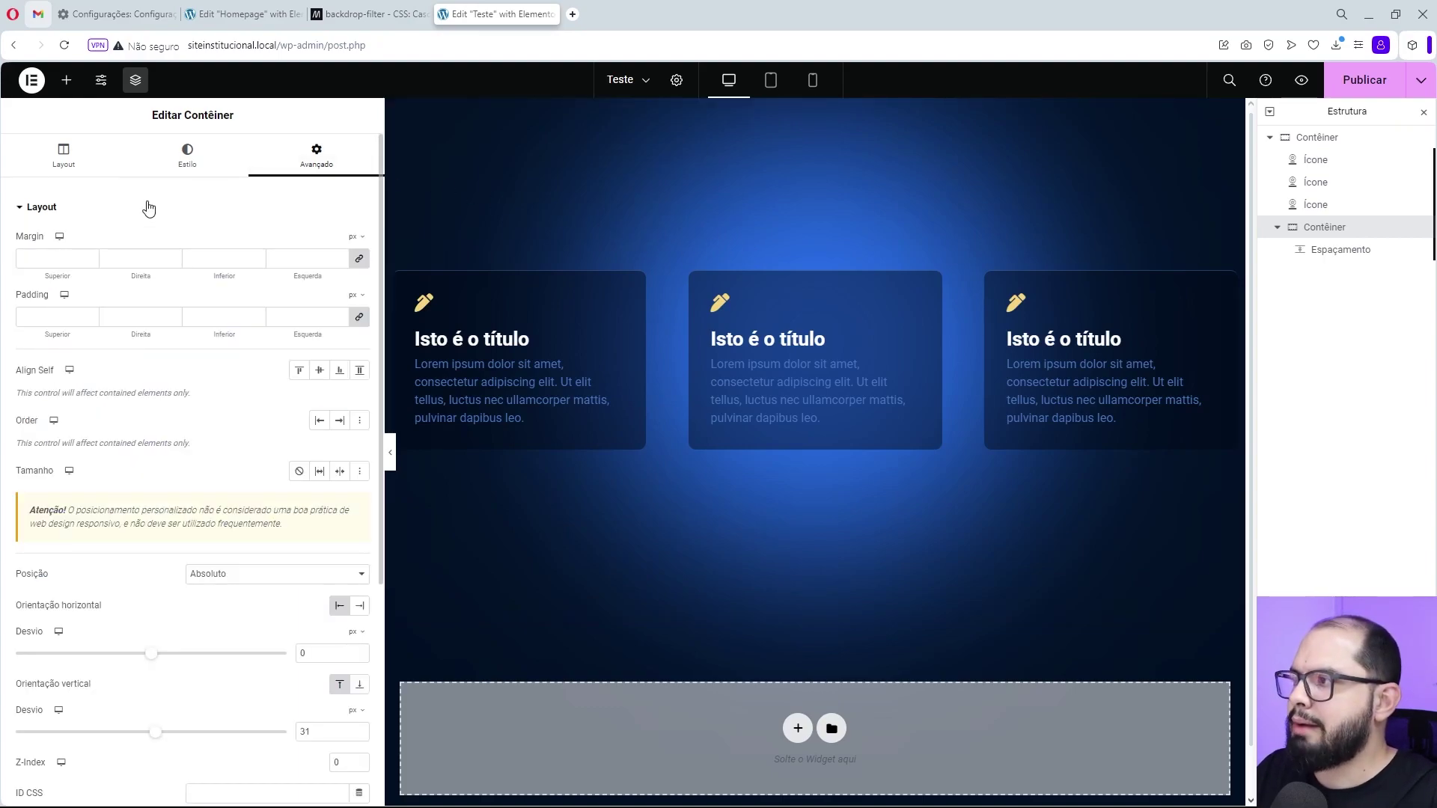
{"action": "scroll", "coordinate": [310, 515], "scroll_direction": "down", "scroll_amount": 3}
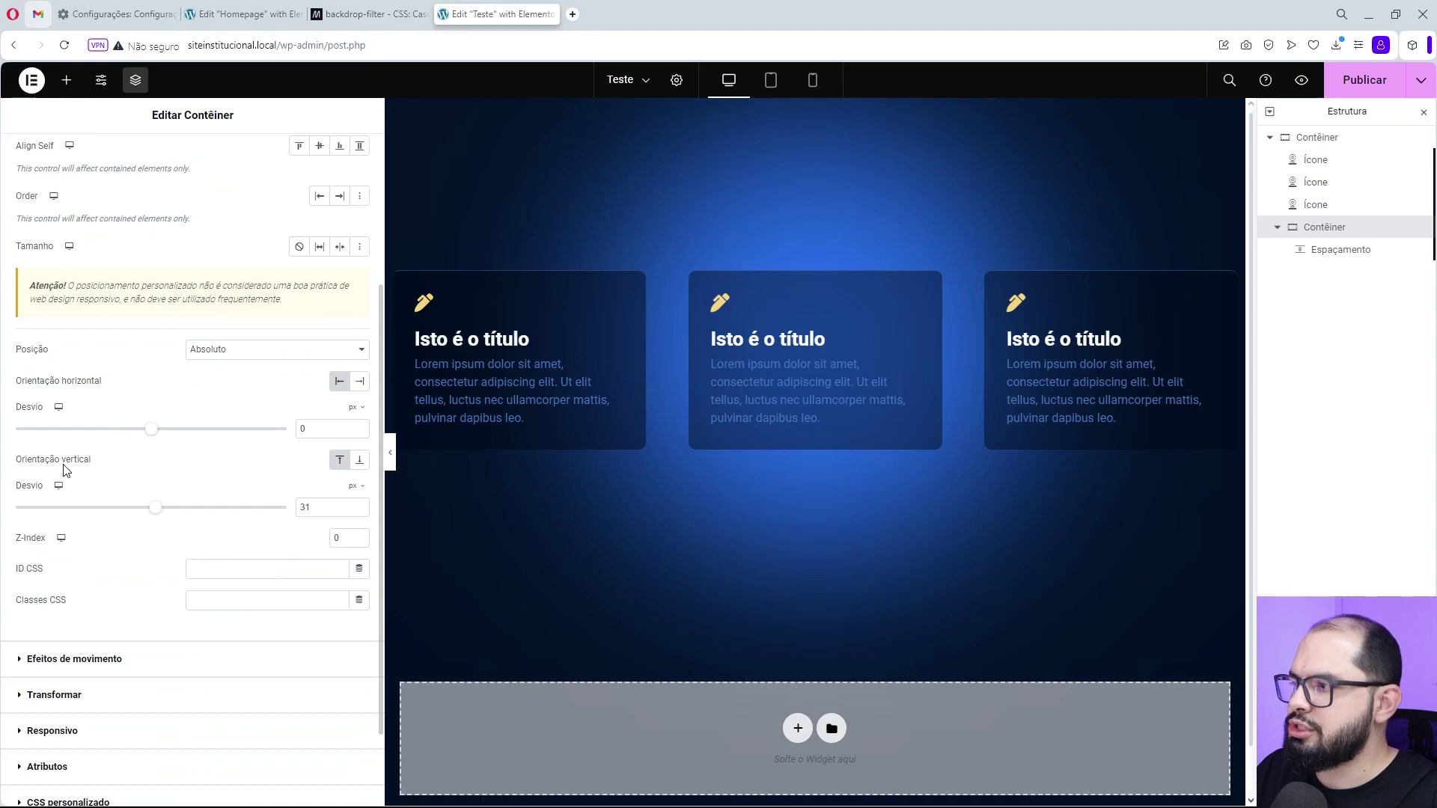
{"action": "mouse_move", "coordinate": [155, 511]}
{"action": "left_mouse_down"}
{"action": "mouse_move", "coordinate": [141, 514]}
{"action": "mouse_move", "coordinate": [205, 513]}
{"action": "mouse_move", "coordinate": [134, 514]}
{"action": "mouse_move", "coordinate": [159, 515]}
{"action": "left_mouse_up"}
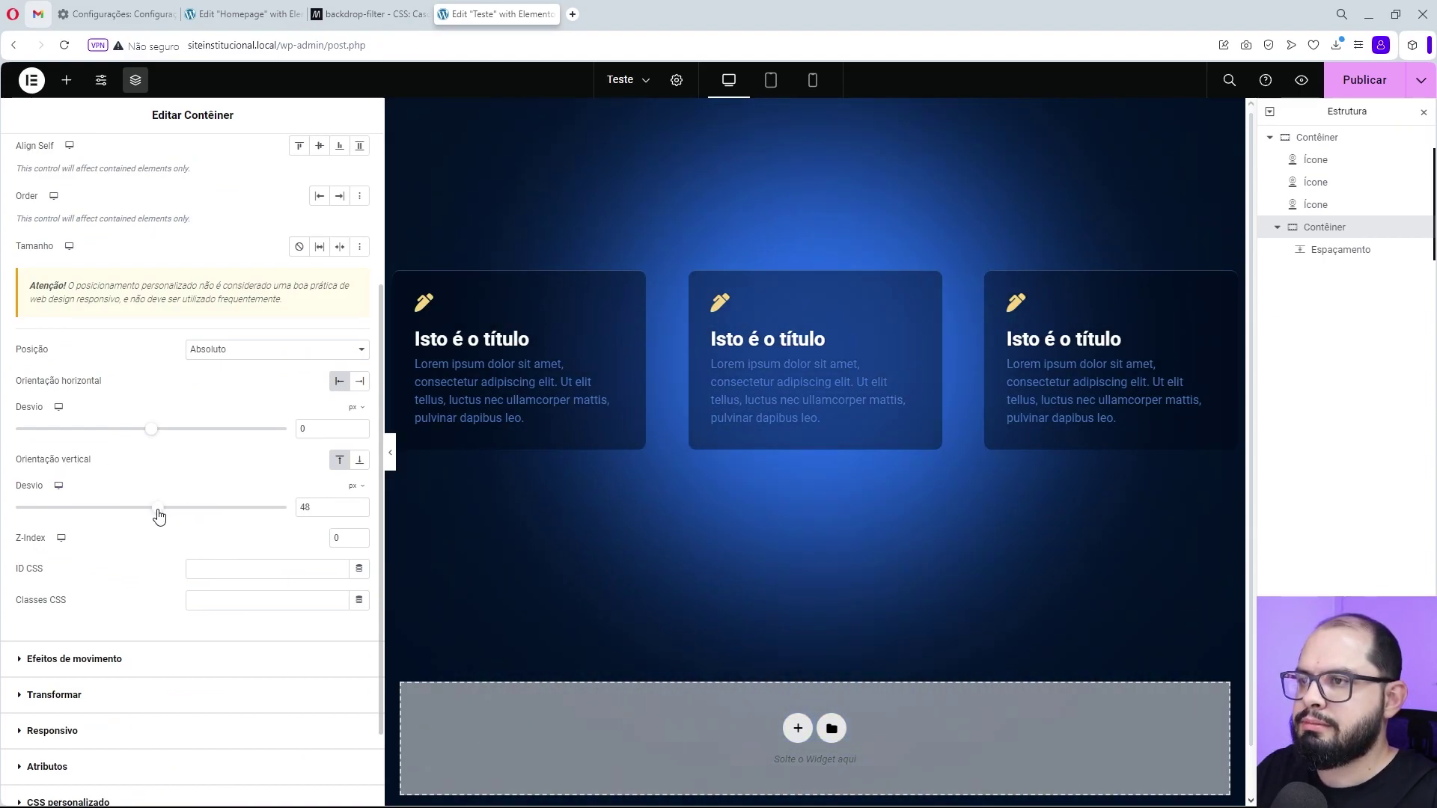
Check the inner container's blur CSS and reduce the spacer's space to 422 px.
{"action": "scroll", "coordinate": [259, 458], "scroll_direction": "down", "scroll_amount": 1}
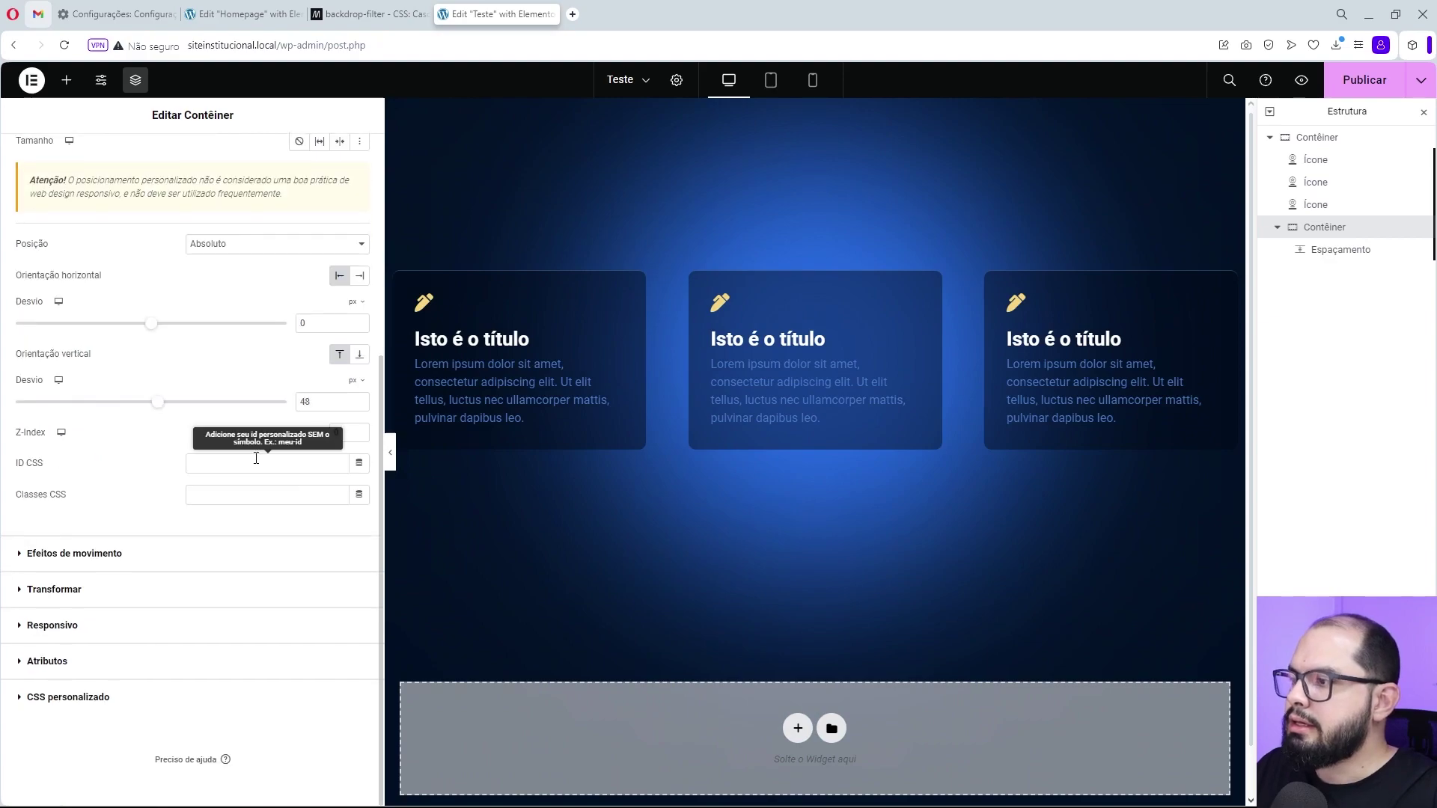
{"action": "left_click", "coordinate": [129, 690]}
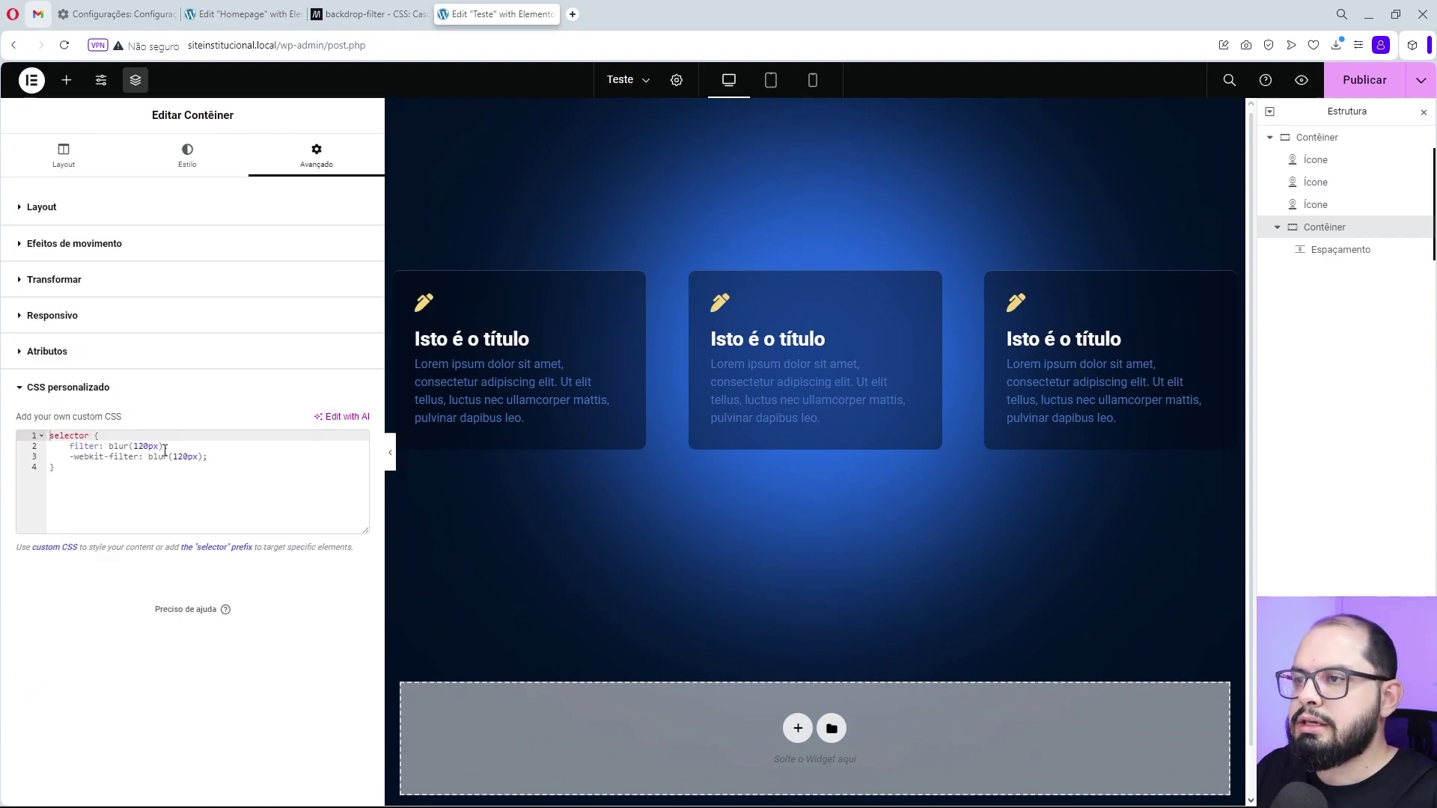
{"action": "left_click", "coordinate": [1323, 252]}
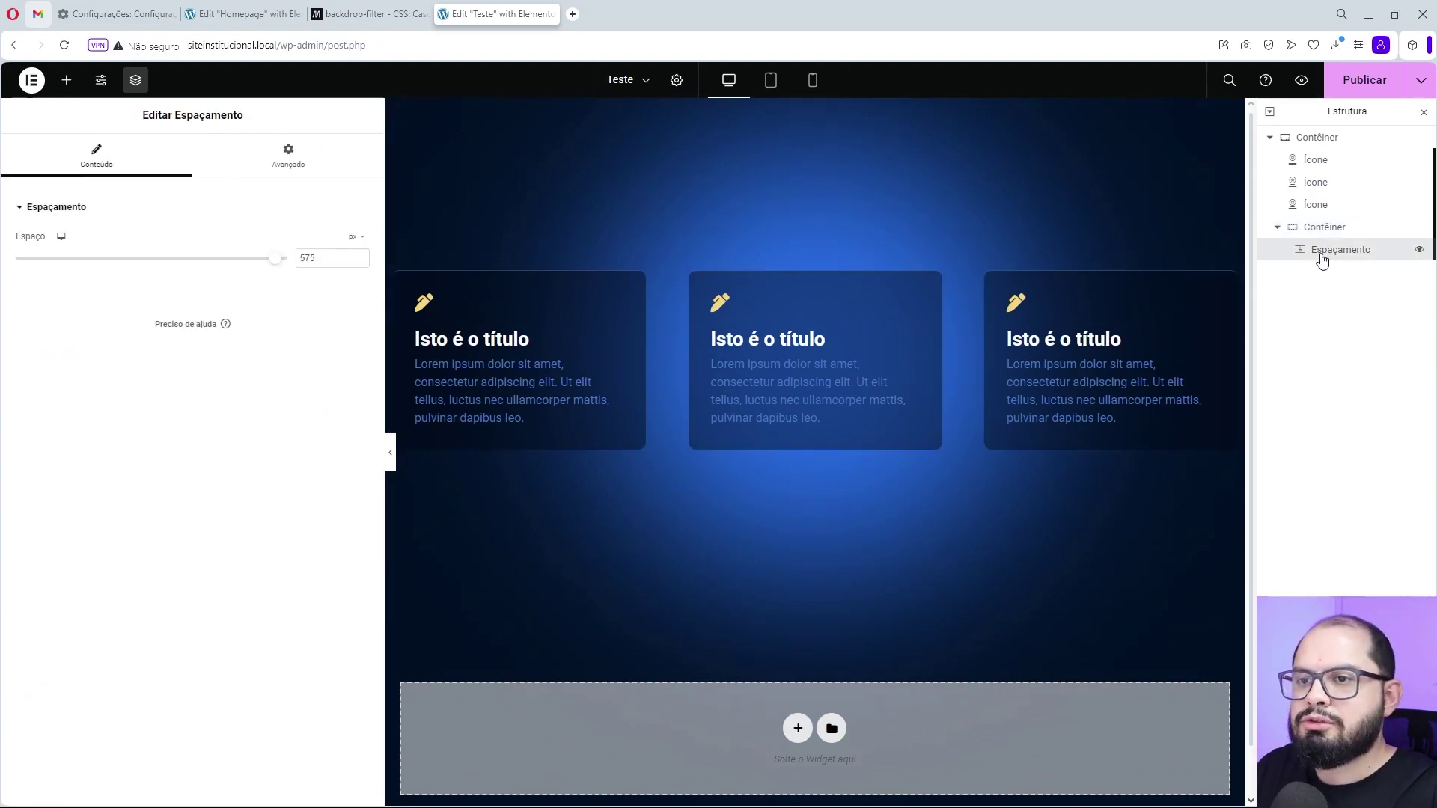
{"action": "left_click_drag", "start_coordinate": [275, 259], "coordinate": [207, 271]}
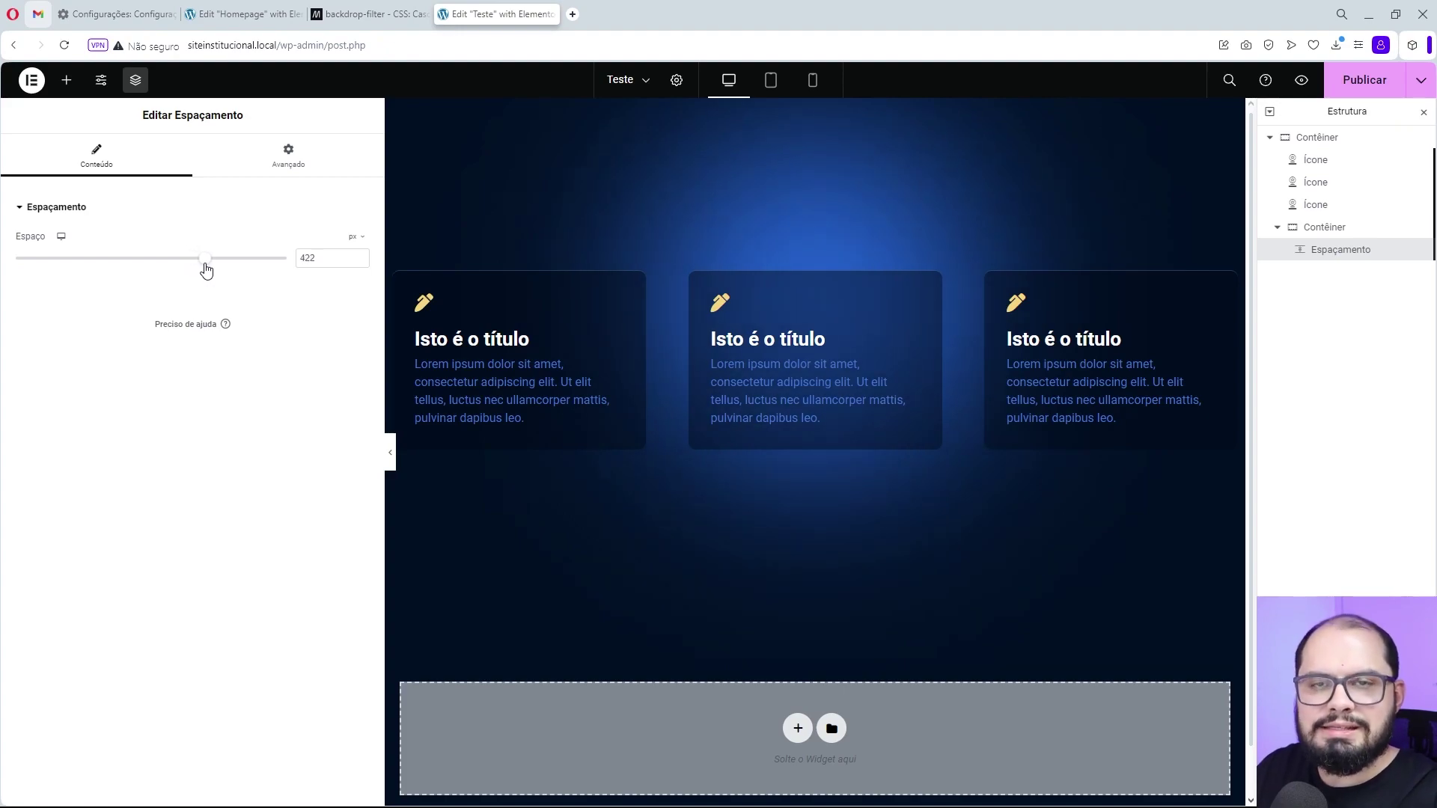